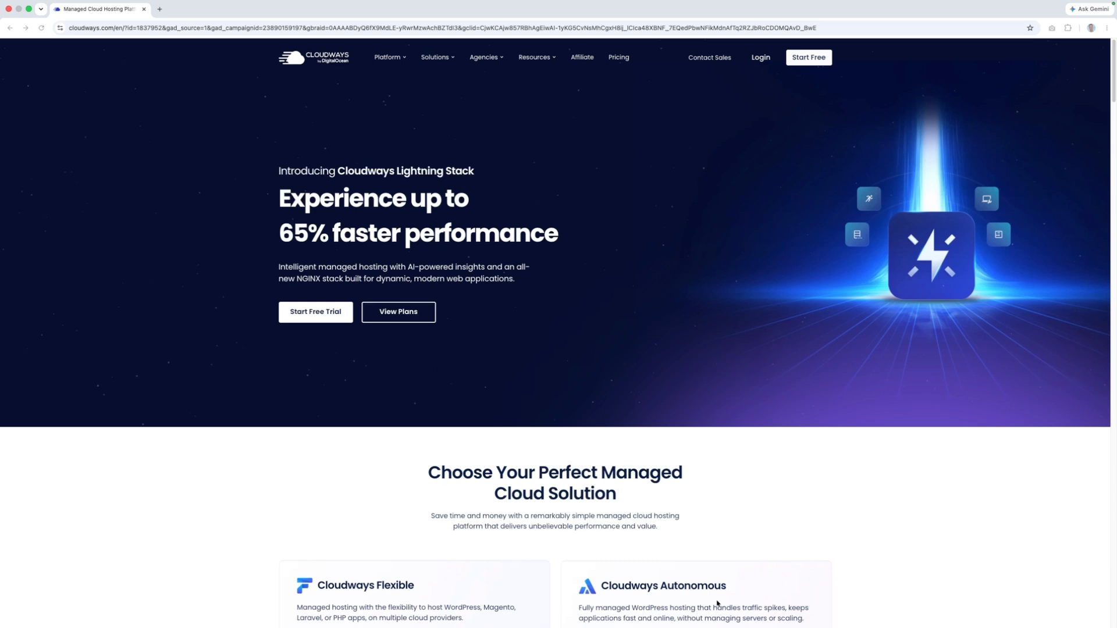
- Start the free Cloudways sign-up and enter the user's first and last name
click(808, 59)
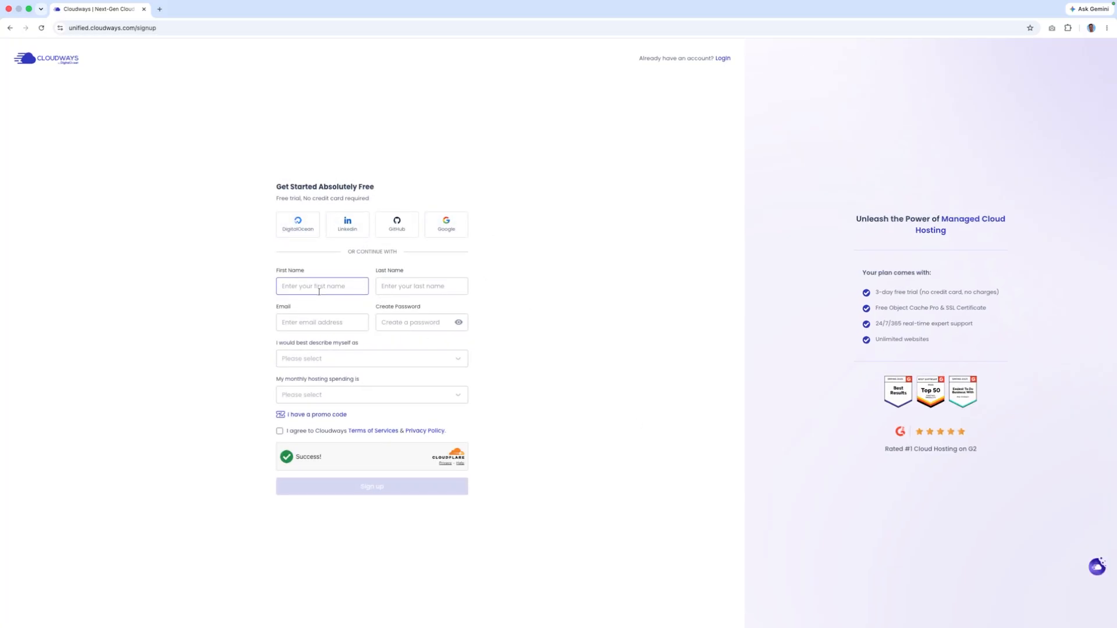
key(Tab)
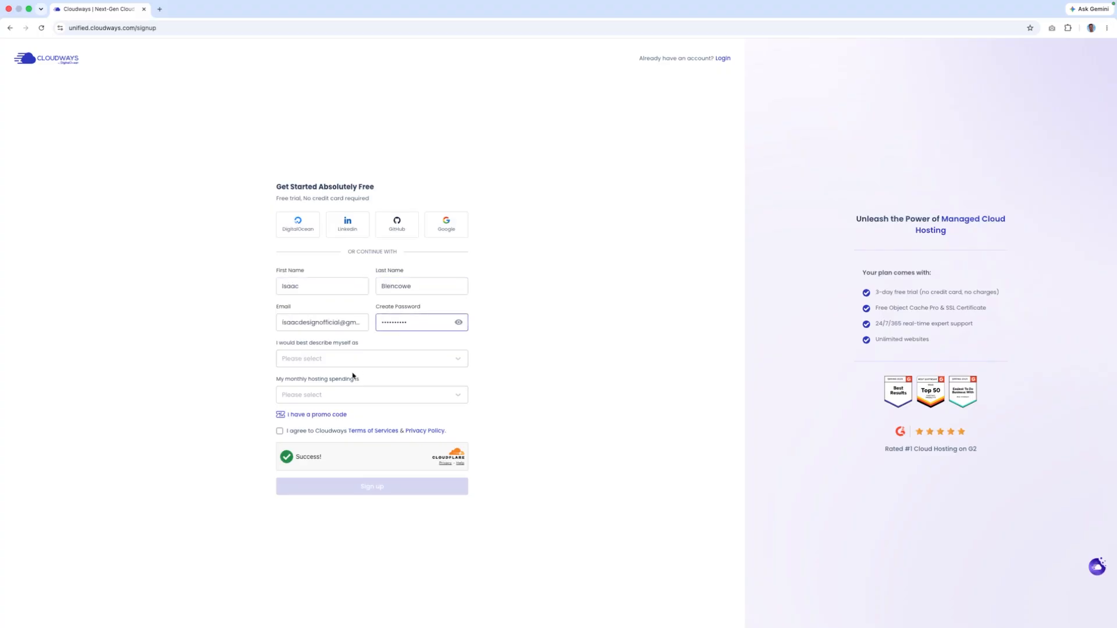
- Choose Other Businesses and $0 - $50 (USD) monthly spending, enter the promo code, and accept the terms
click(347, 361)
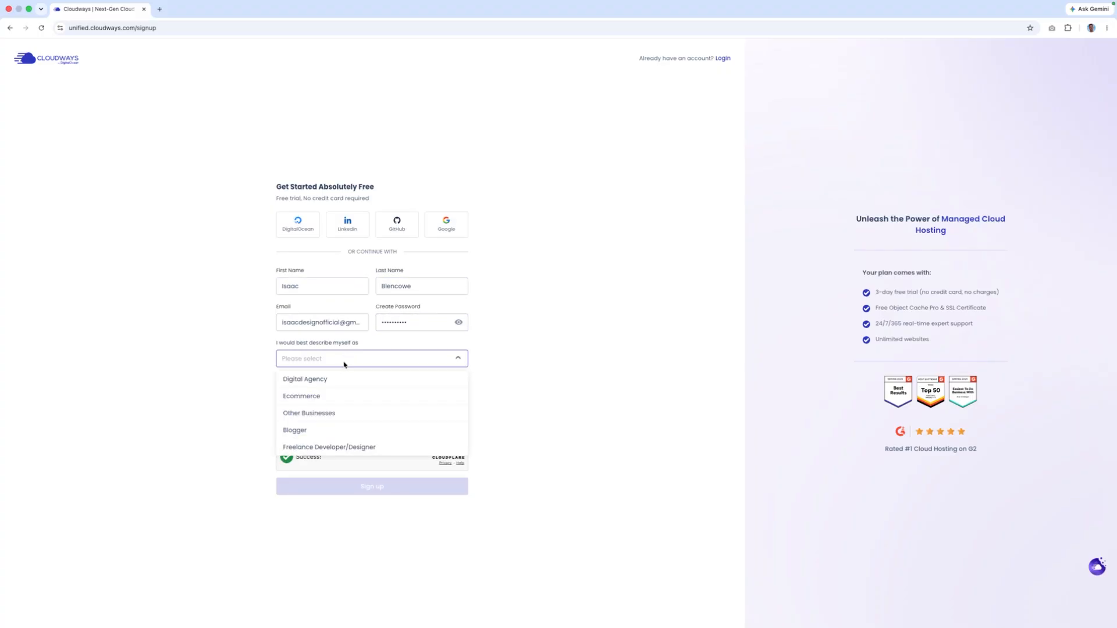
click(312, 414)
click(345, 395)
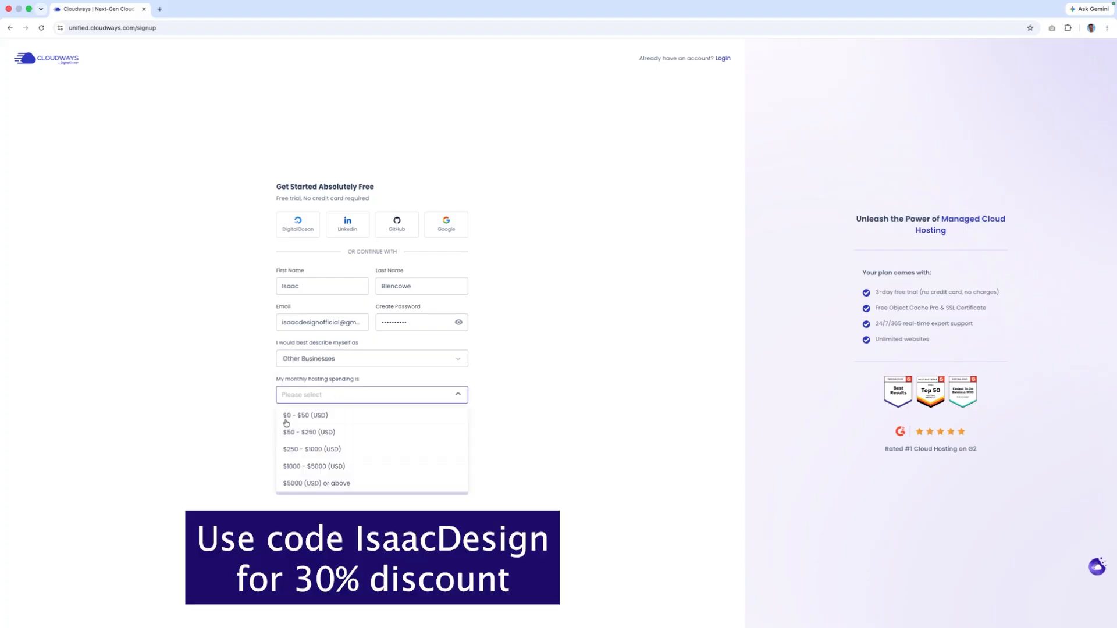
click(301, 419)
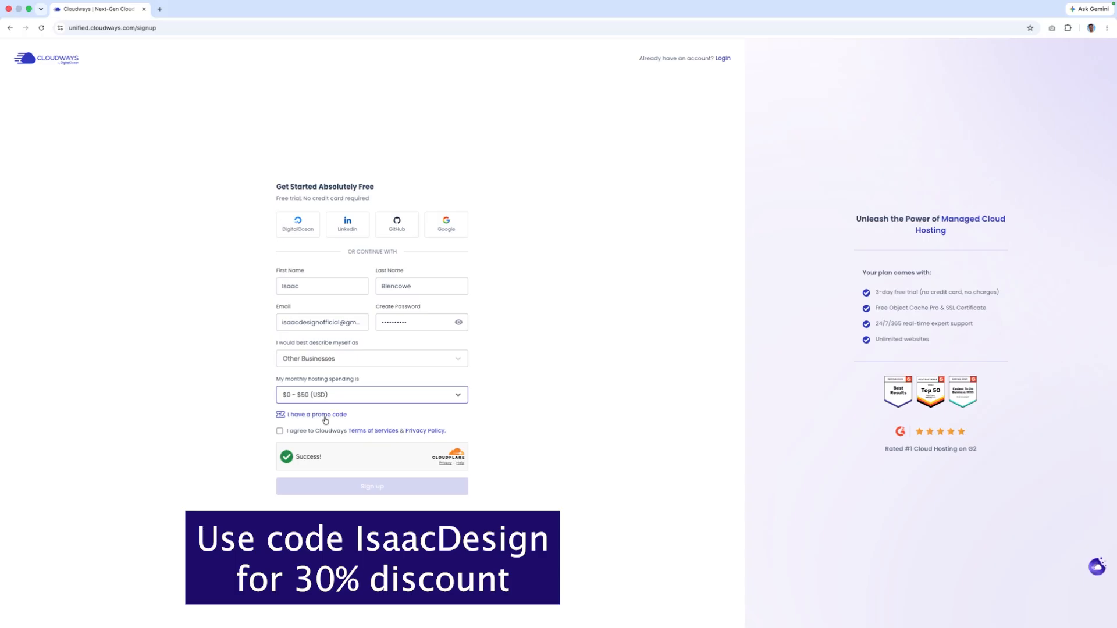
click(326, 416)
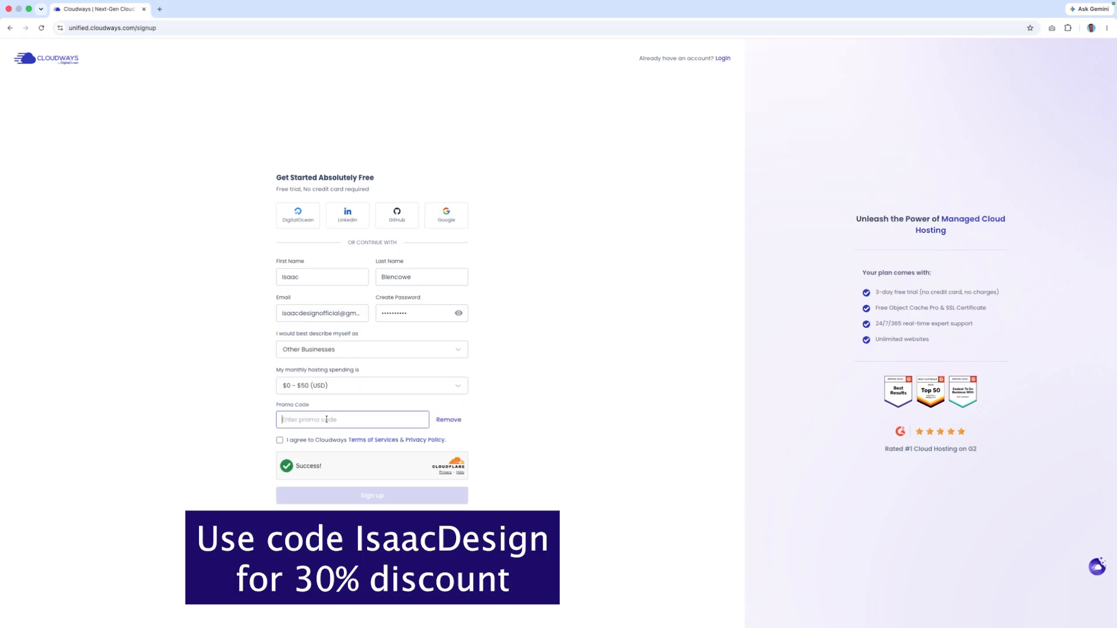
text(IsaacDesign)
click(280, 451)
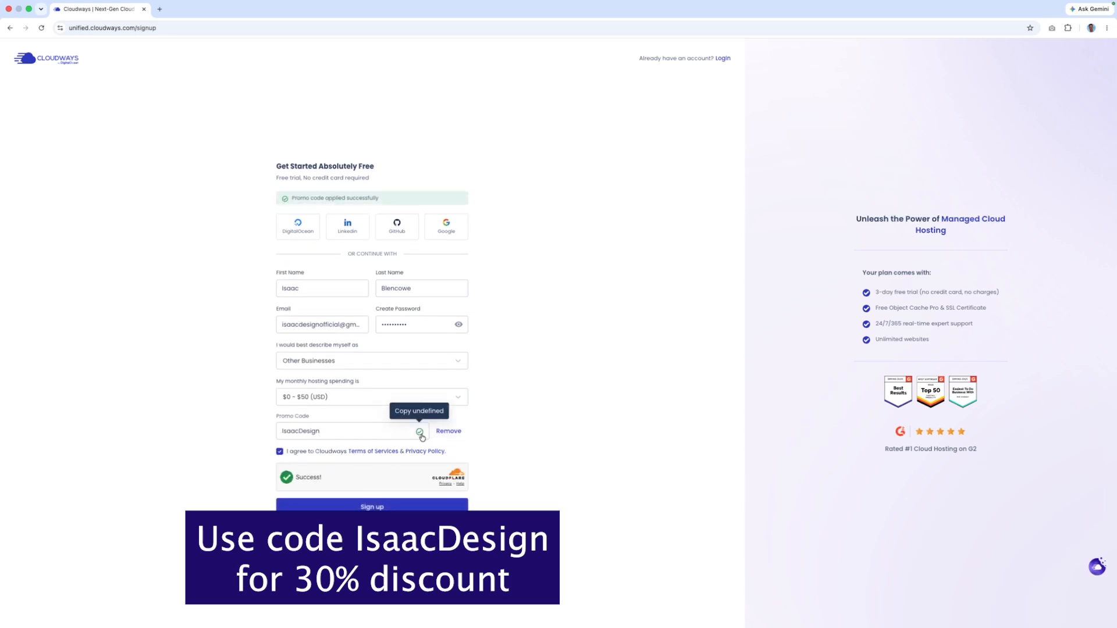
click(316, 437)
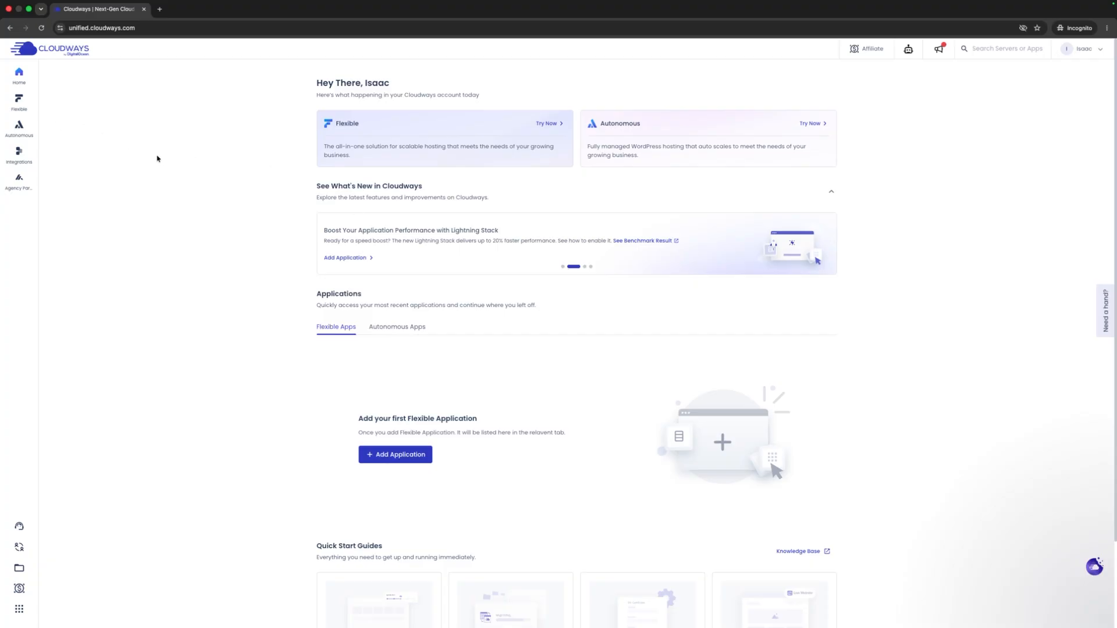
- Open My Servers from the Flexible menu and start launching a new server
mouse_move(19, 101)
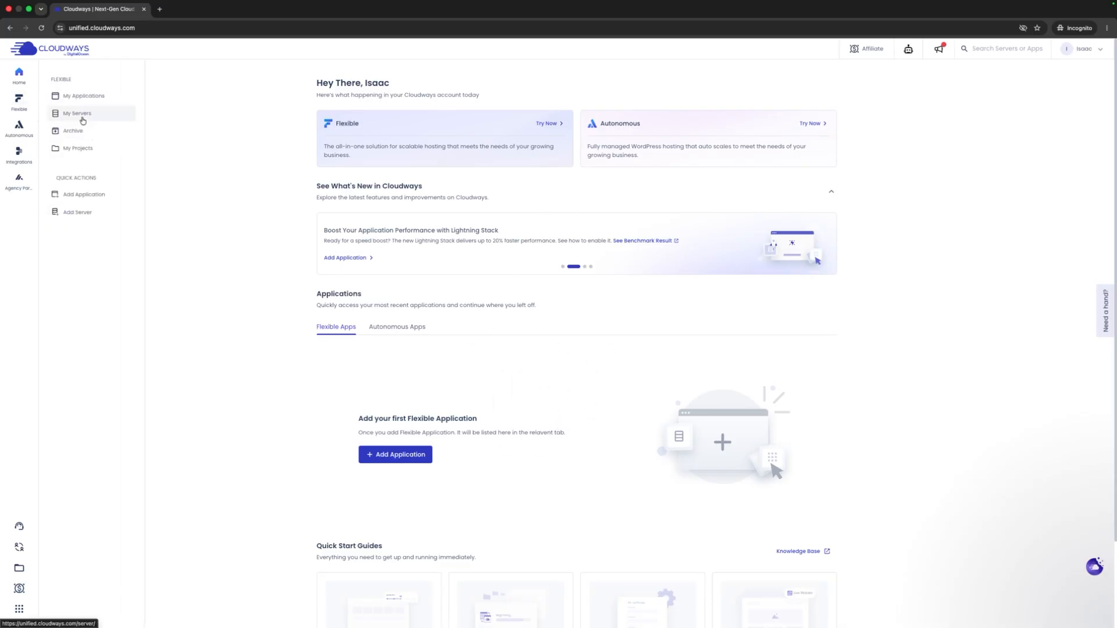
click(82, 120)
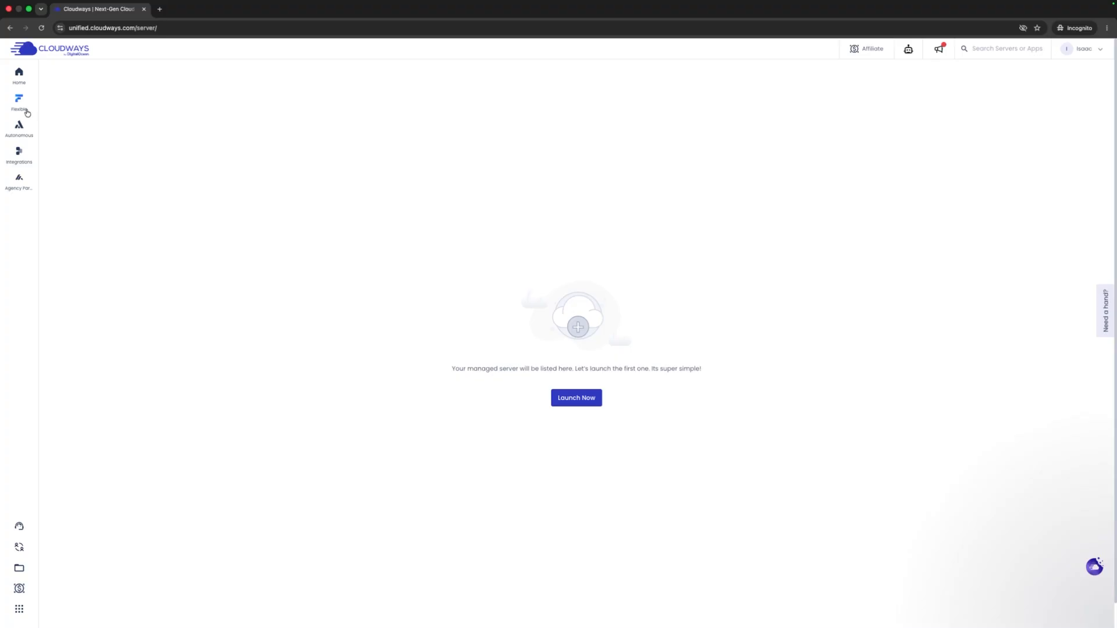
mouse_move(23, 105)
click(586, 405)
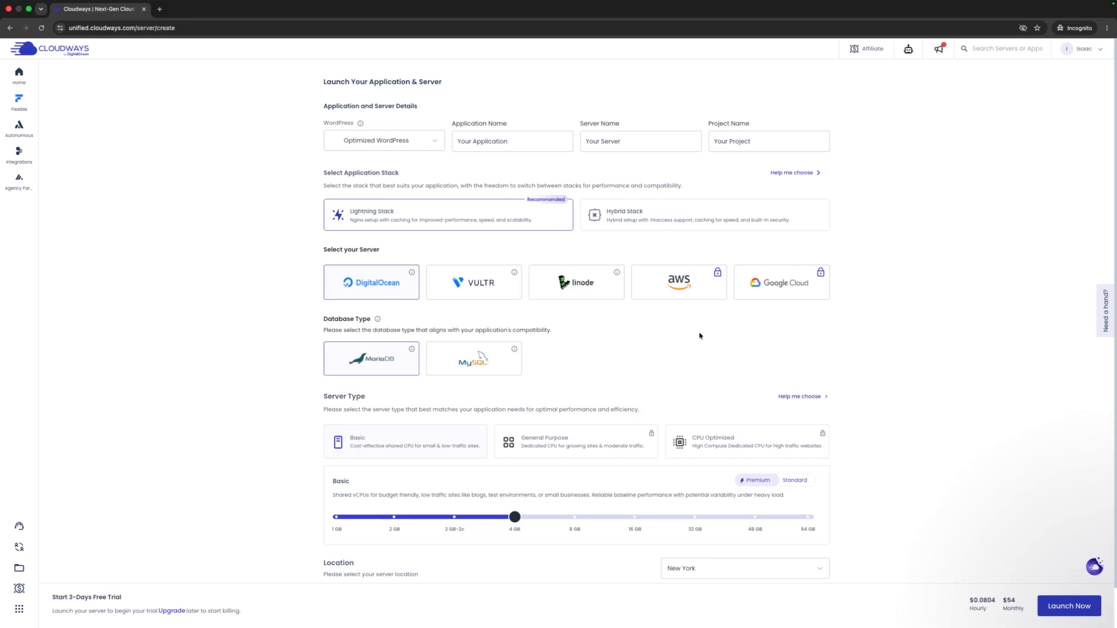
- Pick Optimized WordPress from the WordPress application type dropdown
click(387, 144)
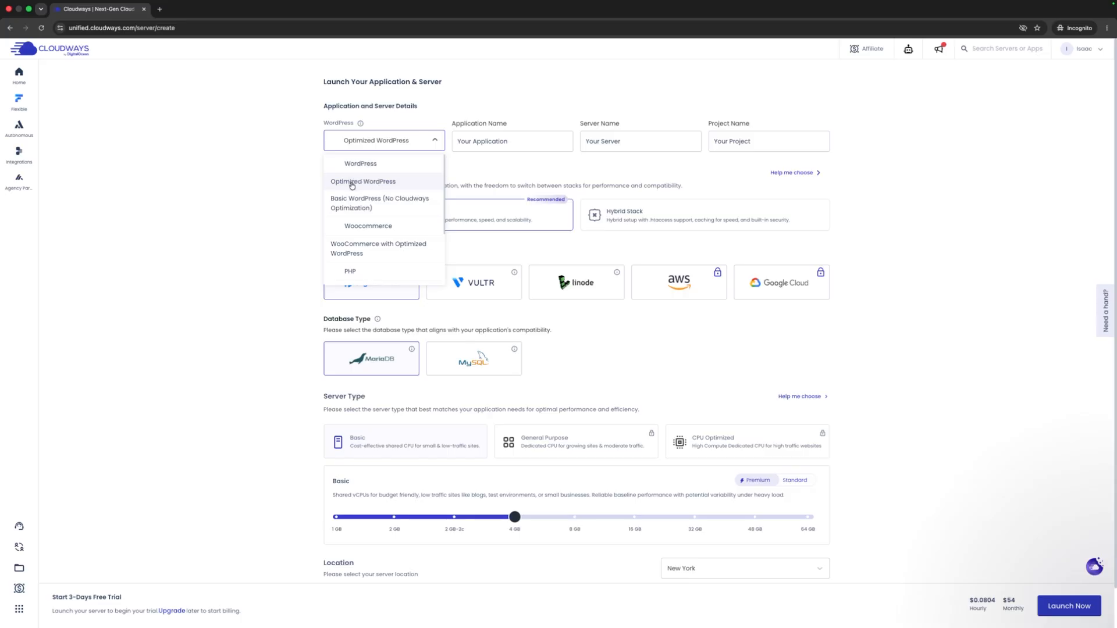
click(351, 183)
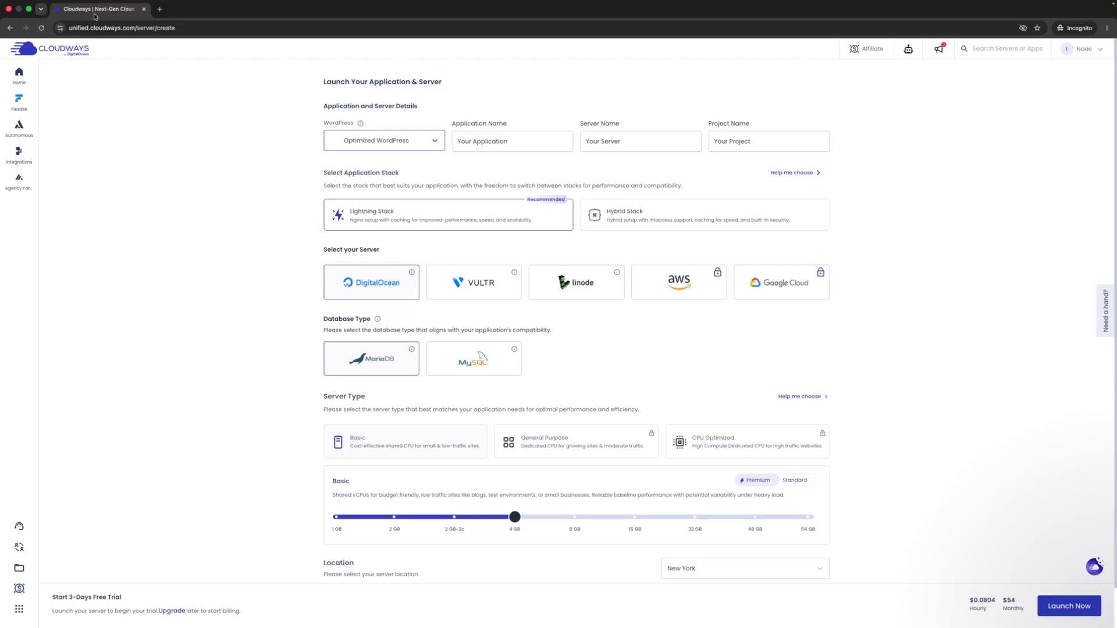
click(378, 141)
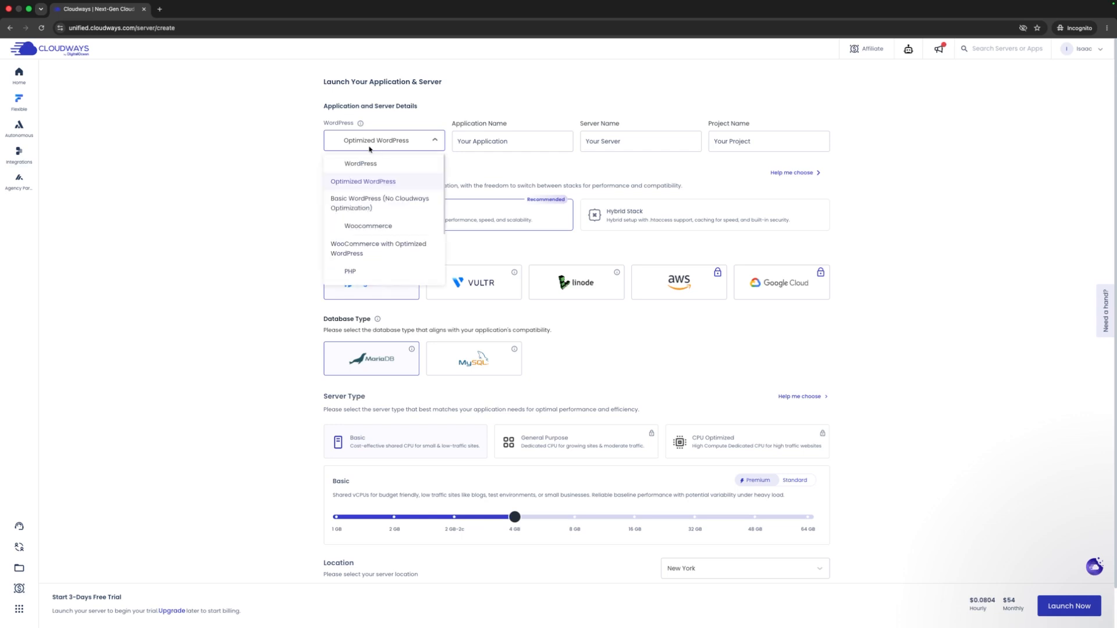
click(367, 183)
click(502, 139)
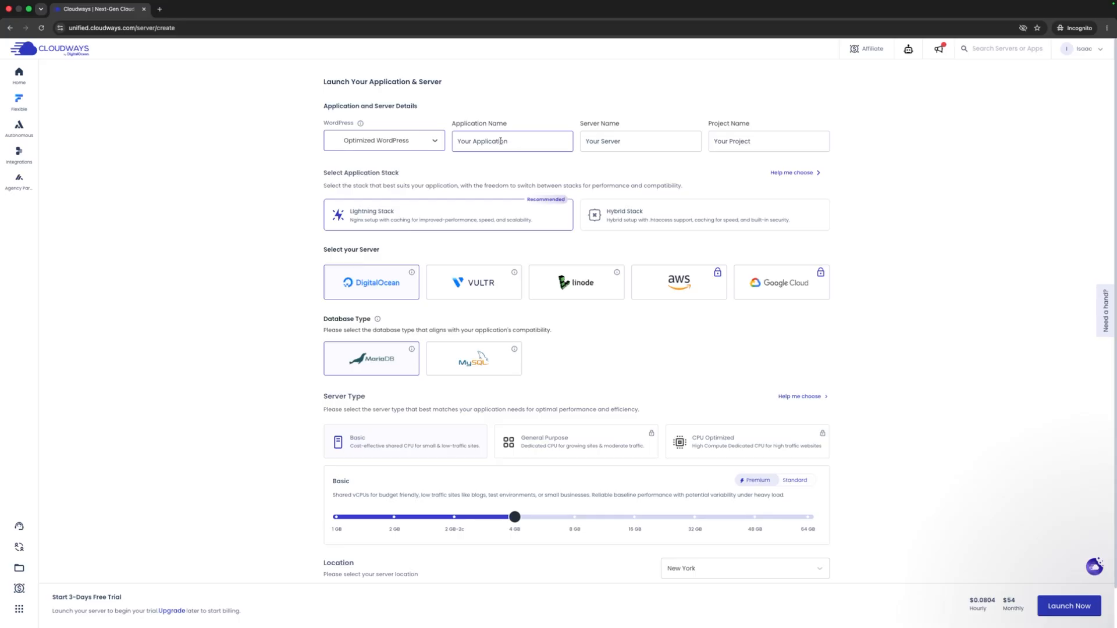
- Replace the placeholders with application 'My Website', server 'My Server' and project 'My Website'
triple_click(490, 142)
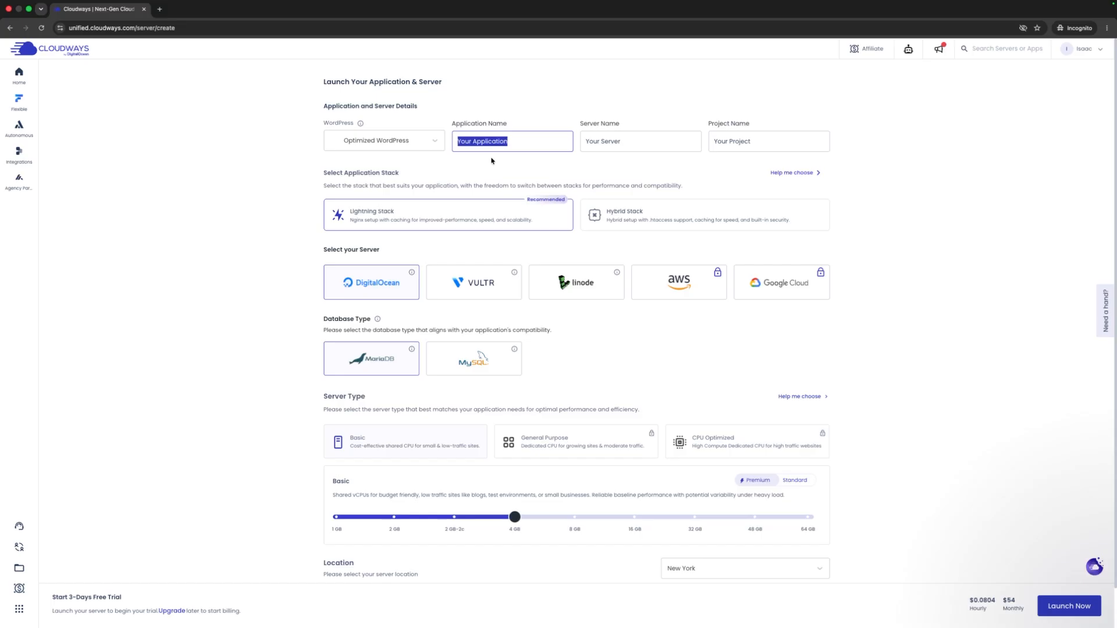
text(My)
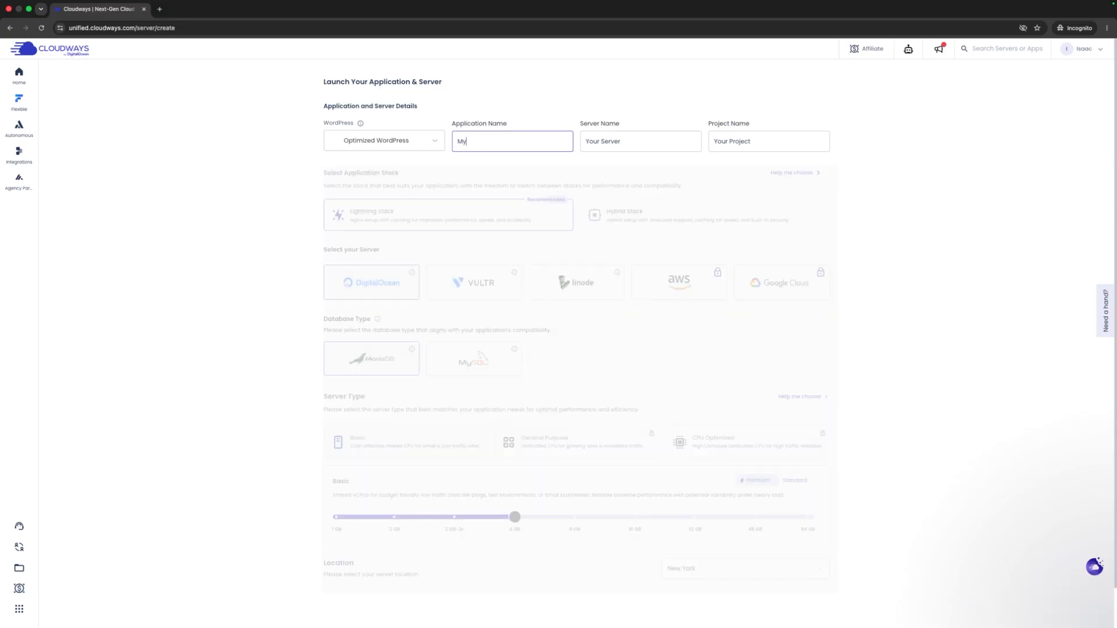
text( Website)
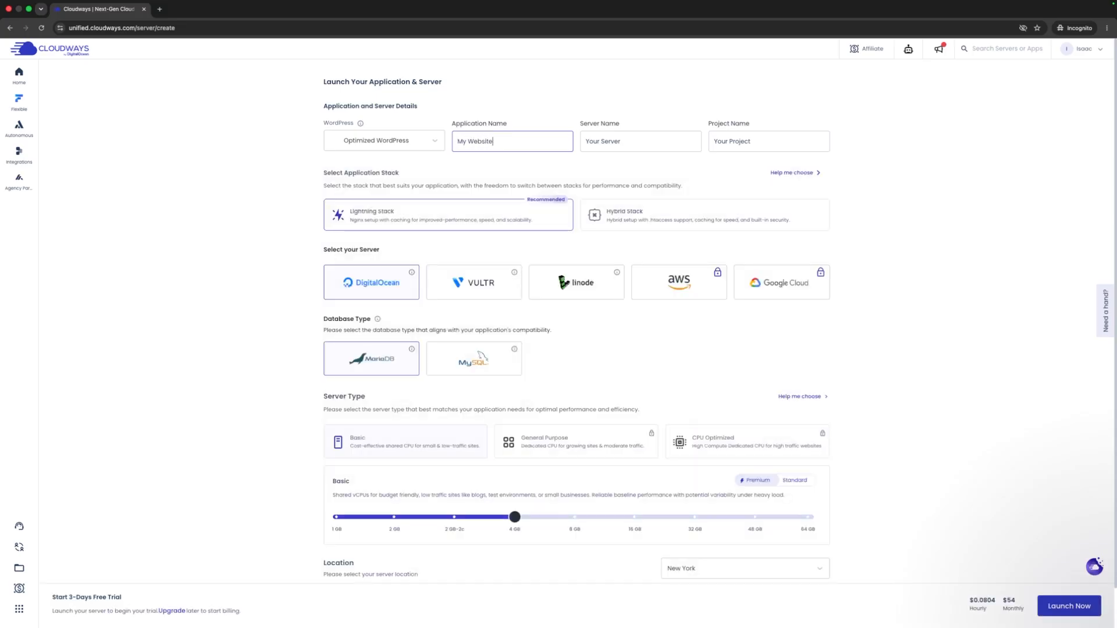
click(633, 141)
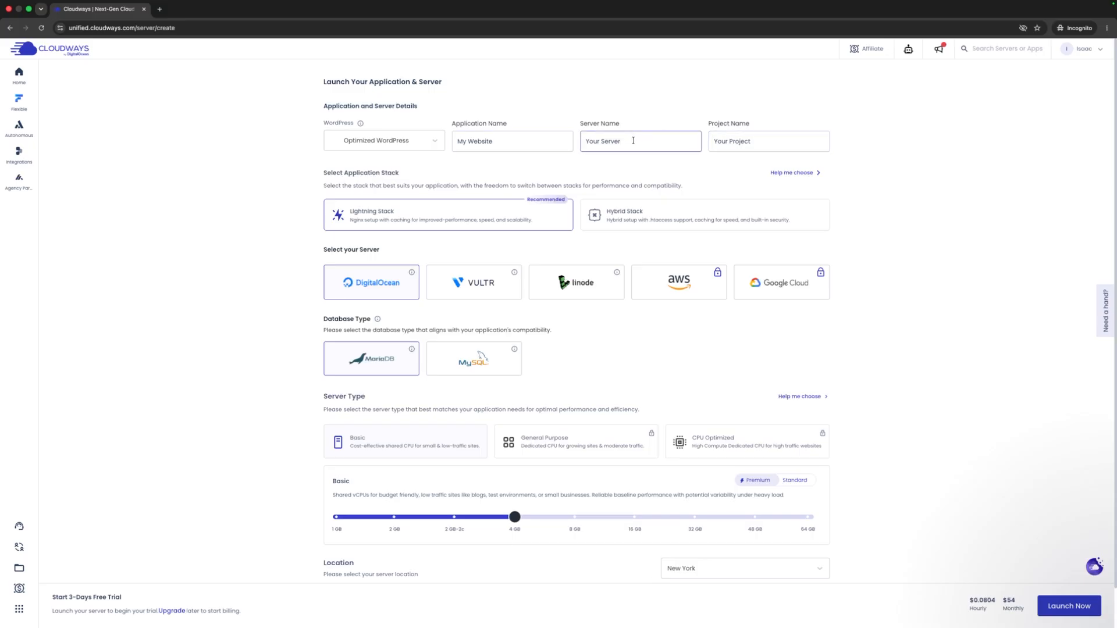
triple_click(623, 141)
text(My )
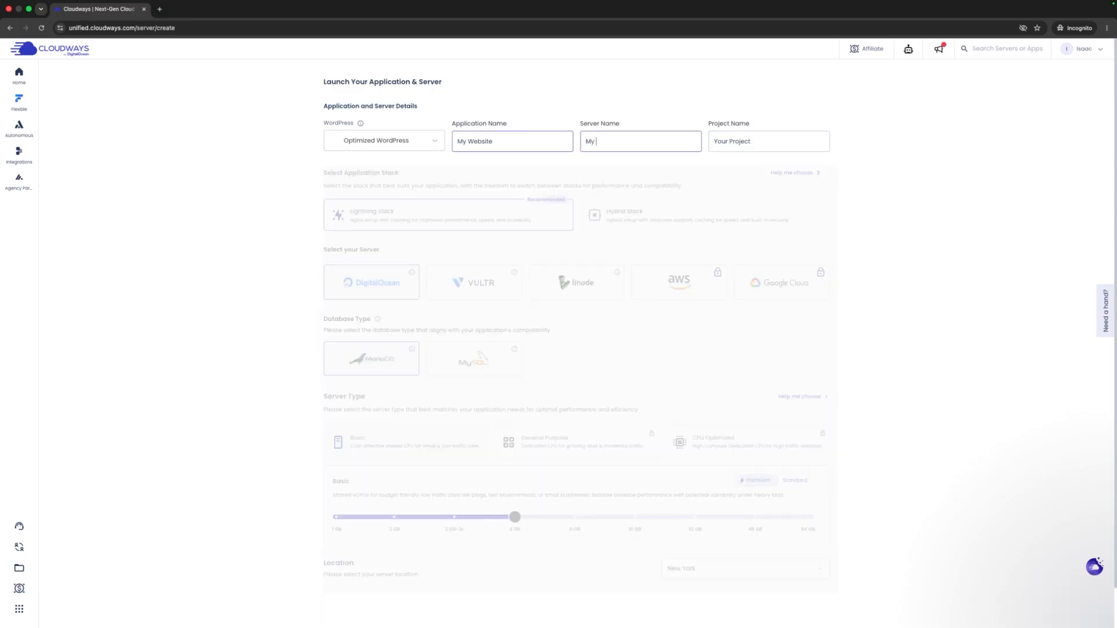
text(Server)
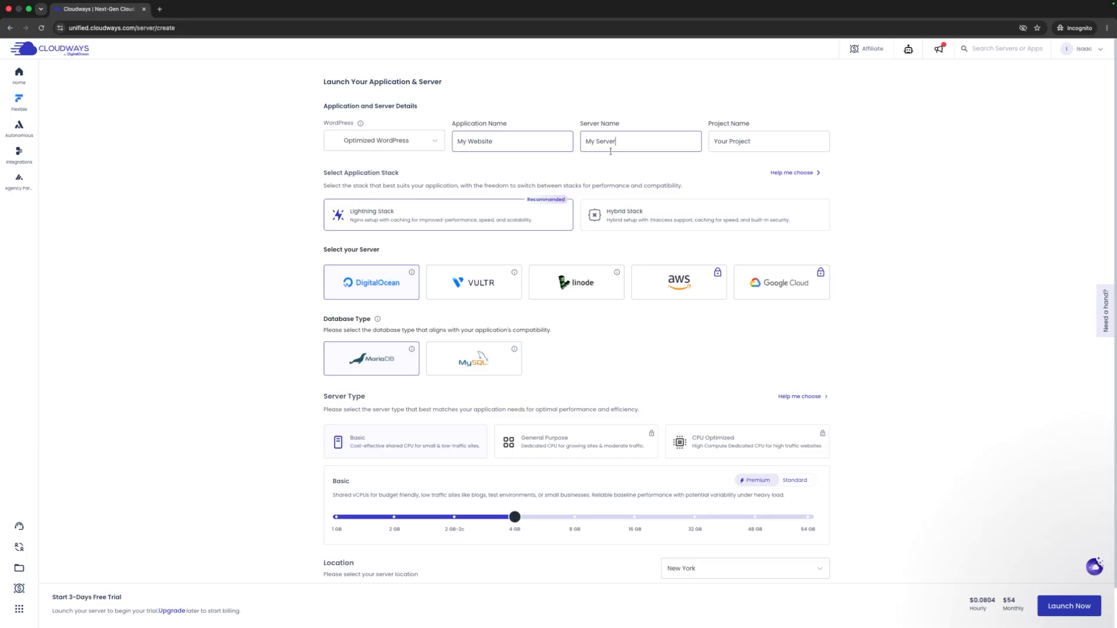
triple_click(747, 144)
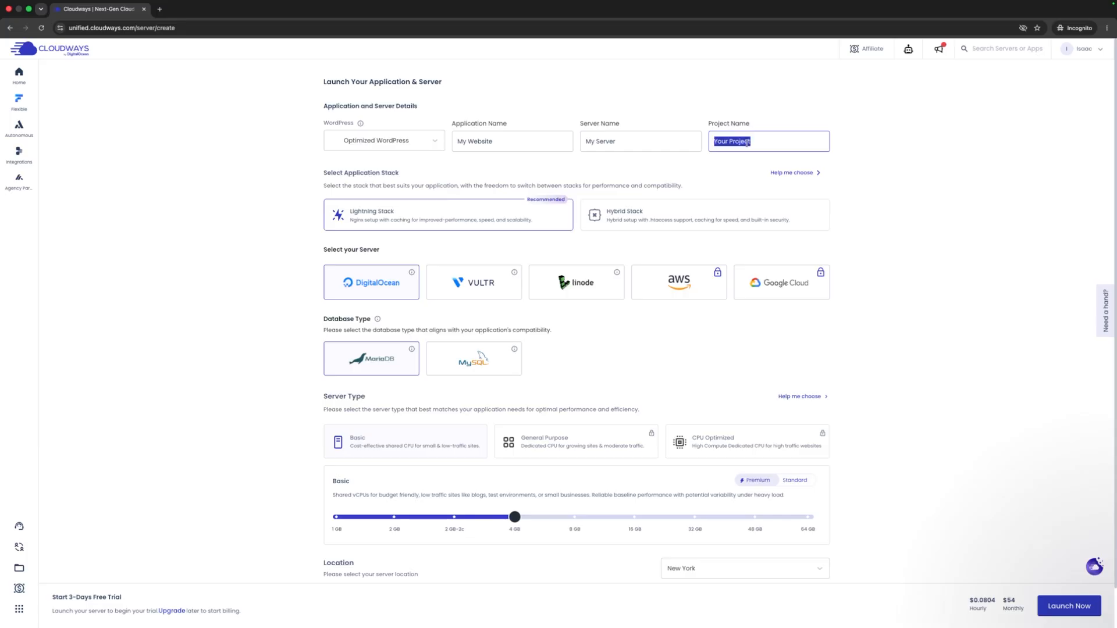
text(My Website)
- Choose DigitalOcean and size the Basic server at 1 GB for $14 monthly
click(388, 281)
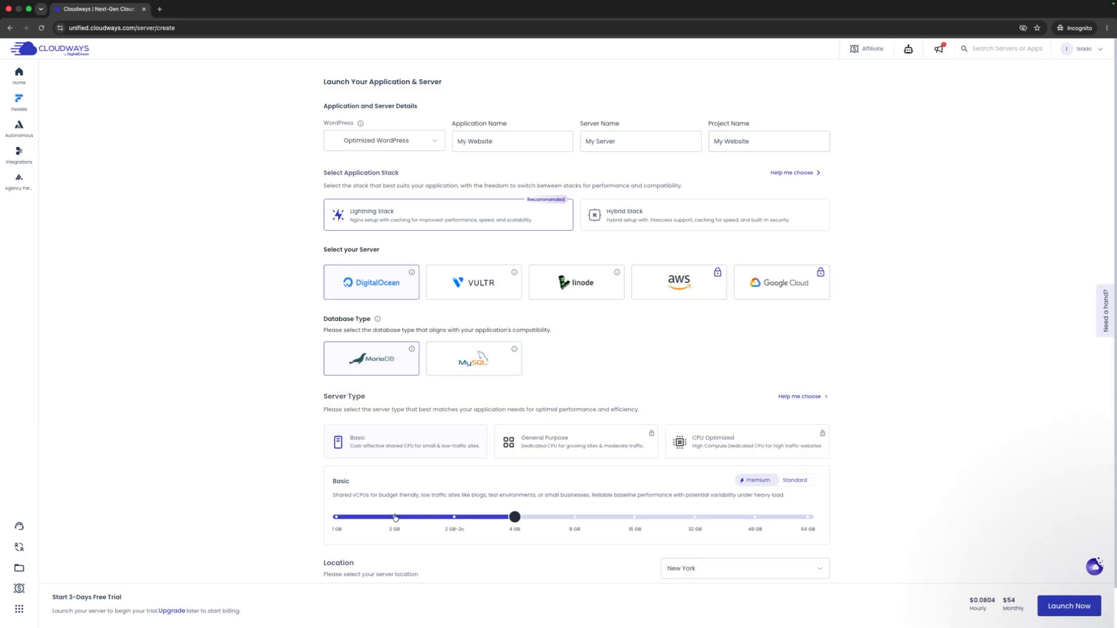
click(361, 519)
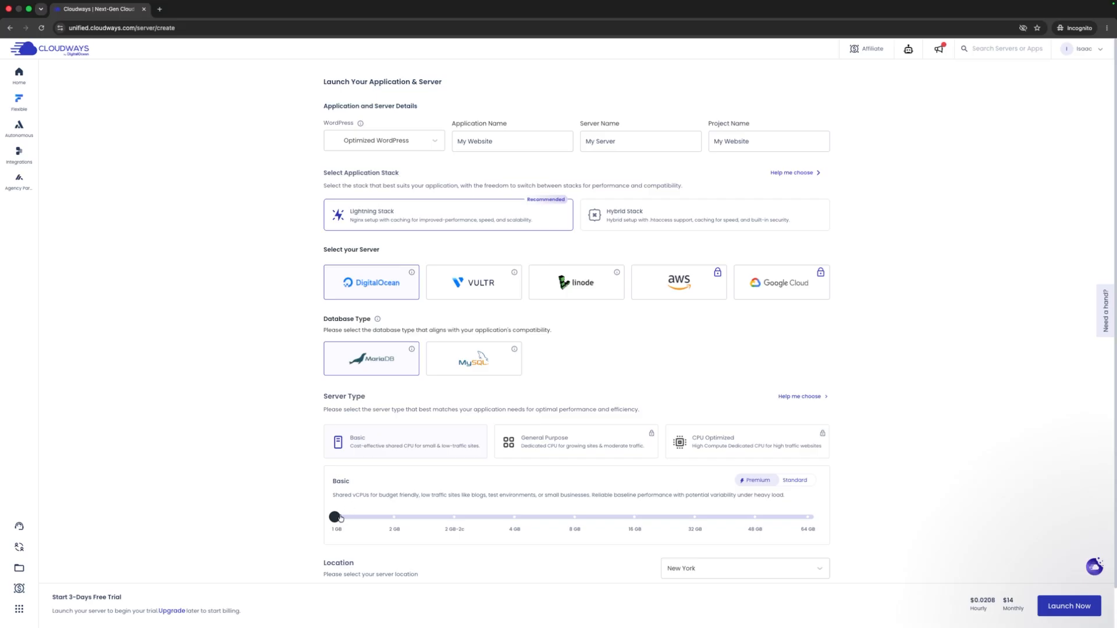
- Try the 2 GB and 4 GB Basic sizes on the slider, then settle back on 1 GB
mouse_move(342, 517)
mouse_down()
mouse_move(396, 516)
mouse_move(350, 516)
mouse_up()
scroll(384, 512, down, 2)
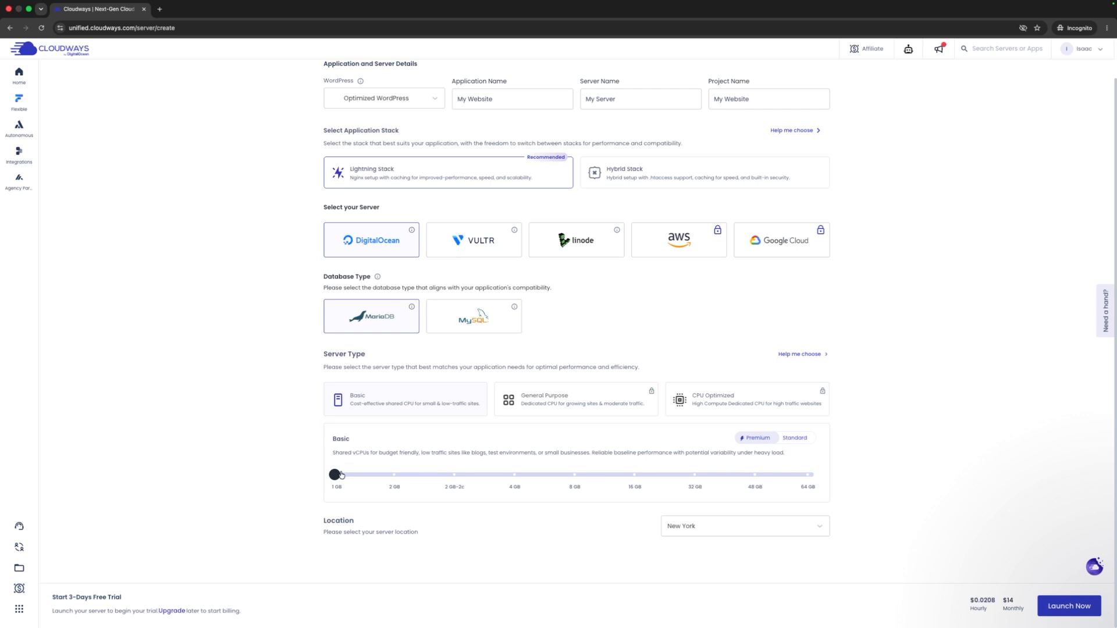
mouse_move(339, 475)
mouse_down()
mouse_move(878, 476)
mouse_move(345, 466)
mouse_up()
drag(335, 475, 503, 478)
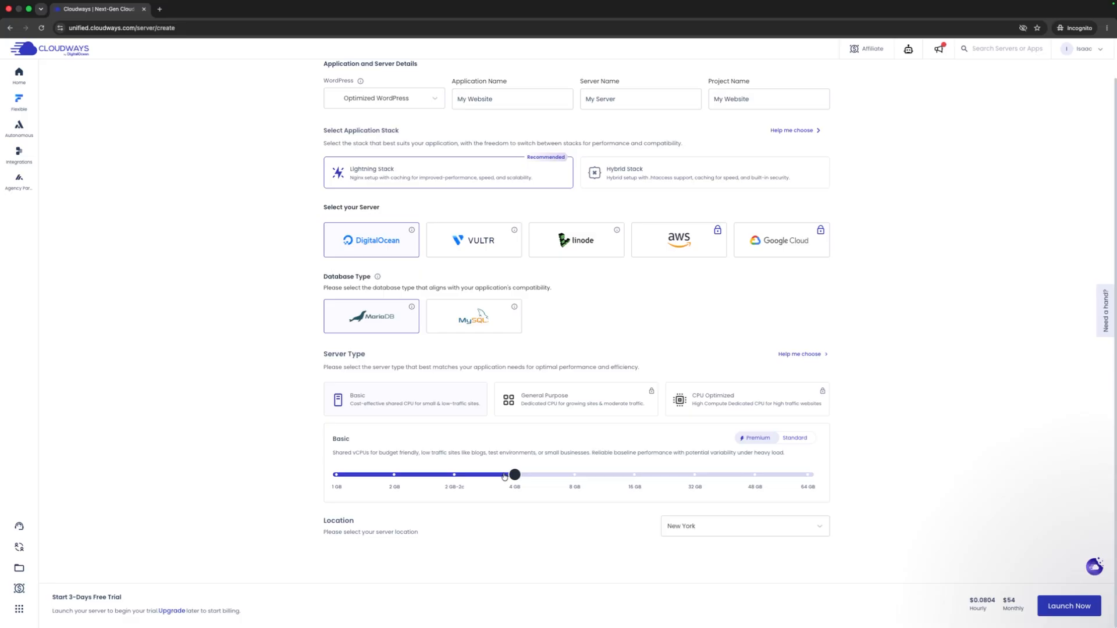
drag(505, 477, 361, 476)
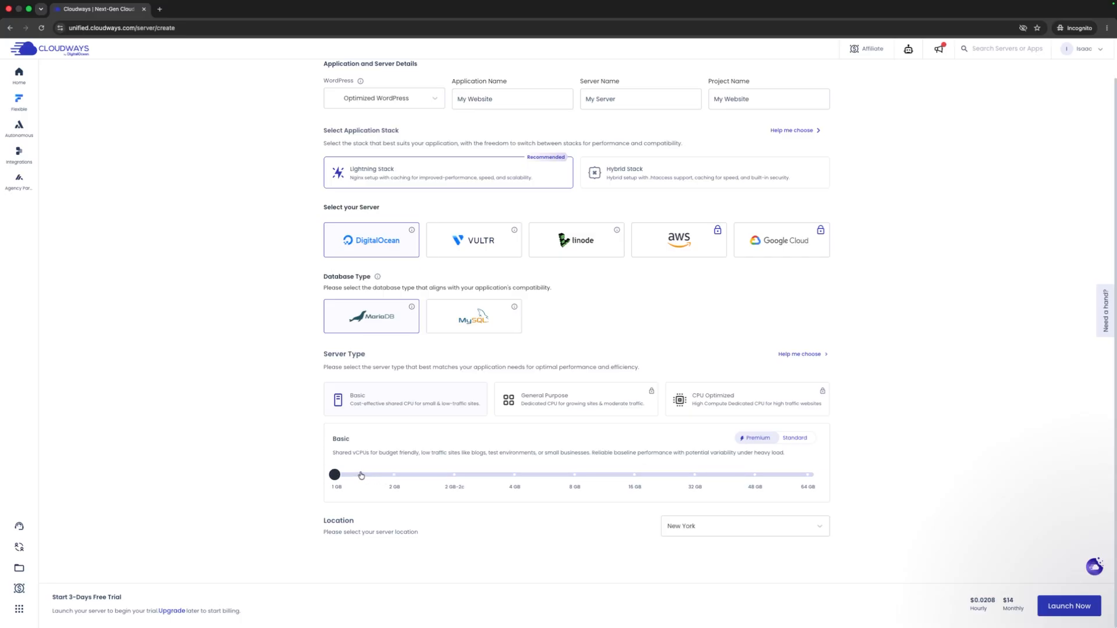
drag(362, 476, 394, 476)
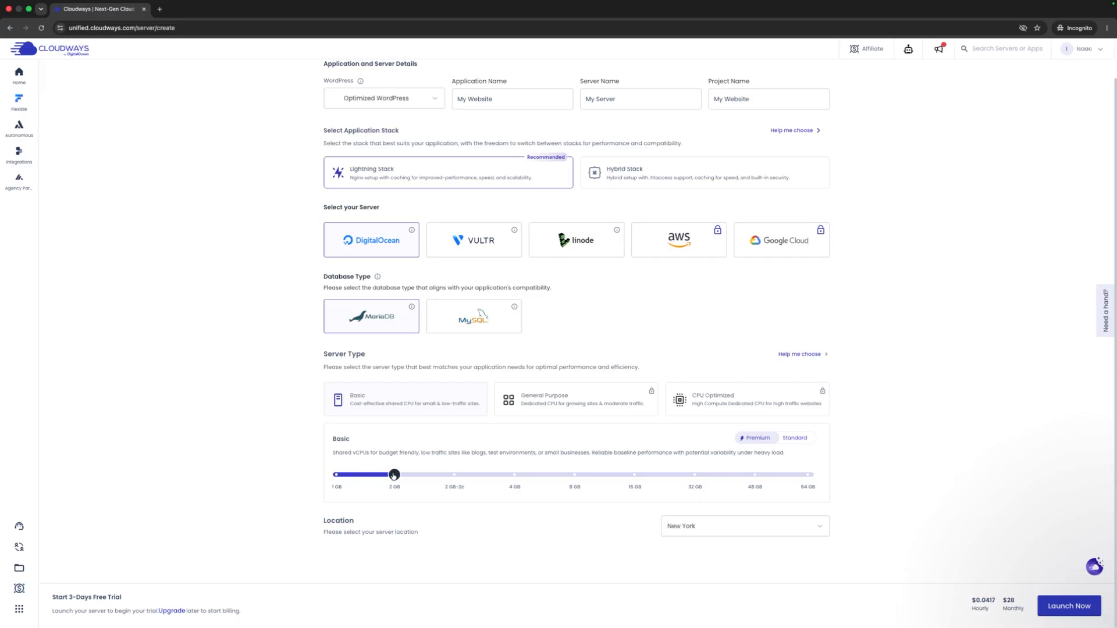
drag(394, 476, 346, 477)
click(672, 529)
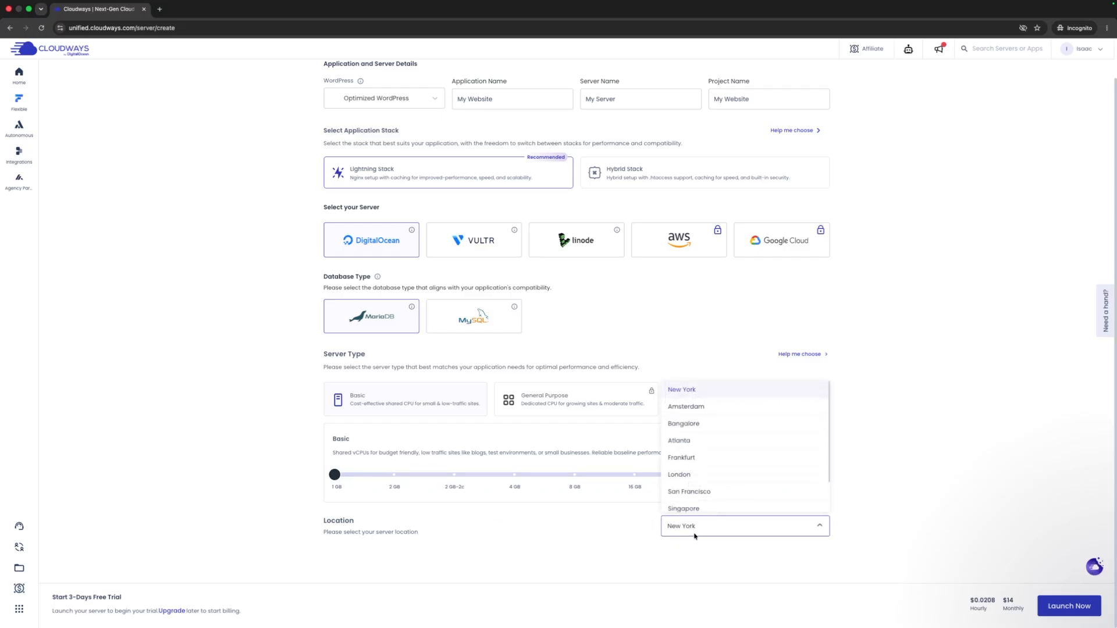
- Set the server location to Sydney and launch the 1 GB server
scroll(732, 433, down, 1)
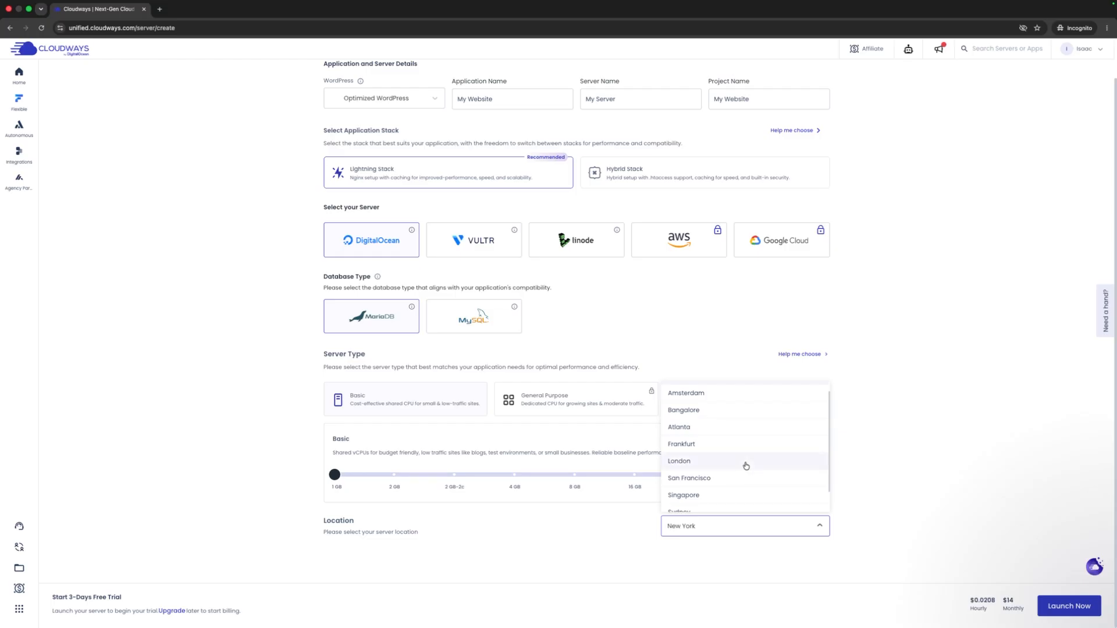
scroll(748, 452, down, 1)
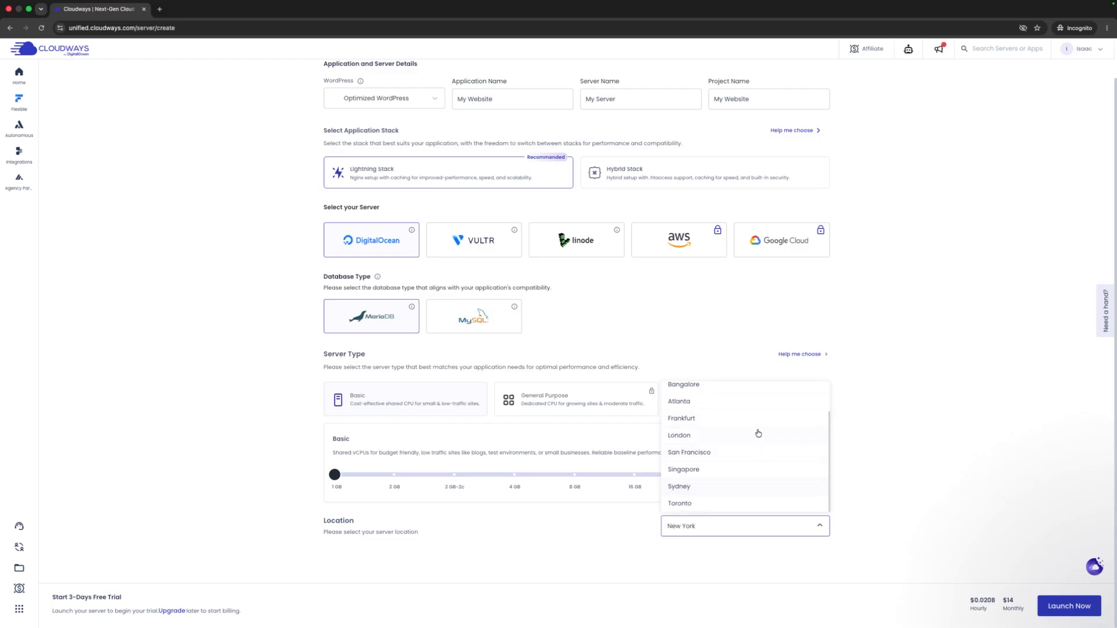
scroll(760, 431, up, 2)
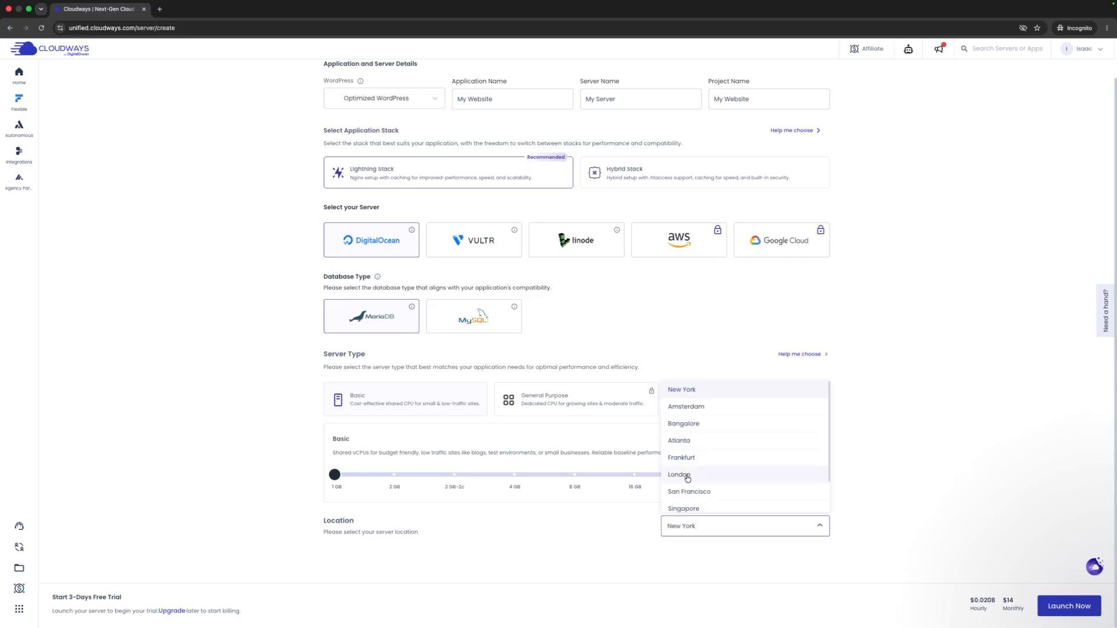
scroll(687, 479, down, 2)
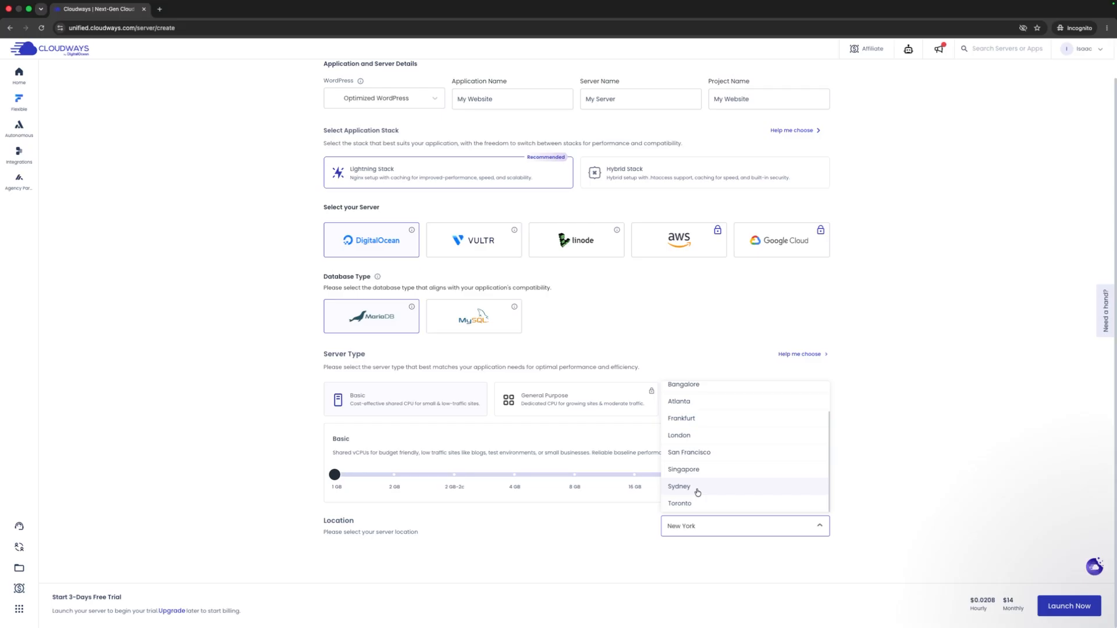
scroll(710, 473, up, 2)
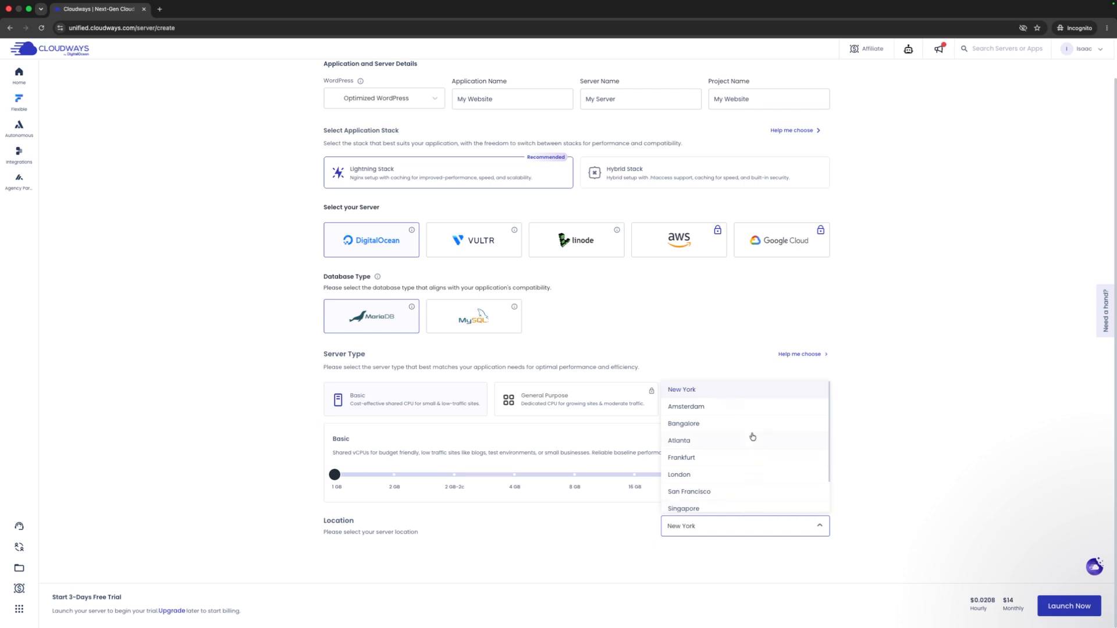
scroll(751, 437, down, 2)
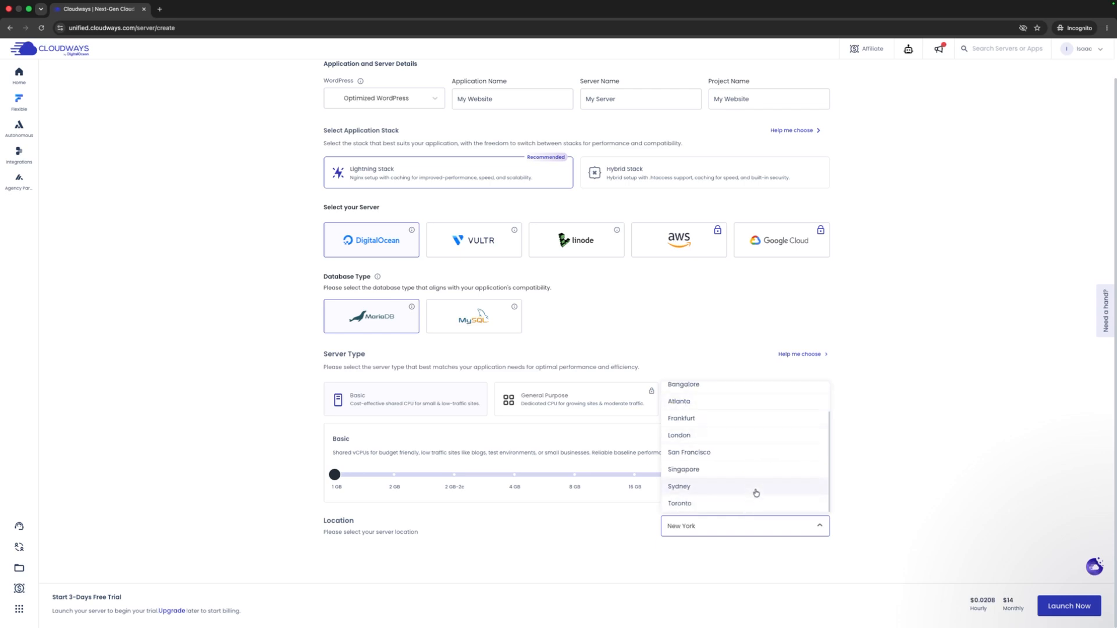
click(755, 487)
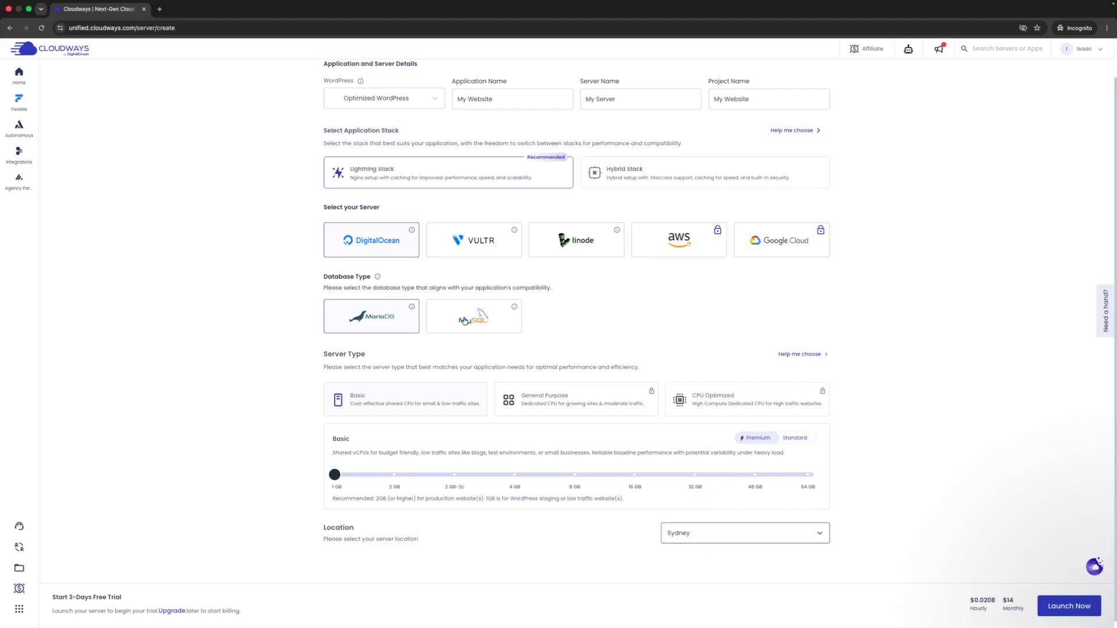
scroll(523, 316, up, 2)
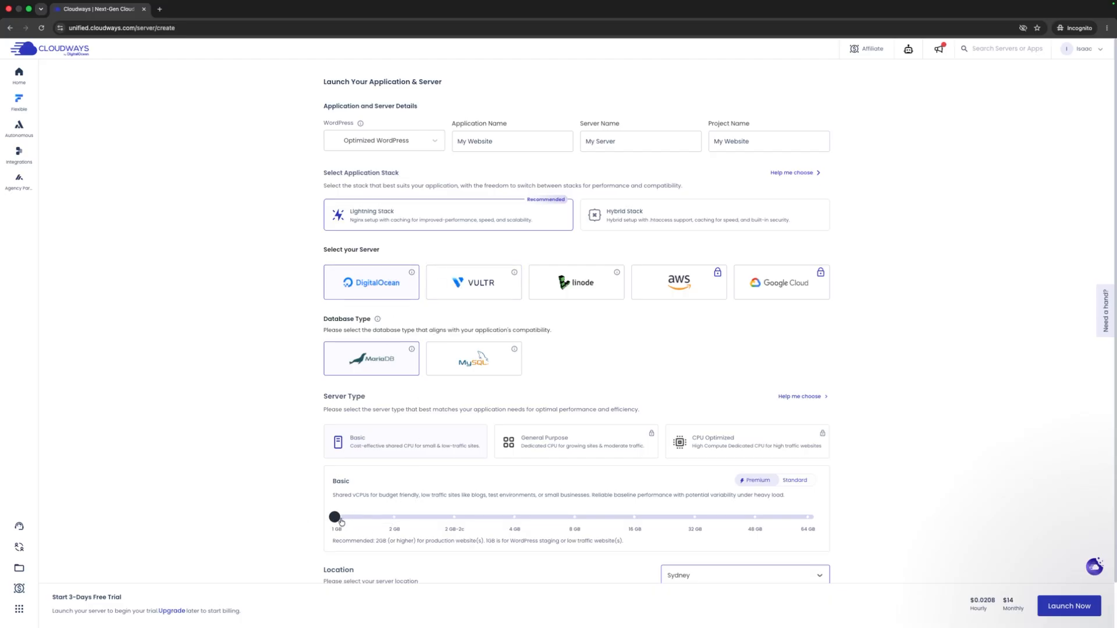
scroll(698, 500, down, 2)
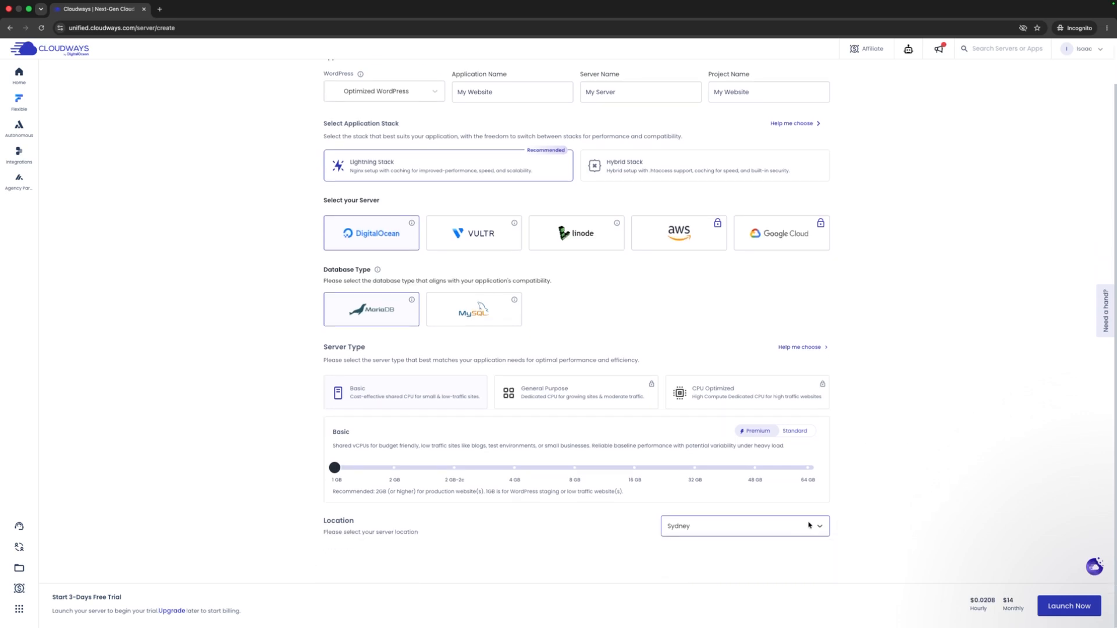
click(1068, 606)
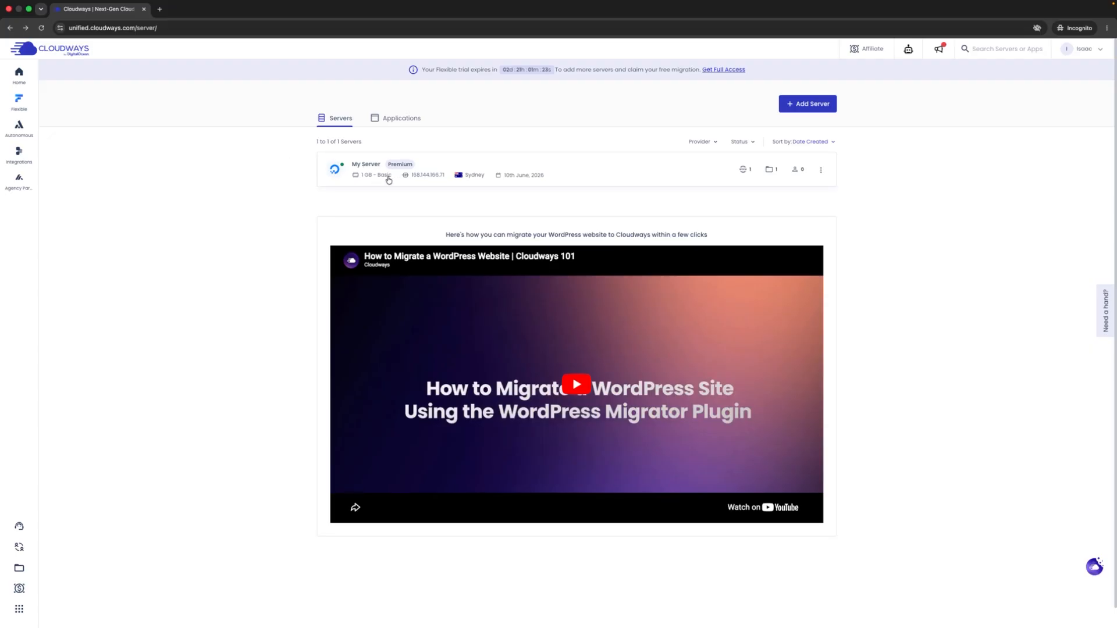
- Open the My Website application from the Applications tab to view its Access Details
click(391, 118)
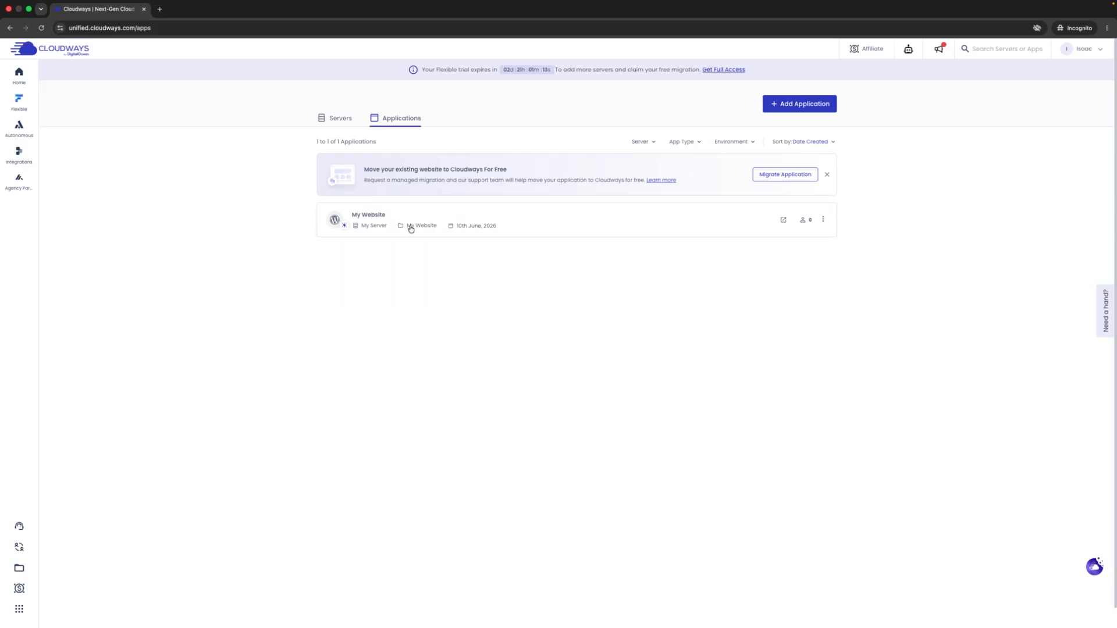
click(454, 218)
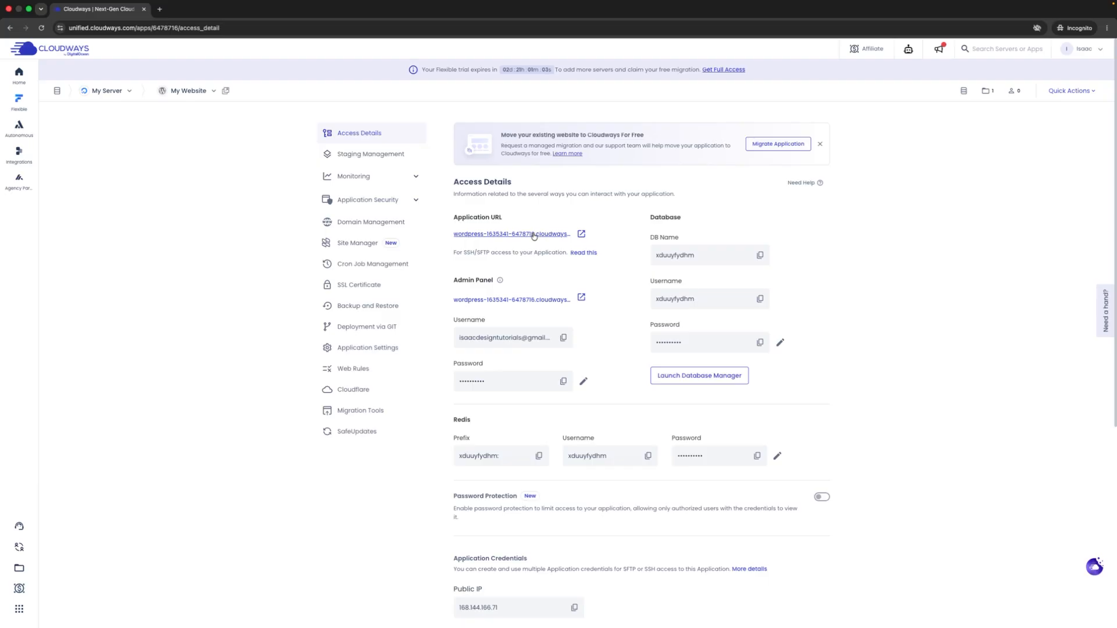
- Open the Application URL to view the live WordPress Blog page, then return to Cloudways
click(533, 234)
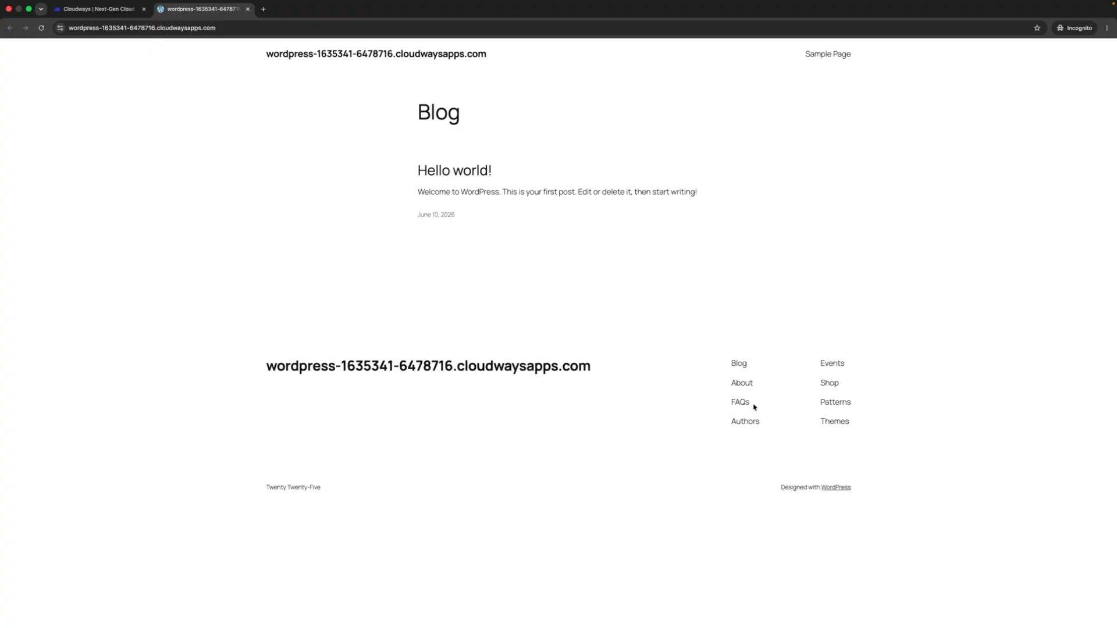
click(116, 9)
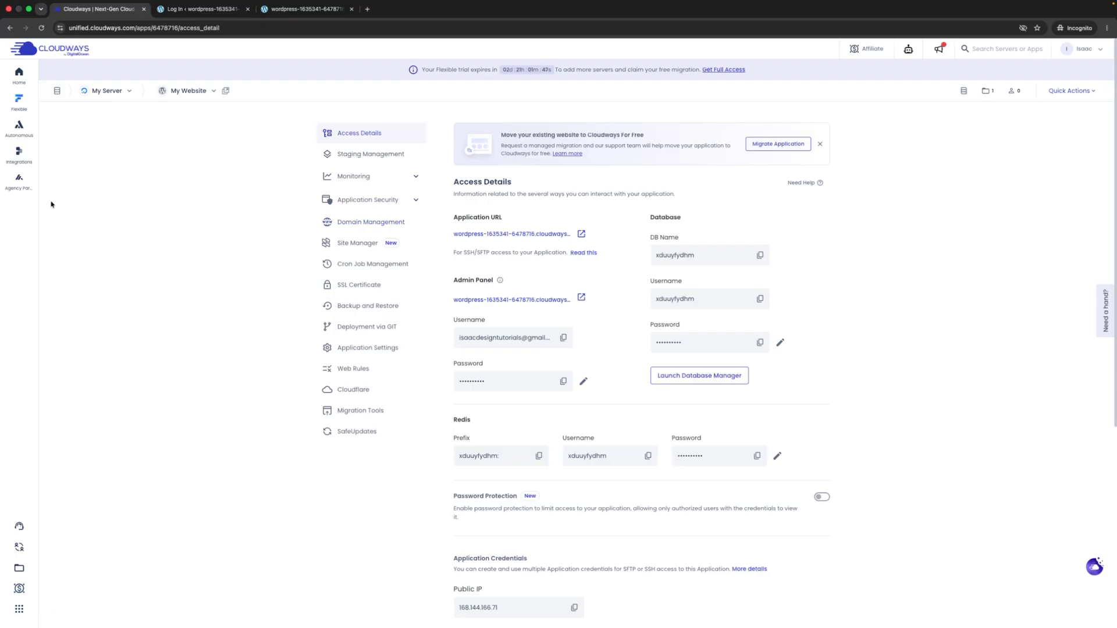
- Go to the Home dashboard, then open My Applications from the Flexible menu
click(23, 81)
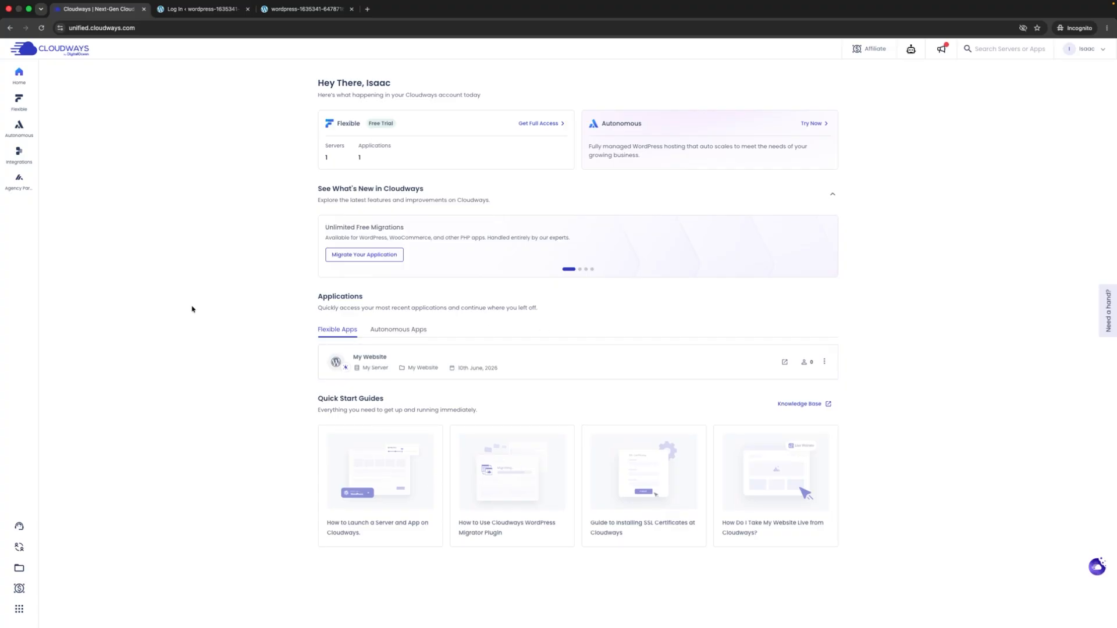
mouse_move(27, 108)
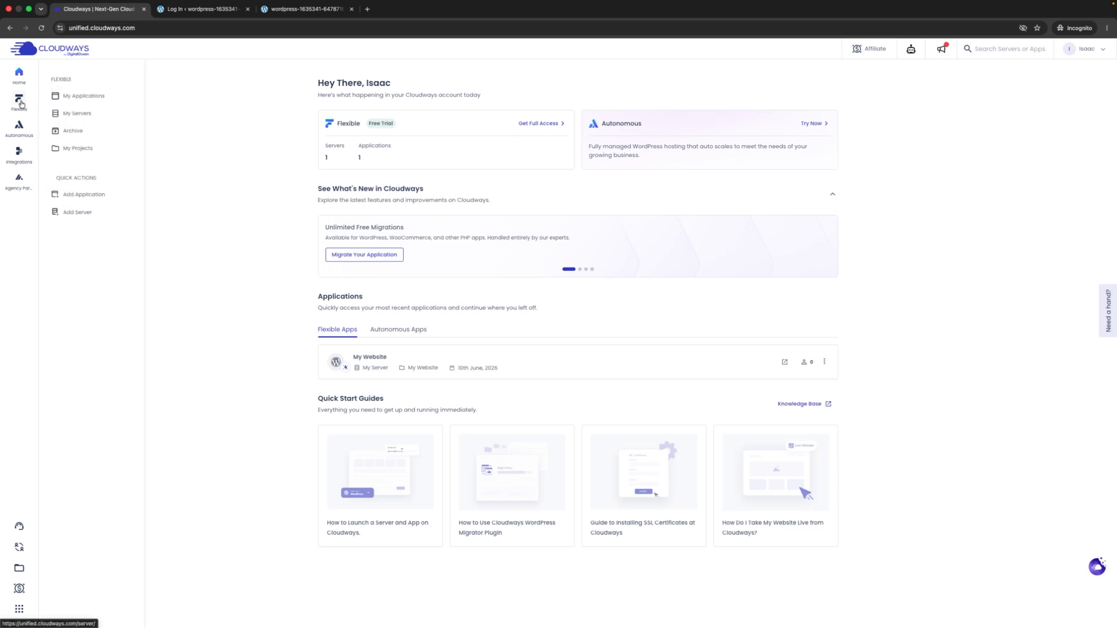
click(90, 100)
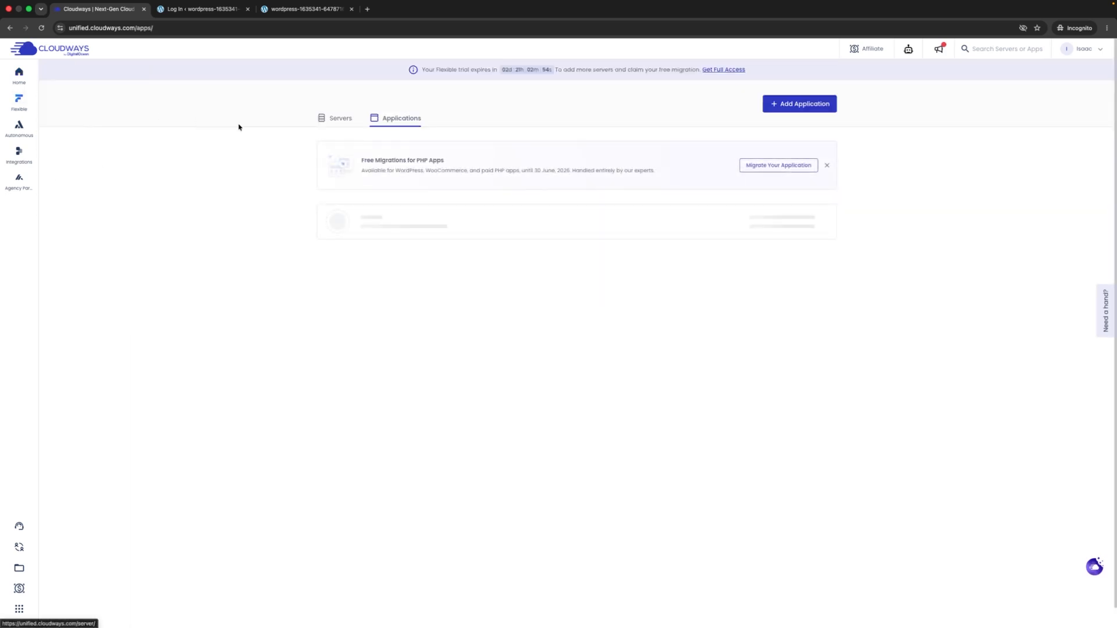
- Add an Optimized WordPress application named 'Website 2' on My Server under the My Website project
click(784, 105)
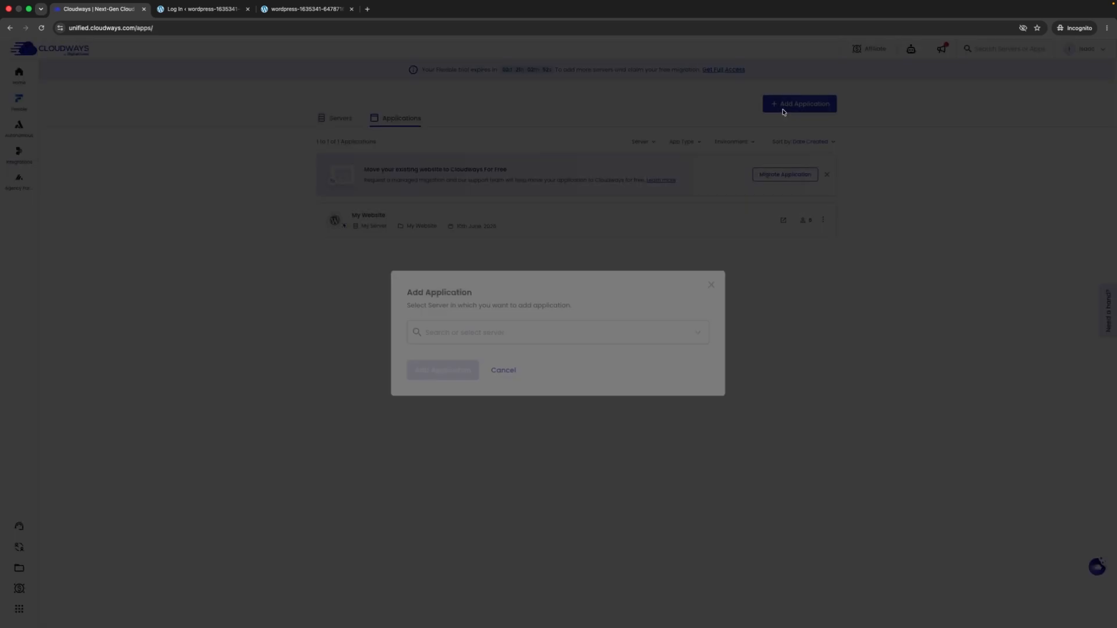
click(499, 330)
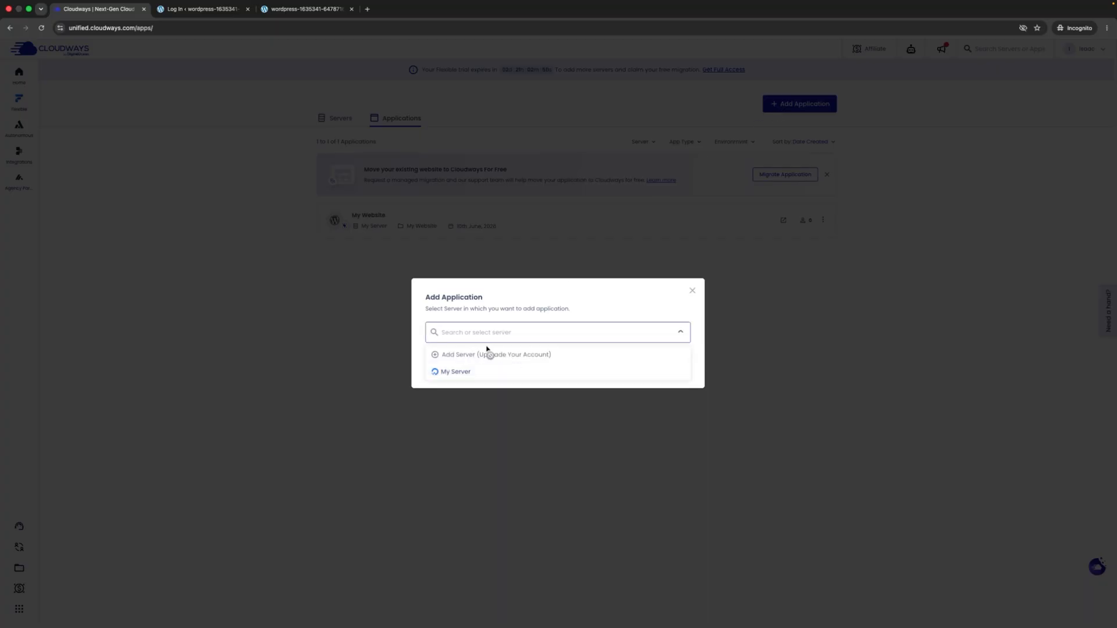
click(460, 373)
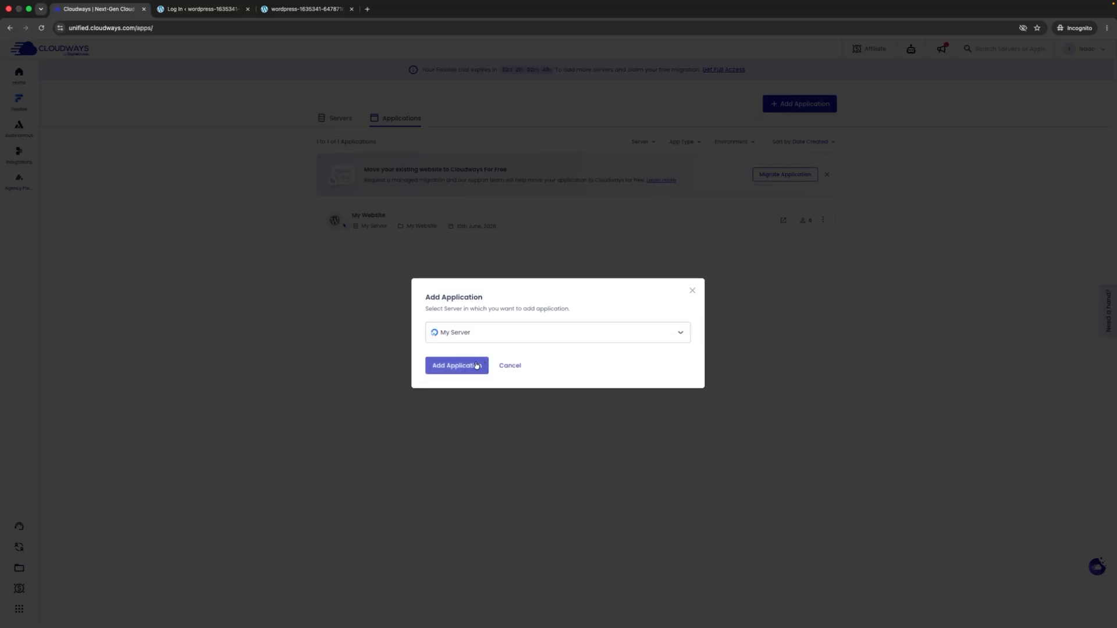
click(474, 368)
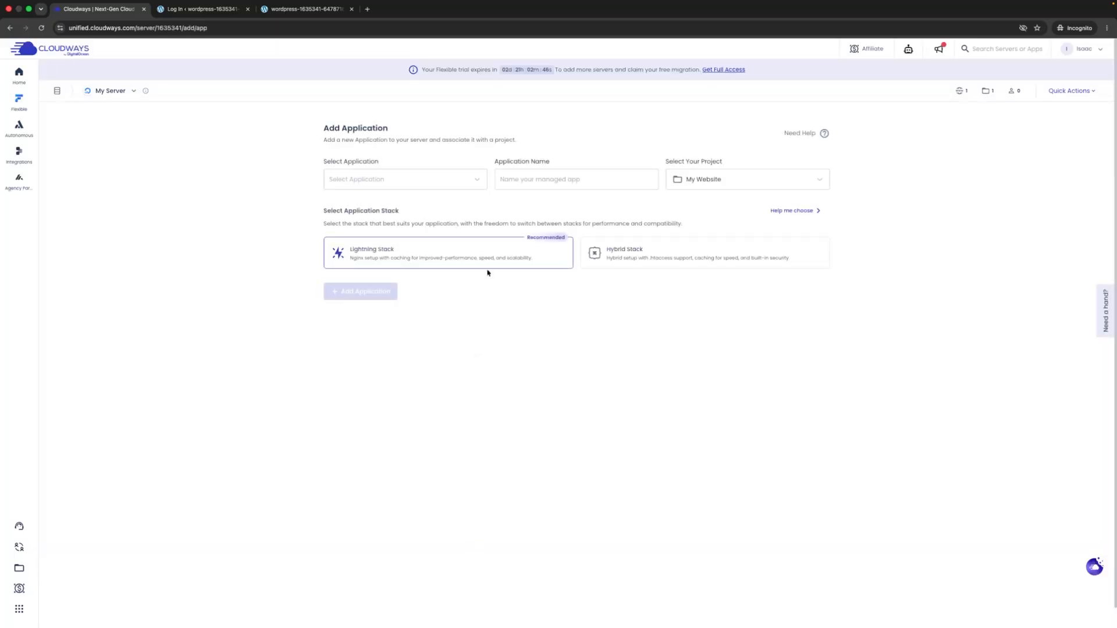
click(409, 180)
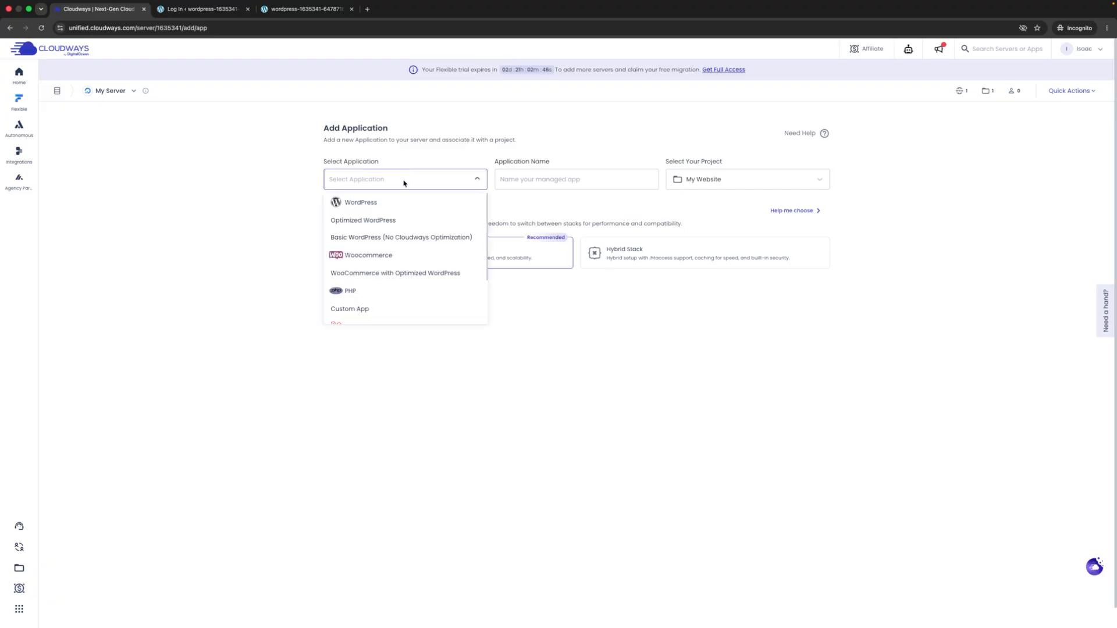
click(382, 224)
click(531, 180)
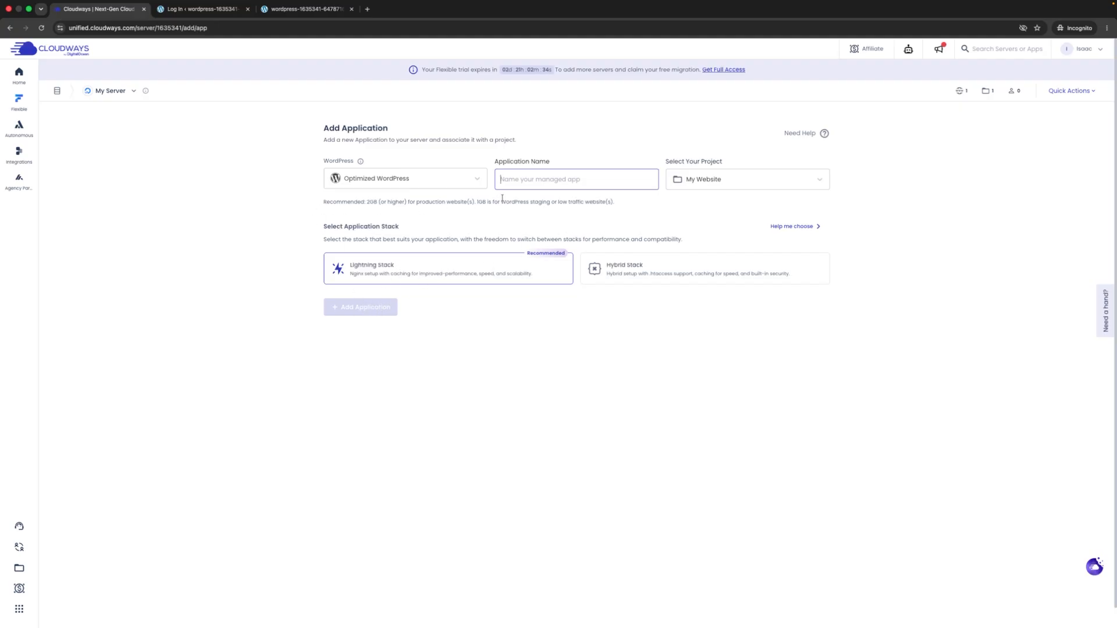
text(Webs)
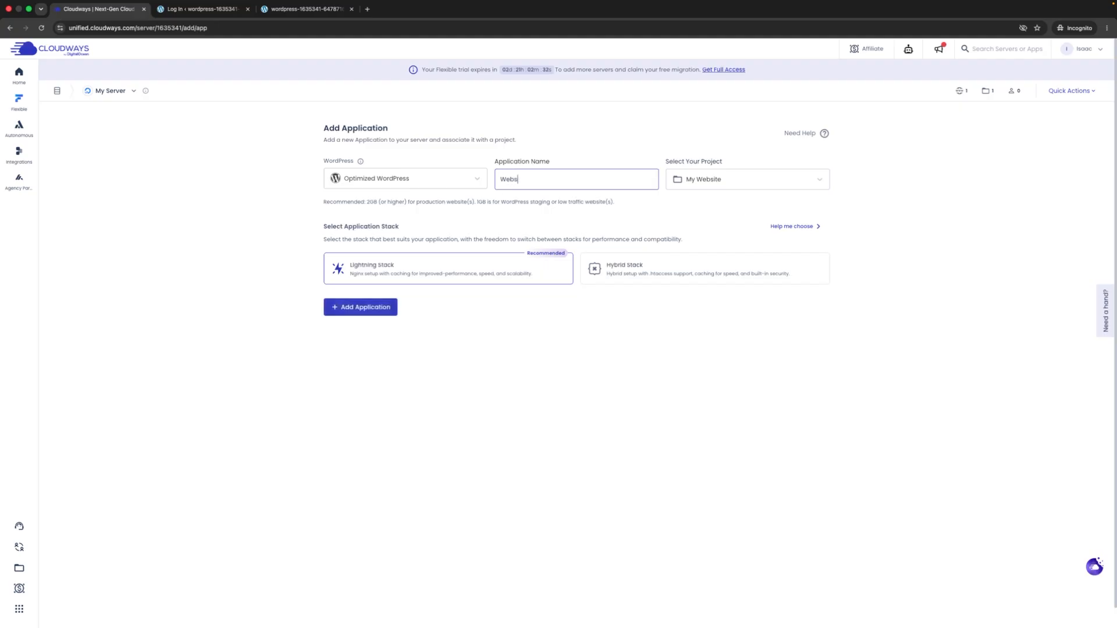
text(ite 2)
click(686, 180)
click(777, 184)
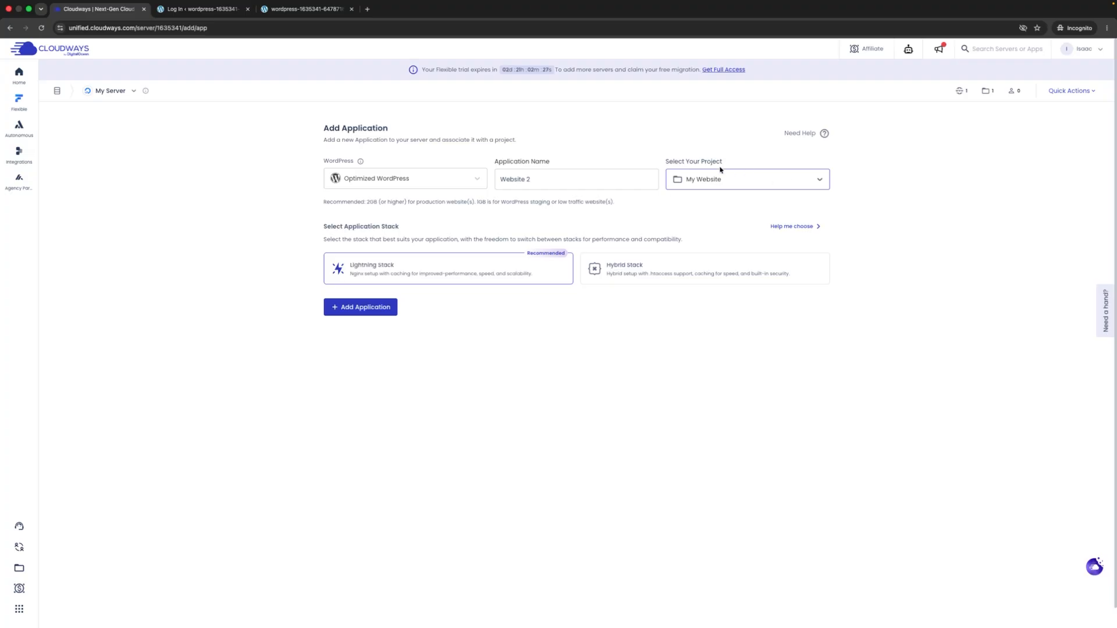
click(379, 312)
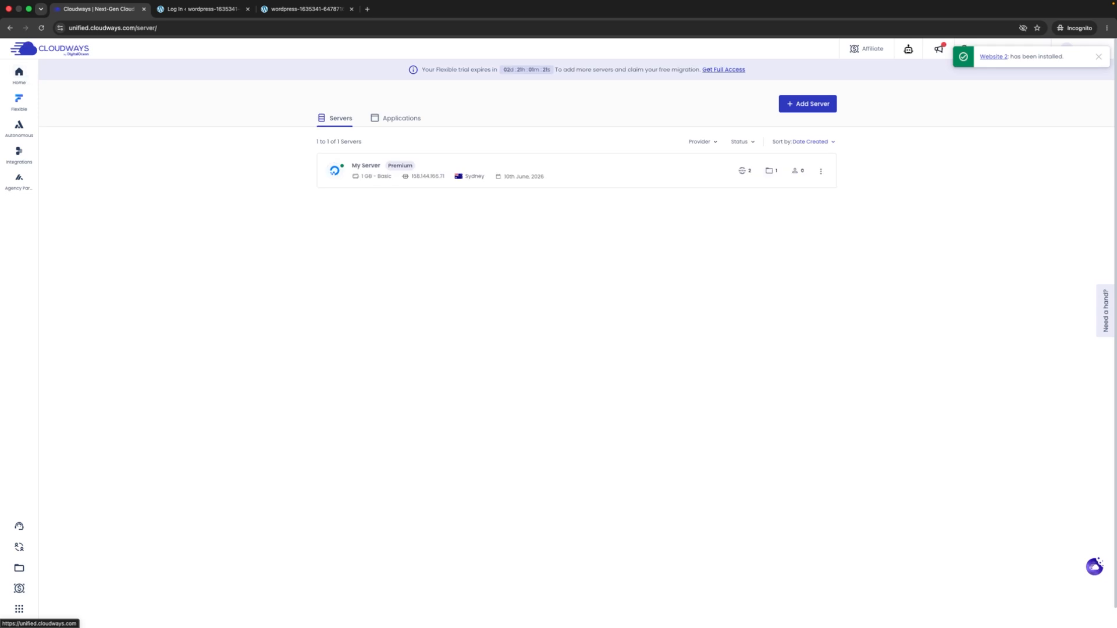
- Show the Applications list with Website 2 and My Website on My Server
click(394, 120)
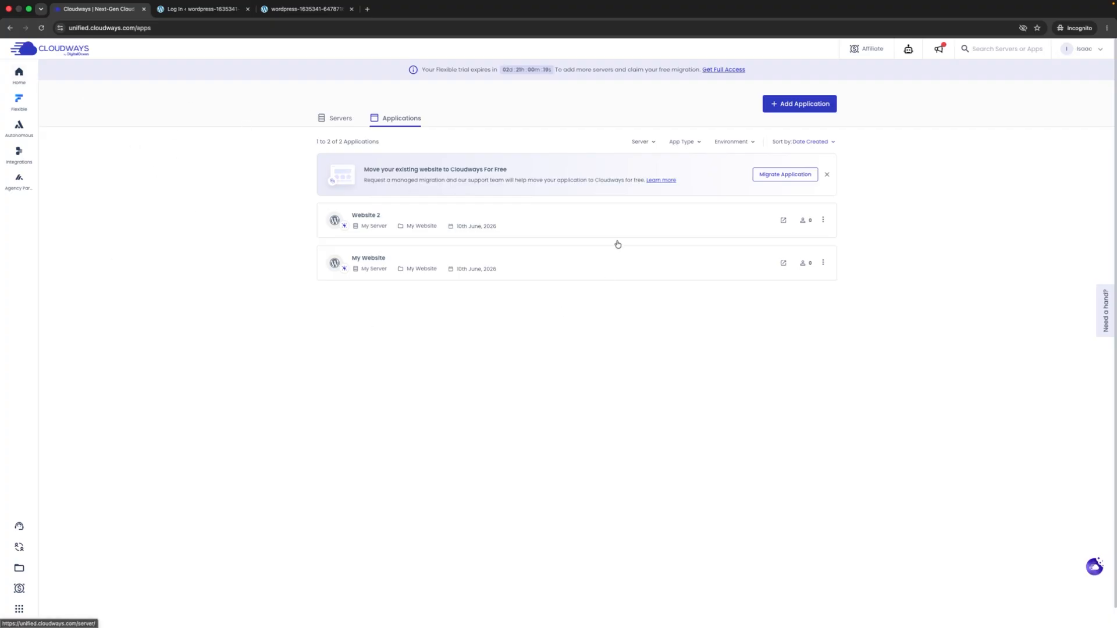
- Return to the Servers list and reload it via Flexible > My Servers
click(348, 118)
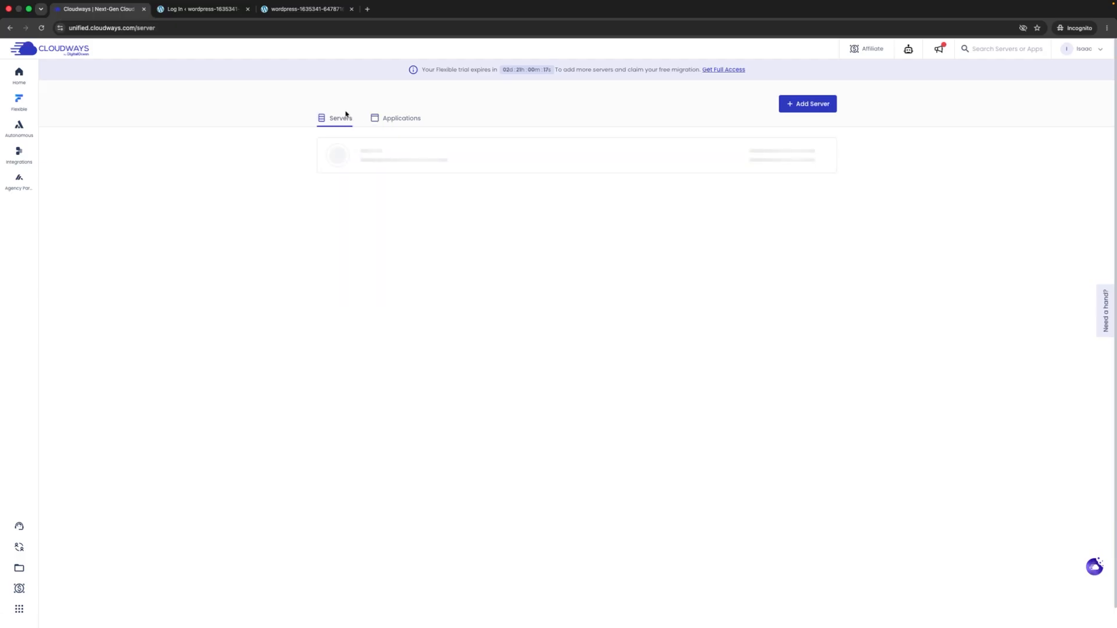
mouse_move(22, 108)
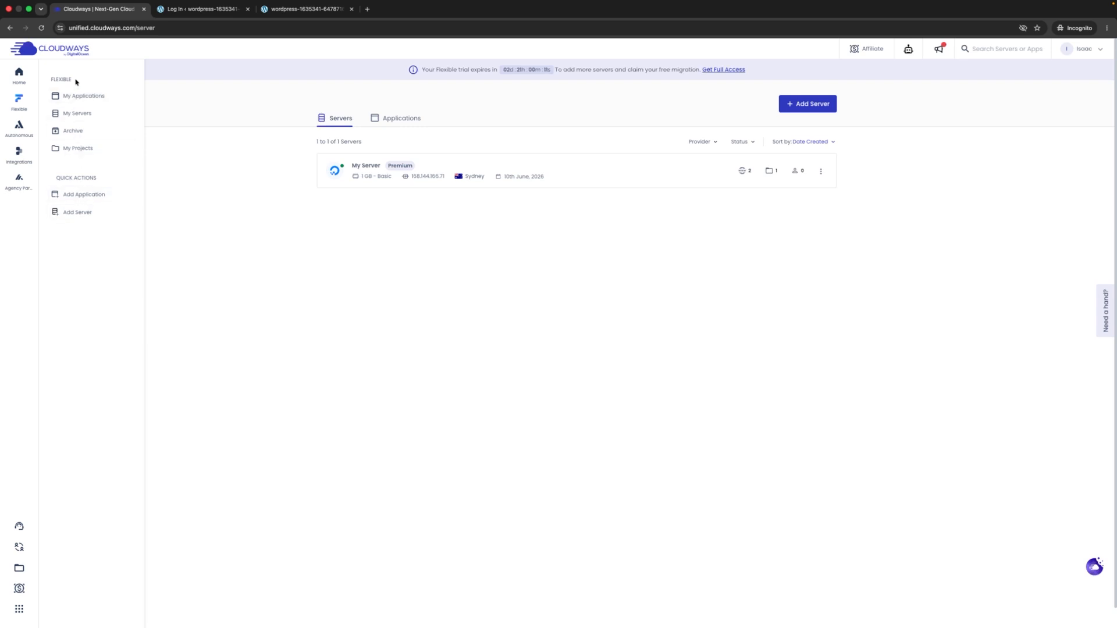
click(72, 113)
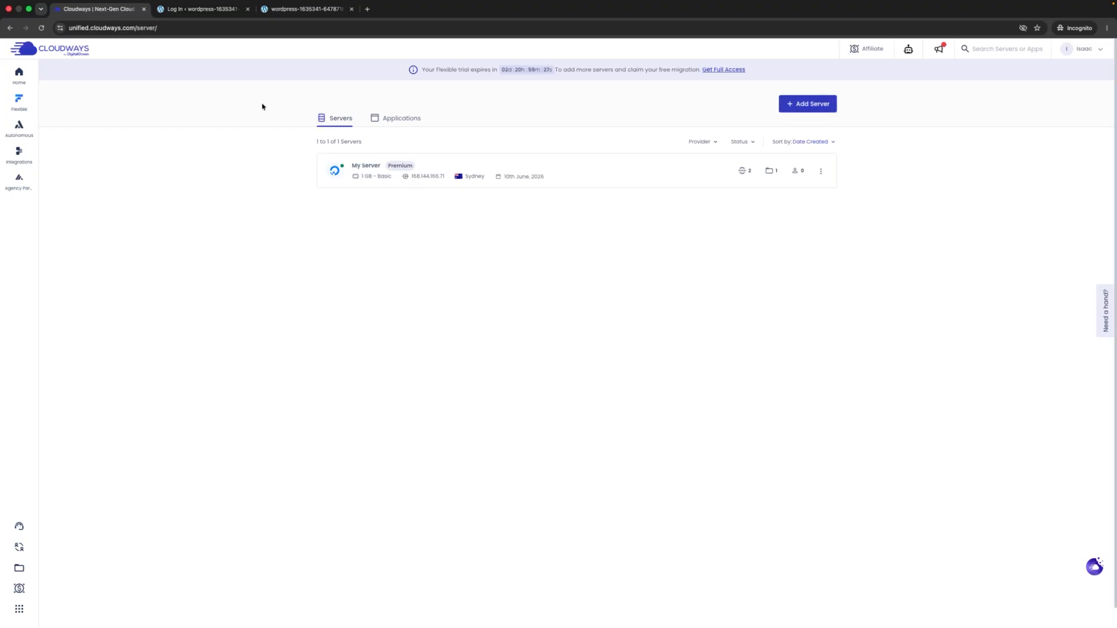
mouse_move(16, 132)
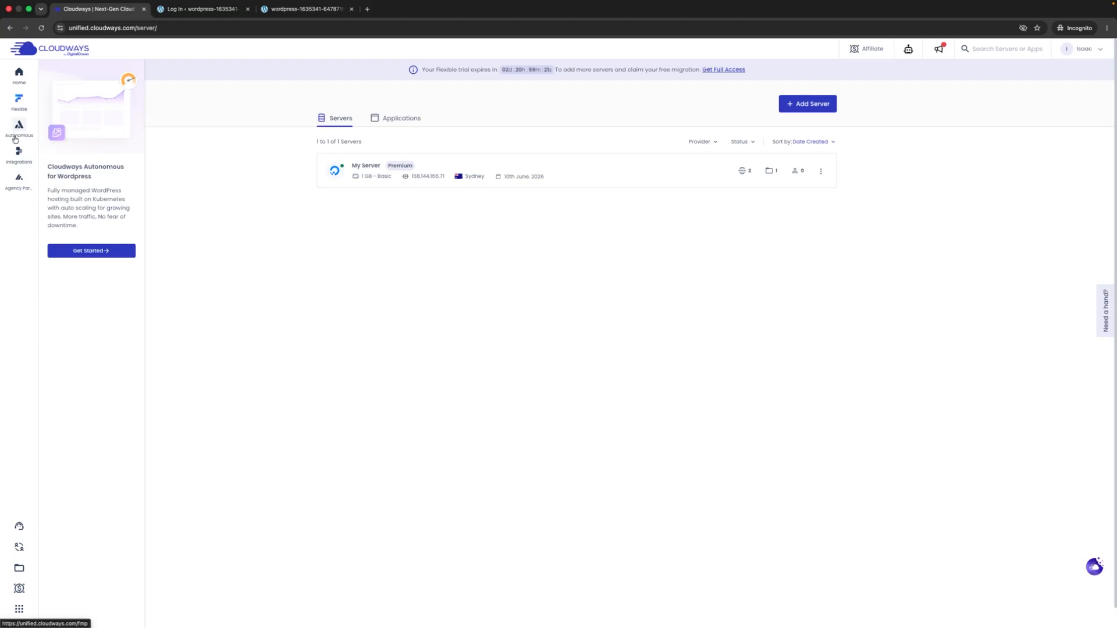
- View the Site Manager add-on page from Integrations, then return to the home dashboard
mouse_move(18, 155)
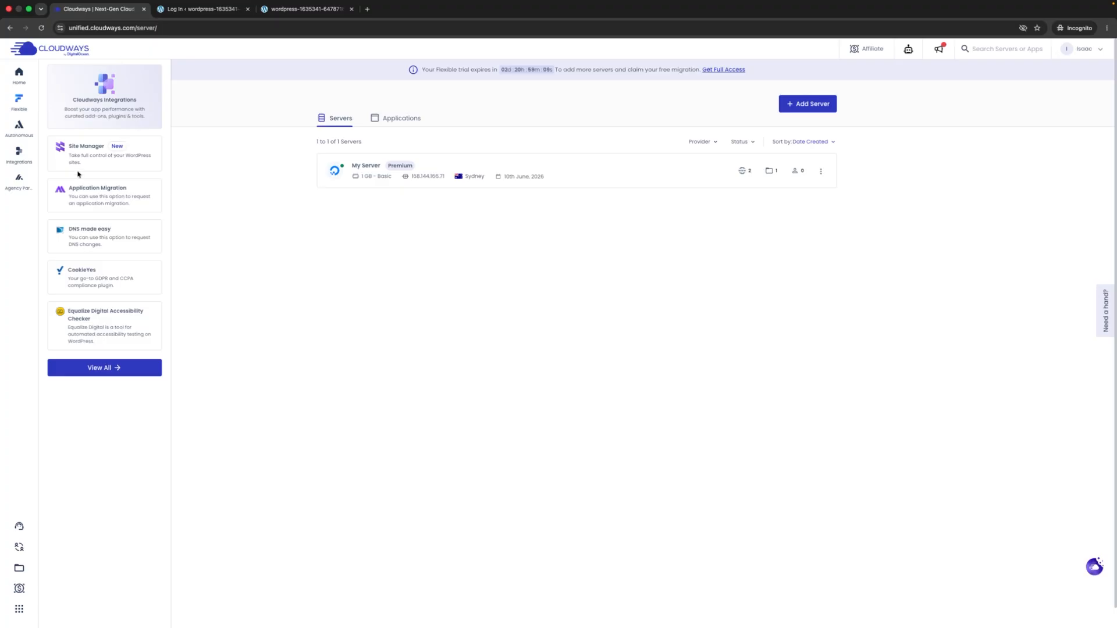
click(86, 152)
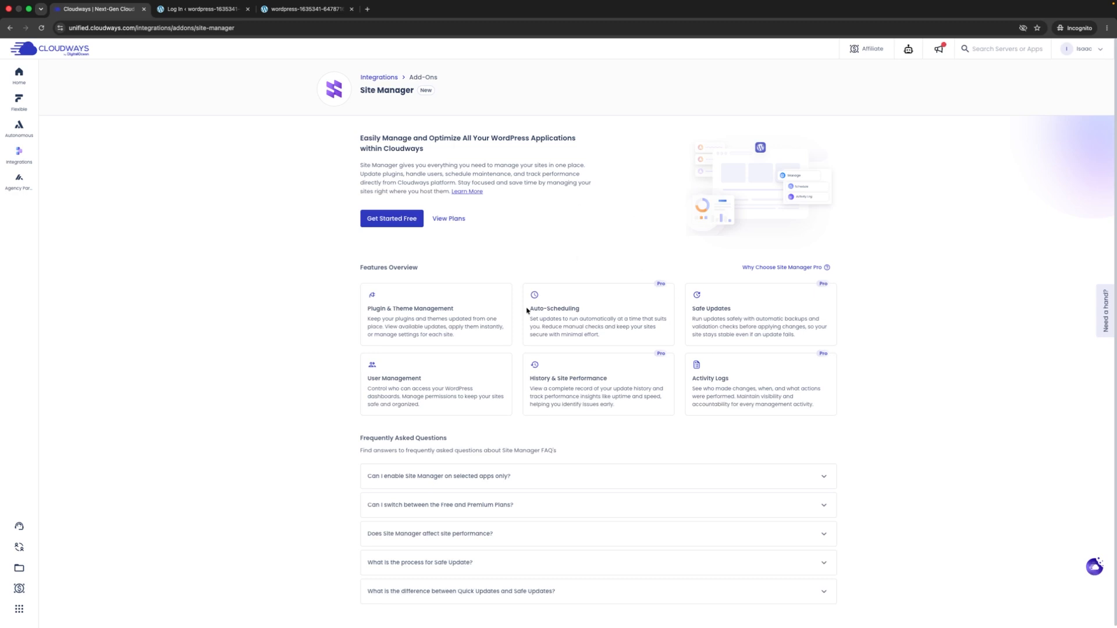
click(18, 79)
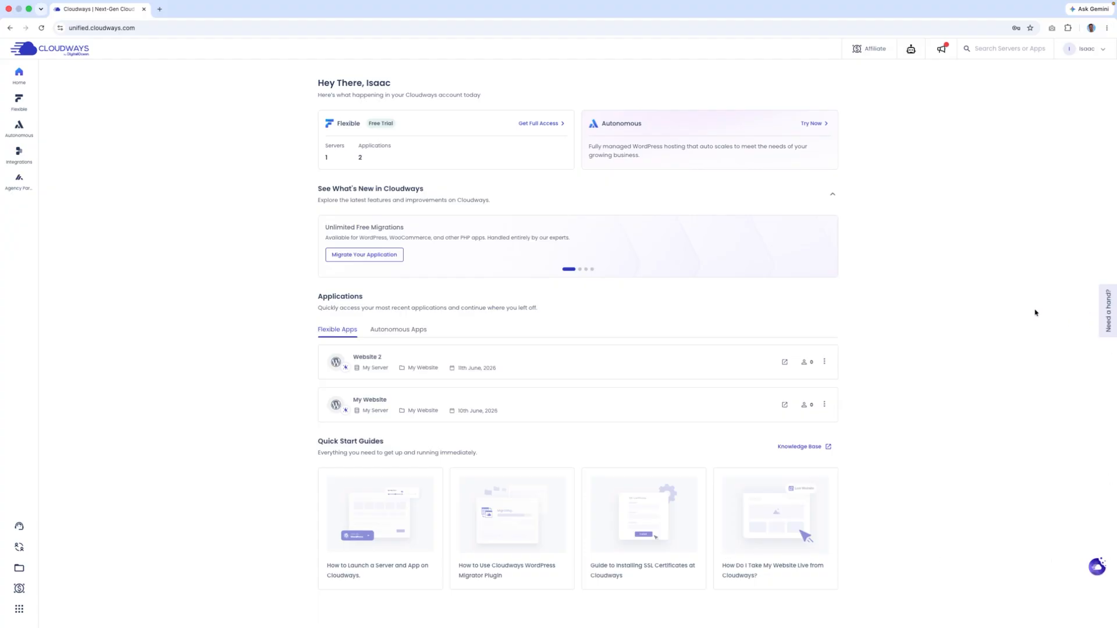
click(1103, 311)
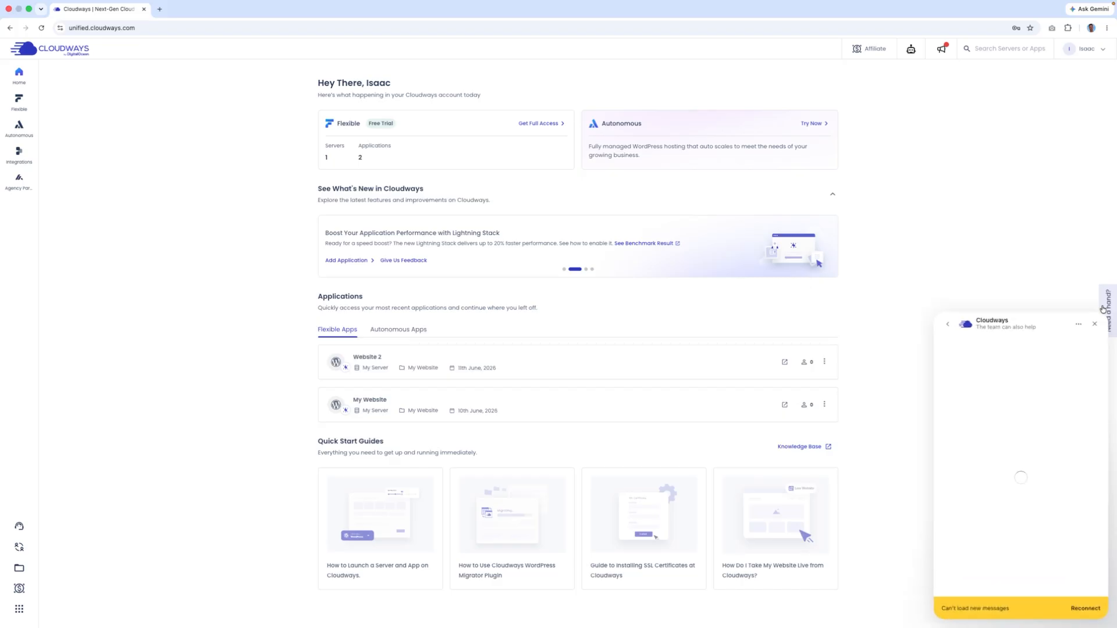
click(949, 324)
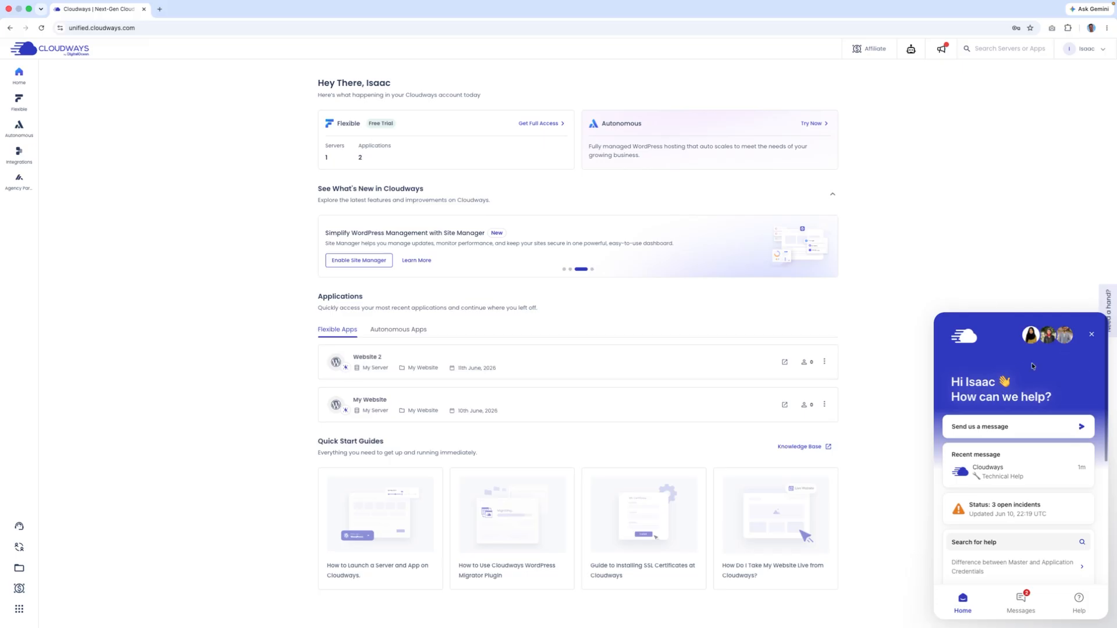
click(1093, 336)
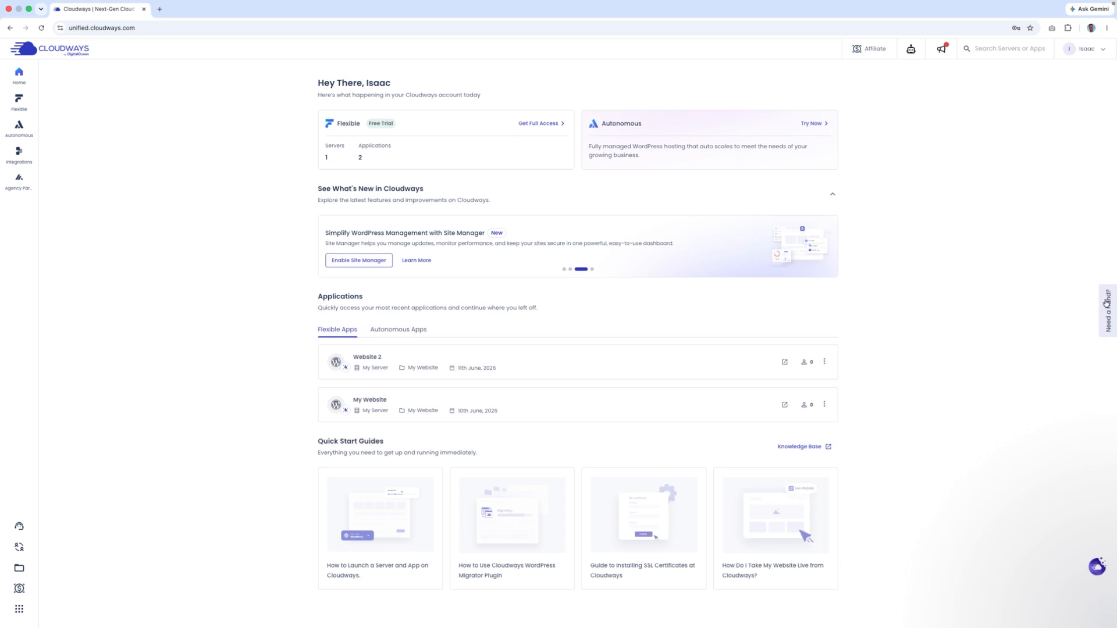
mouse_move(26, 107)
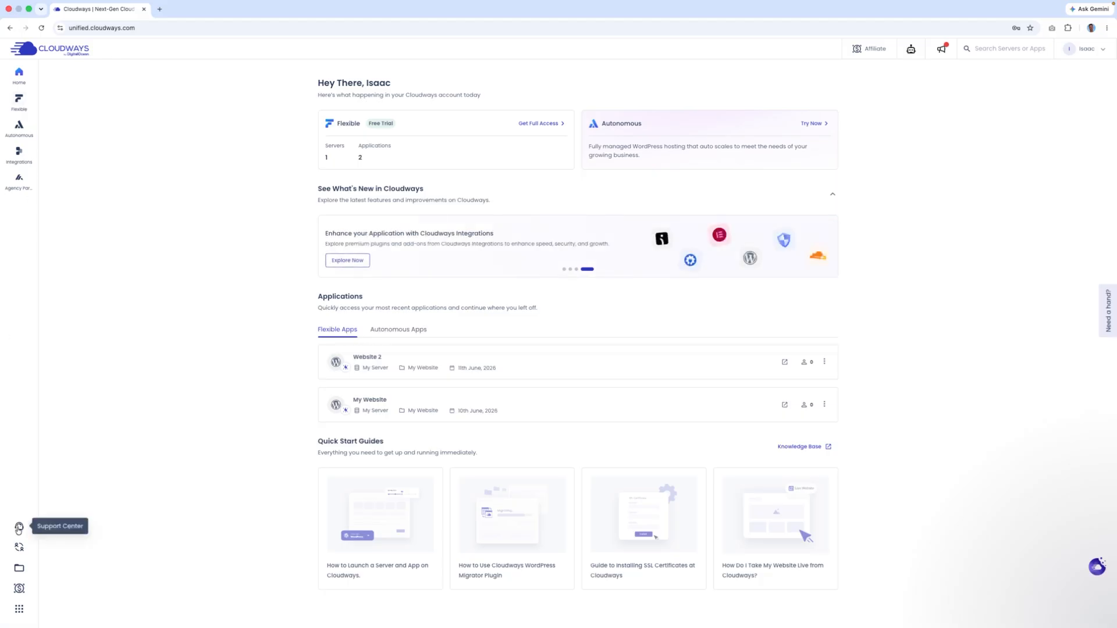
- Browse the Support Center, Teams and My Projects pages
click(18, 528)
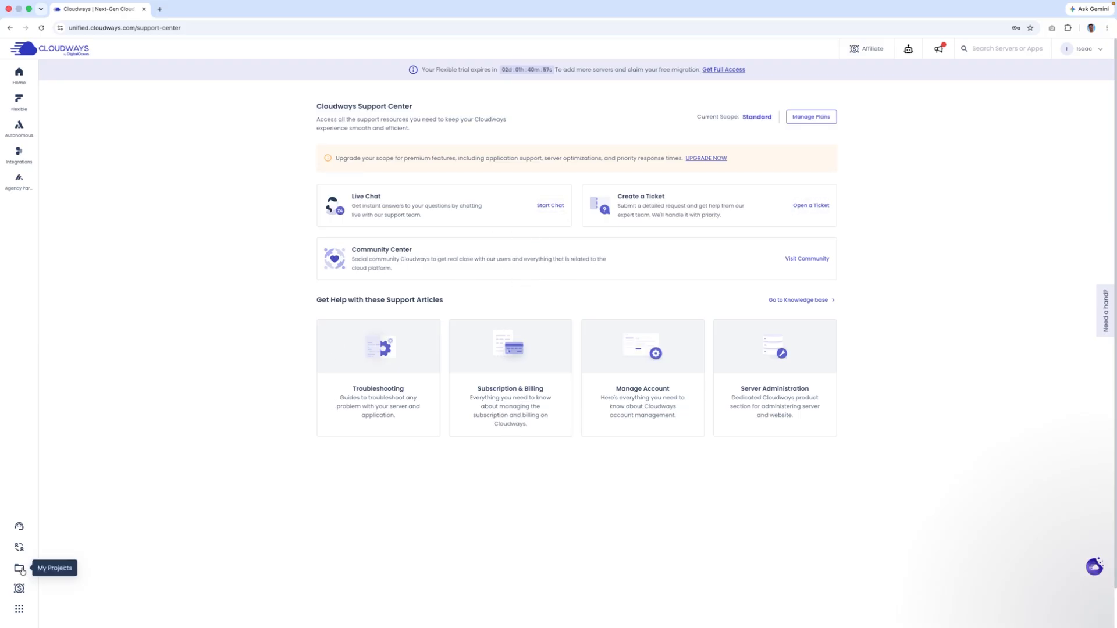
click(21, 549)
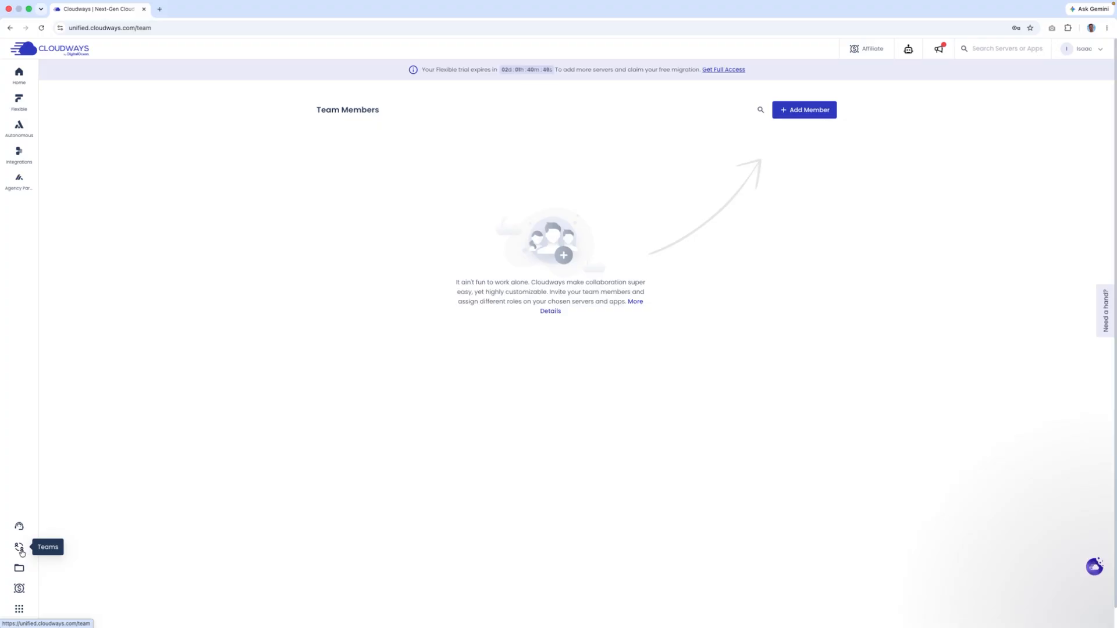
click(19, 568)
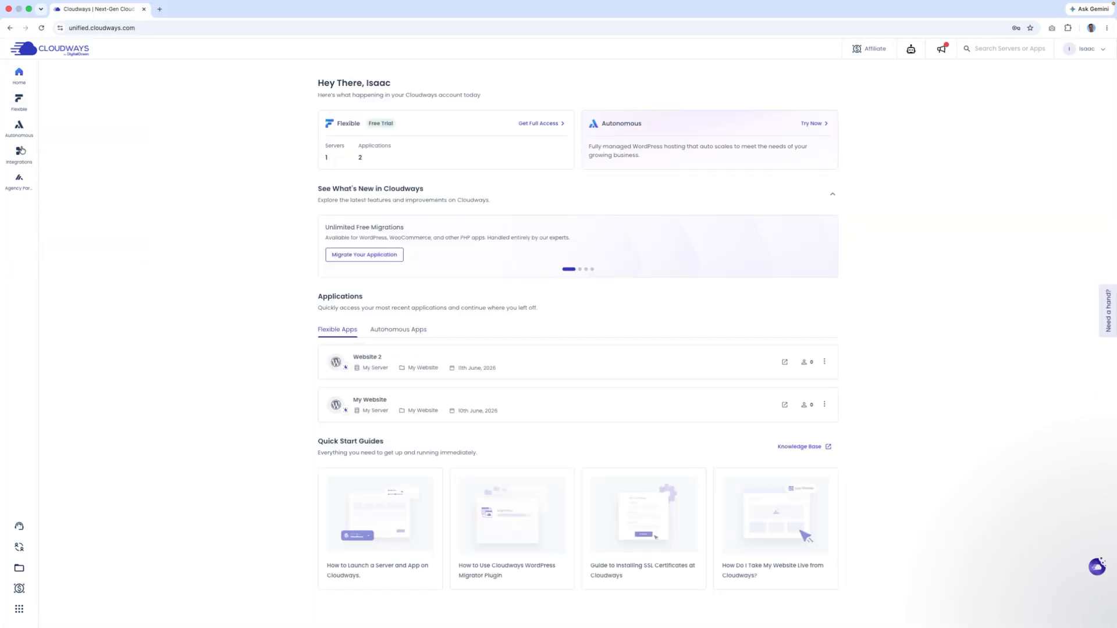
- Reopen the Servers list via Flexible > My Servers
mouse_move(21, 127)
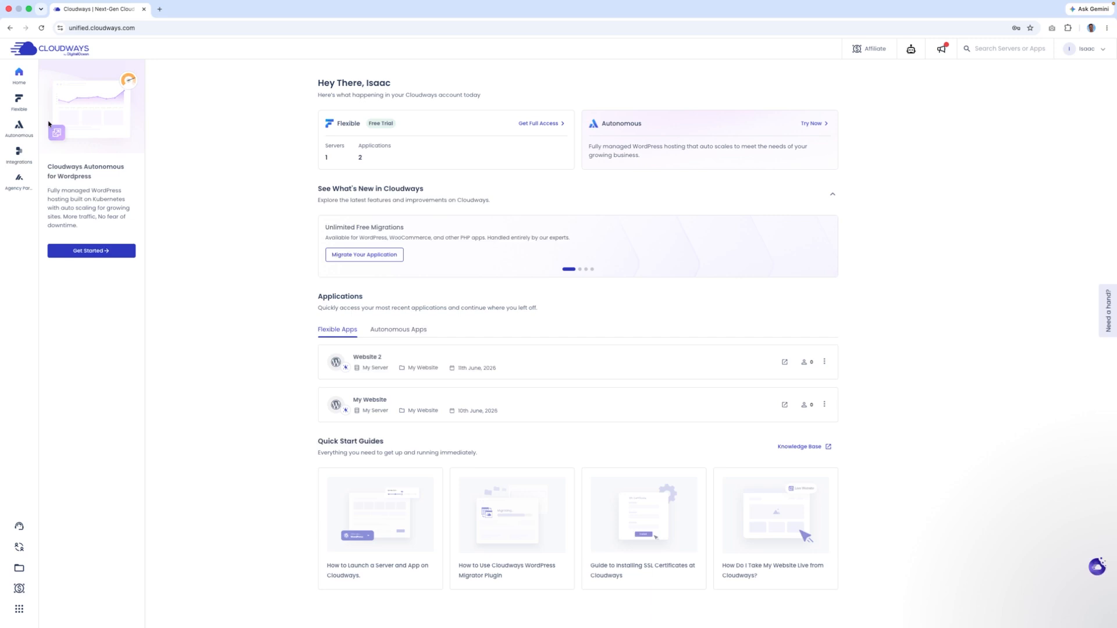
mouse_move(20, 102)
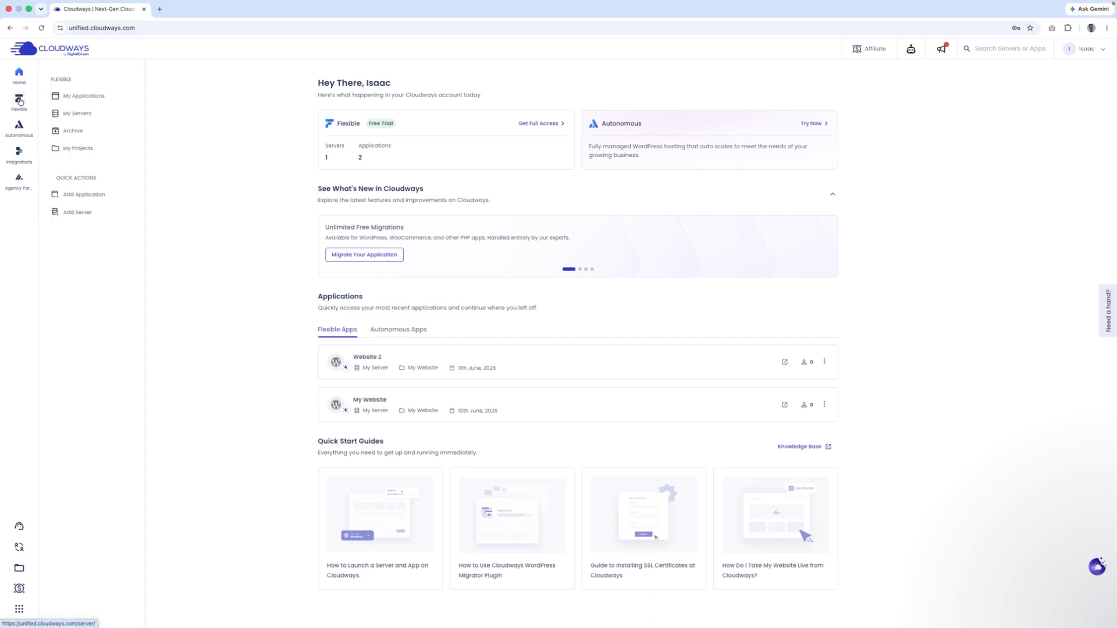
click(70, 116)
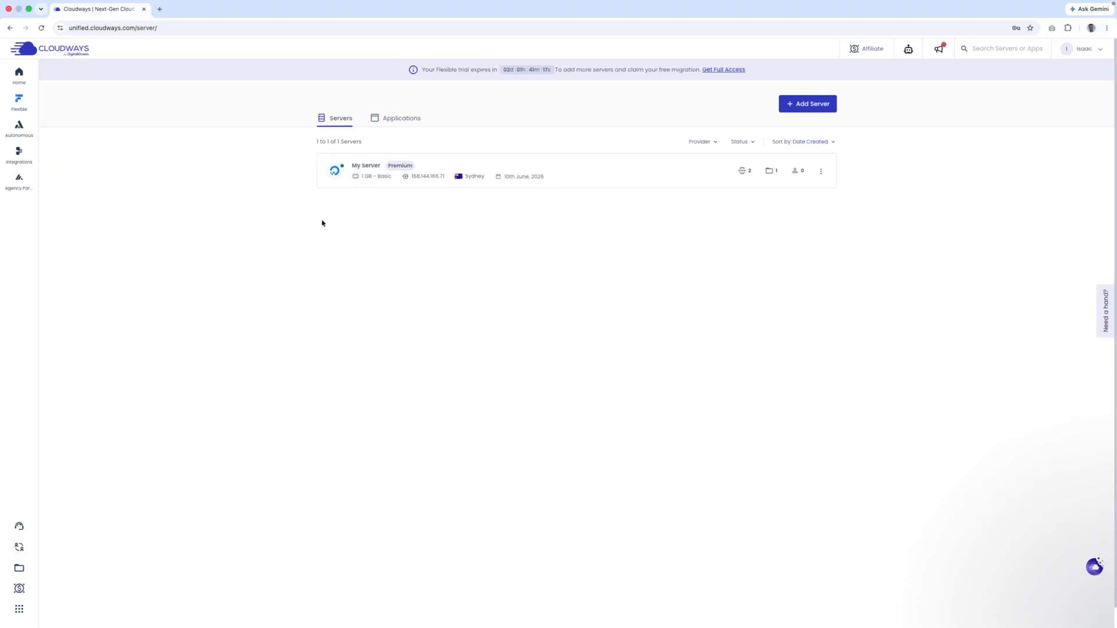
- Preview My Server's vertical scaling at 2 GB, then 4 GB, then back to 2 GB ($28/month)
click(365, 165)
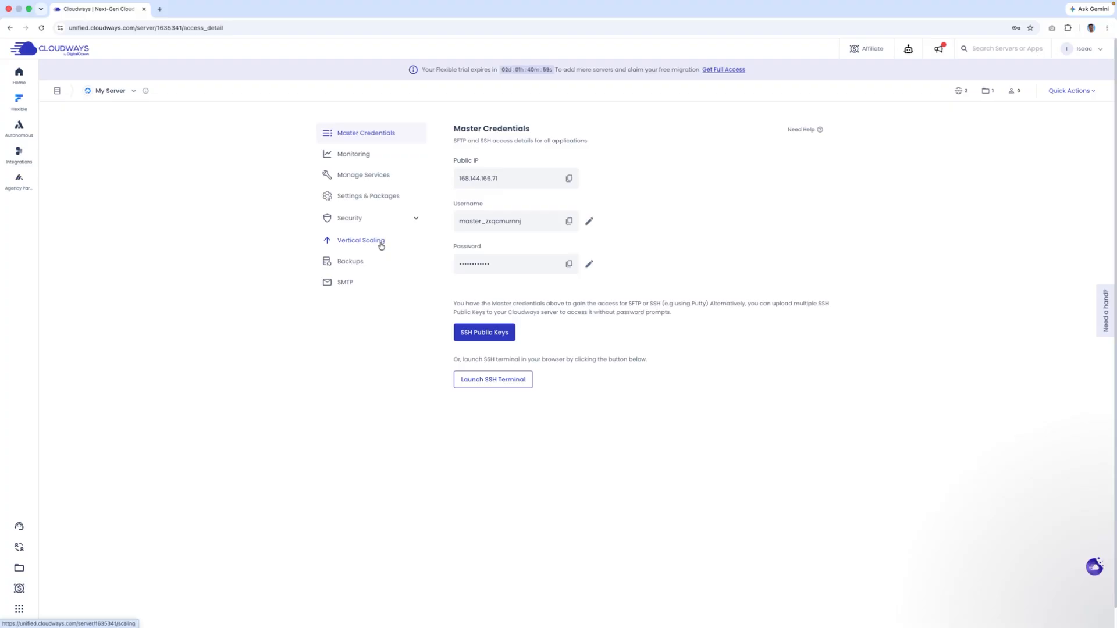
click(348, 242)
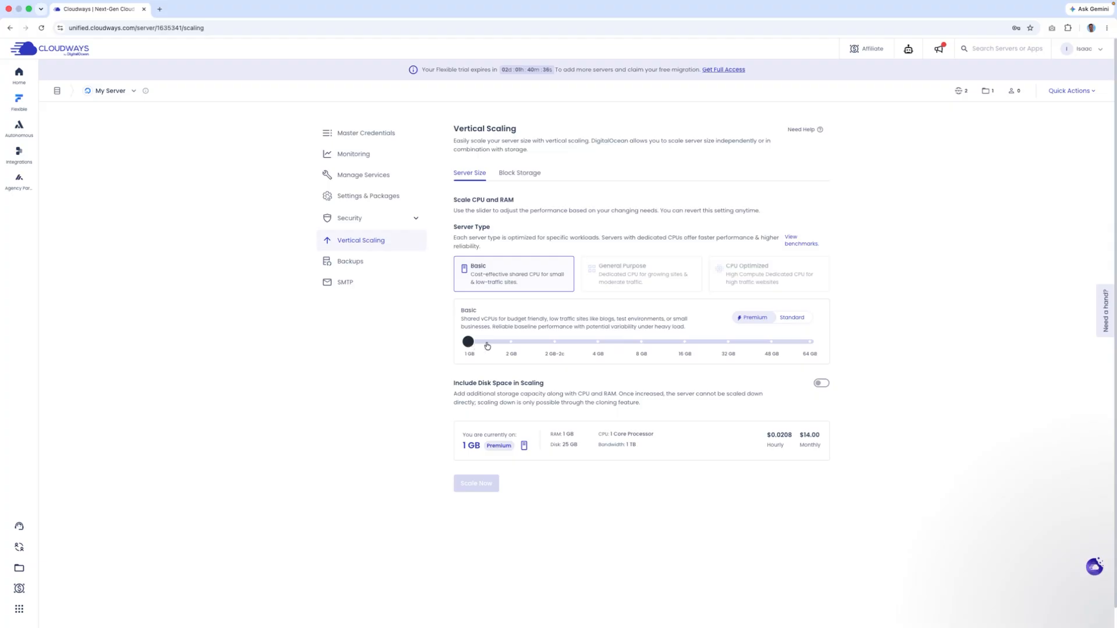
drag(486, 346, 507, 345)
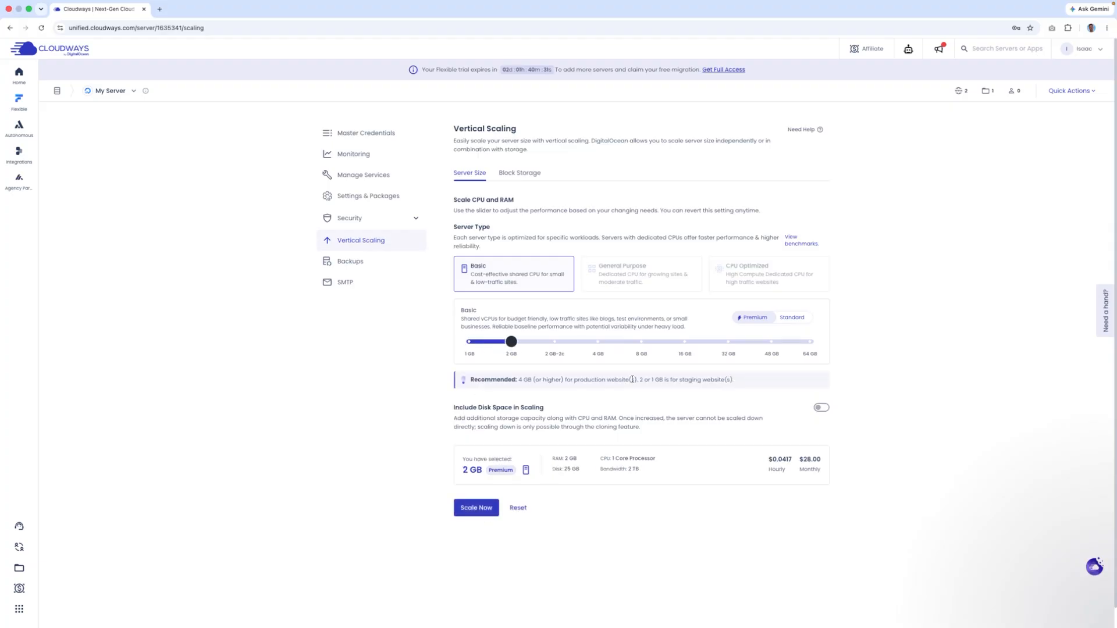
drag(512, 342, 599, 342)
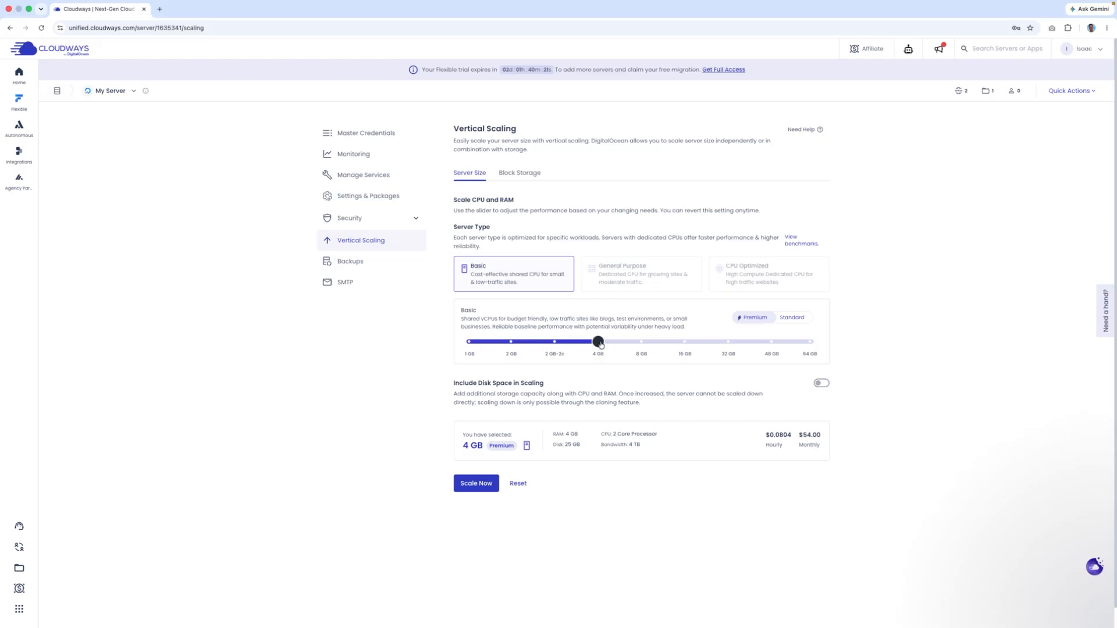
drag(600, 345, 511, 342)
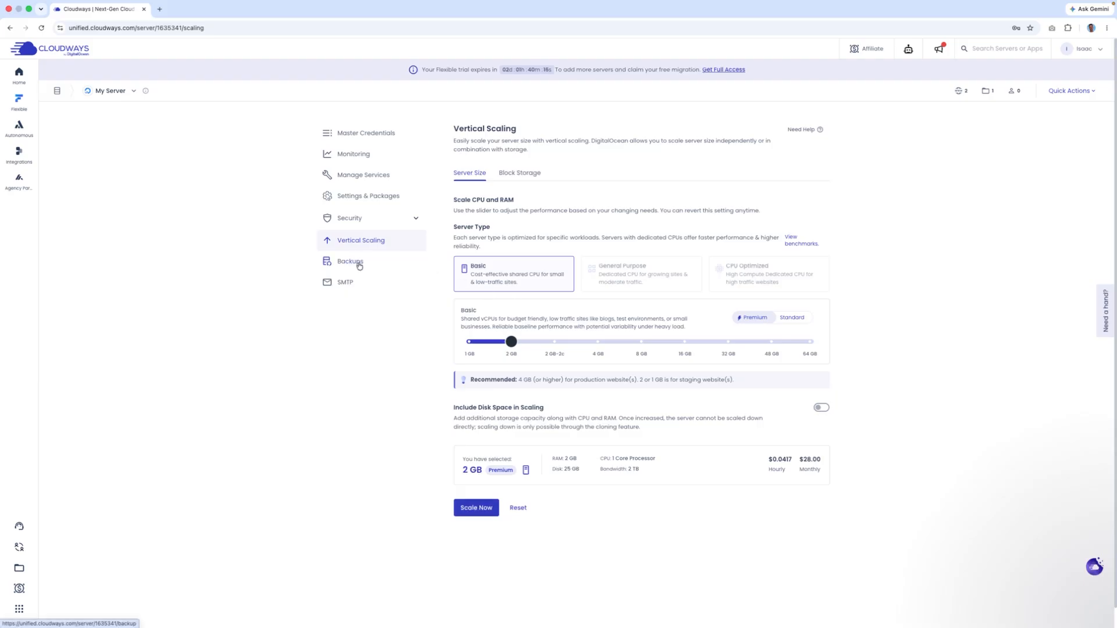
click(359, 265)
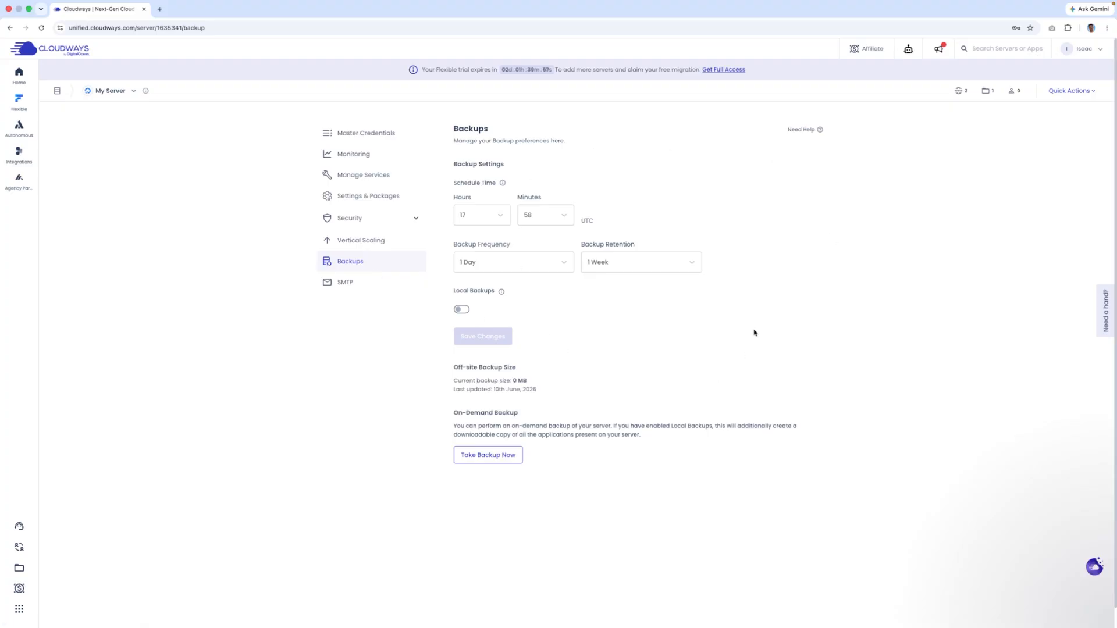
- Save backups every 6 Hours with 1 Week retention, then view Master Credentials
click(522, 262)
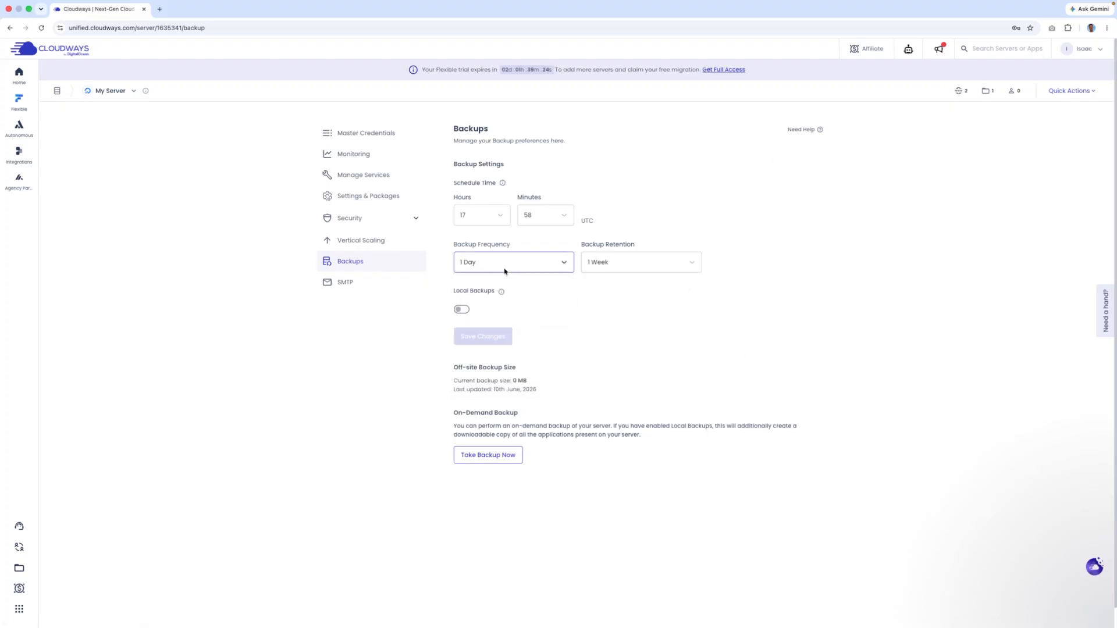
click(504, 271)
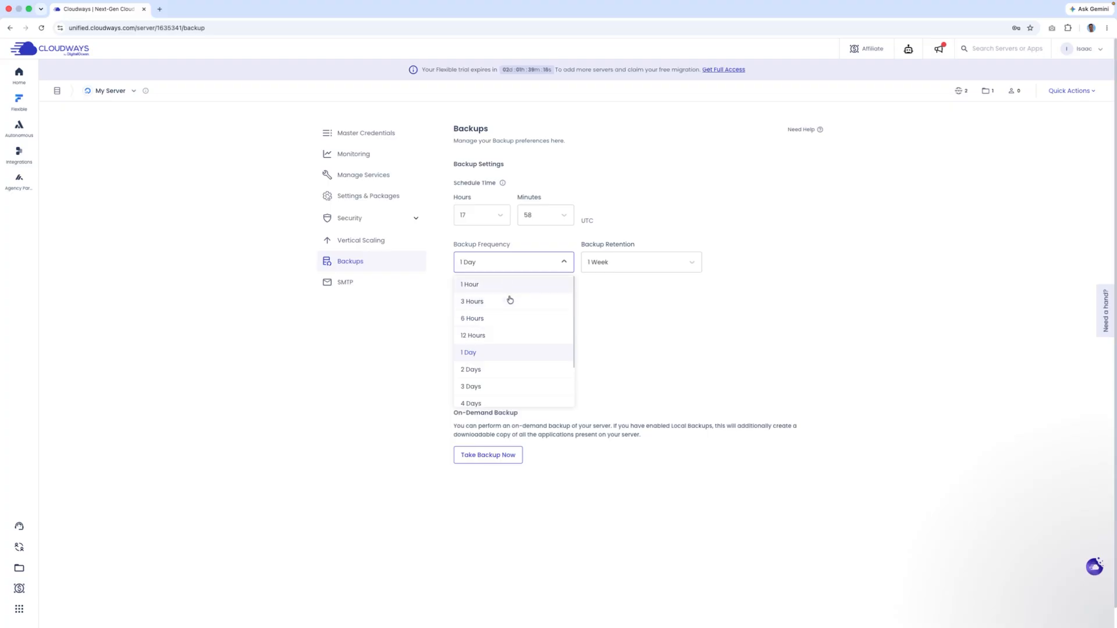
click(488, 325)
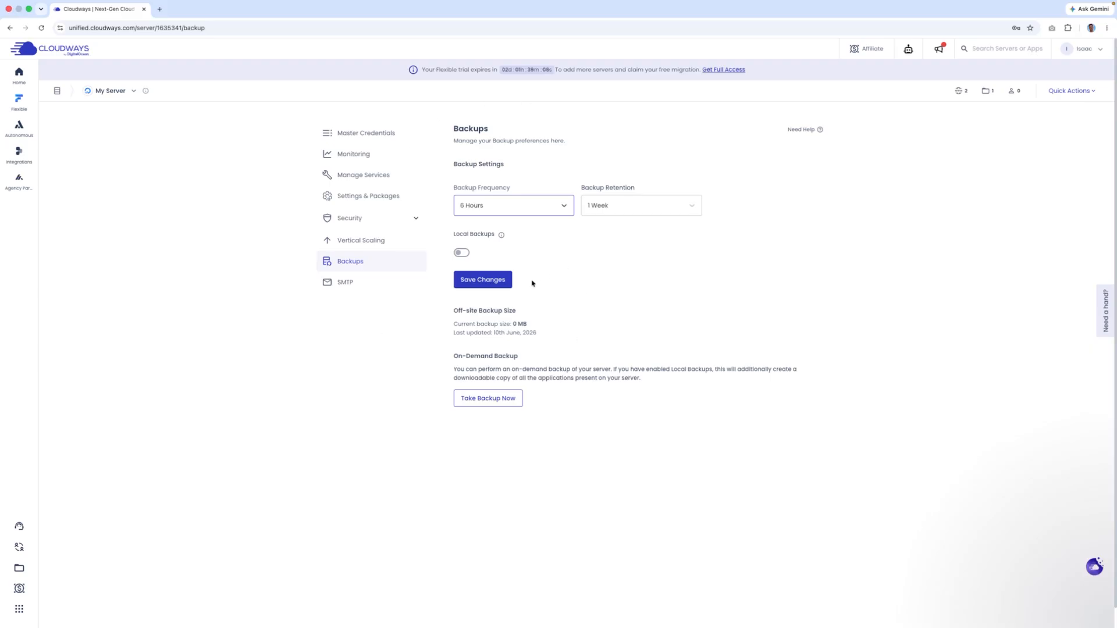
click(496, 282)
click(364, 196)
click(364, 130)
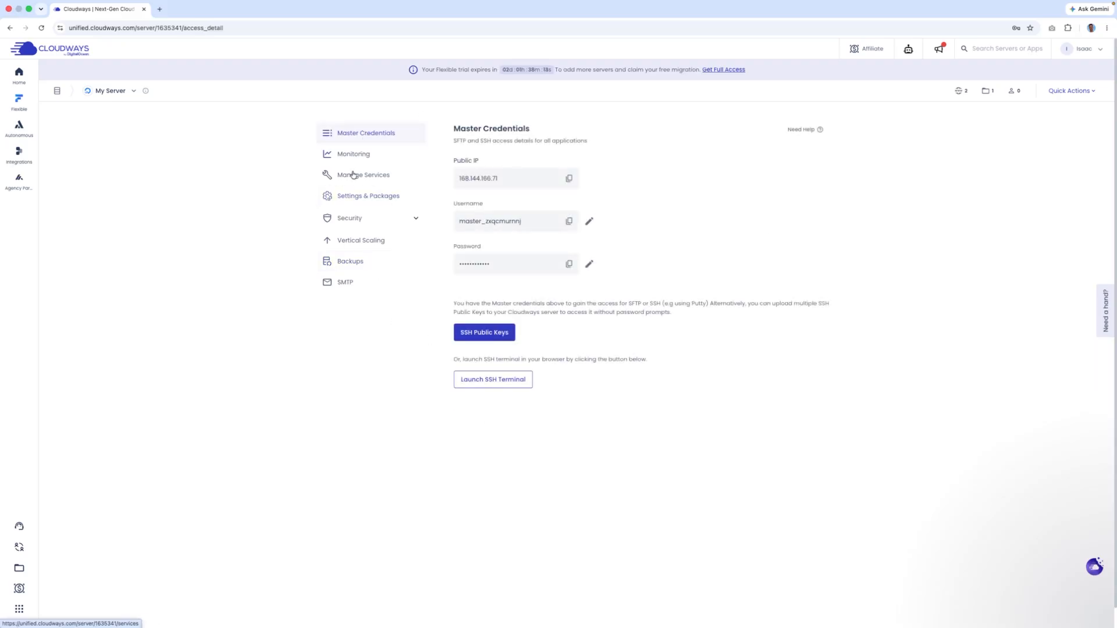
- Change My Server's Upload Size to 500 MB in Settings & Packages
click(369, 200)
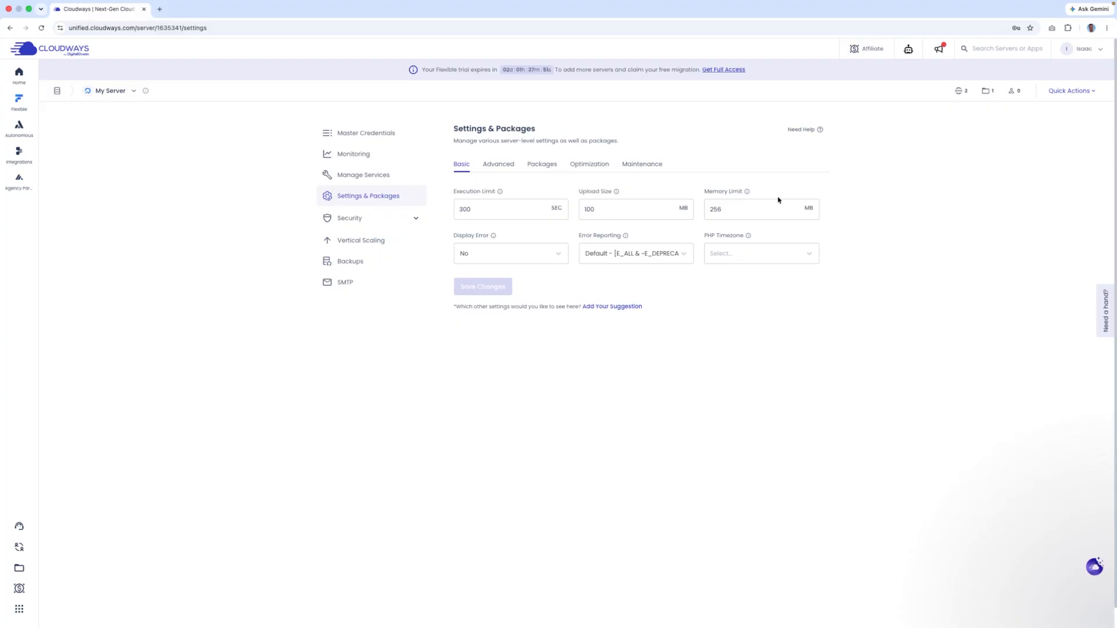
click(751, 205)
text(1)
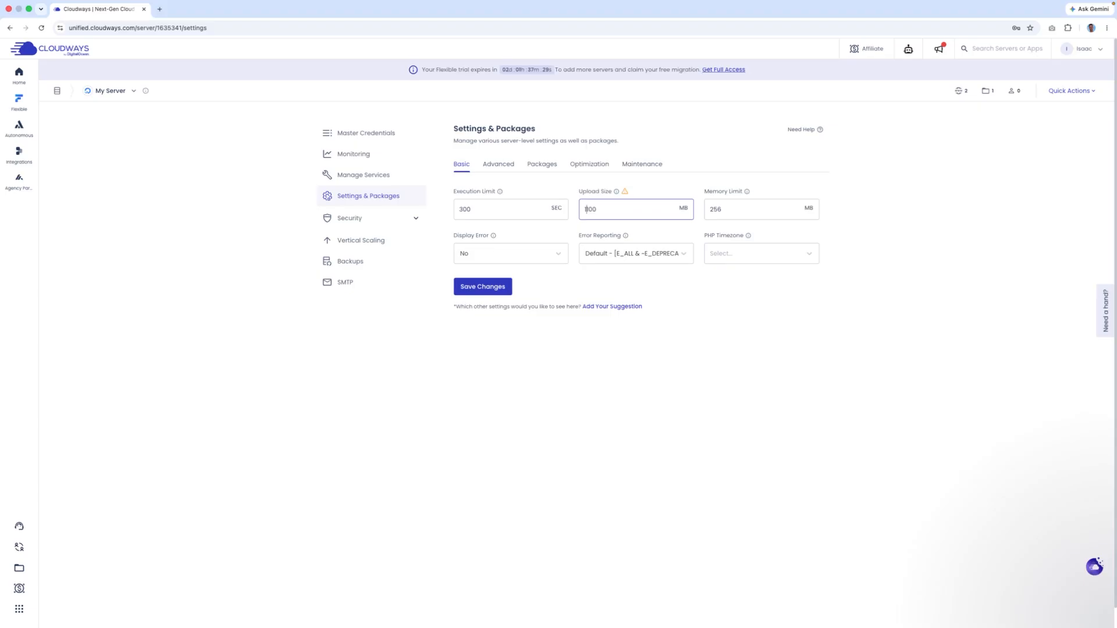
key(BackSpace)
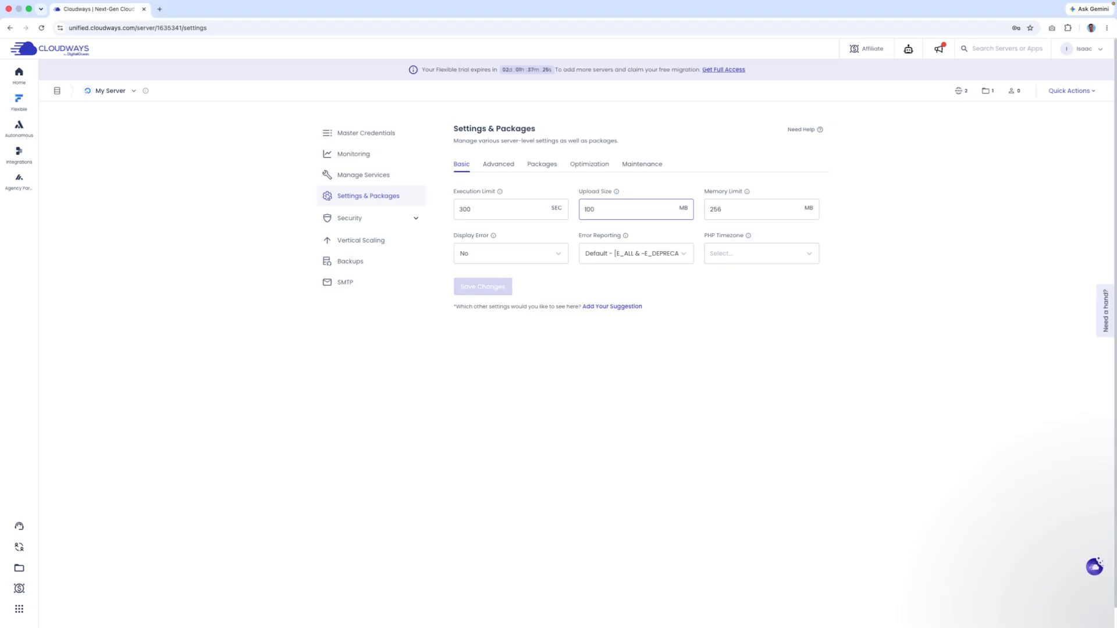
text(0)
mouse_move(625, 193)
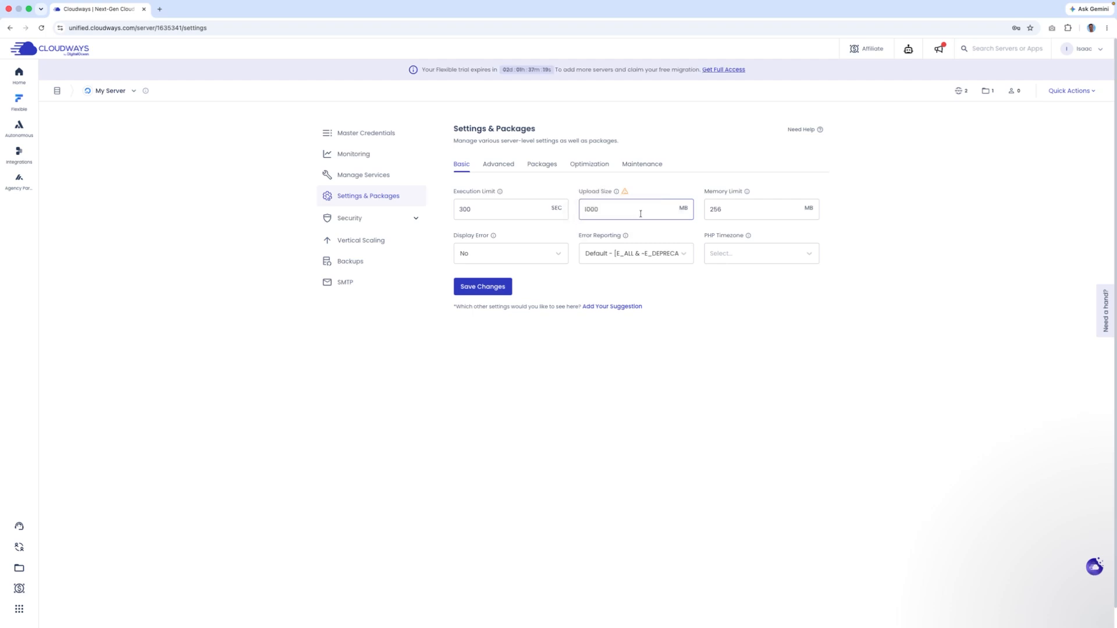
text(500)
- Check the 256 MB Memory Limit and its explanation, then try the Advanced settings
click(725, 216)
click(748, 192)
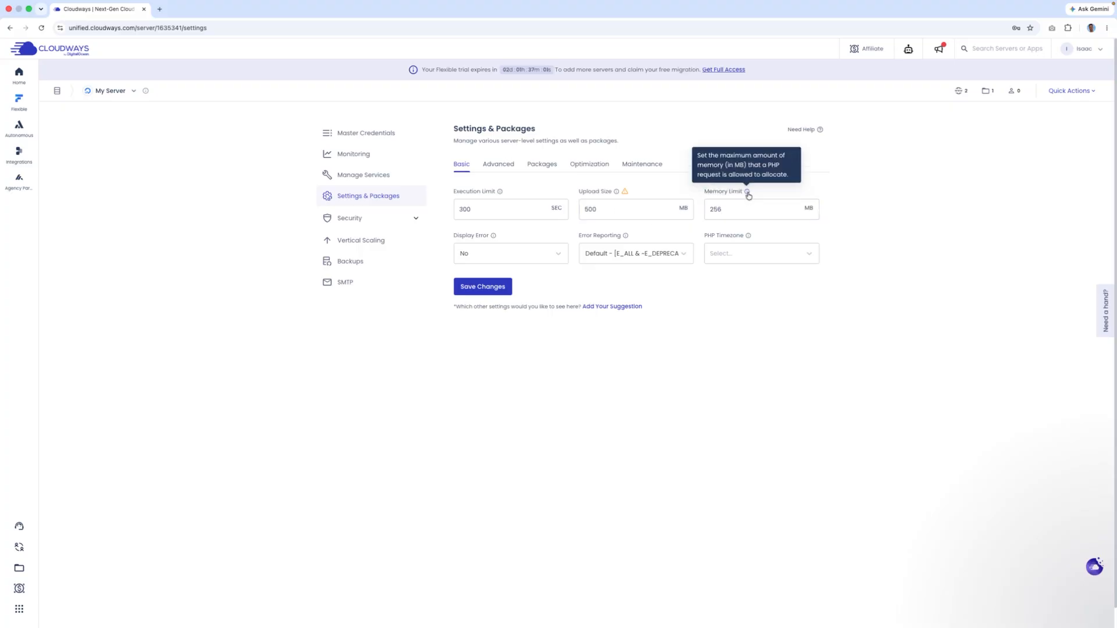
click(739, 206)
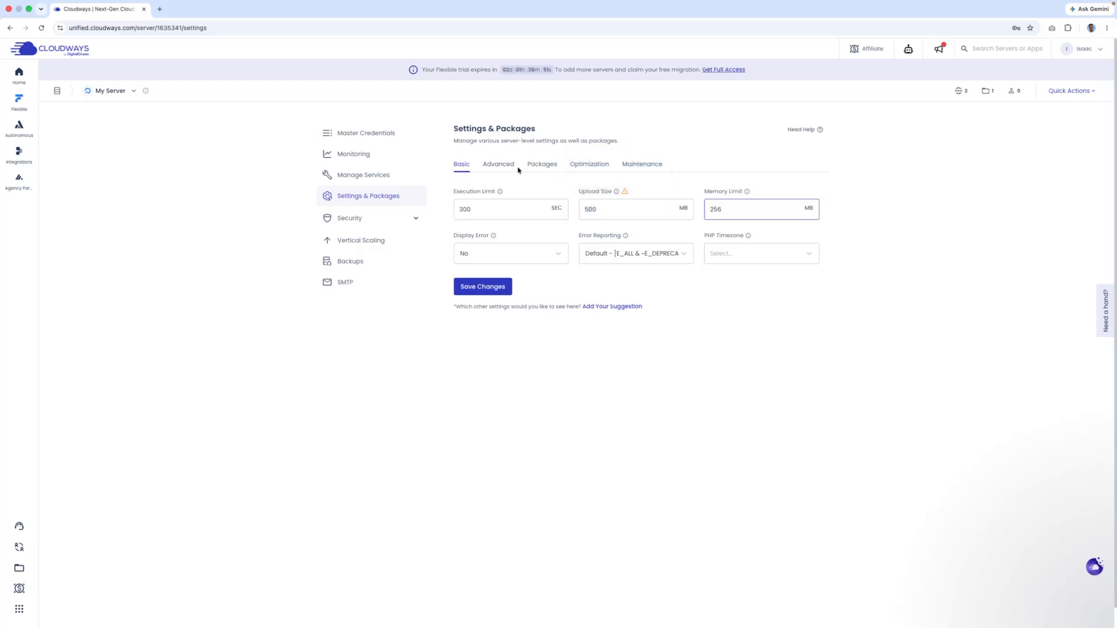
click(498, 166)
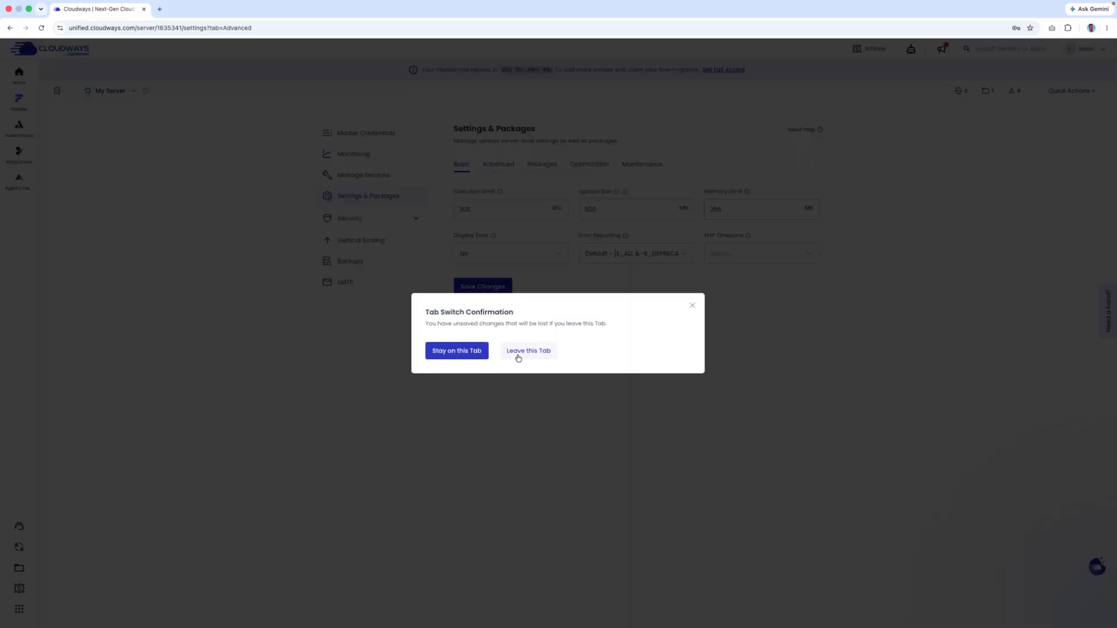
- Discard the unsaved edit and browse Packages, Maintenance and Optimization, ending on the Friday 03:00 UTC maintenance schedule
click(517, 355)
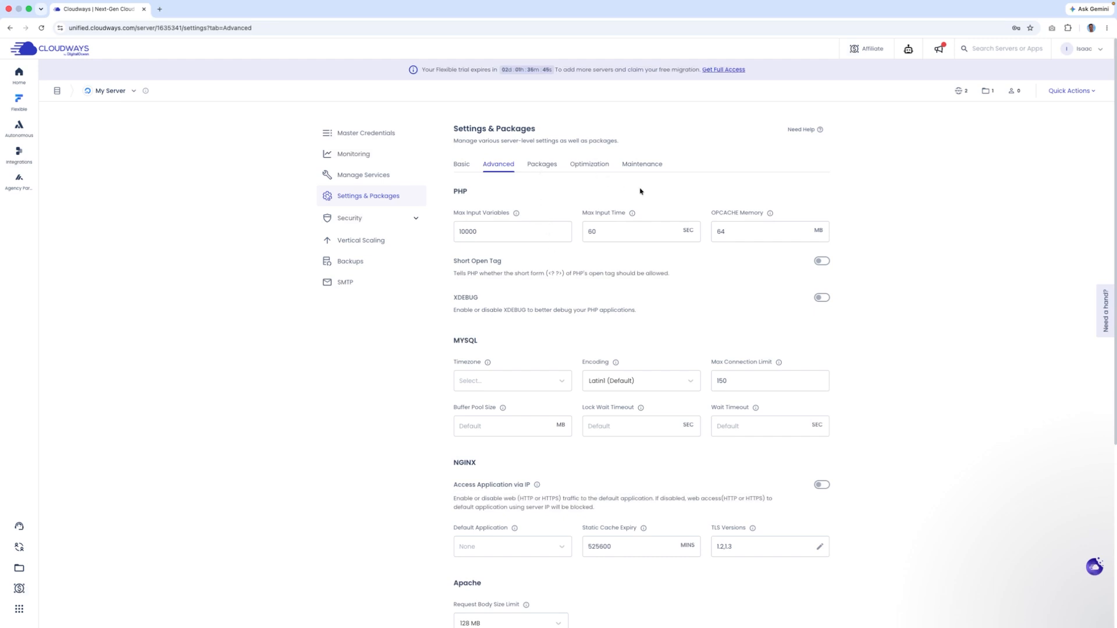
scroll(726, 240, down, 5)
scroll(771, 281, up, 5)
click(546, 164)
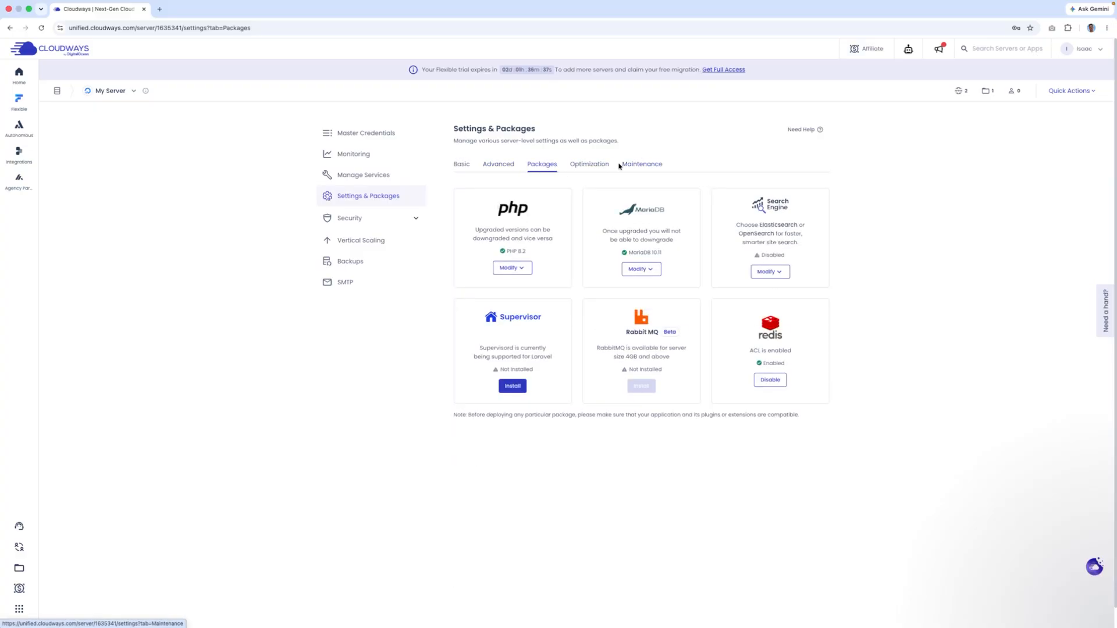
click(637, 165)
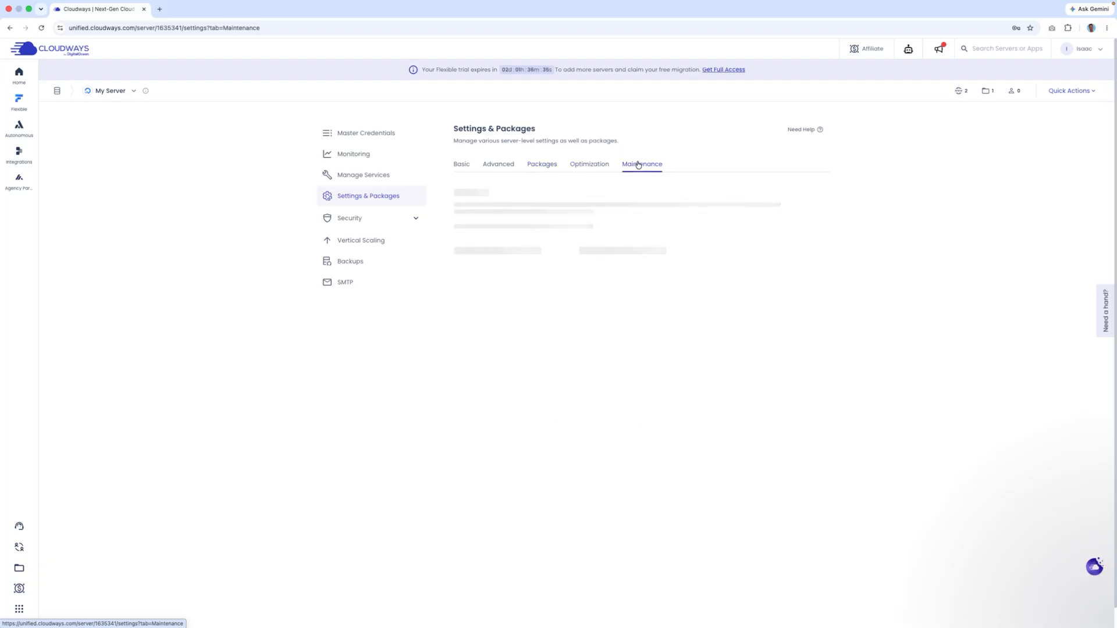
click(599, 166)
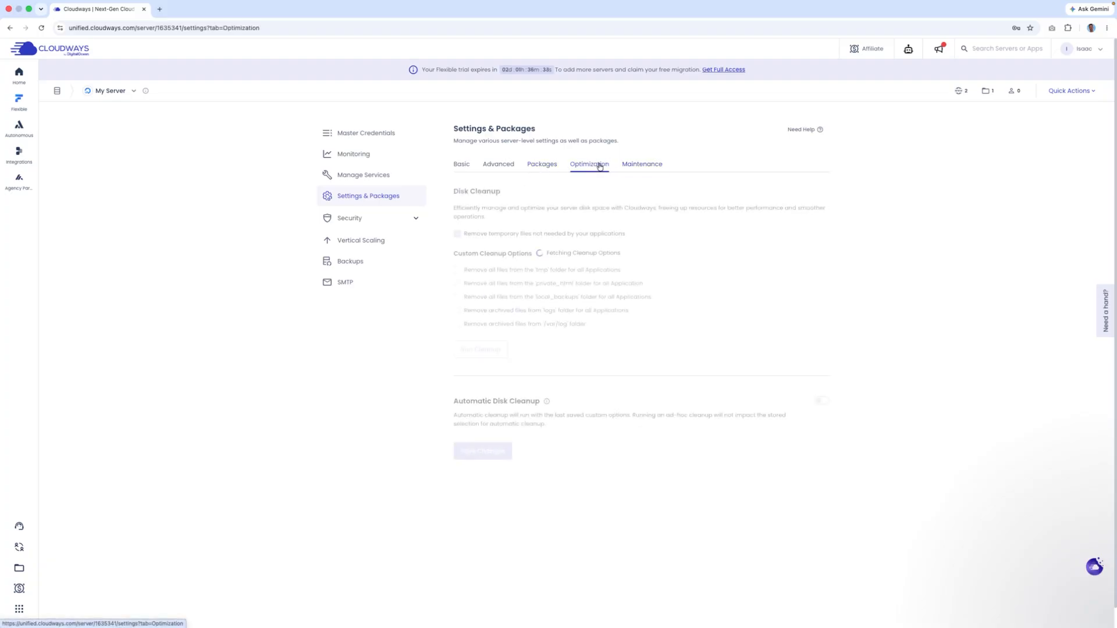
click(641, 168)
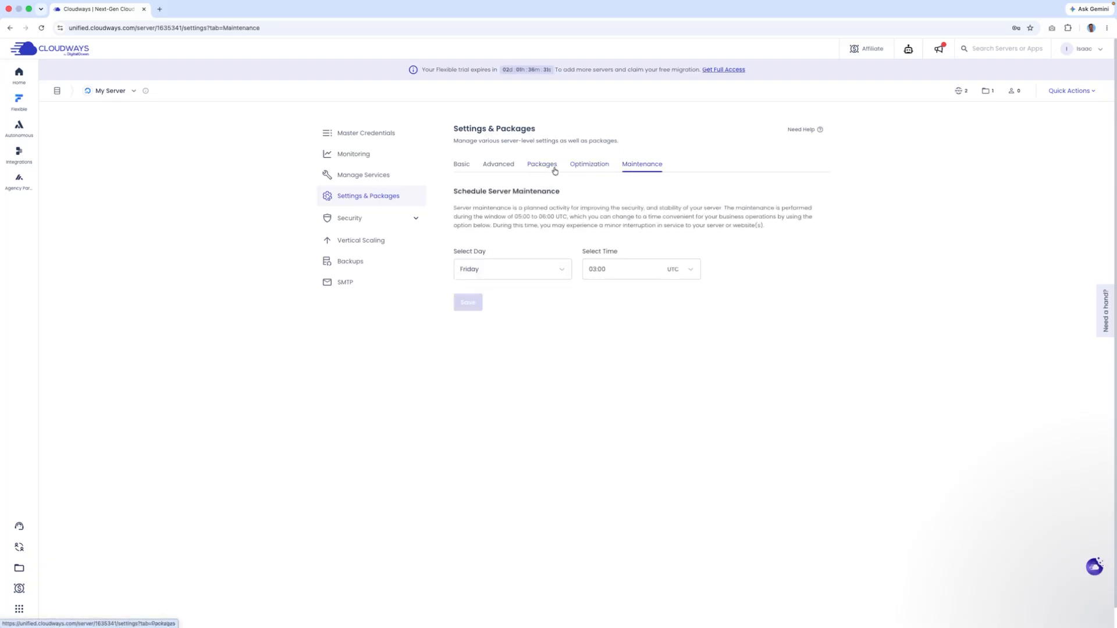
click(392, 182)
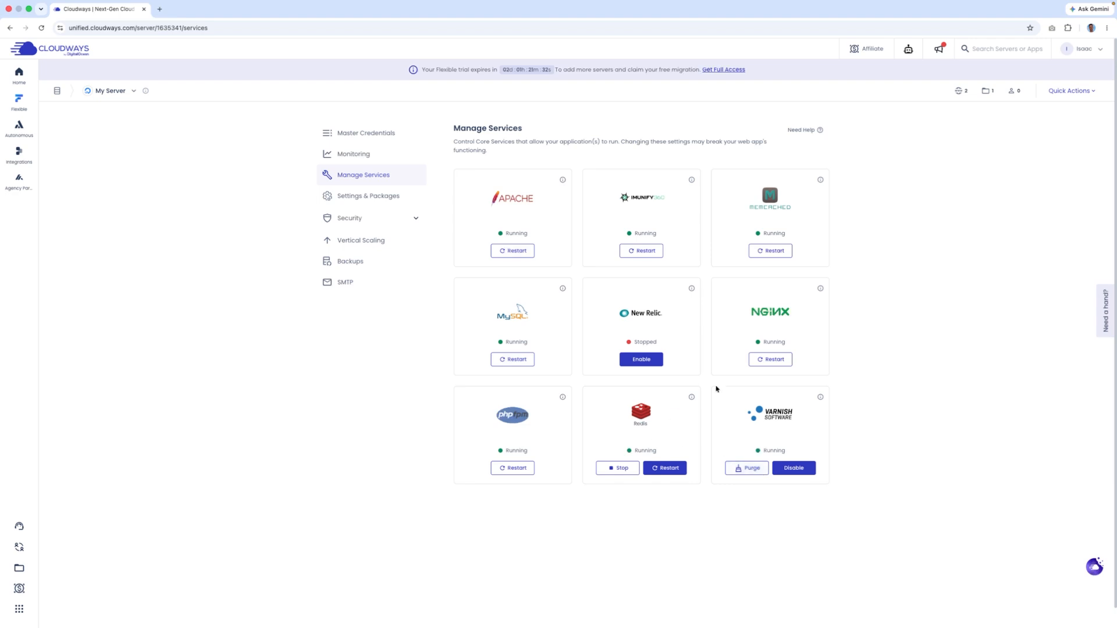
- Go from Manage Services to the Applications list and open My Website
drag(629, 141, 710, 136)
click(458, 109)
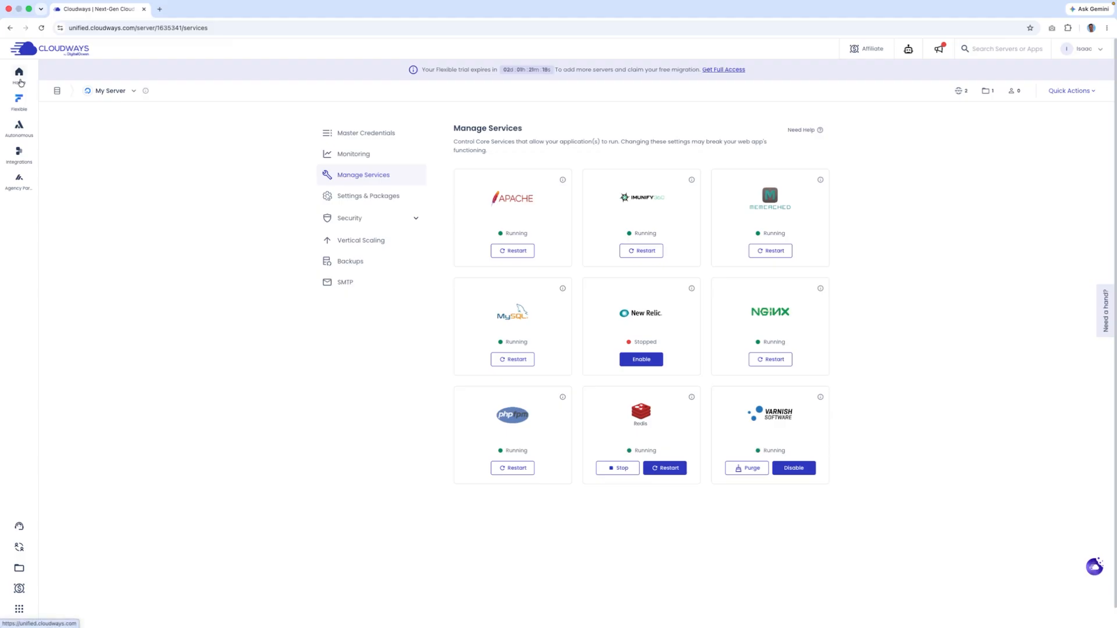
mouse_move(19, 102)
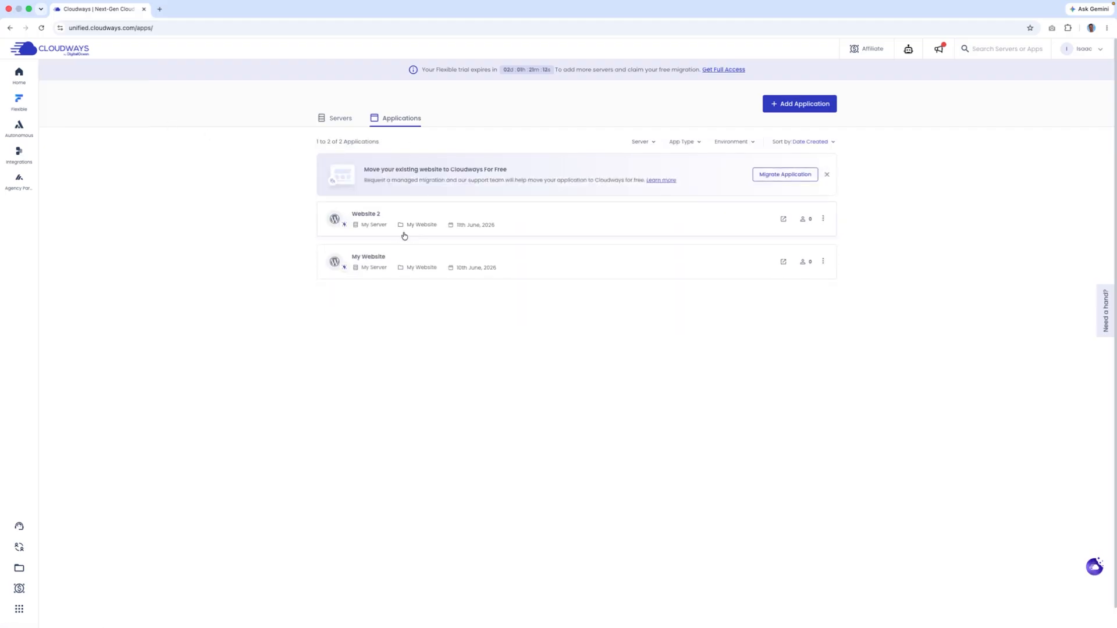
click(383, 267)
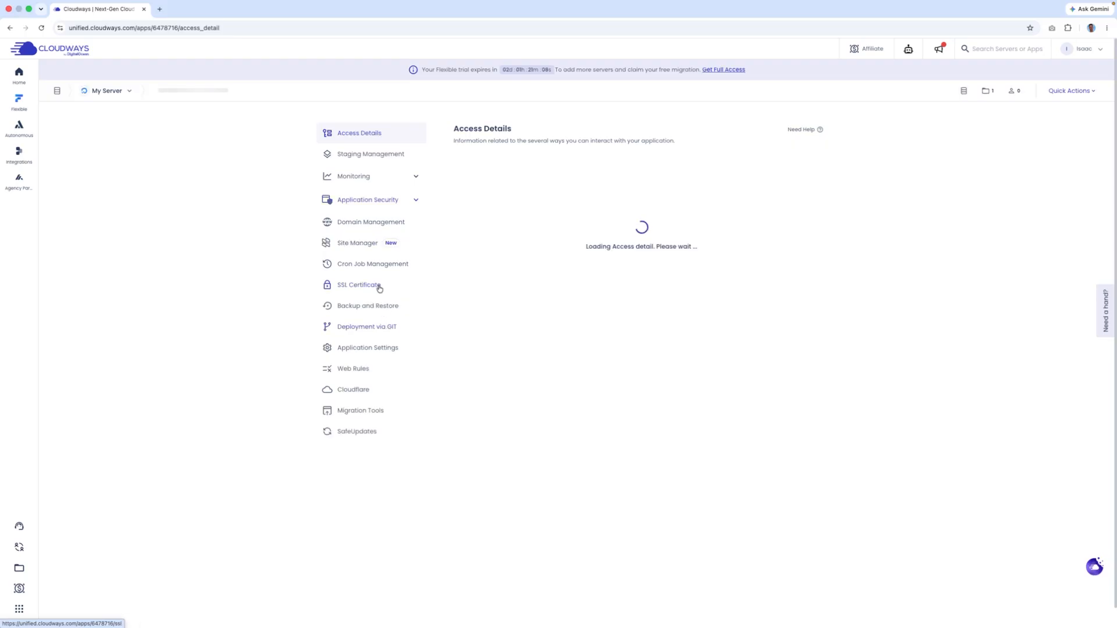
click(373, 309)
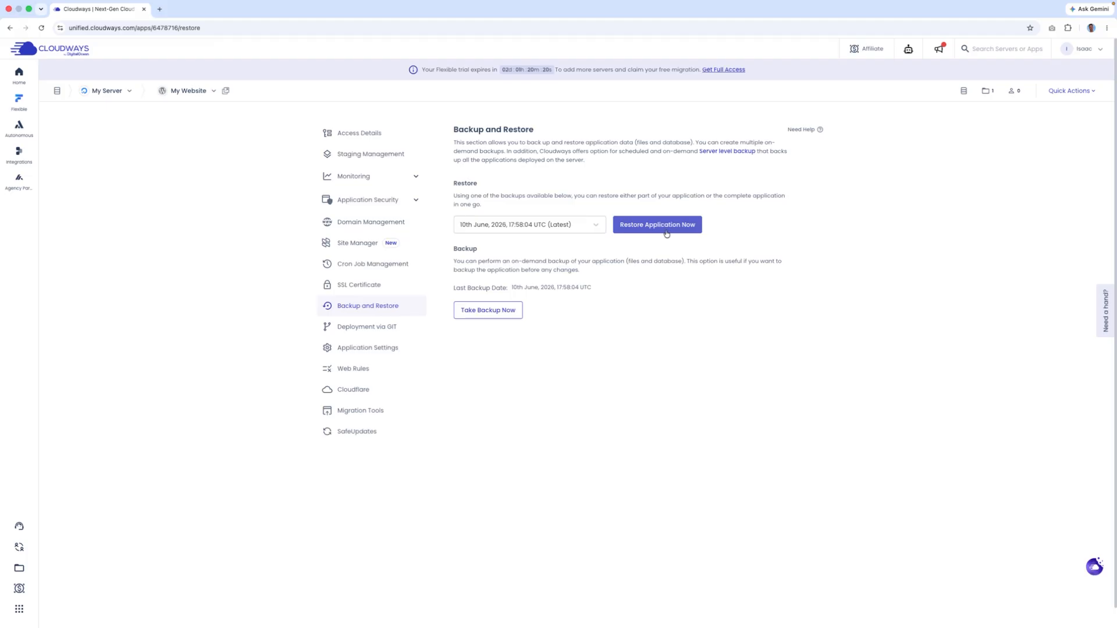
click(506, 224)
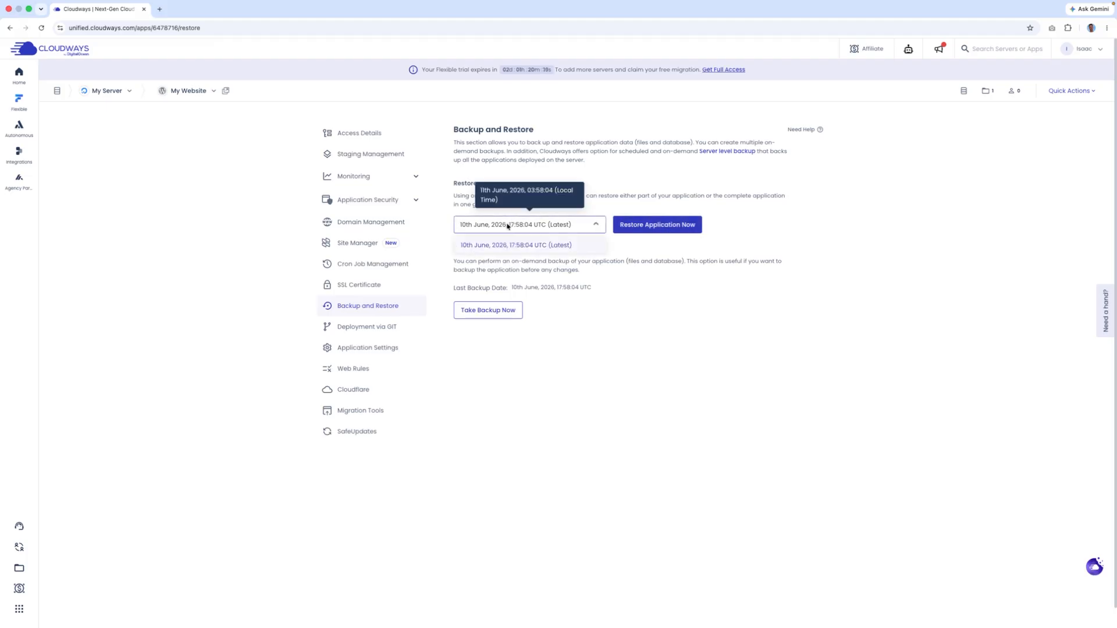
click(548, 246)
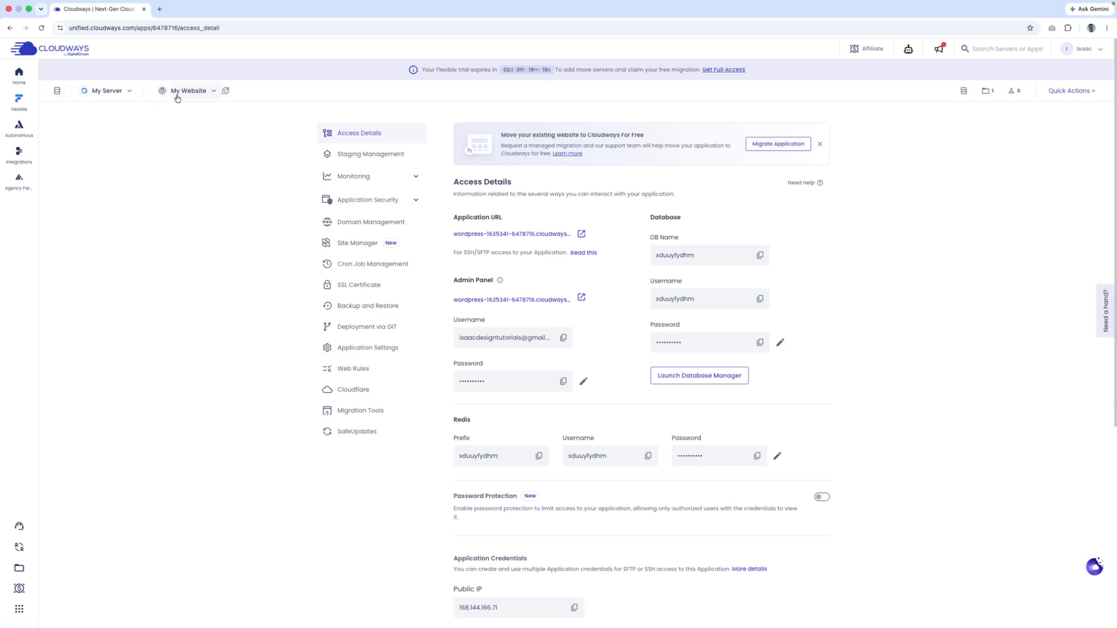
mouse_move(21, 106)
click(70, 96)
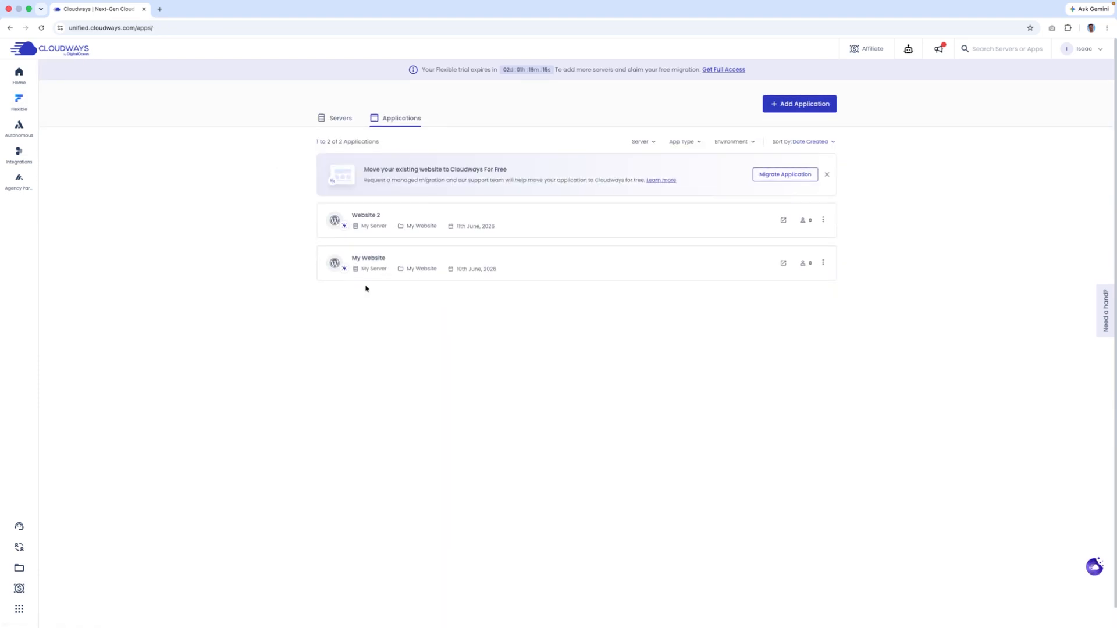
click(375, 265)
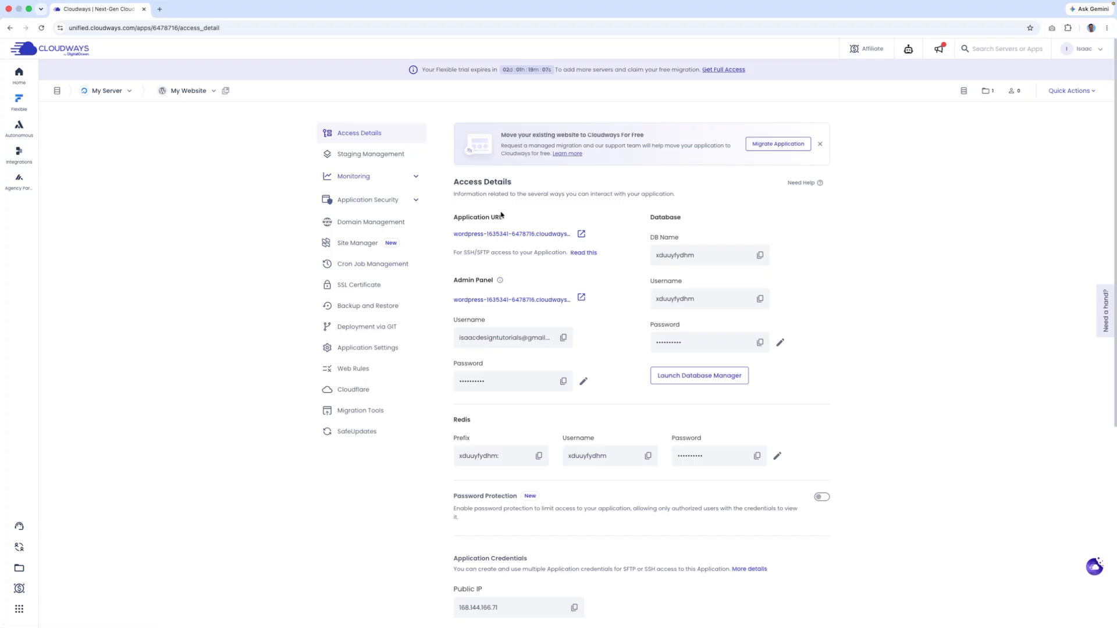
- Open the live WordPress site's Blog page in a new tab, then return to the Cloudways tab
click(468, 235)
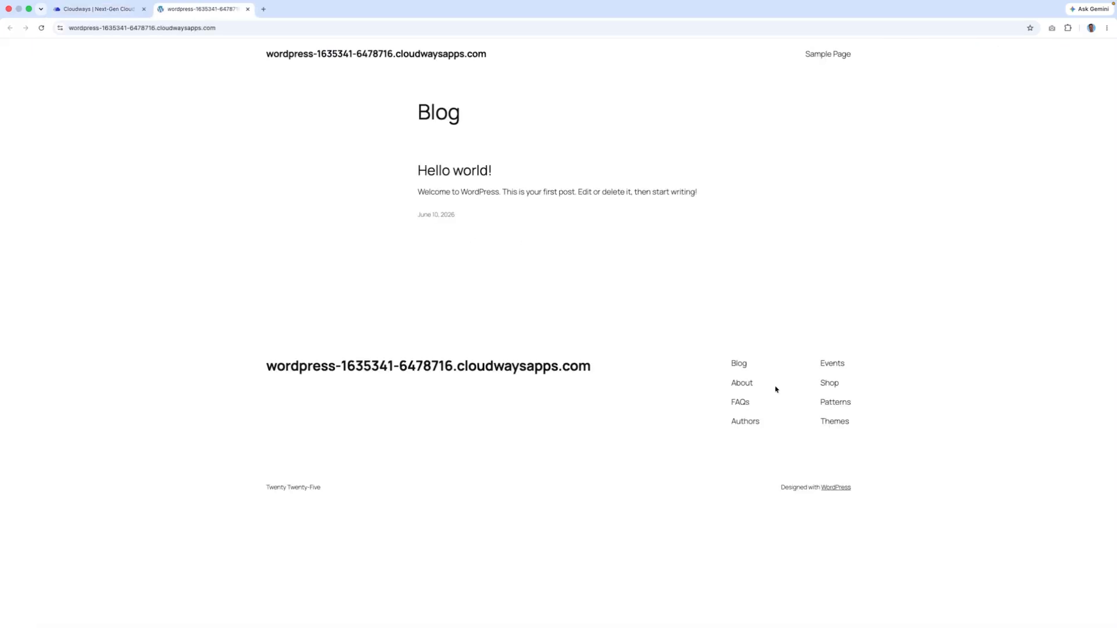
mouse_move(651, 3)
click(131, 10)
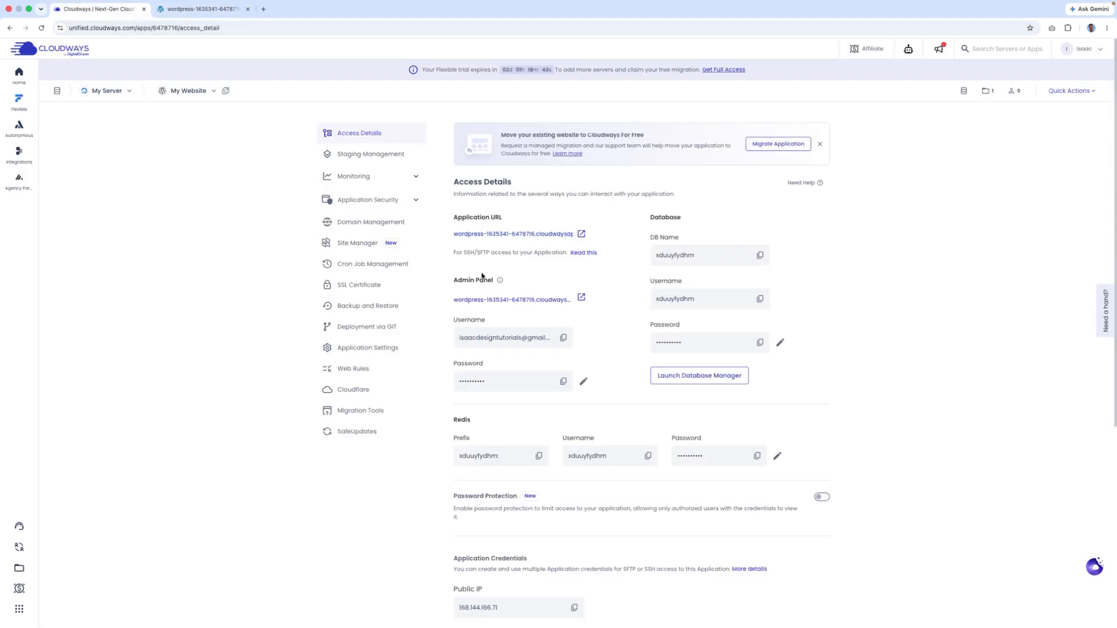
- Open the WordPress admin login in a new tab and paste in the admin username from Cloudways
click(540, 302)
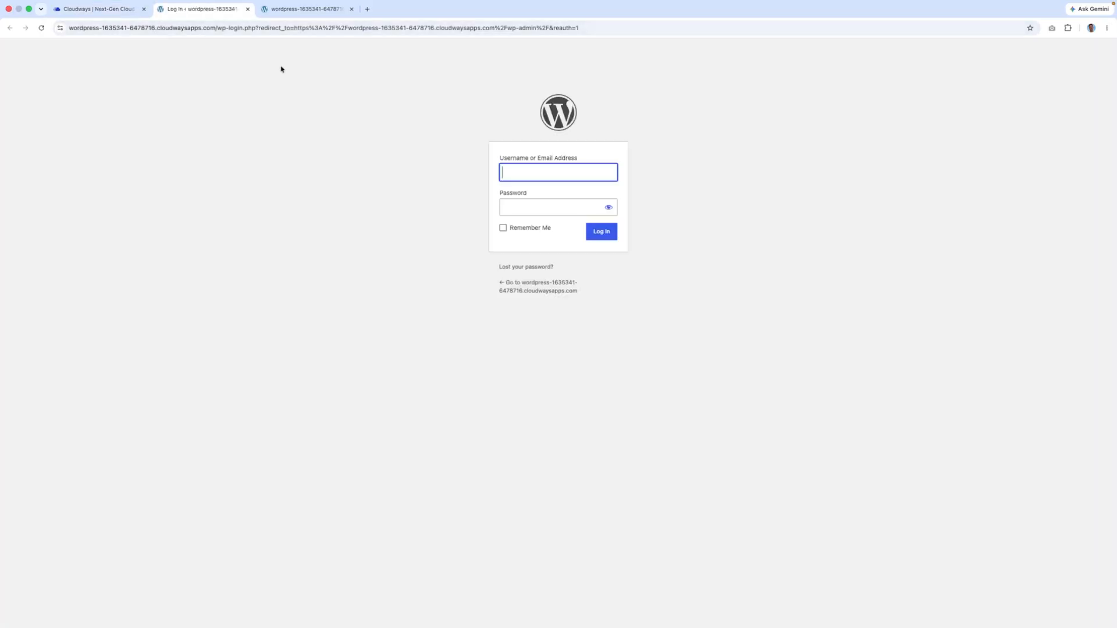
click(111, 9)
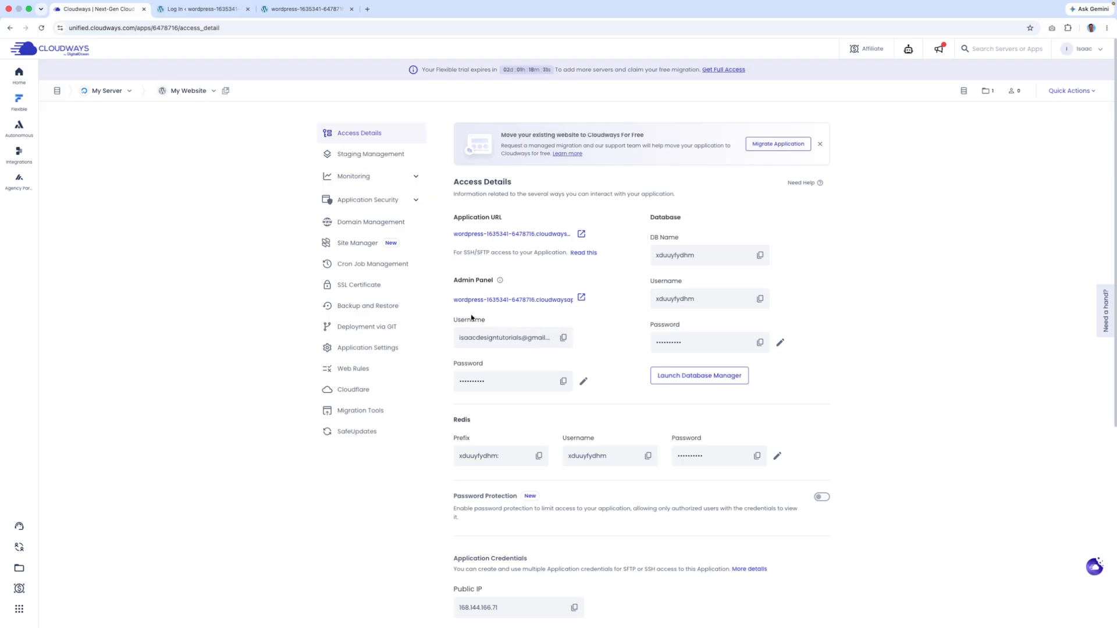
click(563, 338)
click(212, 10)
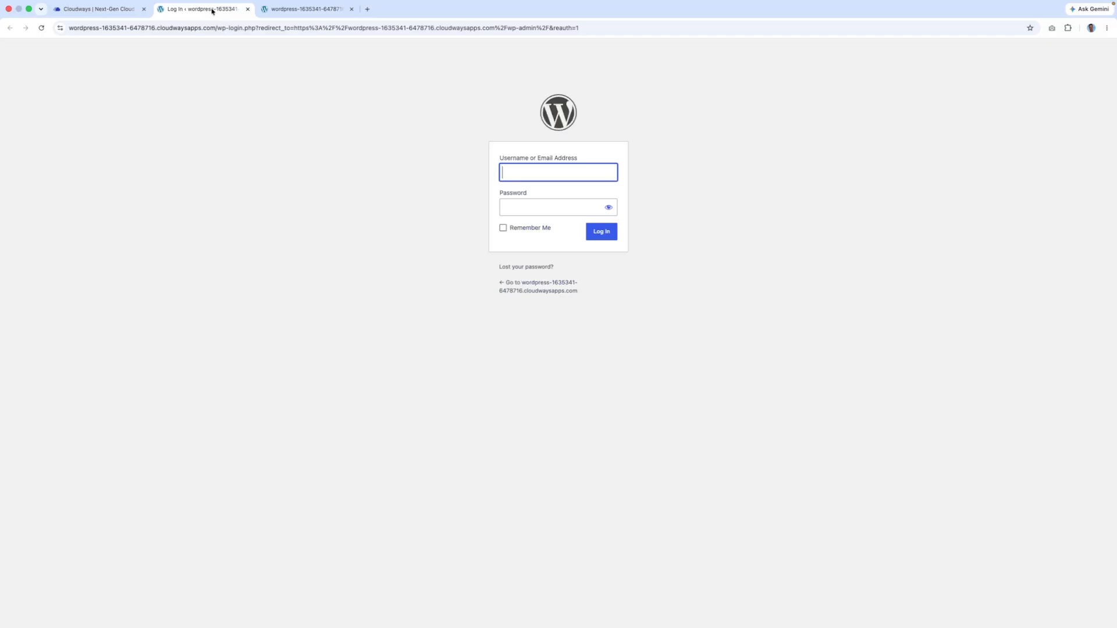
key(ctrl+v)
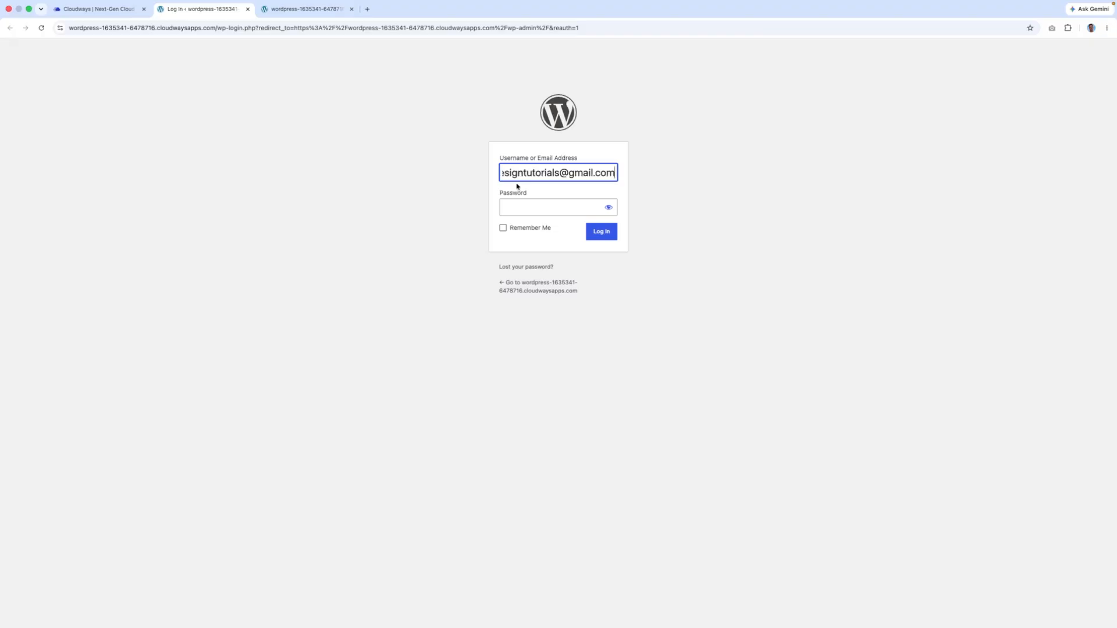
- Paste the admin password from Cloudways into the password field and tick Remember Me
click(117, 10)
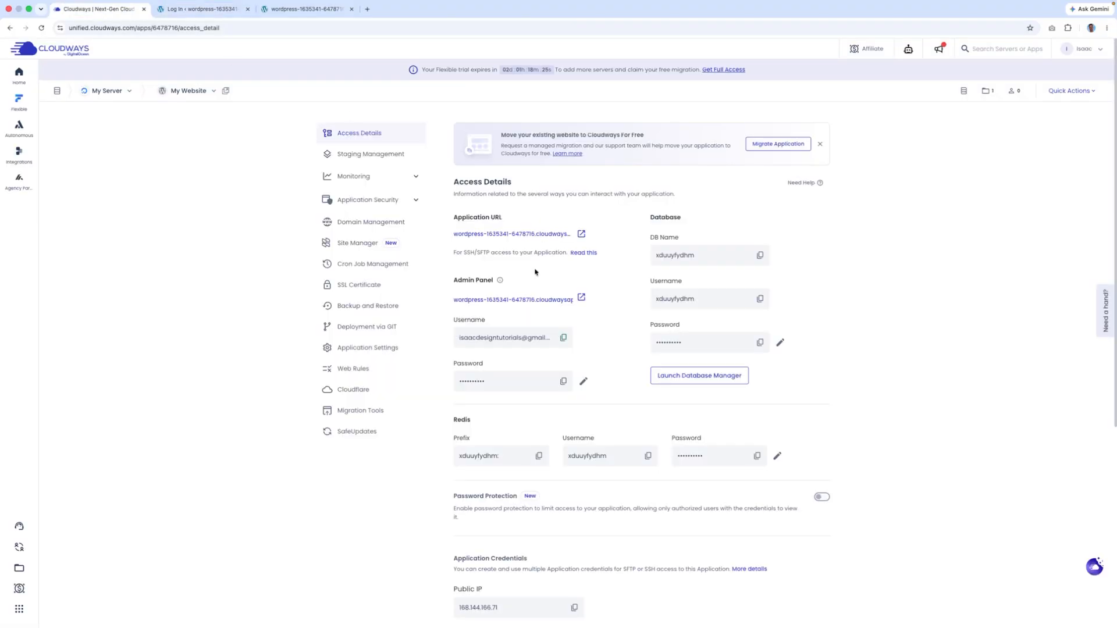
click(563, 381)
click(221, 10)
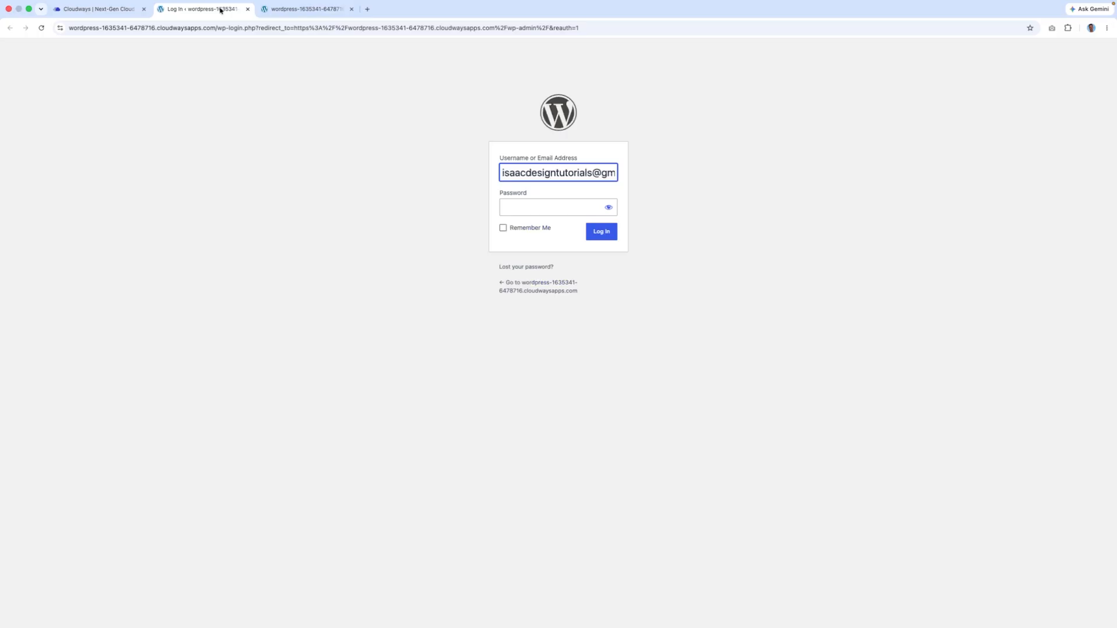
click(525, 207)
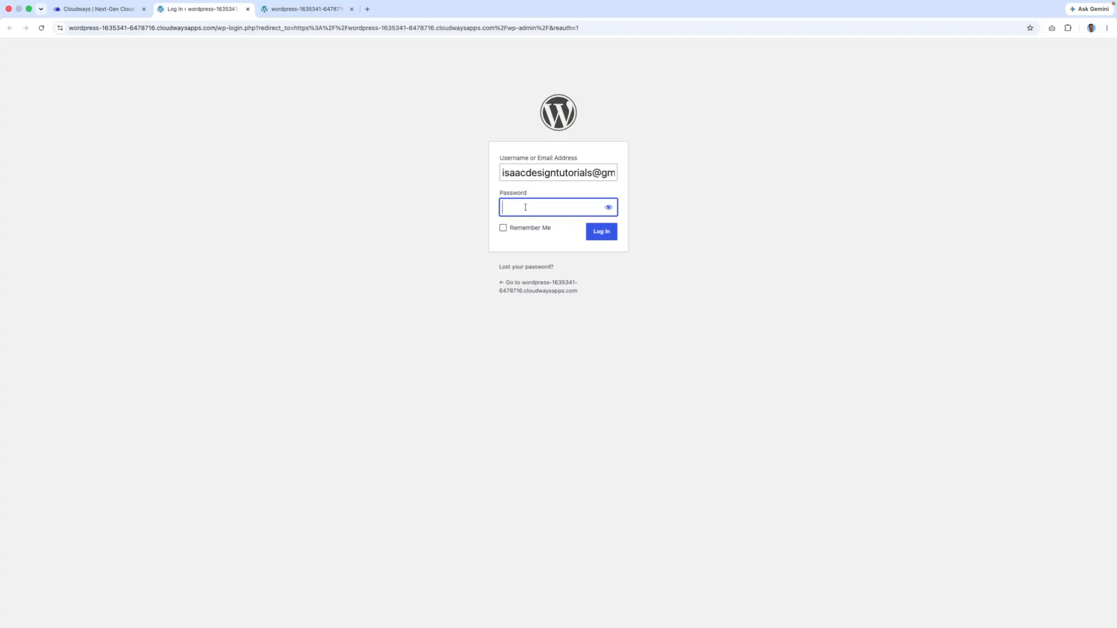
key(cmd+v)
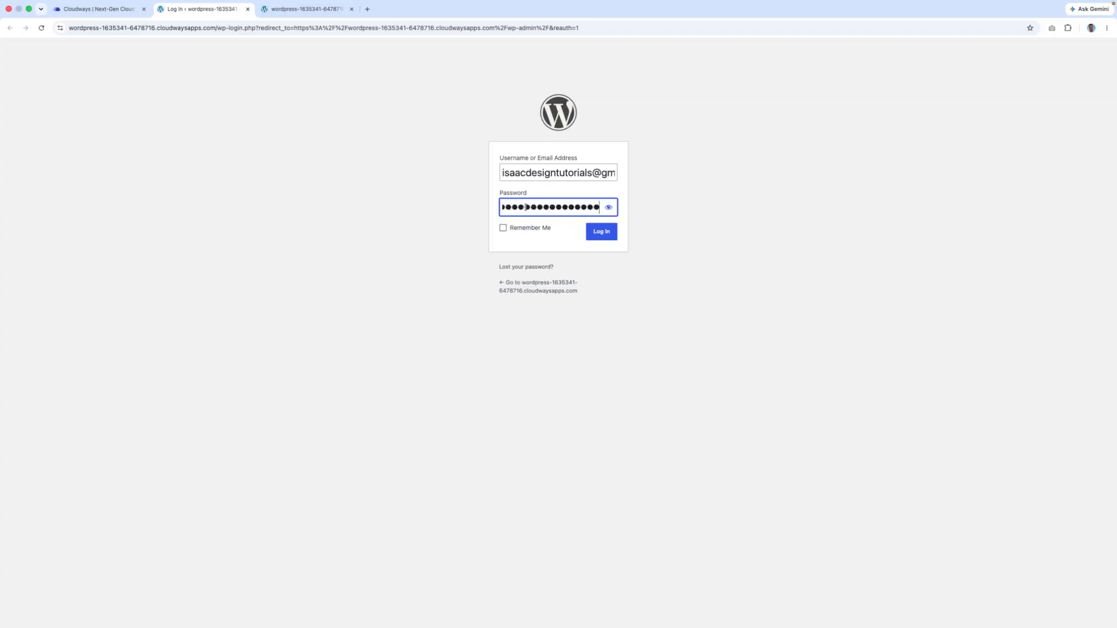
click(118, 9)
click(563, 381)
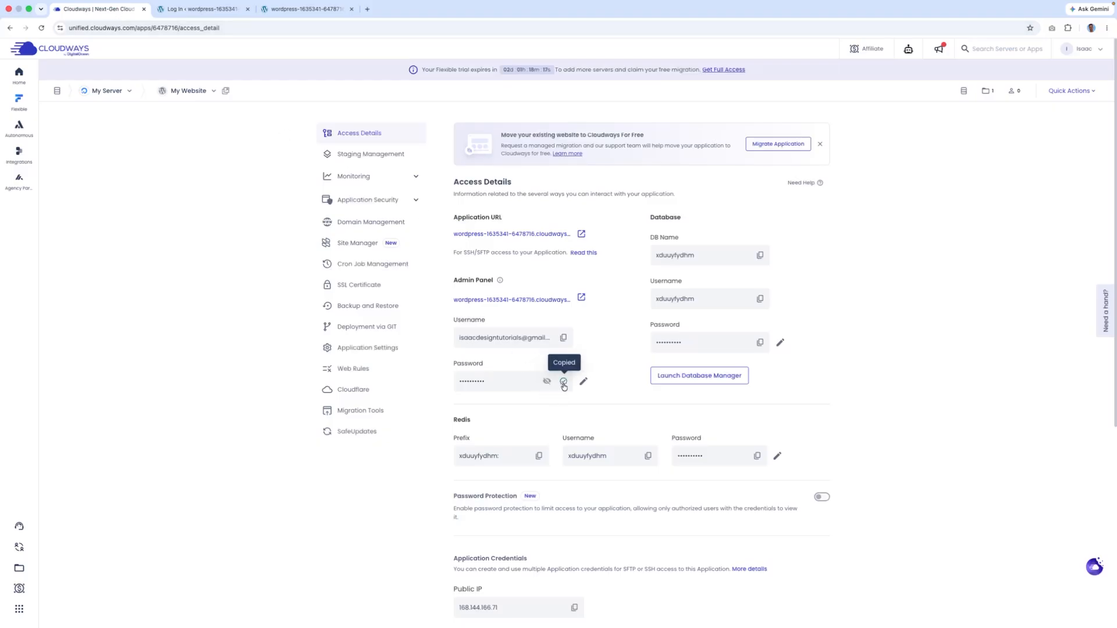
click(207, 10)
double_click(513, 213)
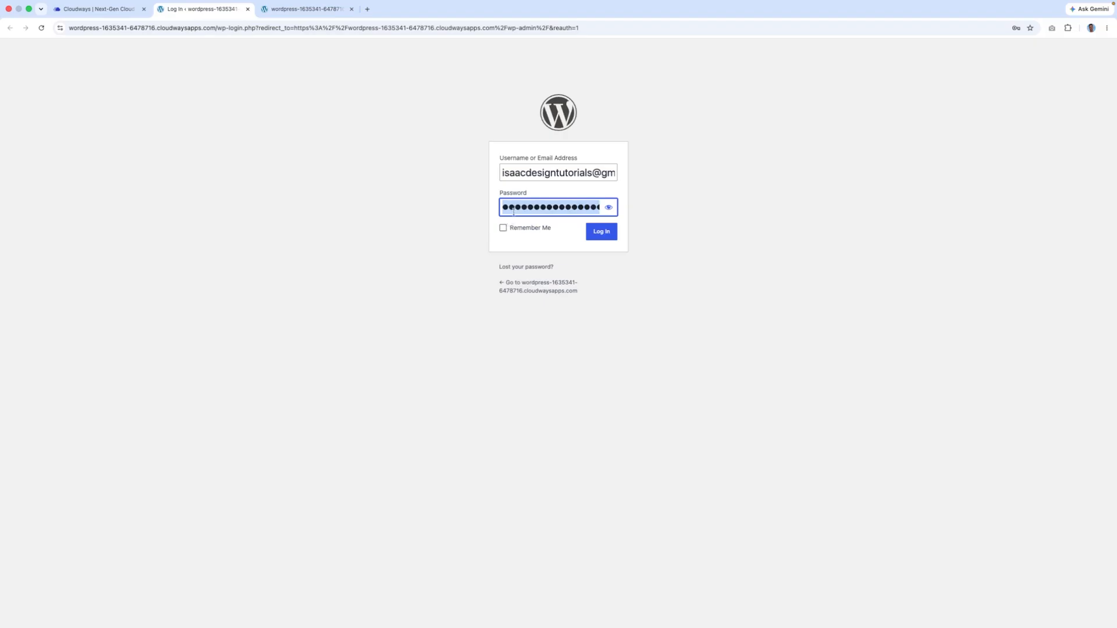
key(super+v)
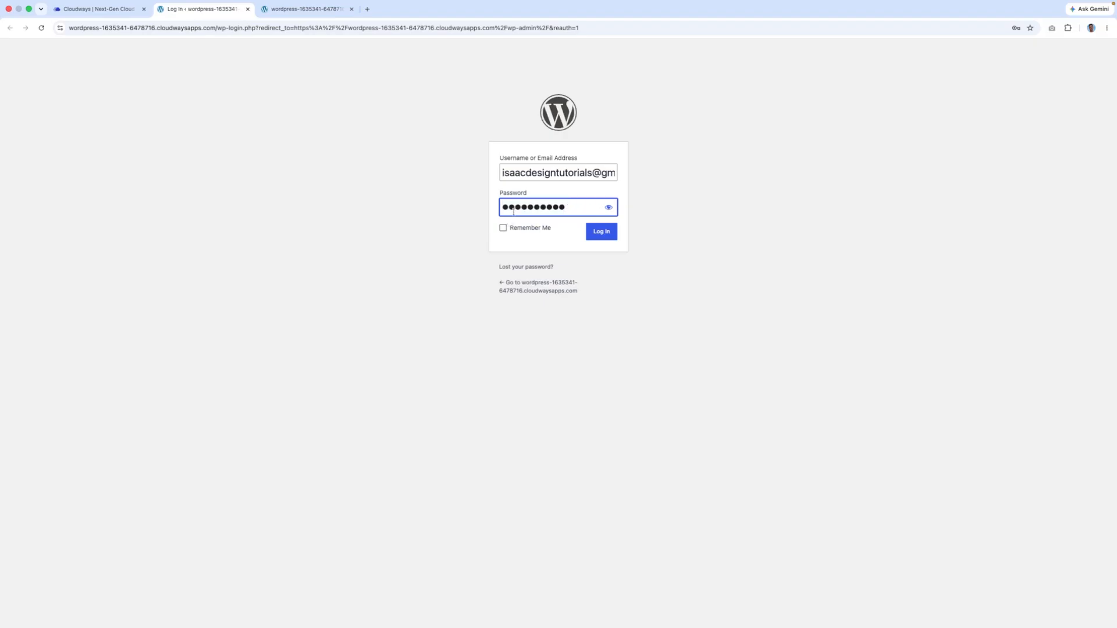
click(504, 229)
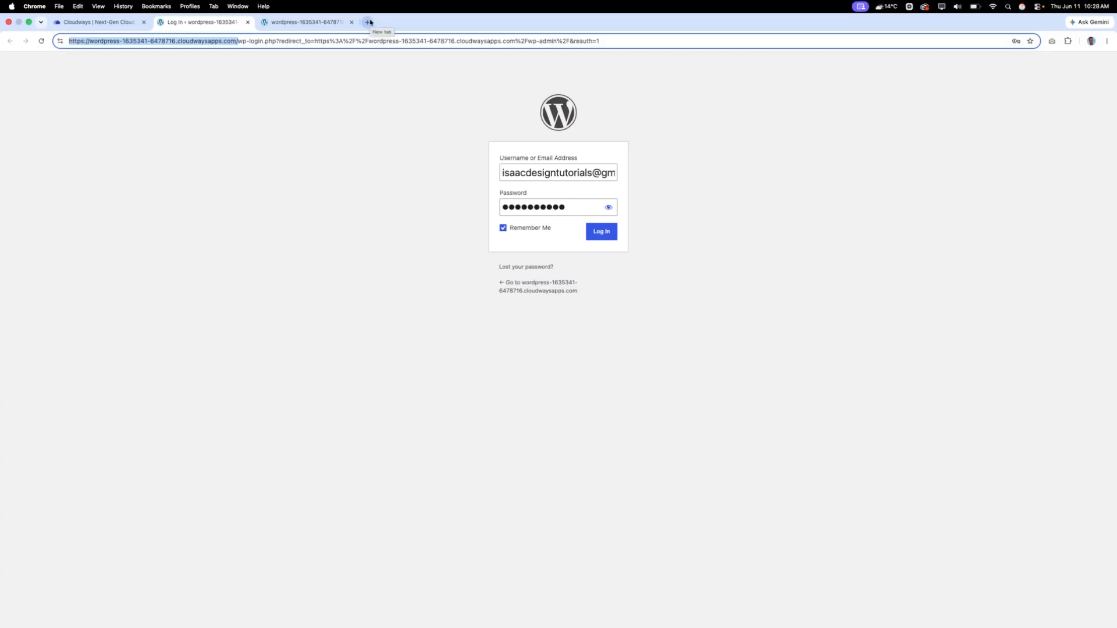
- Load the site URL with /wp-admin in a new tab, then close it and return to Cloudways
click(369, 23)
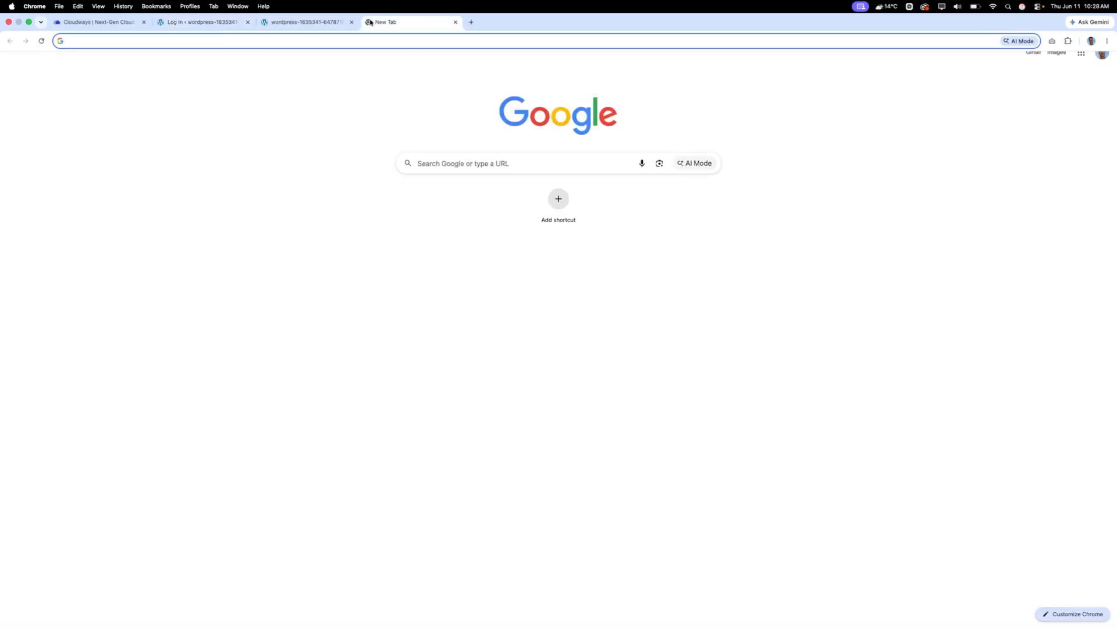
key(super+v)
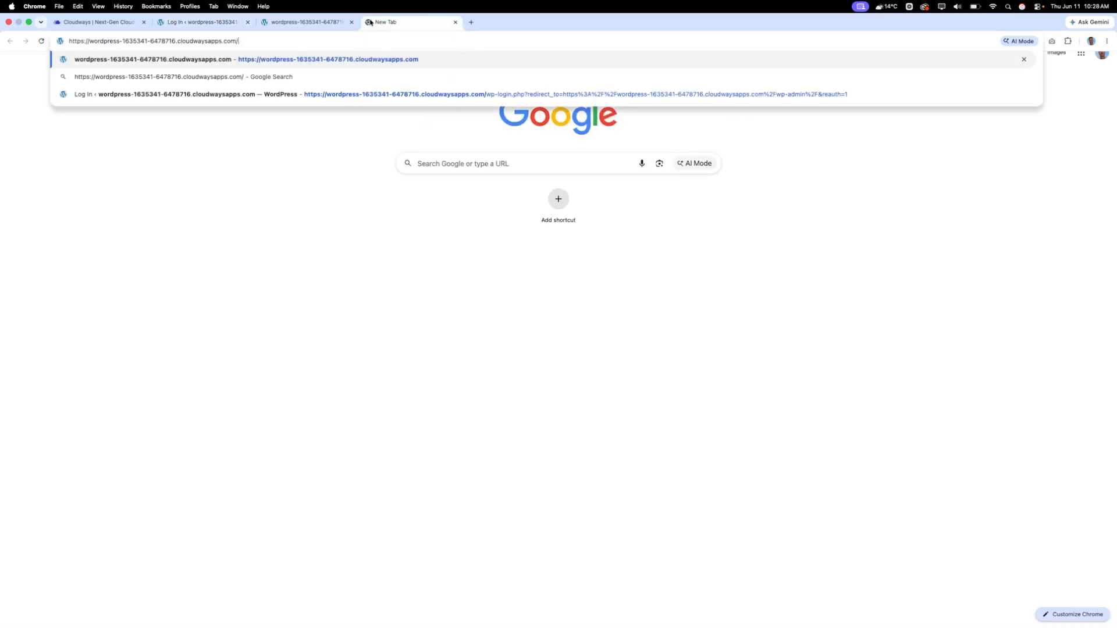
text(wp-admin)
drag(237, 41, 69, 40)
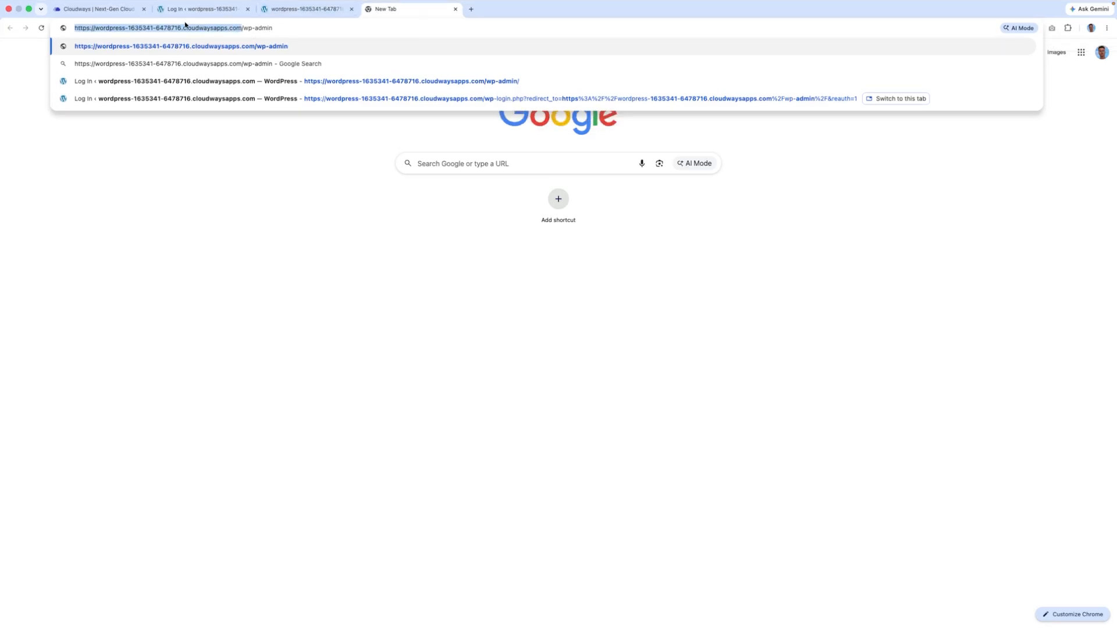
drag(244, 28, 72, 28)
key(Return)
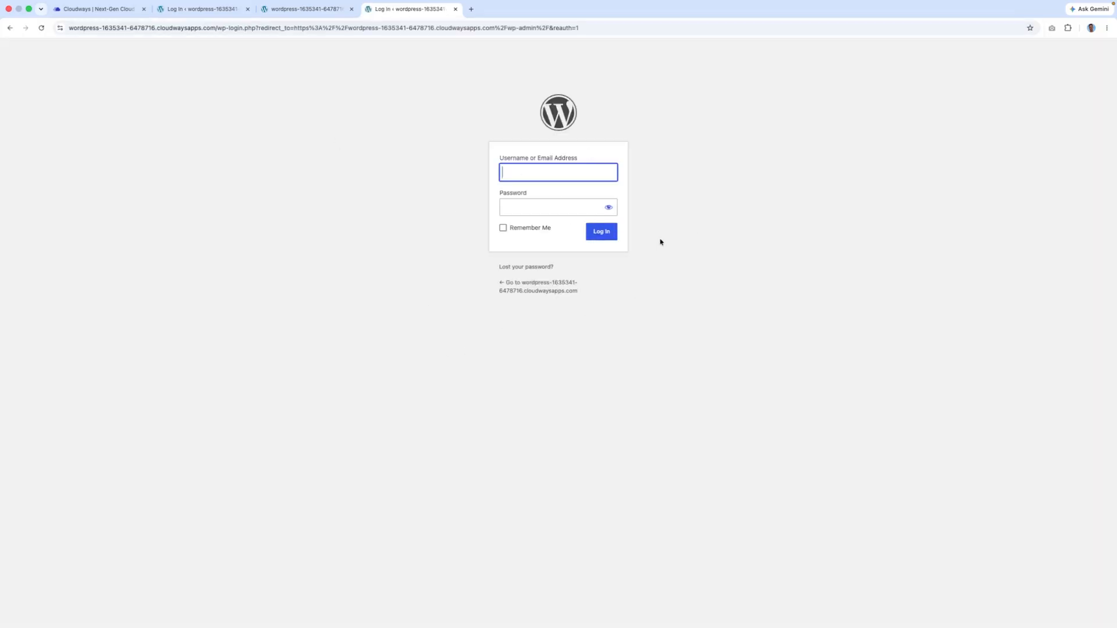
click(456, 8)
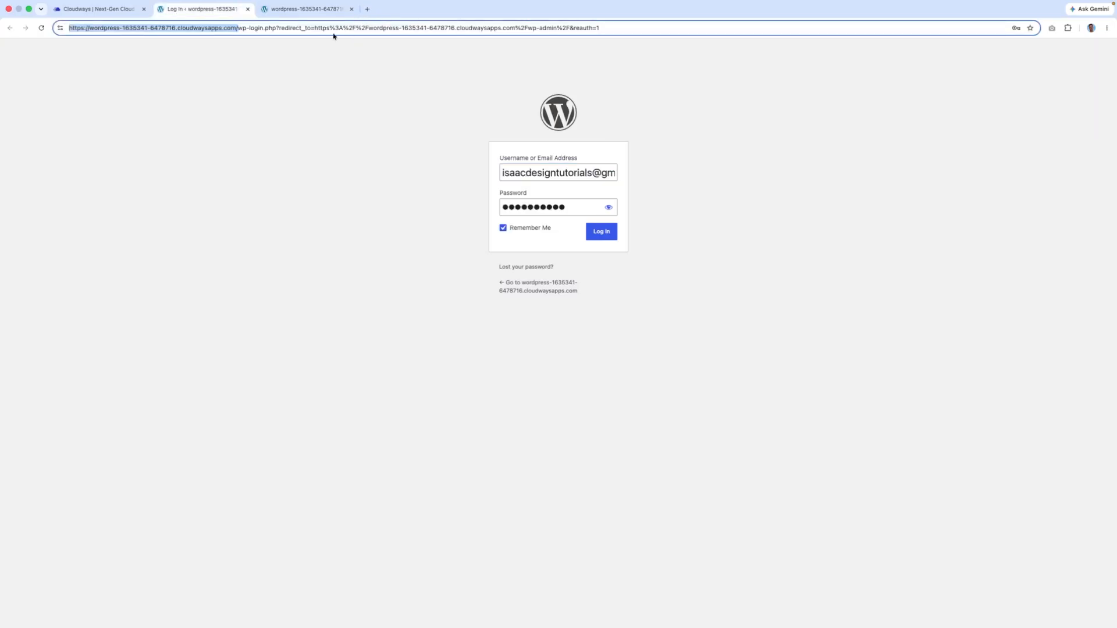
click(125, 8)
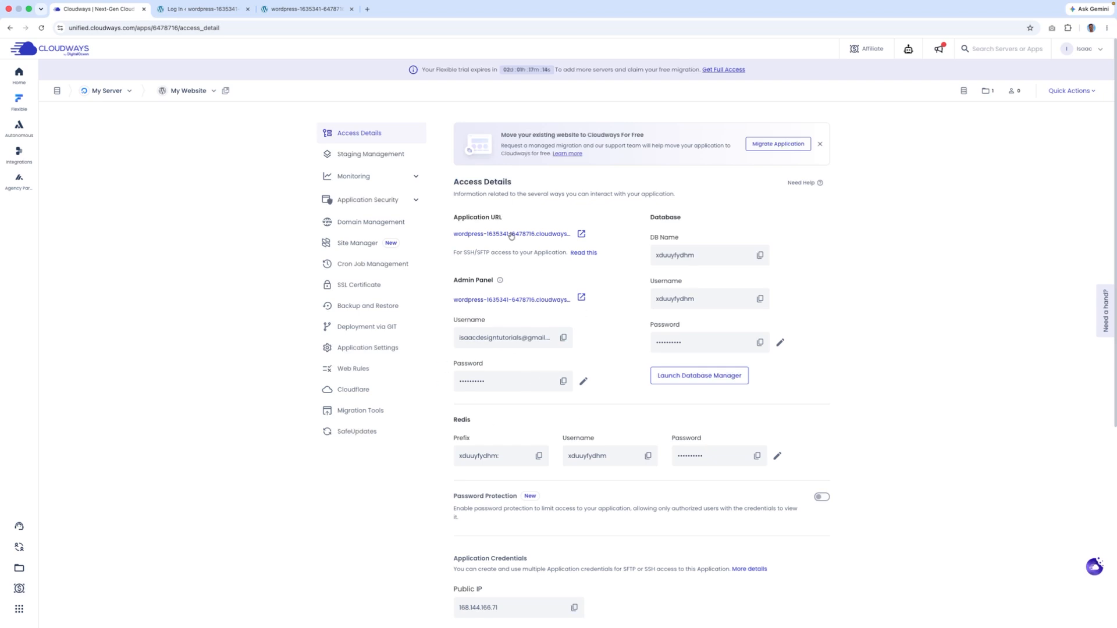
- Log in as admin, decline saving the password, dismiss the Object Cache Pro notice, and view the site
click(292, 9)
click(207, 9)
click(598, 235)
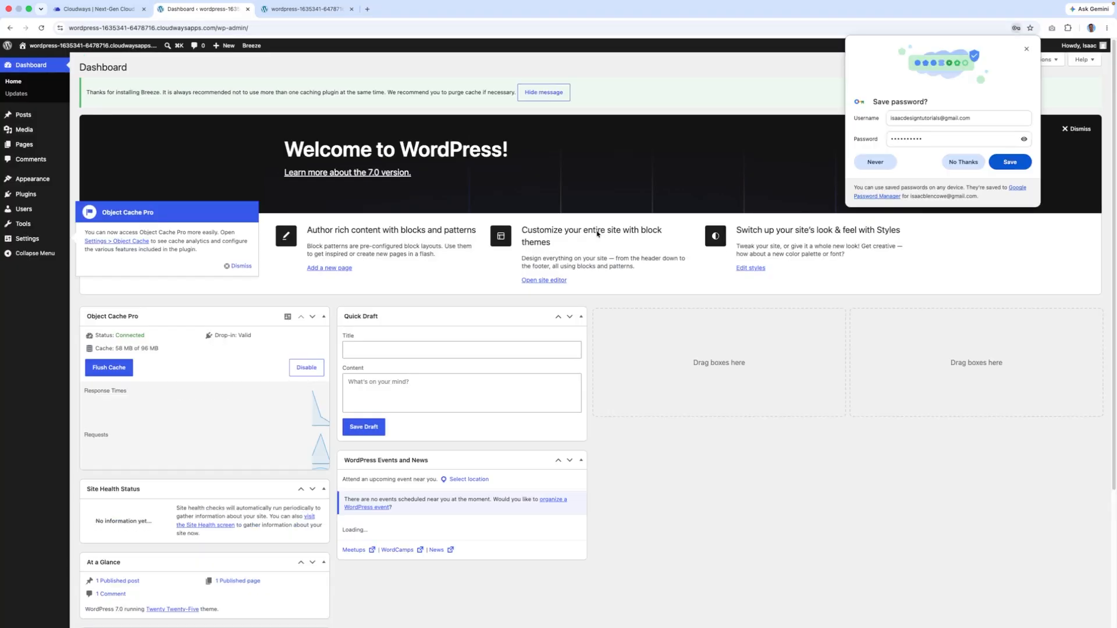
click(969, 163)
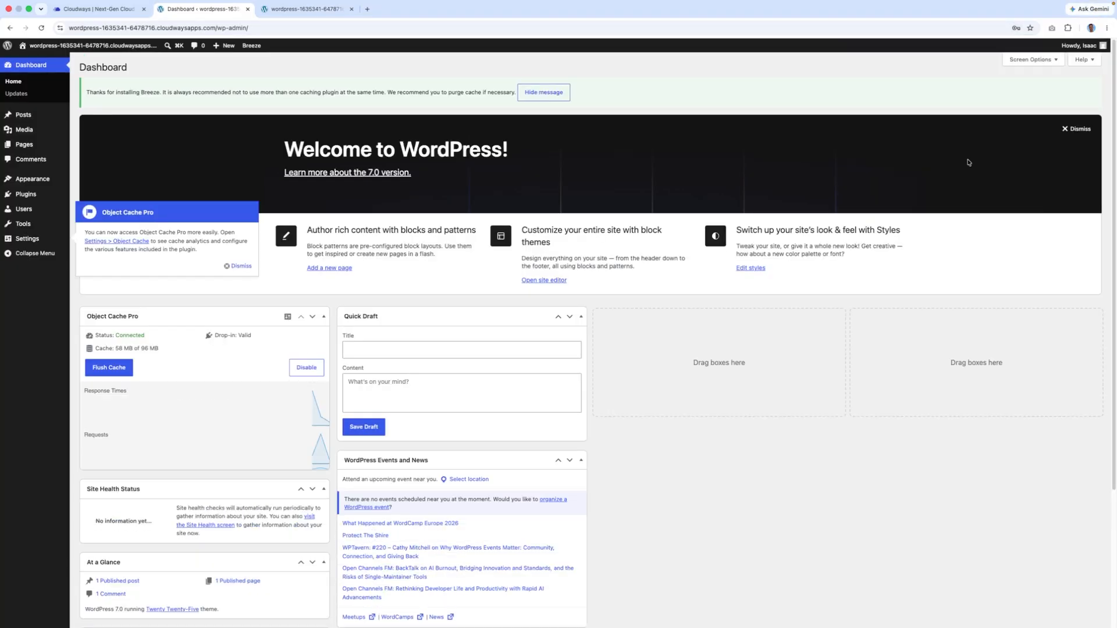
click(245, 266)
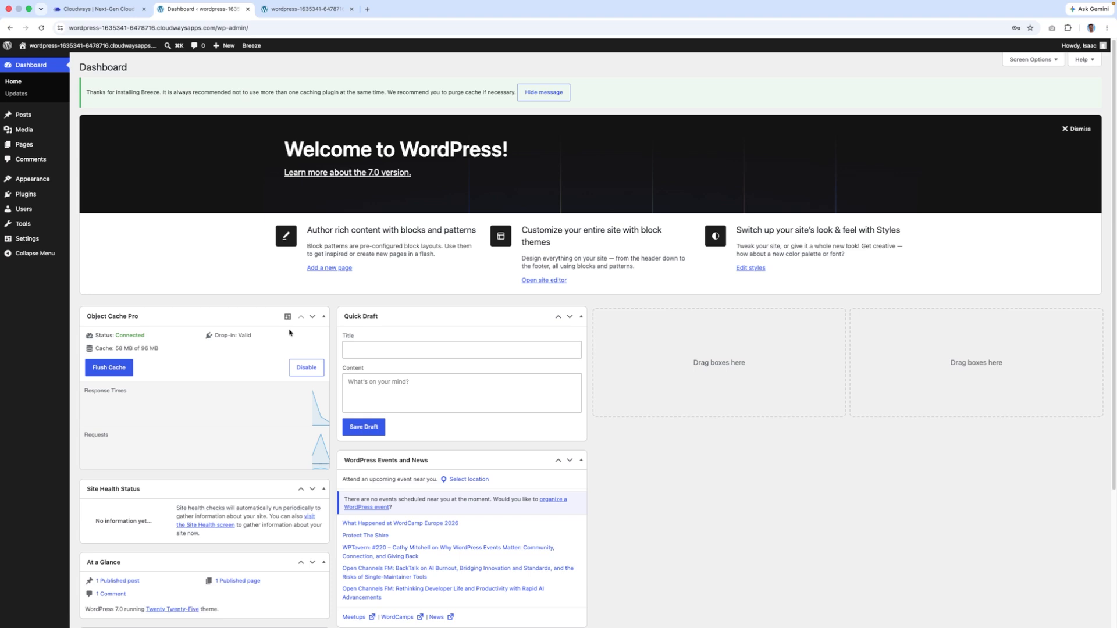
mouse_move(100, 47)
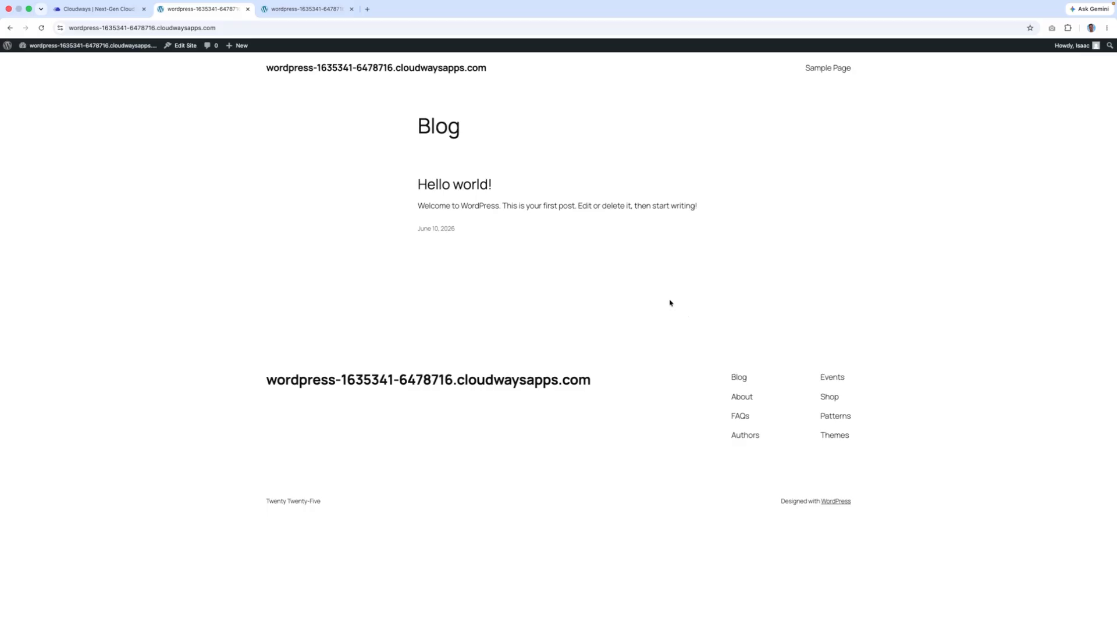
- Go back from the Blog front page to the WordPress admin Dashboard
click(9, 28)
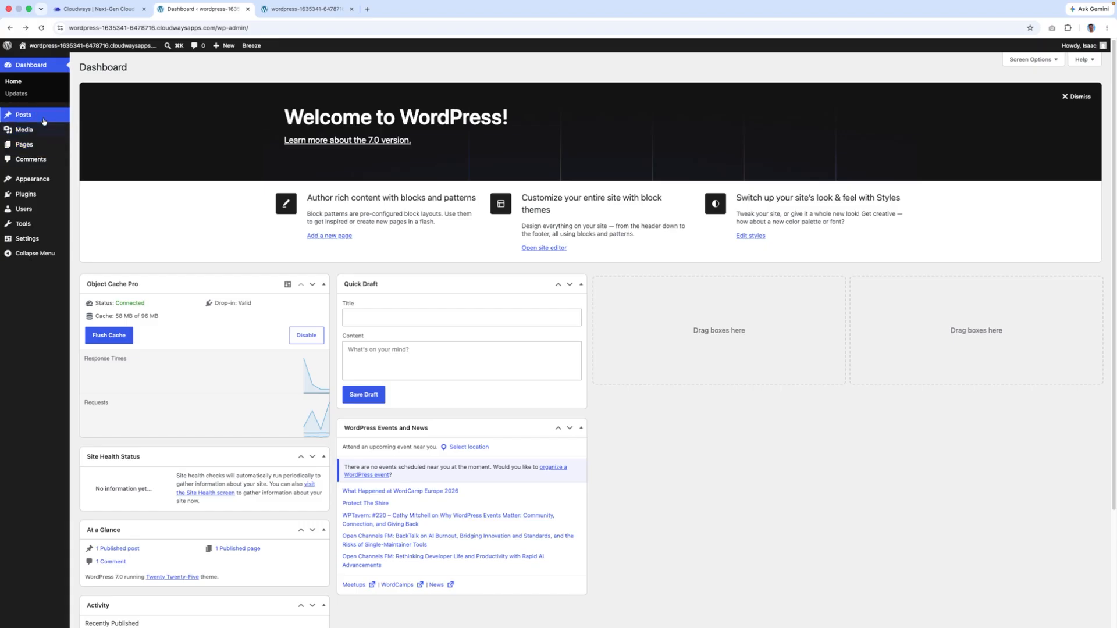
mouse_move(35, 144)
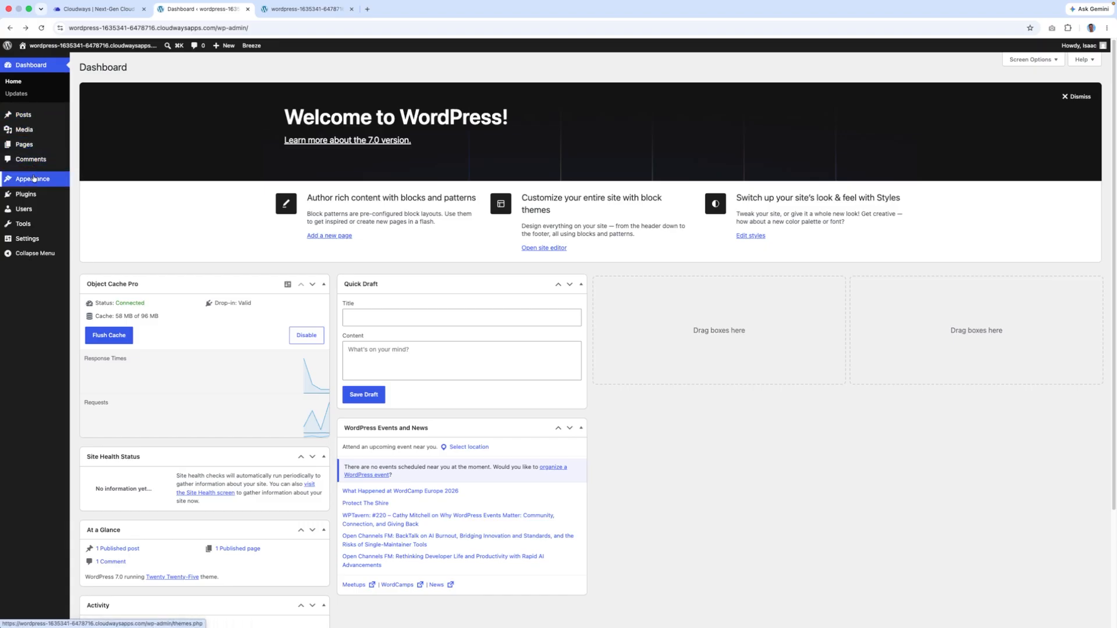
mouse_move(35, 178)
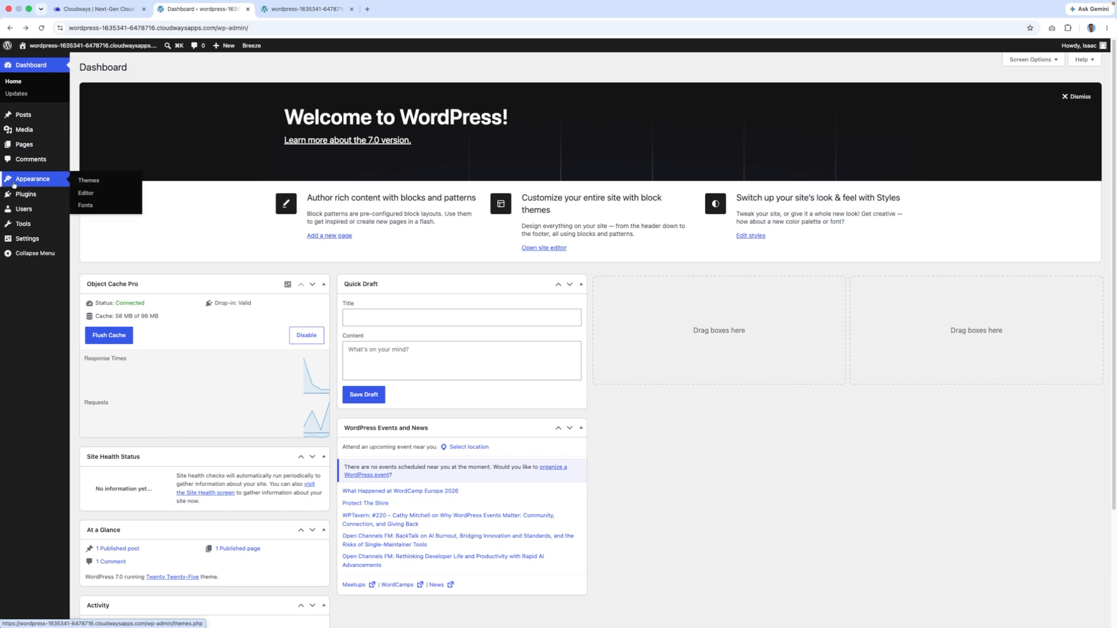
mouse_move(36, 199)
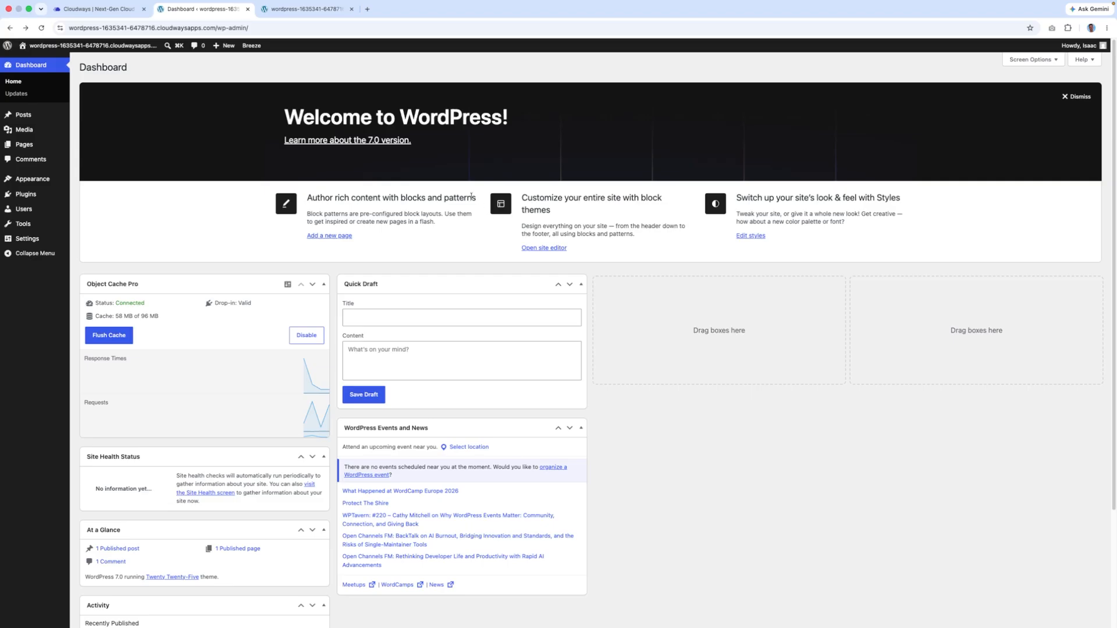
- Select the site domain in the address bar and switch to the site's front page tab
drag(220, 28, 35, 26)
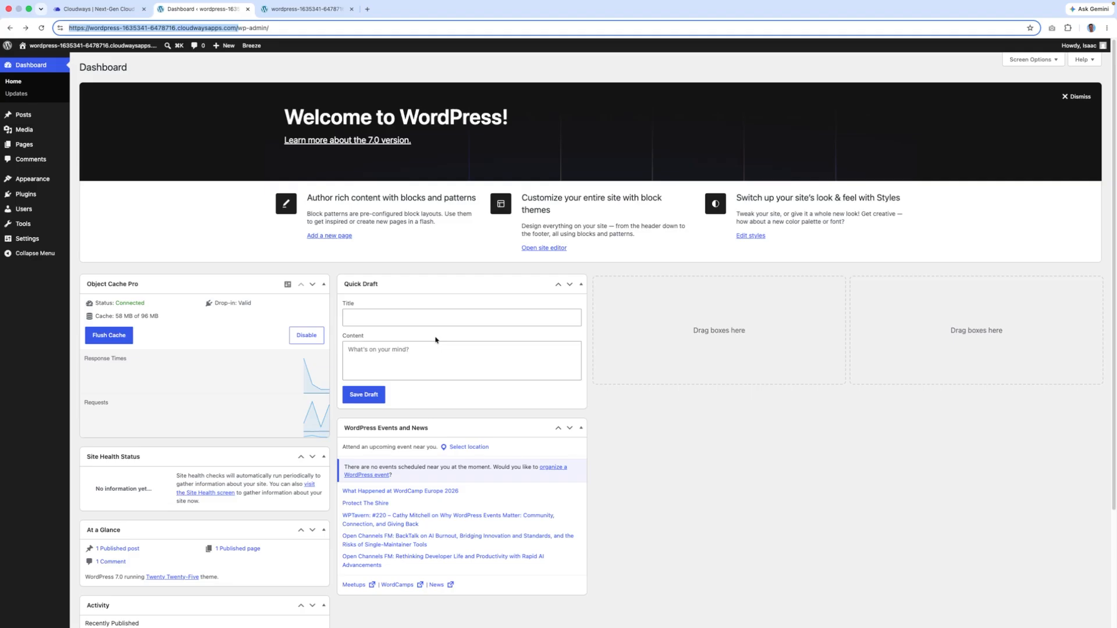
click(237, 28)
drag(237, 27, 79, 26)
click(299, 8)
- Reach namecheap.com through a Google search and check availability of isaacdesigntutorial.io
click(352, 9)
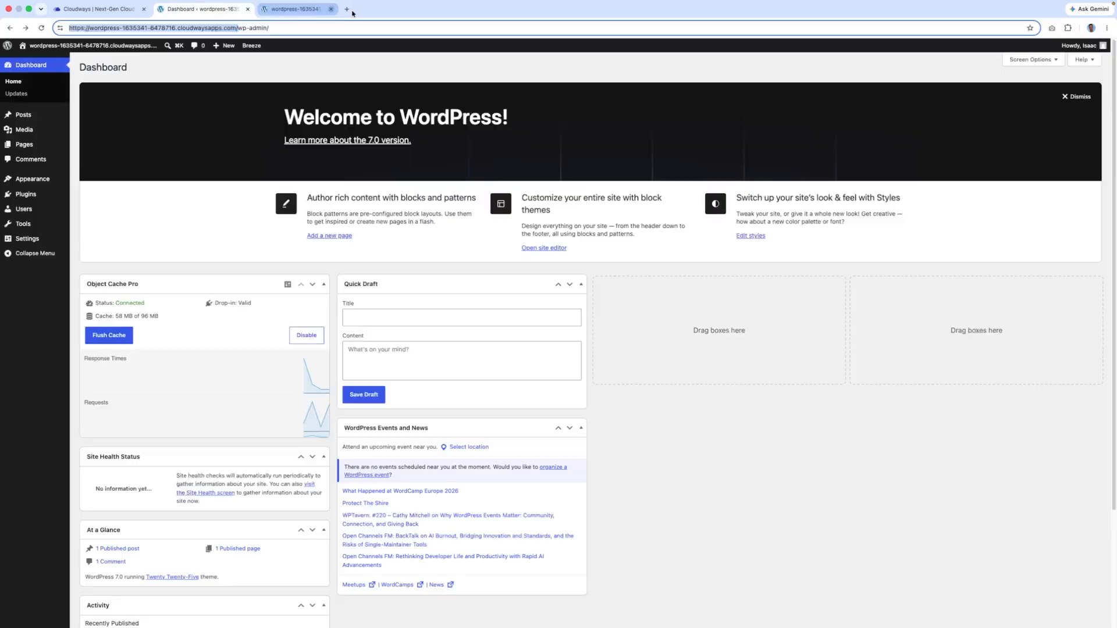
click(264, 9)
text(n)
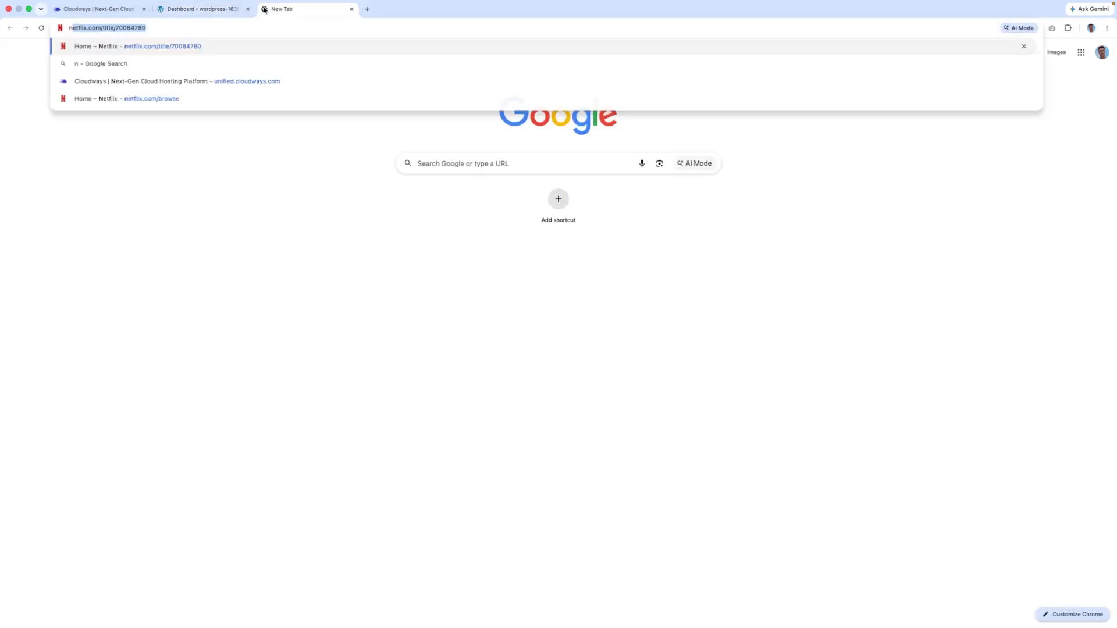
text(amecheap)
key(Return)
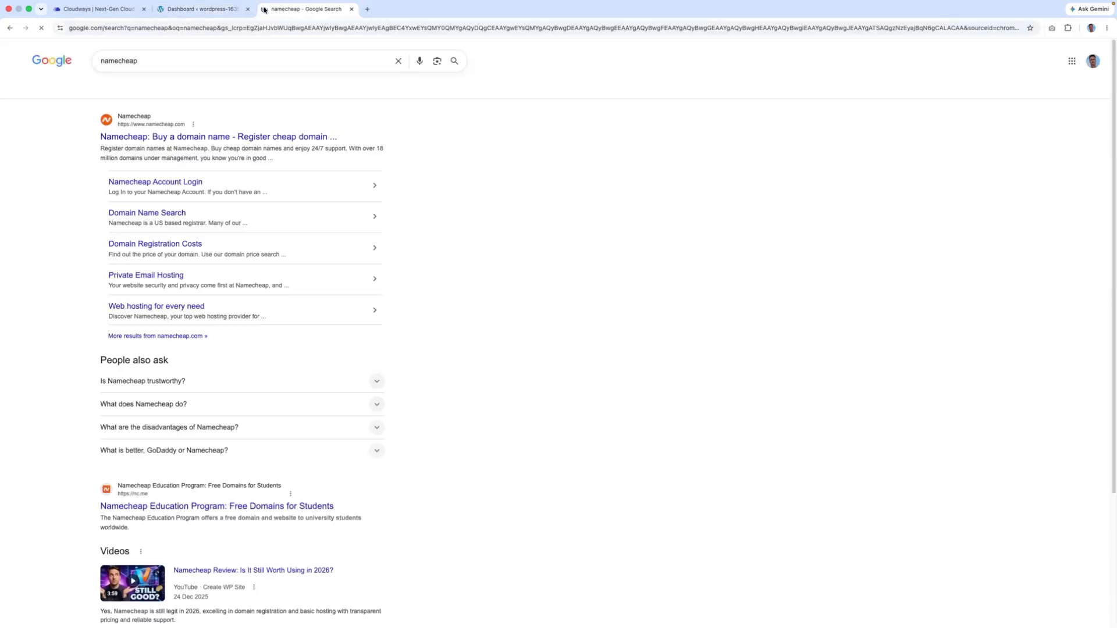
click(226, 136)
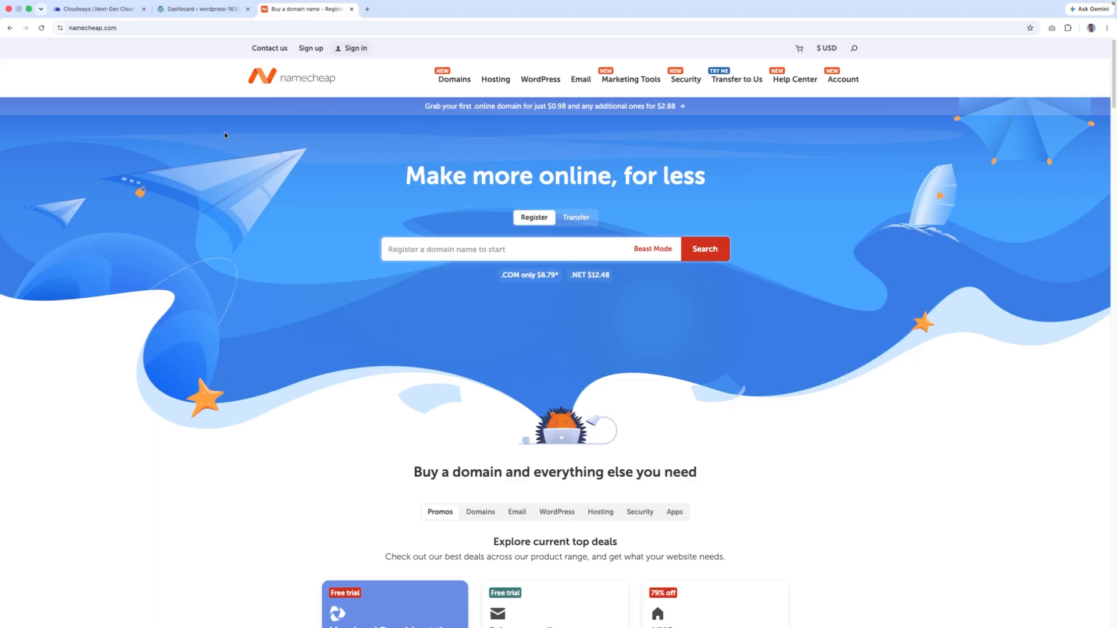
text(isaacdesigntutorial.io)
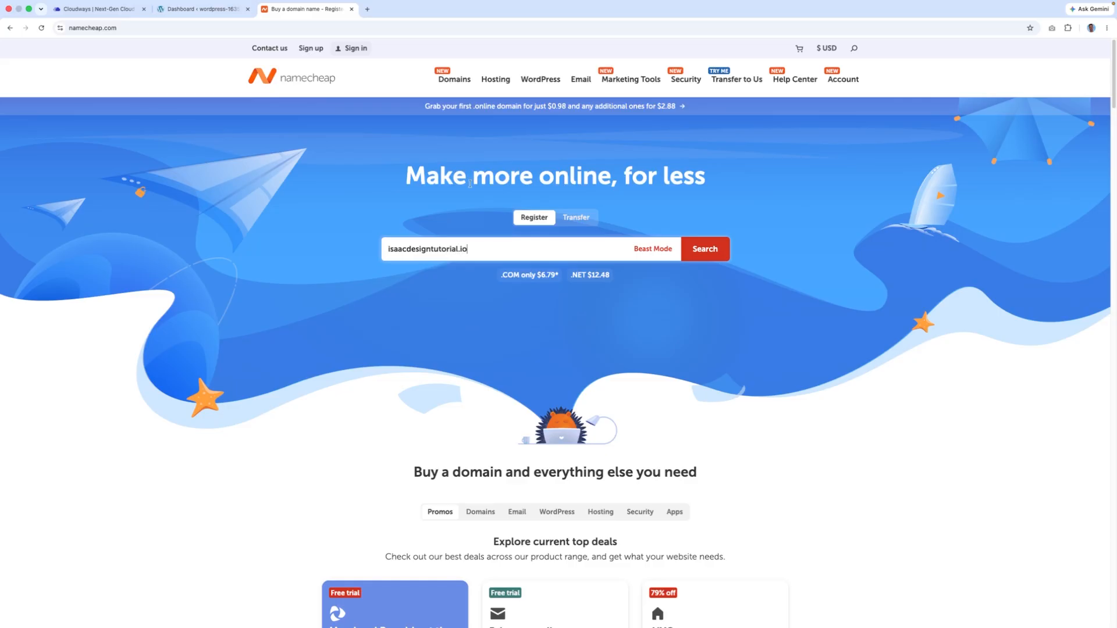
key(Return)
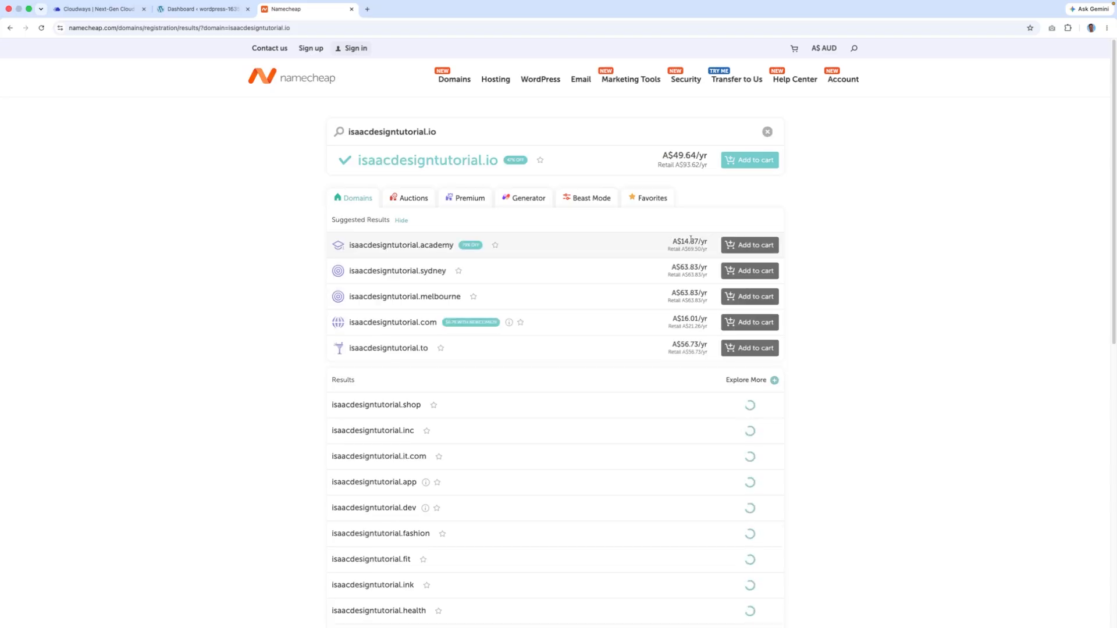
- Add isaacdesigntutorial.shop from the results to the cart and proceed to checkout
click(470, 134)
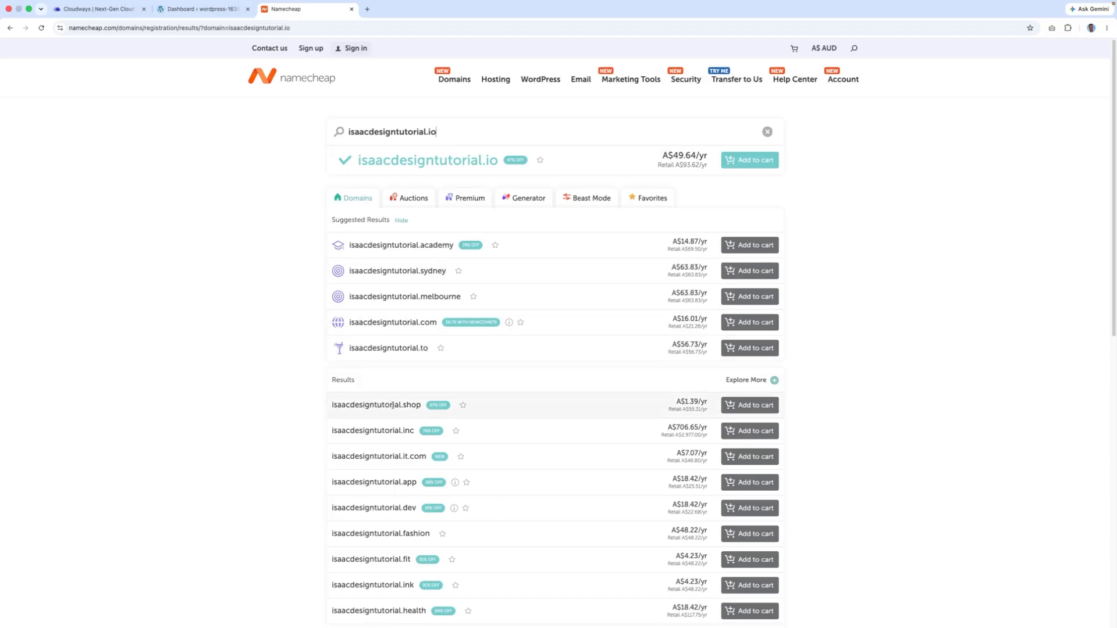
scroll(392, 406, down, 12)
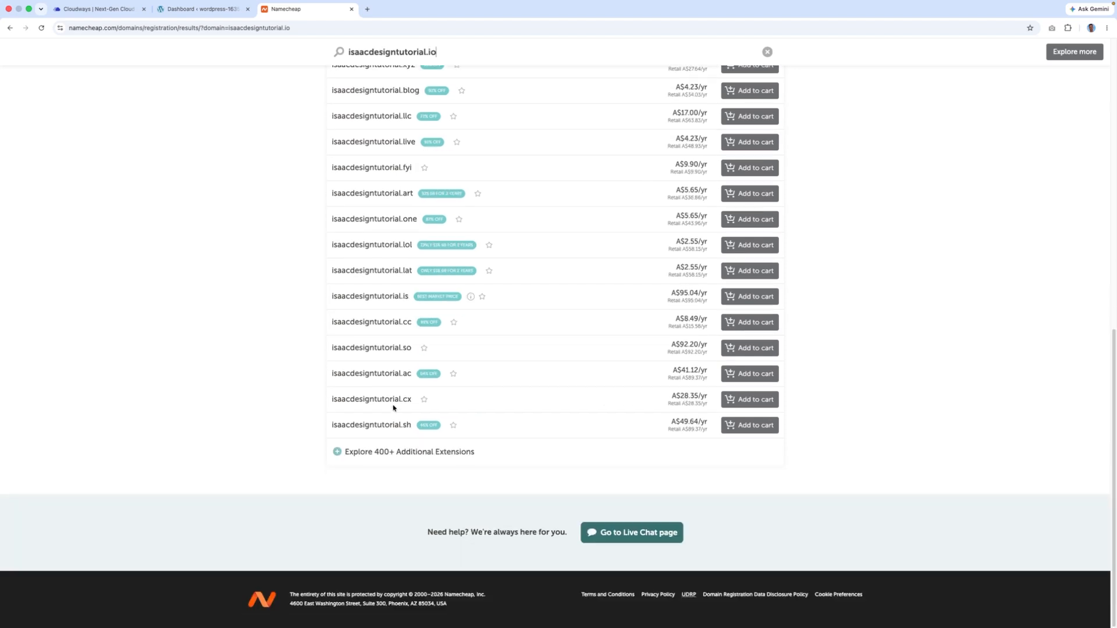
scroll(393, 407, up, 6)
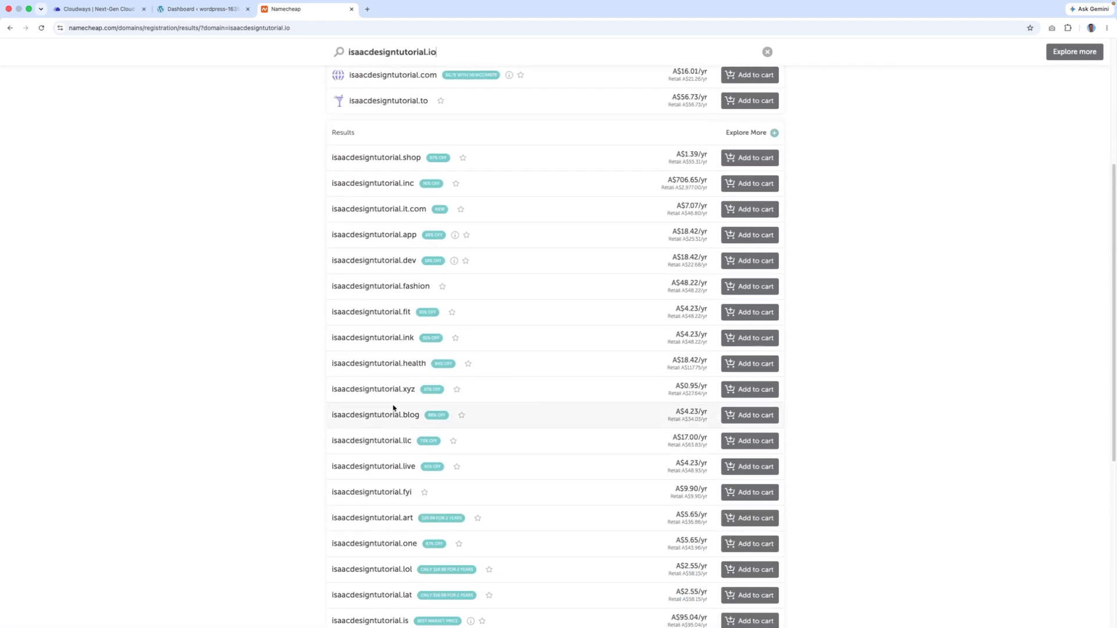
scroll(395, 407, up, 2)
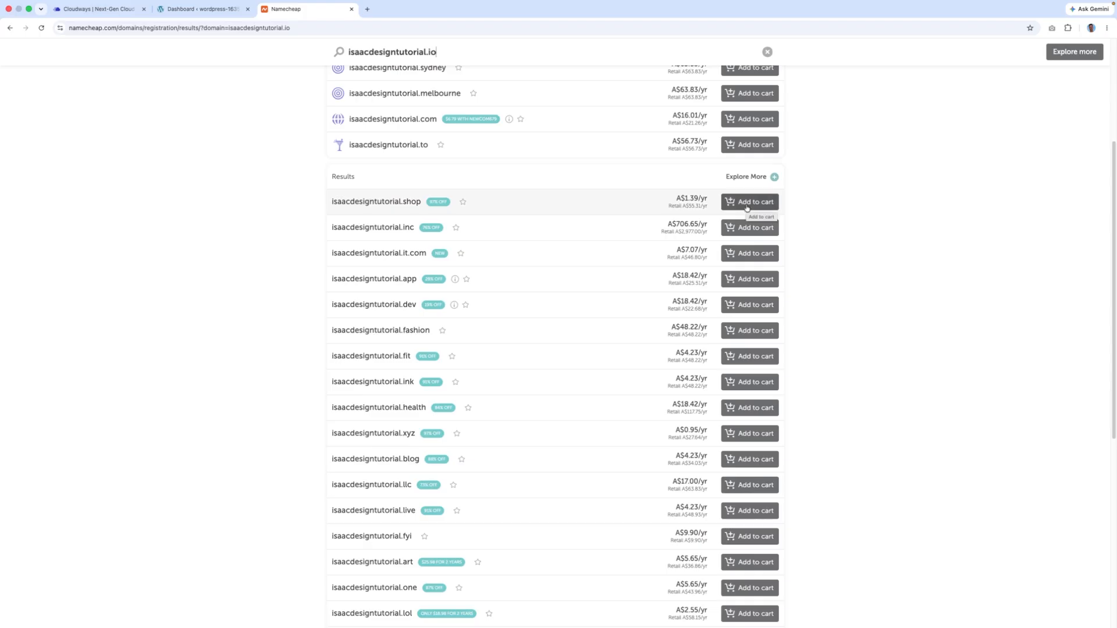
scroll(749, 218, up, 4)
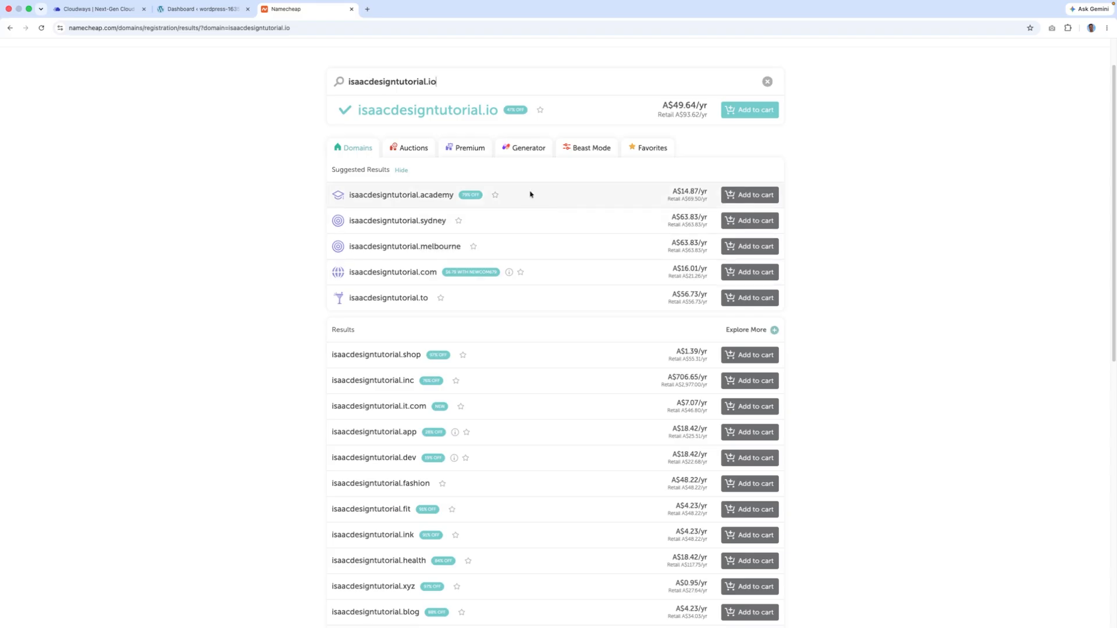
triple_click(426, 131)
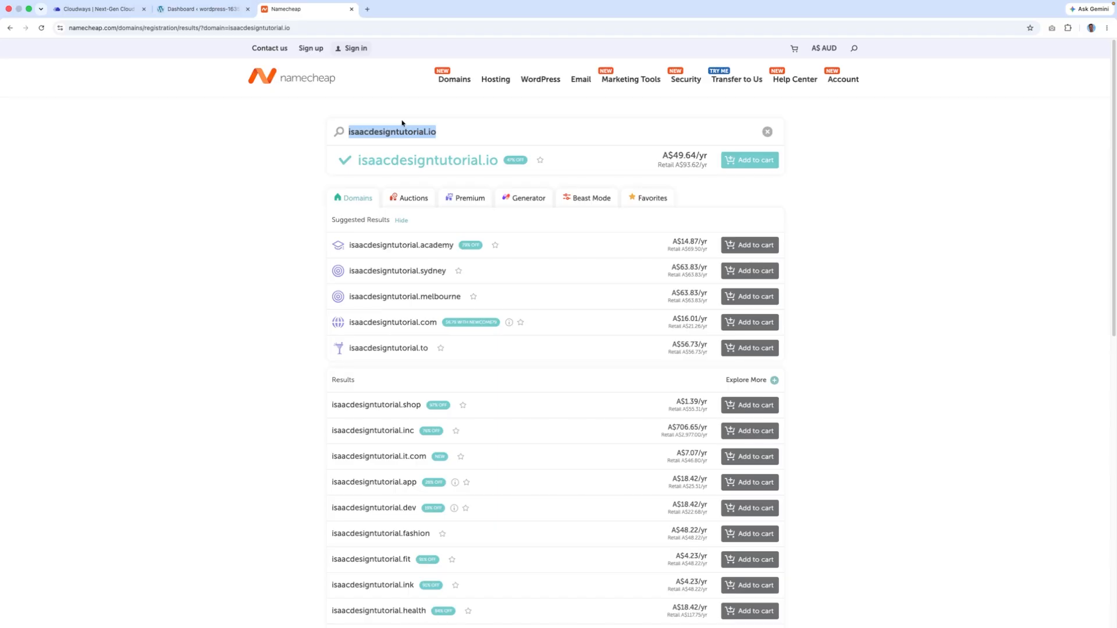
click(740, 409)
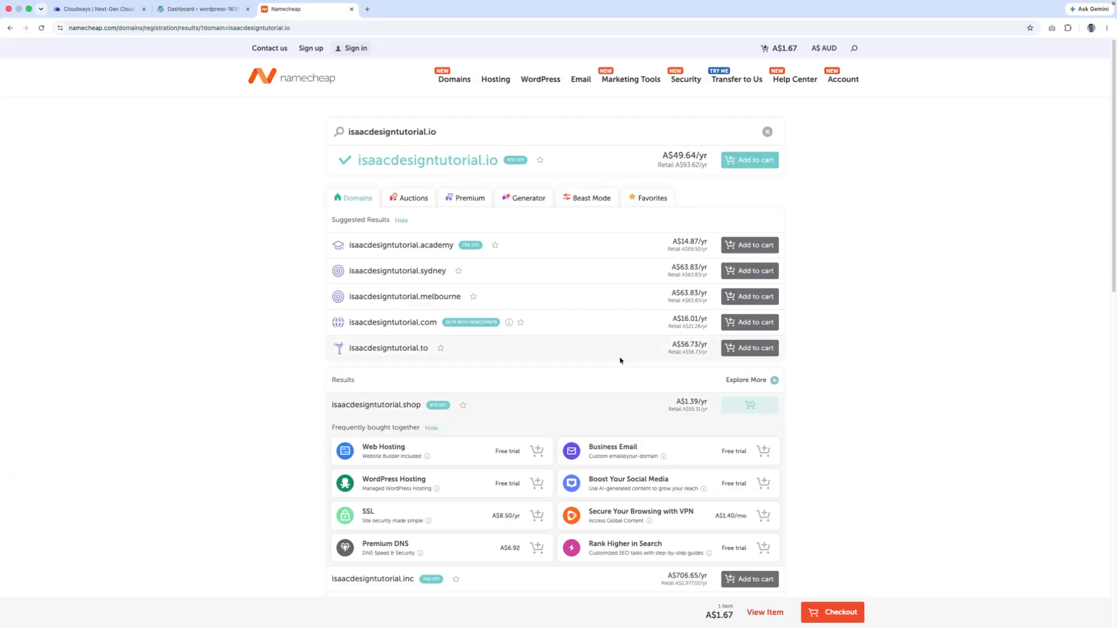
scroll(620, 359, down, 3)
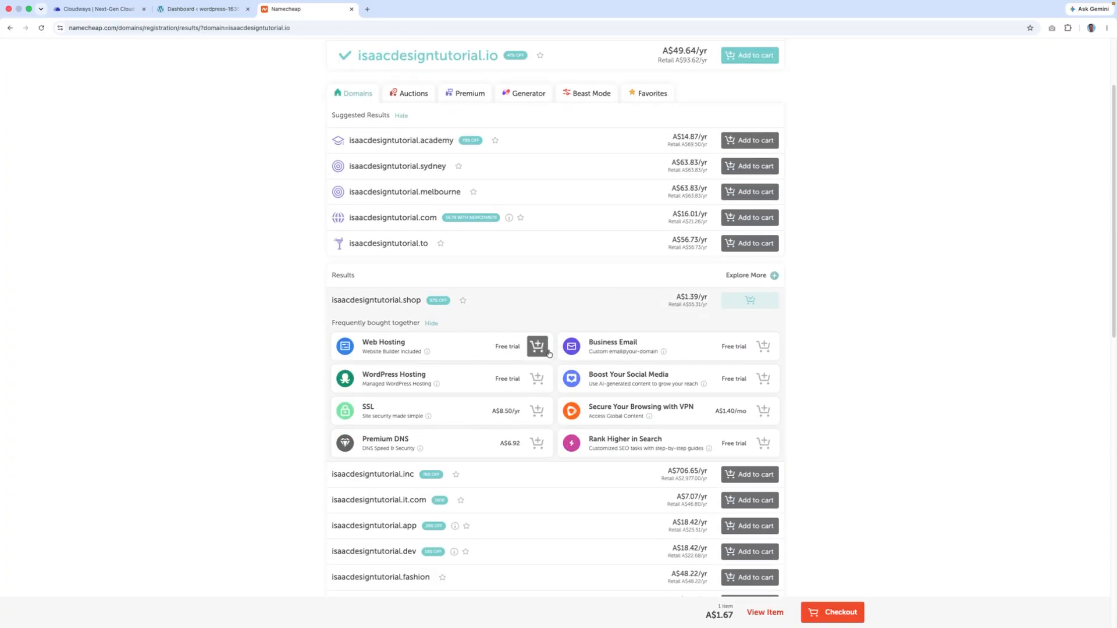
click(832, 610)
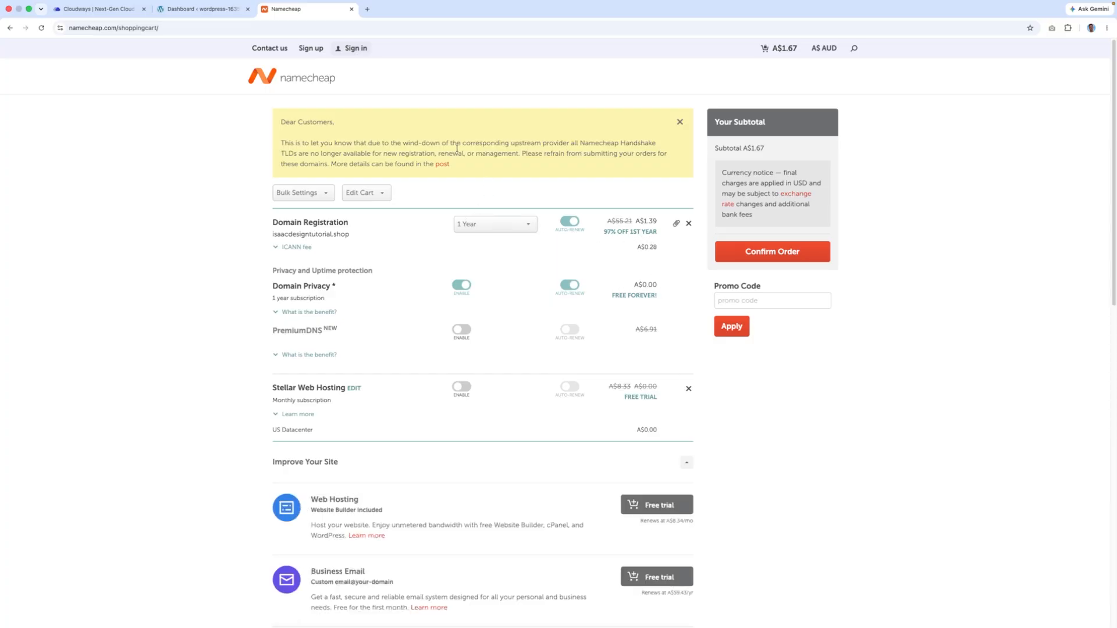
- Review the cart and confirm the order for isaacdesigntutorial.shop
scroll(737, 288, down, 12)
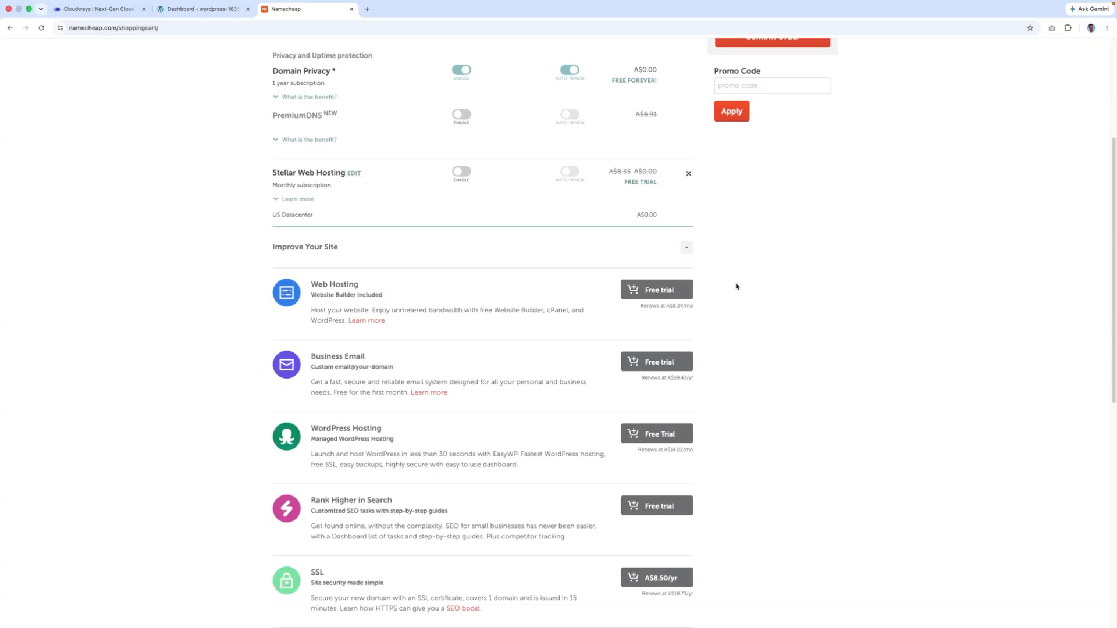
scroll(736, 286, up, 12)
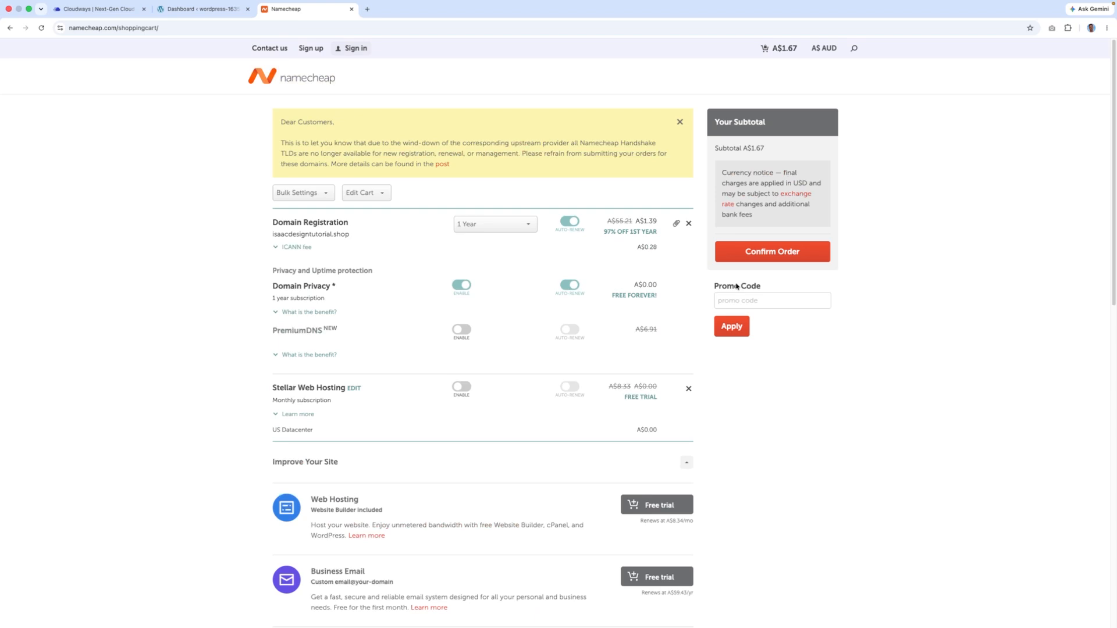
click(748, 256)
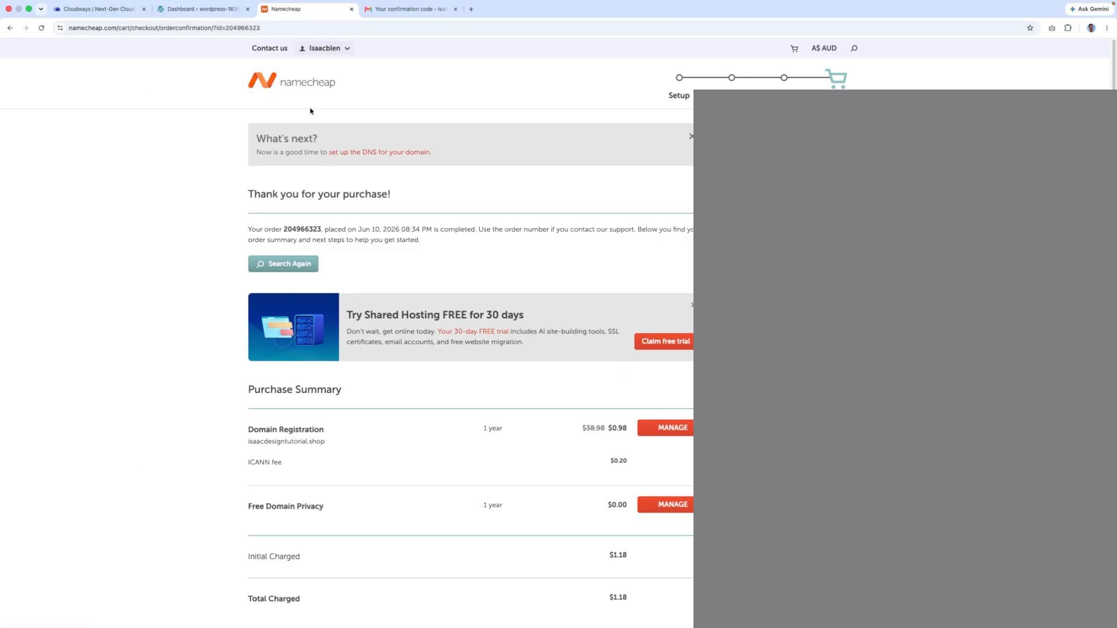
- Go from the Namecheap home page to the account Dashboard
click(306, 89)
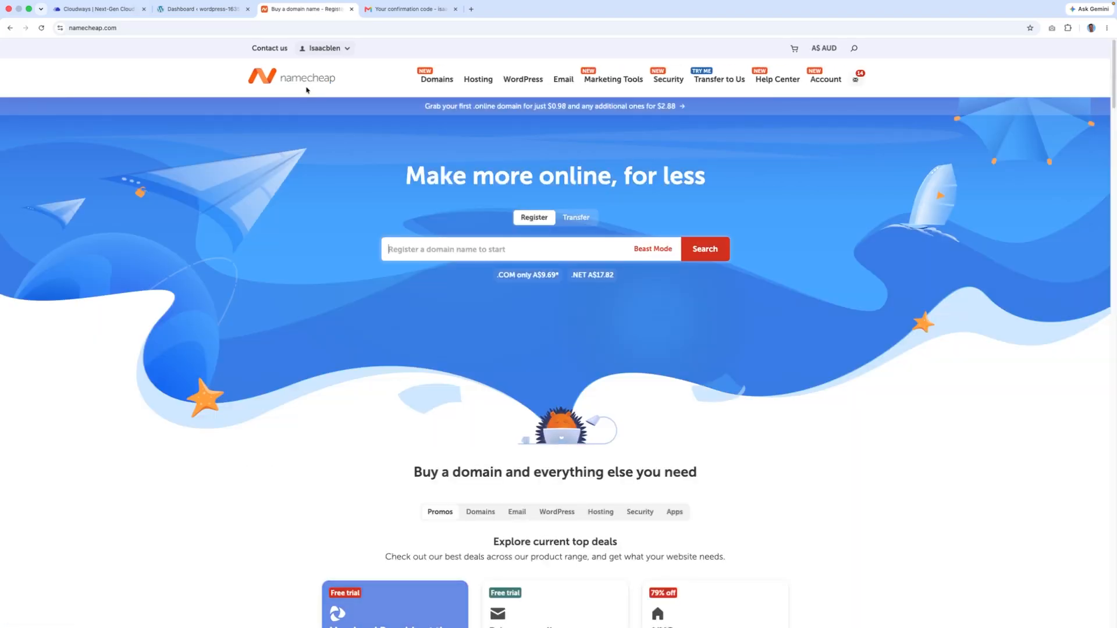
mouse_move(471, 80)
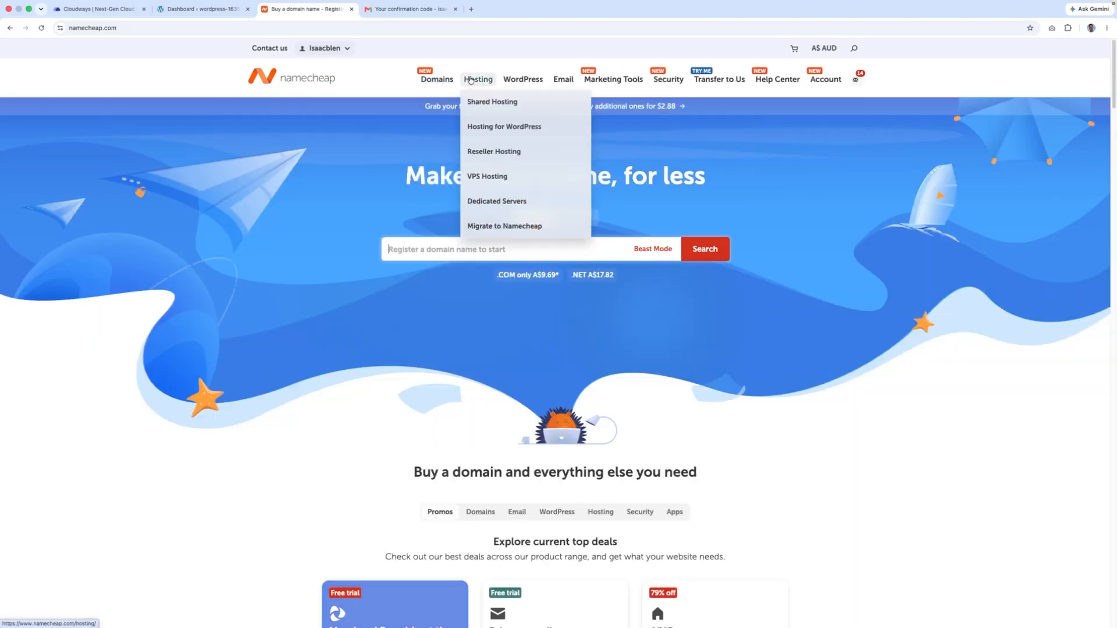
mouse_move(824, 49)
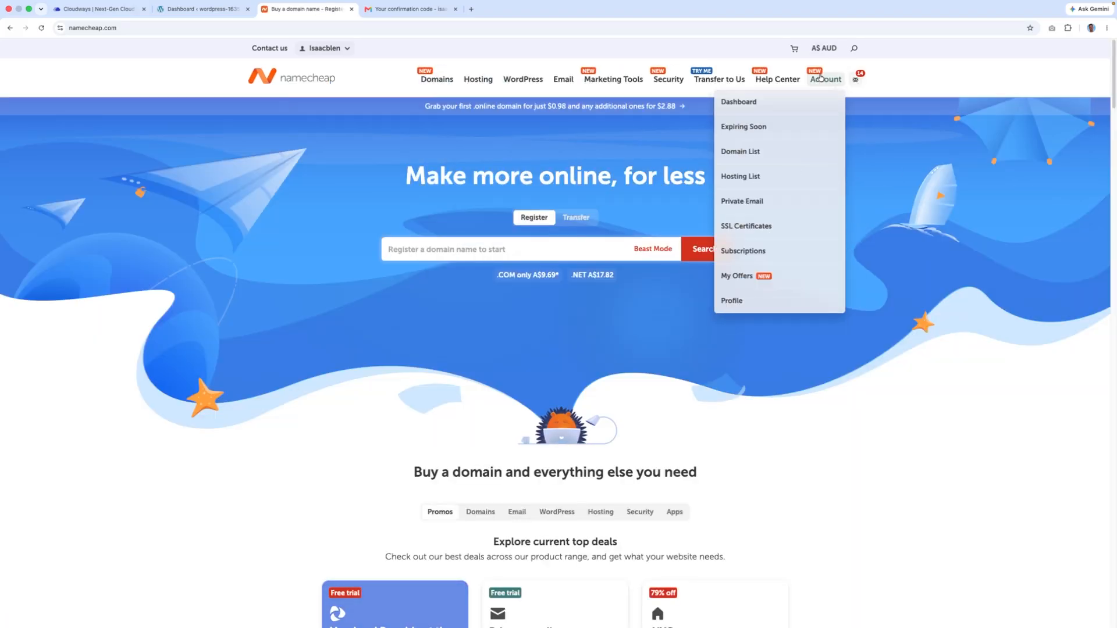
click(776, 104)
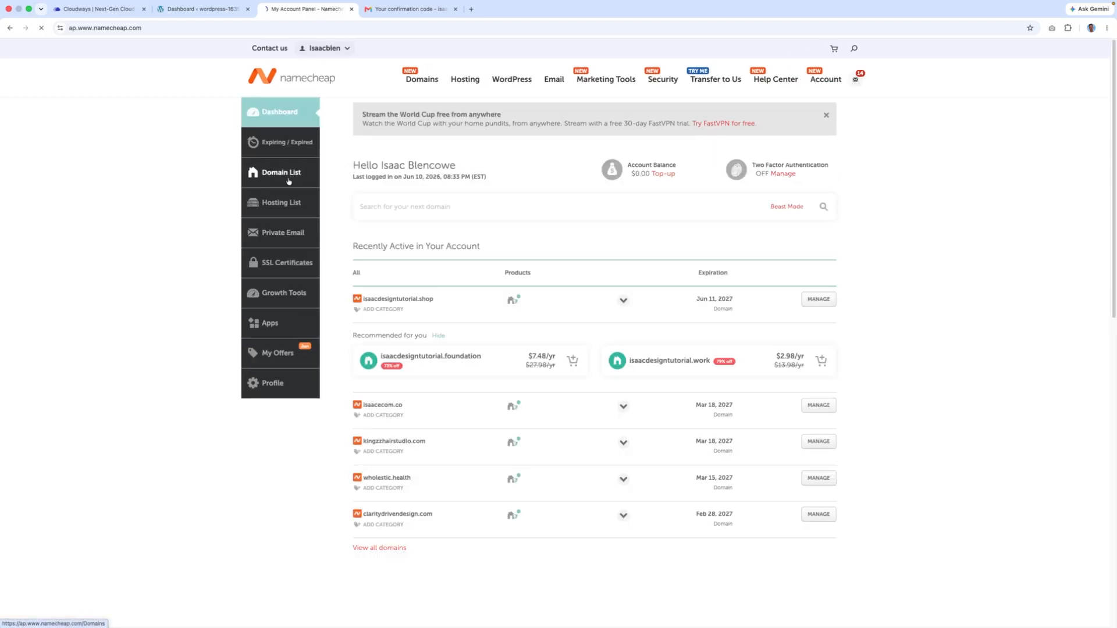
- Find isaacdesigntutorial.shop in the Domain List and open its management page
click(288, 174)
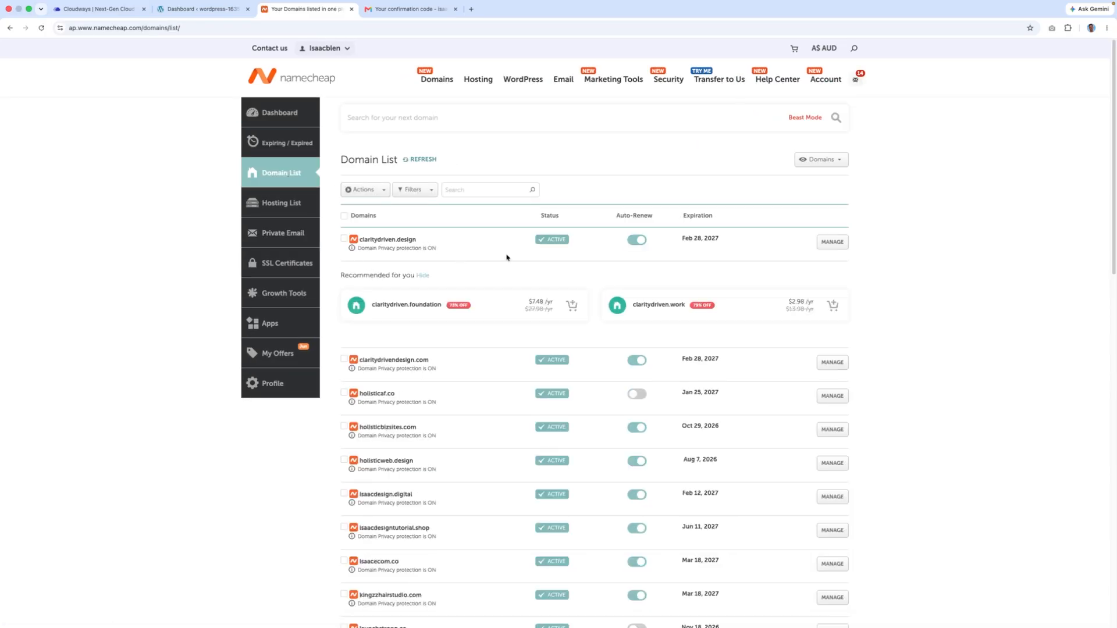
scroll(507, 258, down, 8)
scroll(579, 306, up, 8)
scroll(540, 300, down, 4)
scroll(119, 271, up, 4)
click(834, 532)
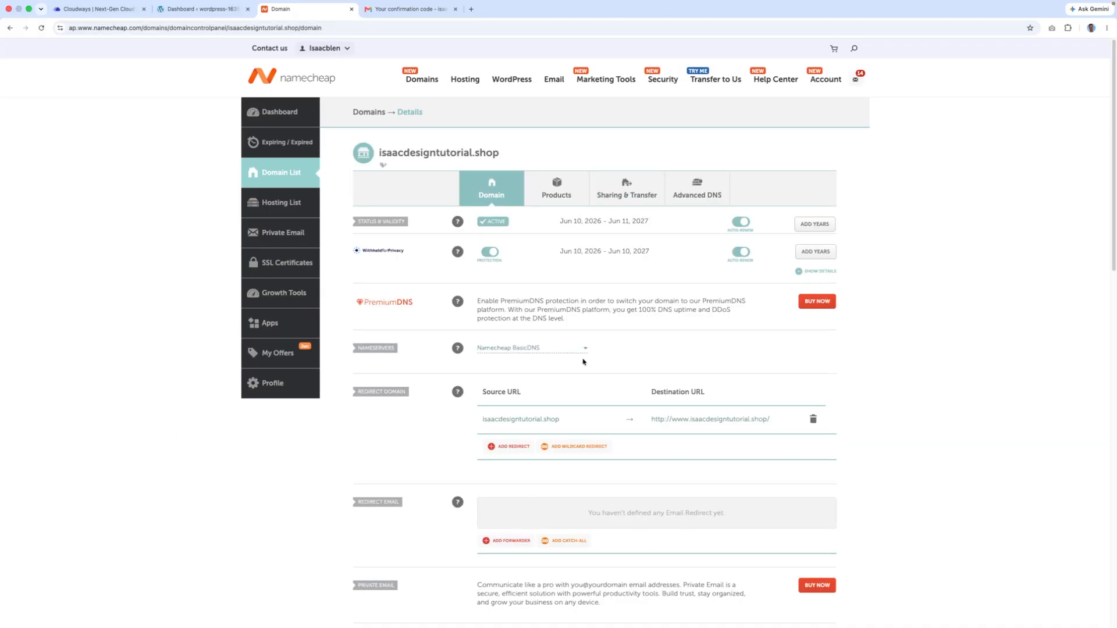
- View isaacdesigntutorial.shop's Advanced DNS records: the www CNAME and the @ URL redirect
click(690, 193)
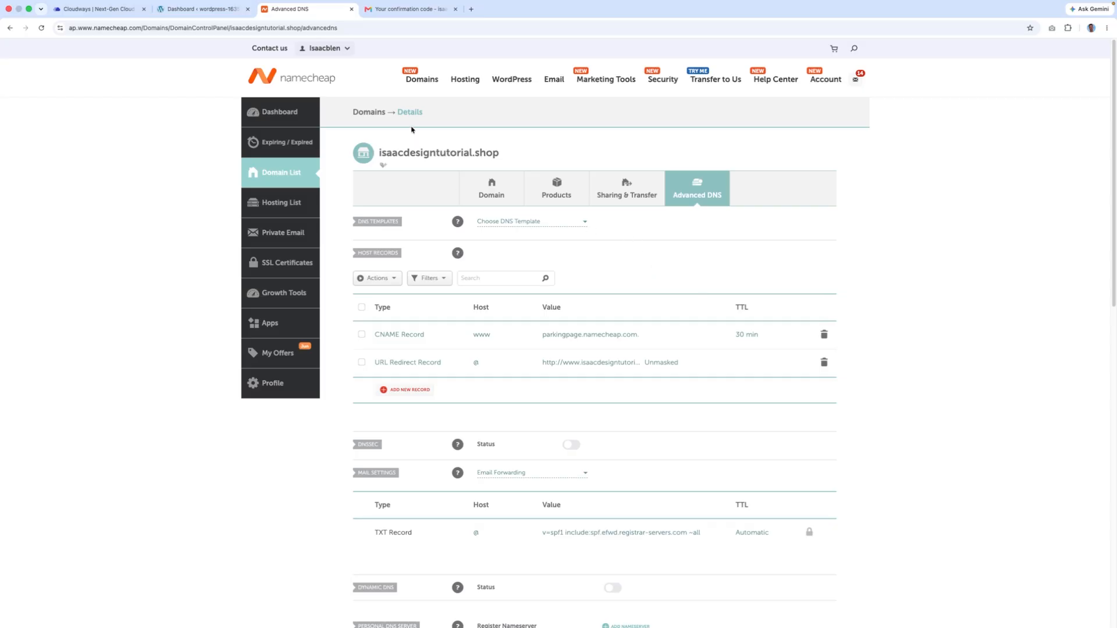
triple_click(386, 154)
click(563, 160)
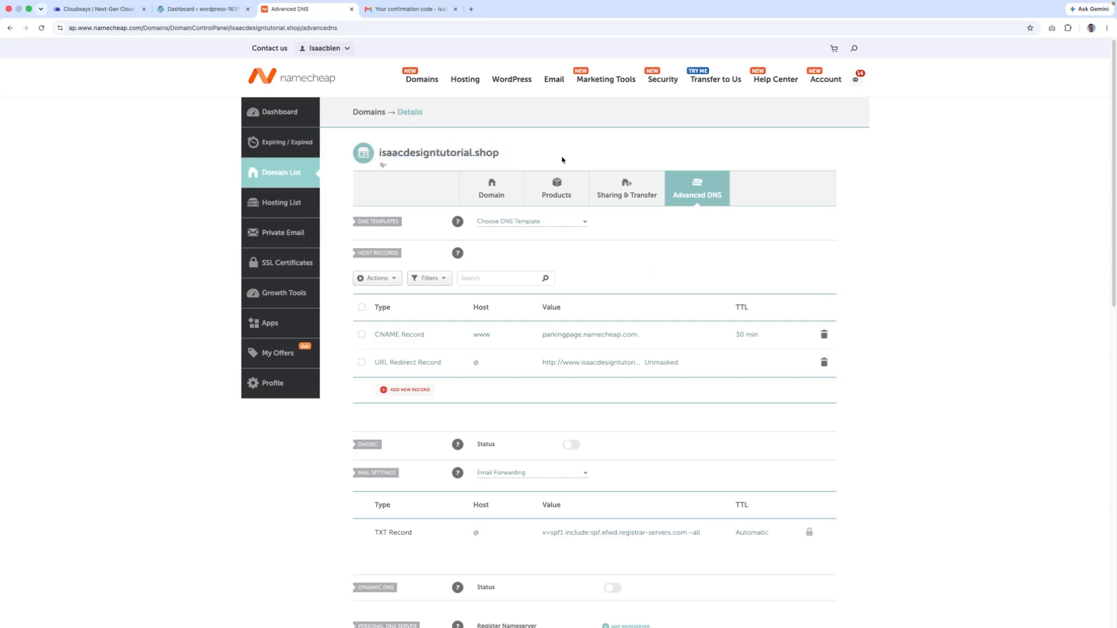
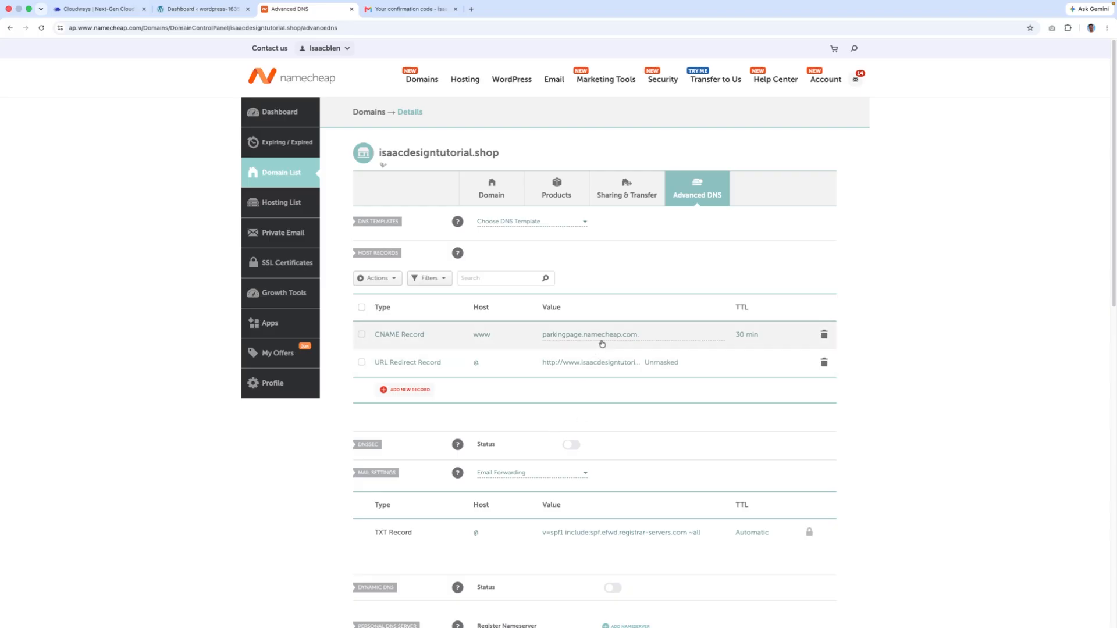
- Delete the www CNAME parking record and the @ URL Redirect record, confirming each deletion
click(824, 334)
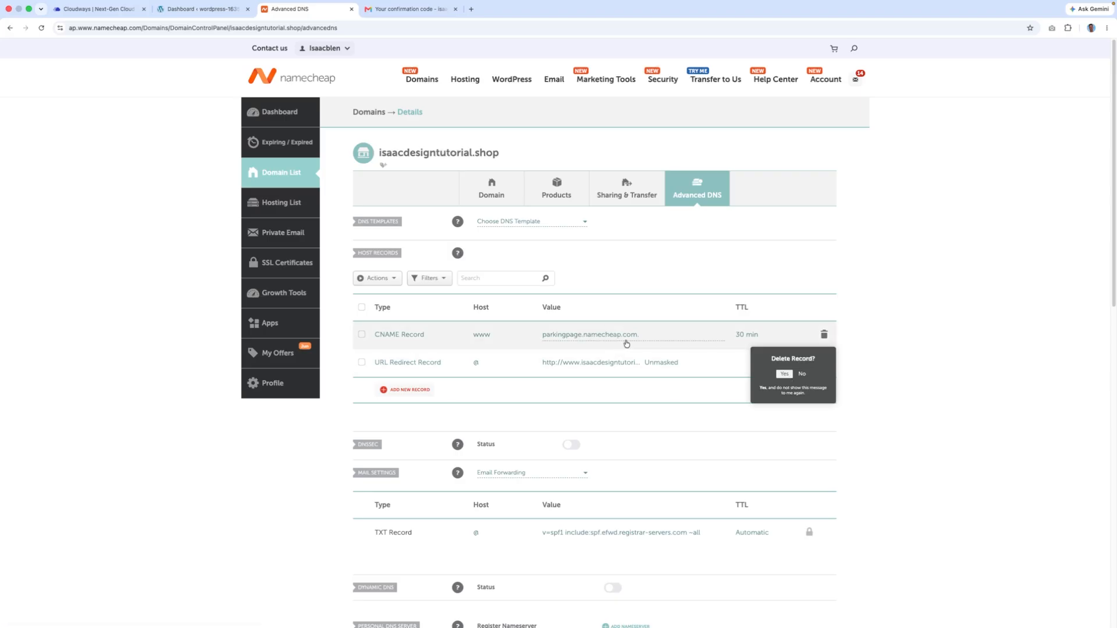
click(784, 374)
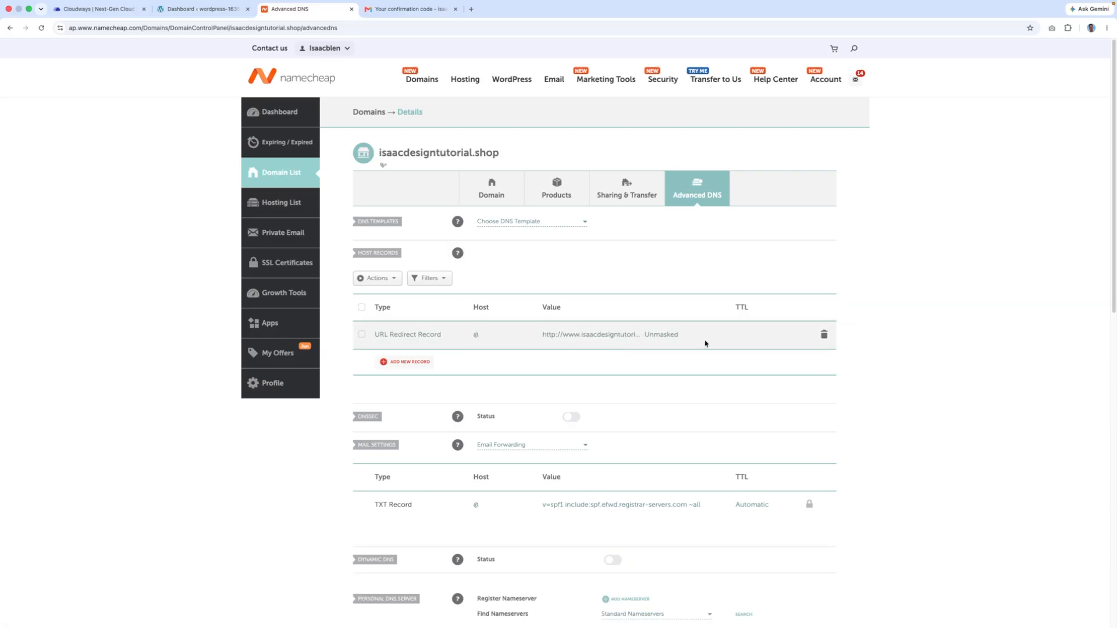
click(823, 335)
click(784, 375)
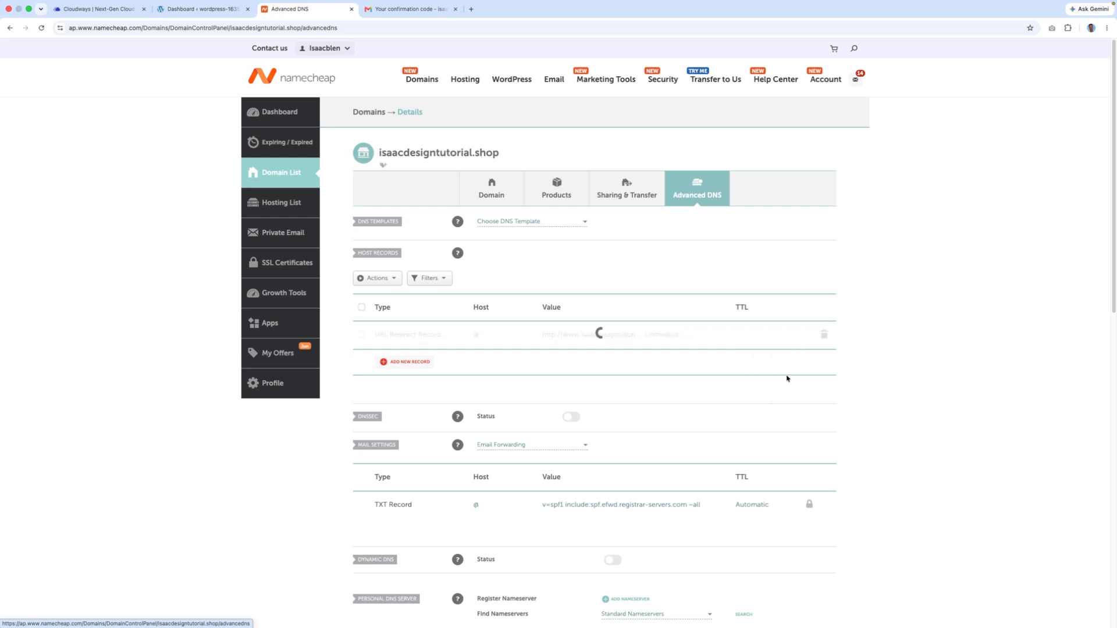
- Add a new A Record host record with host @
click(411, 361)
scroll(407, 180, up, 2)
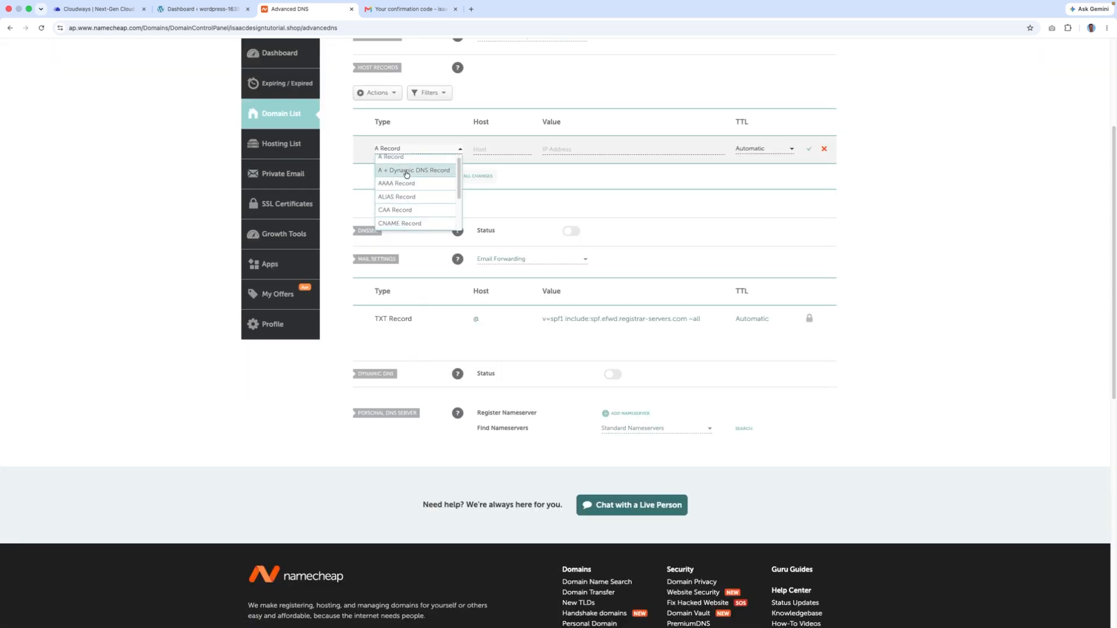
click(401, 165)
scroll(478, 229, up, 3)
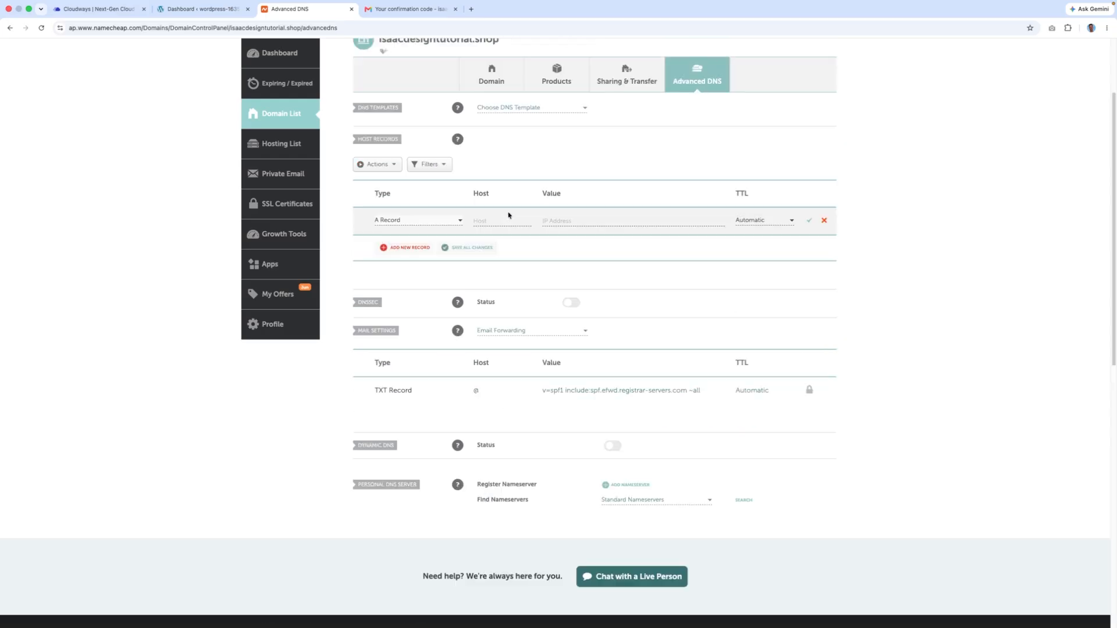
text(@)
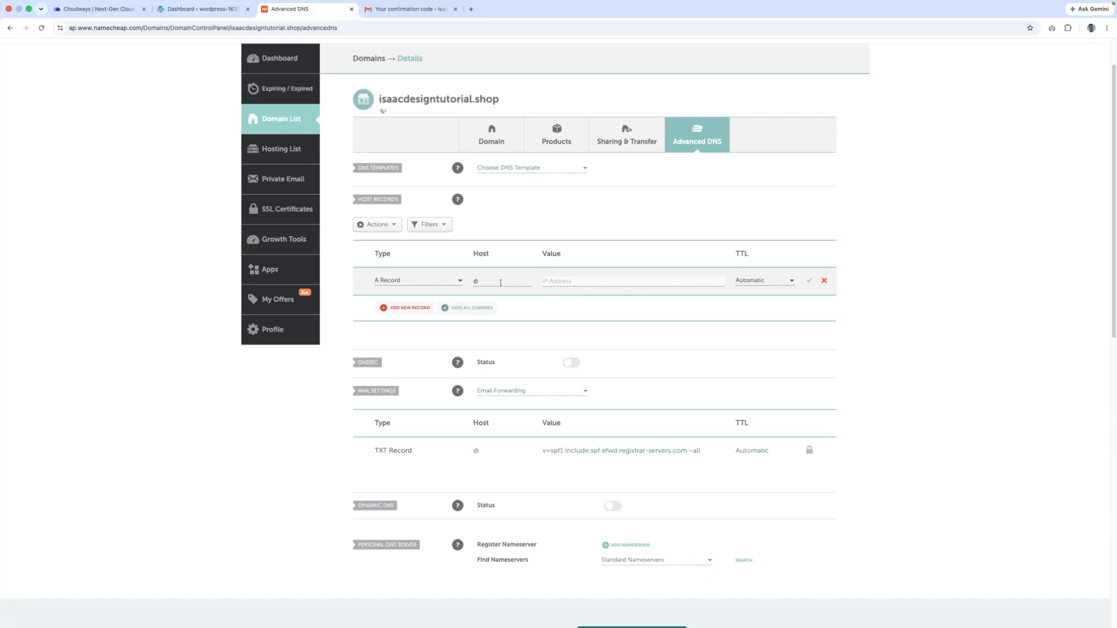
- Copy the server's public IP from the Cloudways server master credentials
click(119, 11)
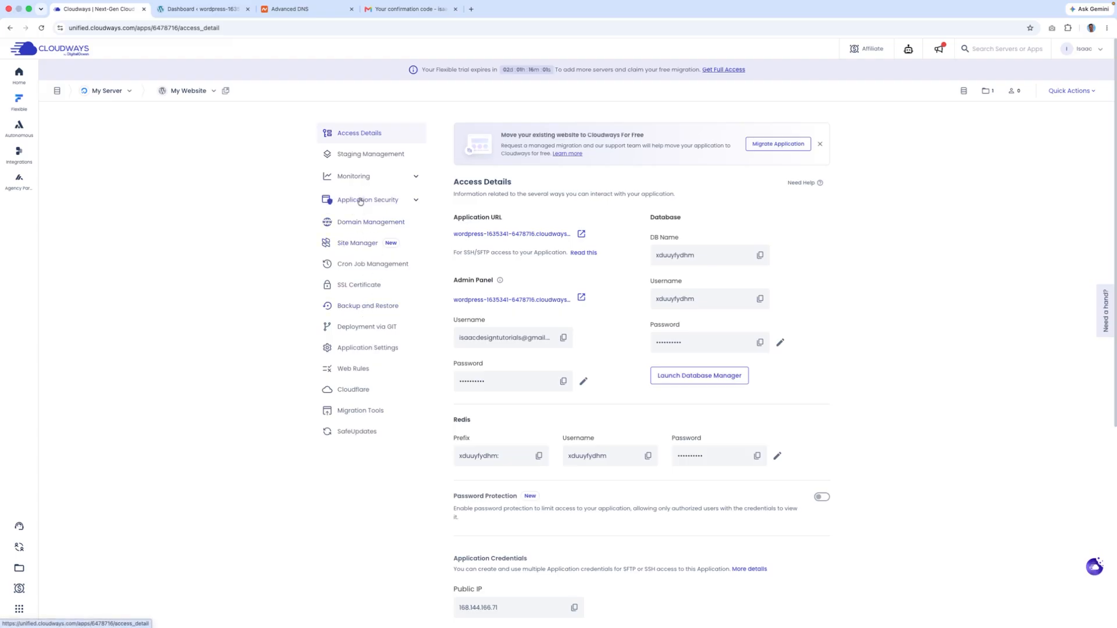
click(114, 92)
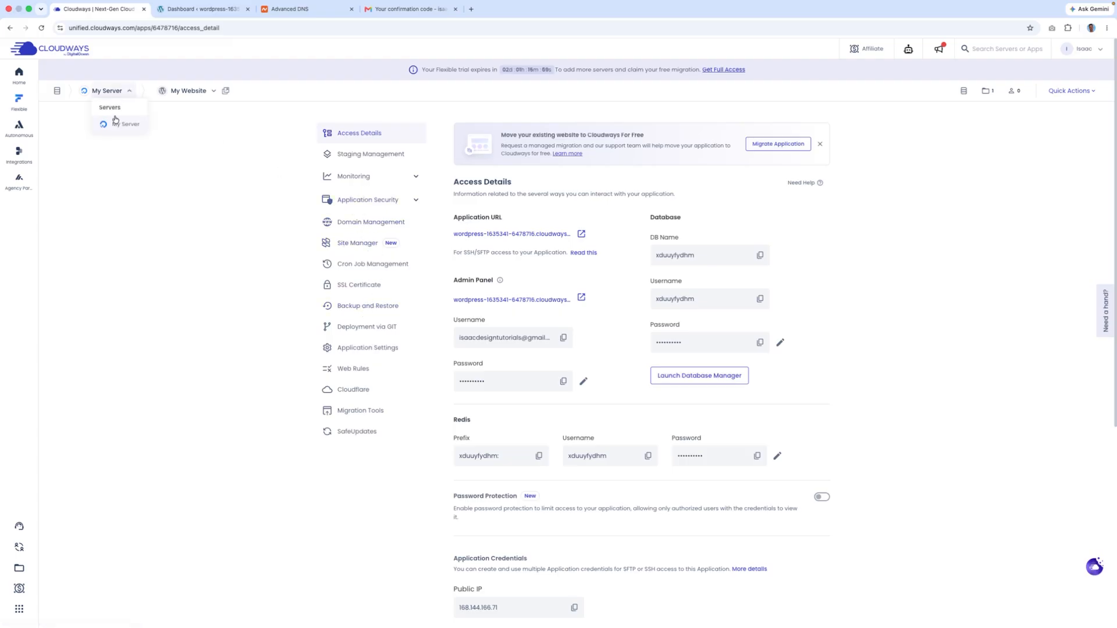
click(116, 119)
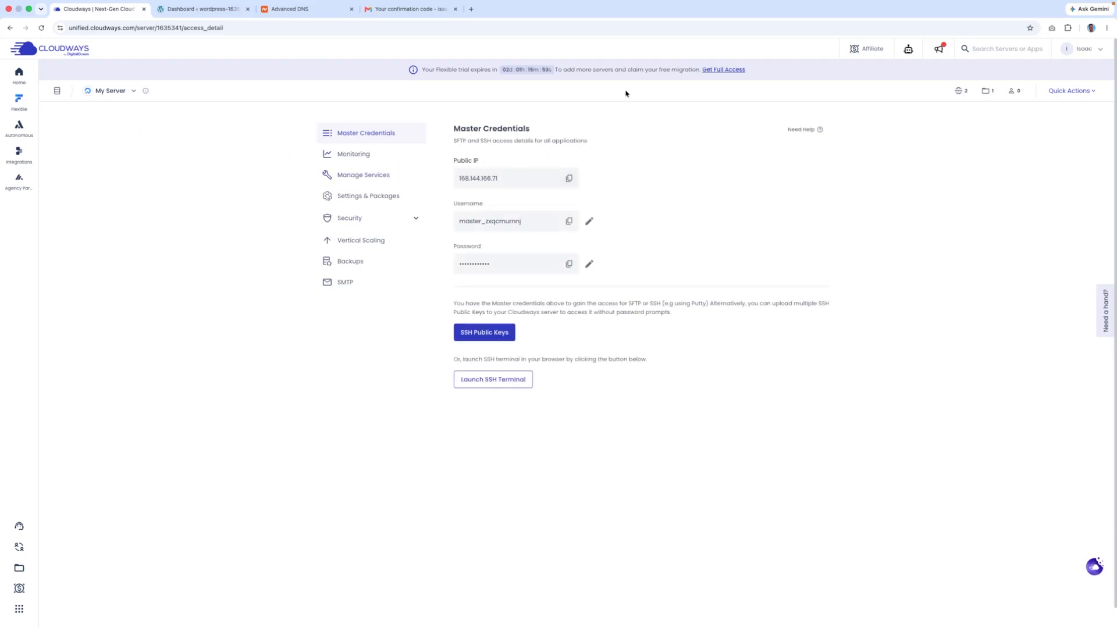
click(291, 10)
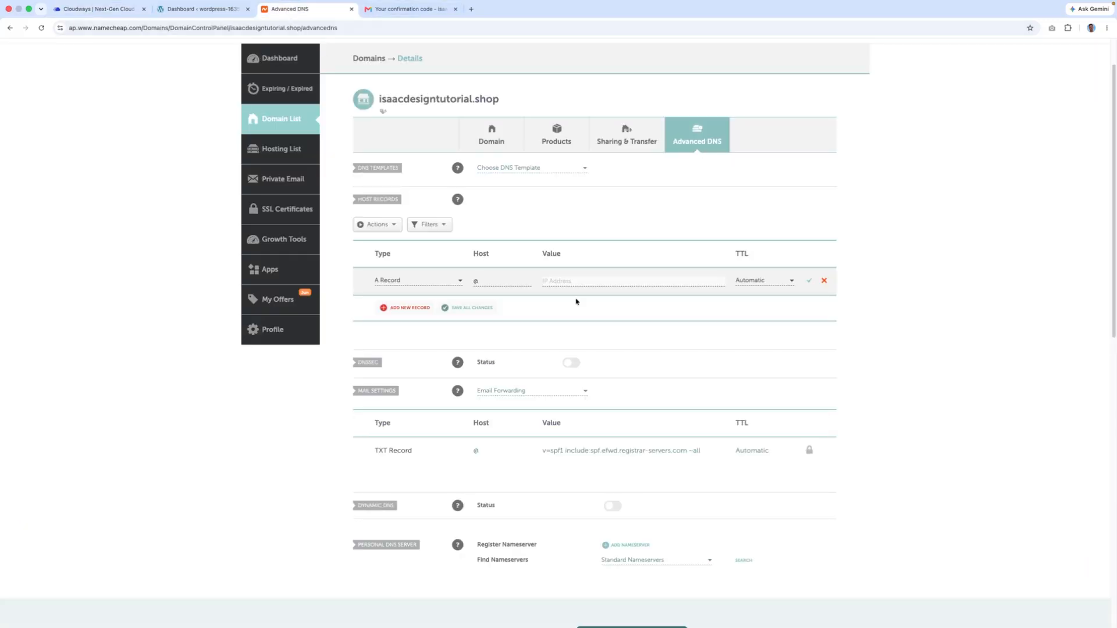
text(ab7016)
key(super+z)
click(99, 9)
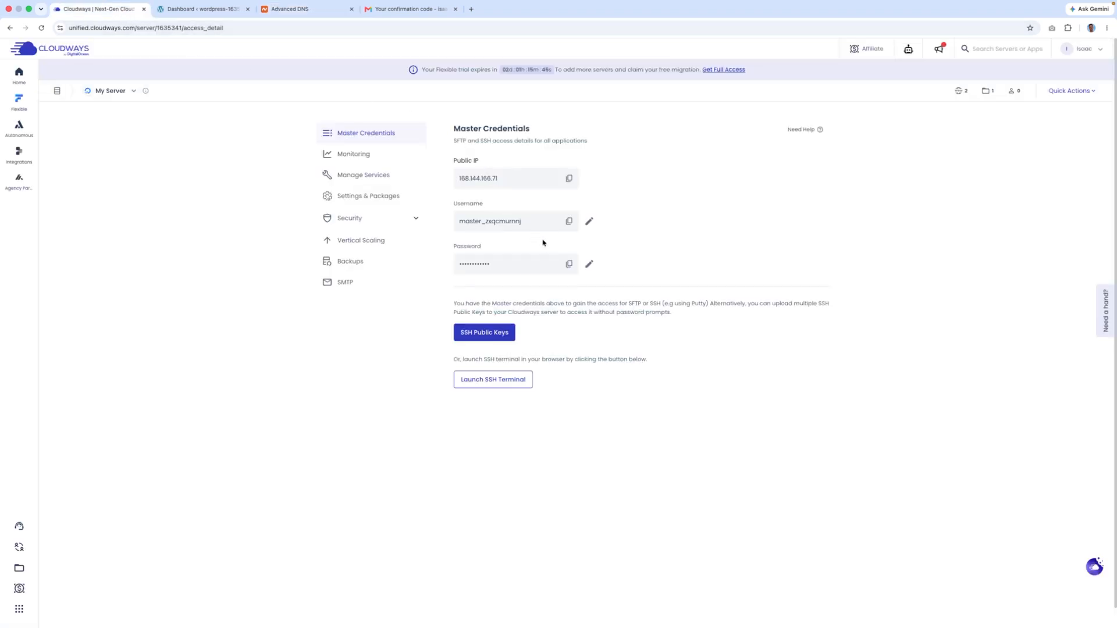
click(188, 25)
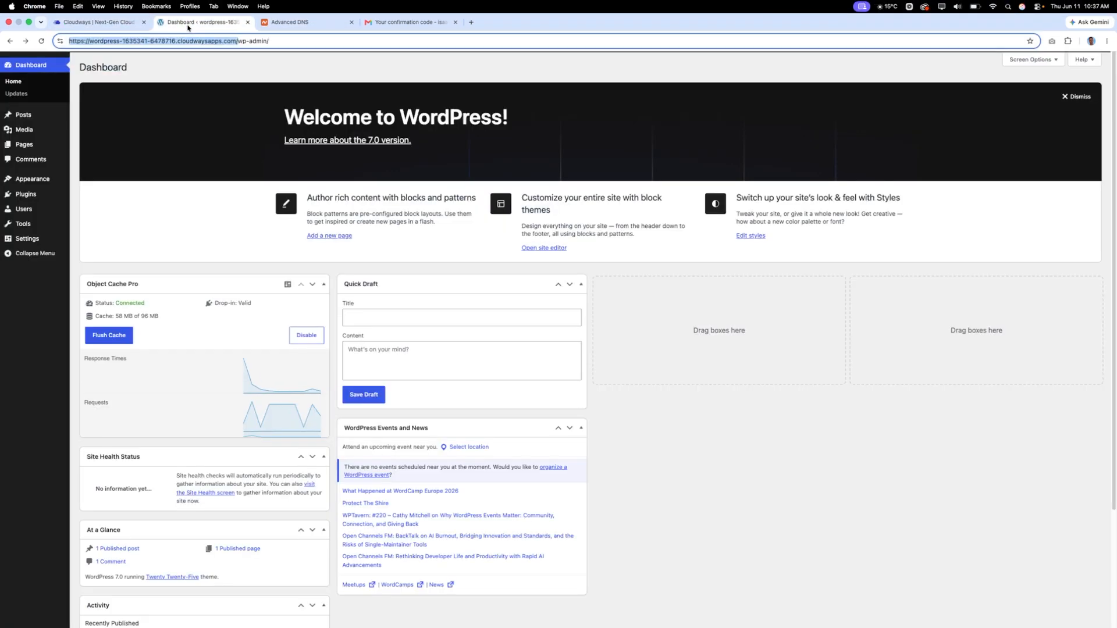
click(413, 22)
click(302, 23)
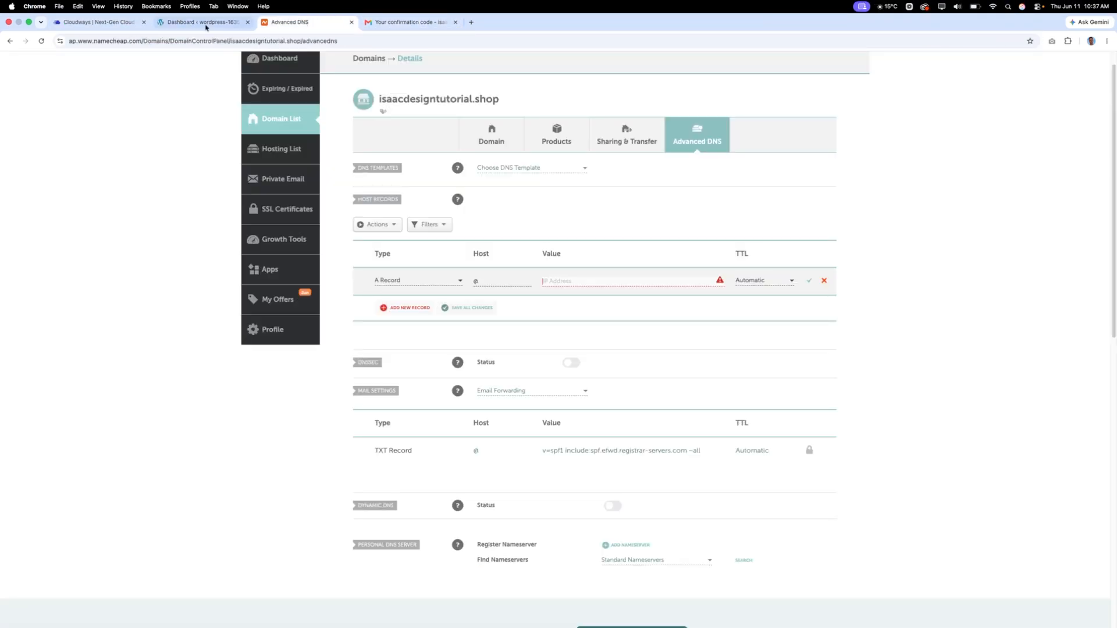
click(96, 8)
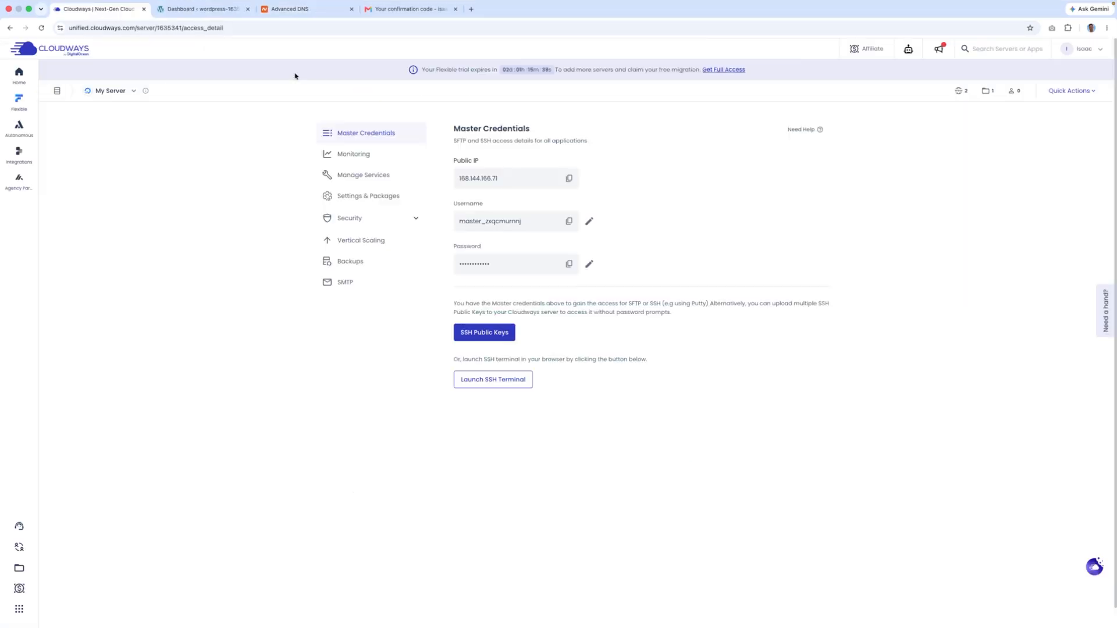
click(568, 180)
- Paste 168.144.166.71 as the A record value, save it and reload the DNS settings
click(321, 14)
click(220, 12)
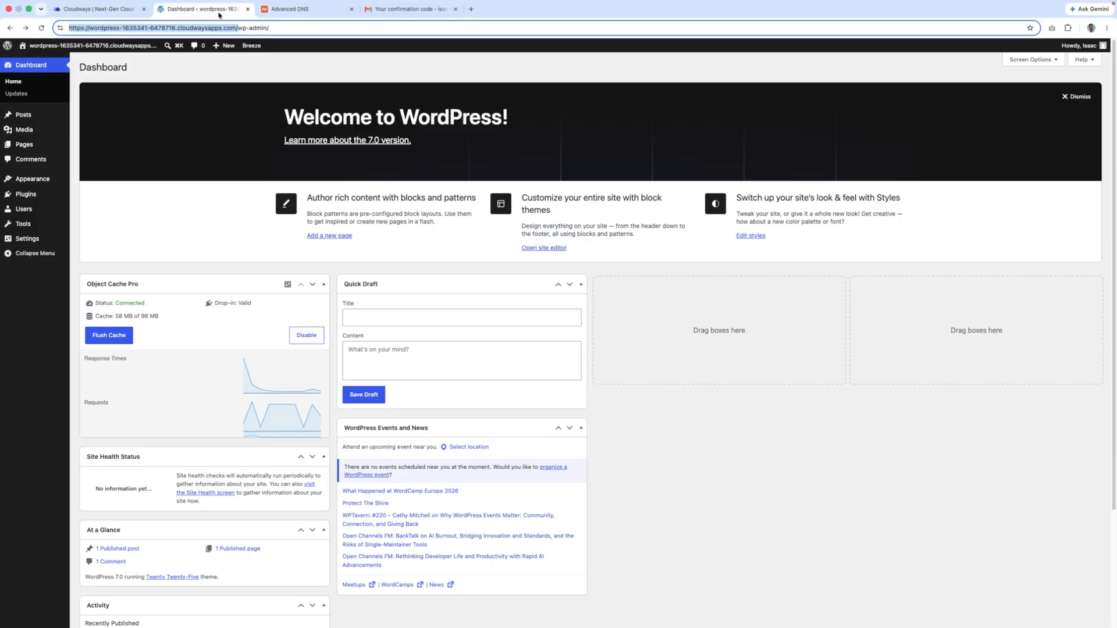
click(302, 12)
key(super+v)
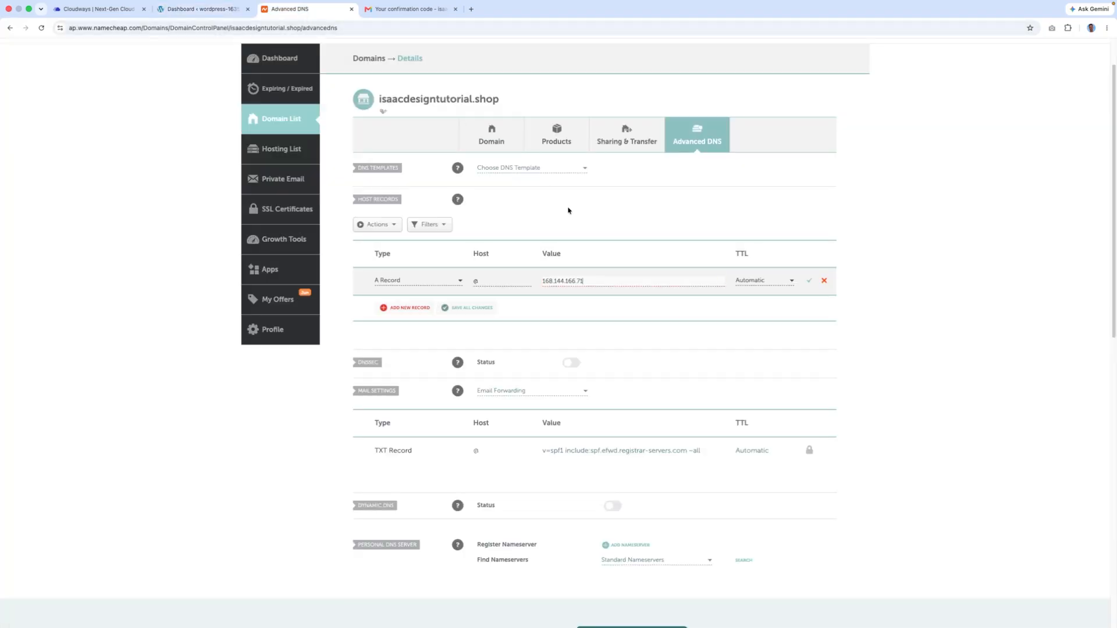
click(809, 283)
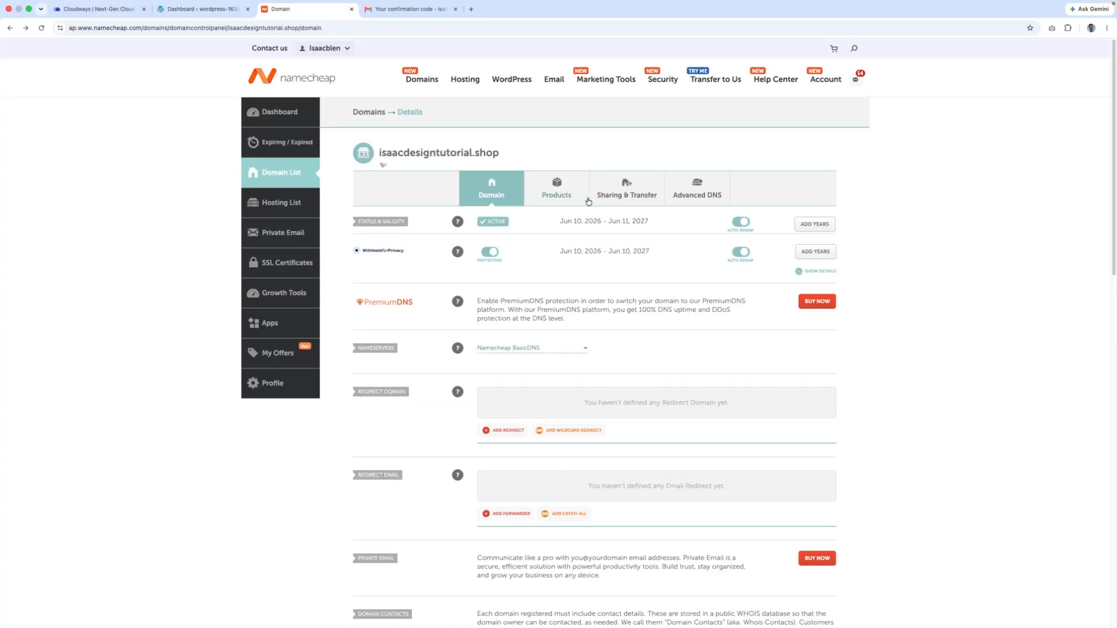
click(684, 198)
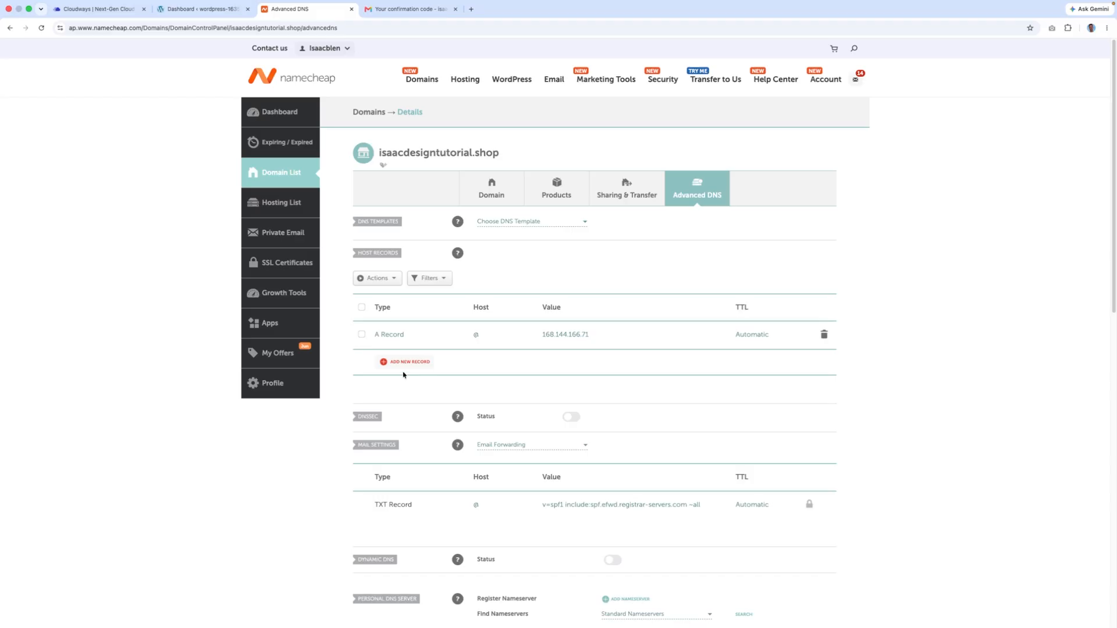
click(406, 361)
scroll(401, 366, down, 3)
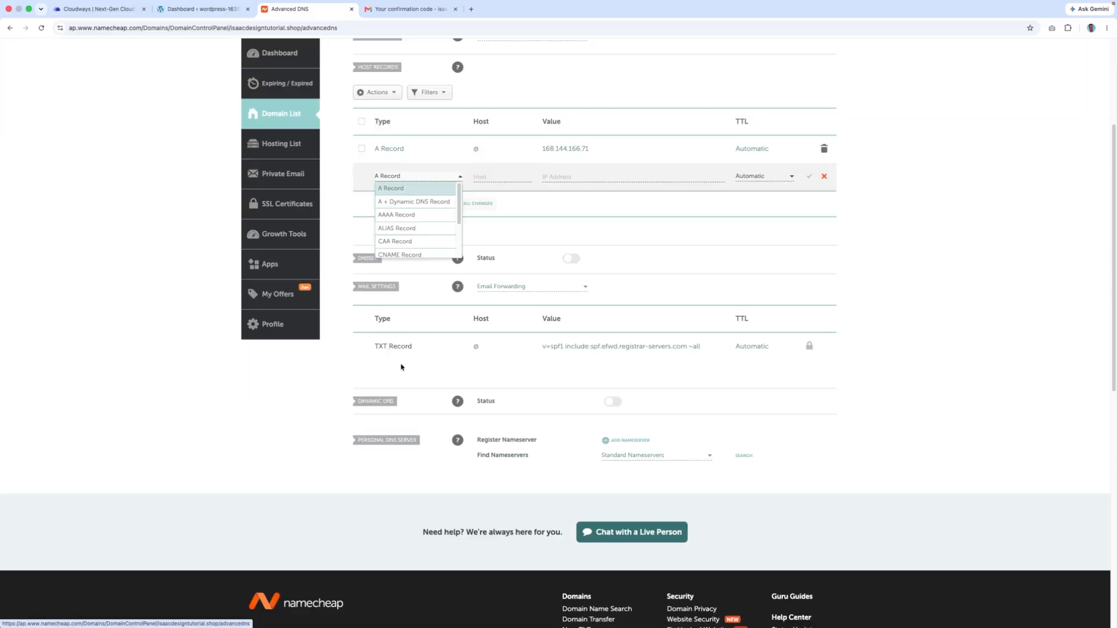
click(420, 251)
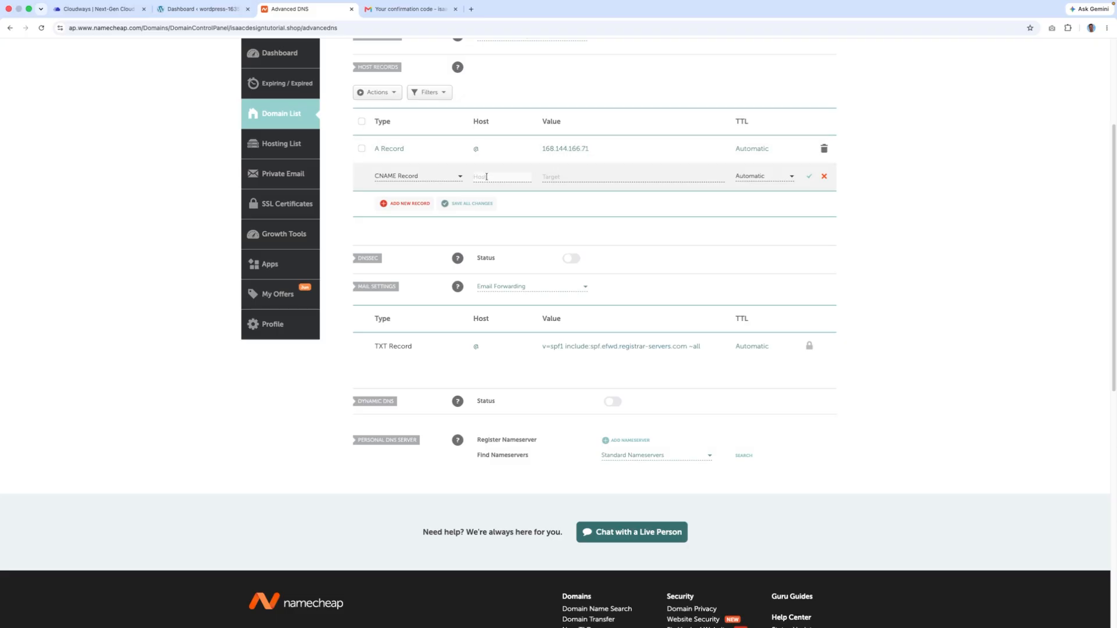
text(www)
scroll(532, 107, up, 5)
- Set the CNAME target to isaacdesigntutorial.shop and save the record
drag(505, 155, 381, 152)
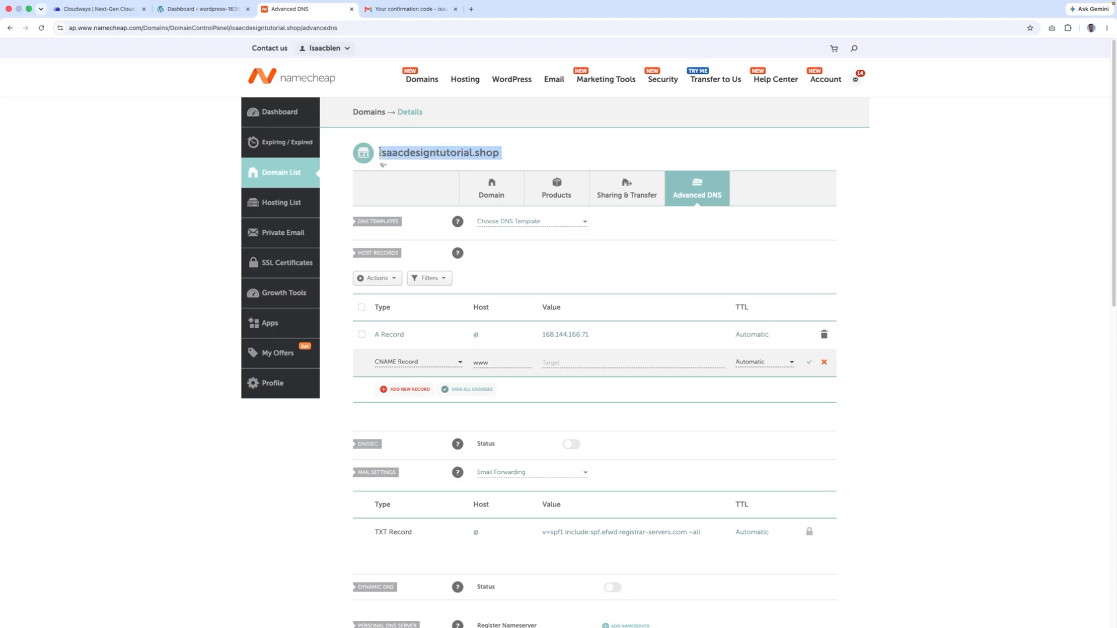
click(559, 363)
key(ctrl+v)
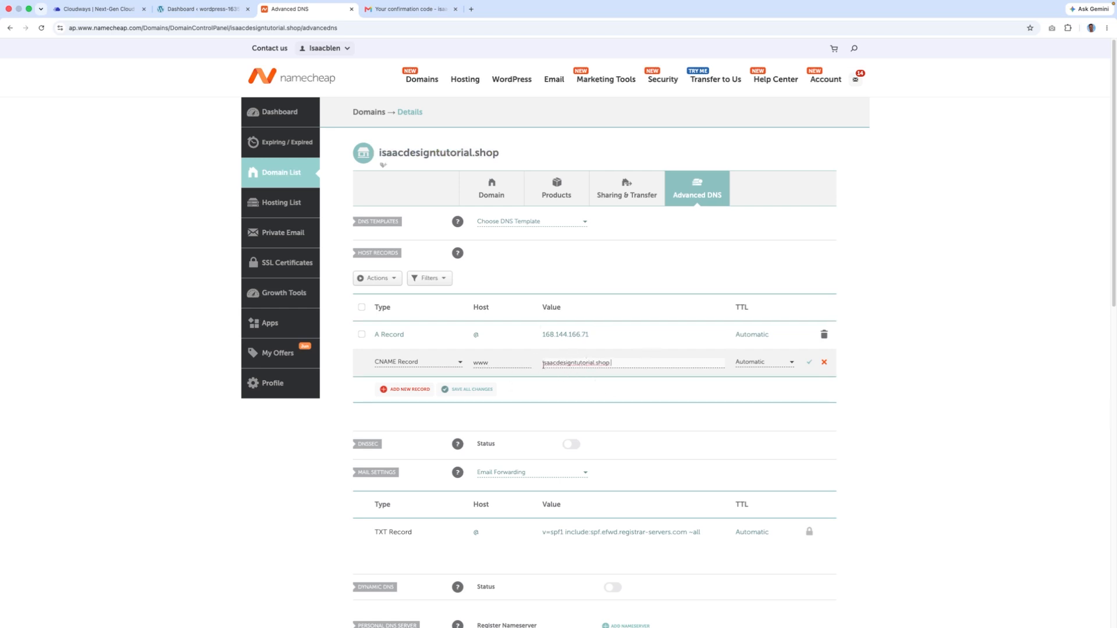
drag(679, 367, 542, 362)
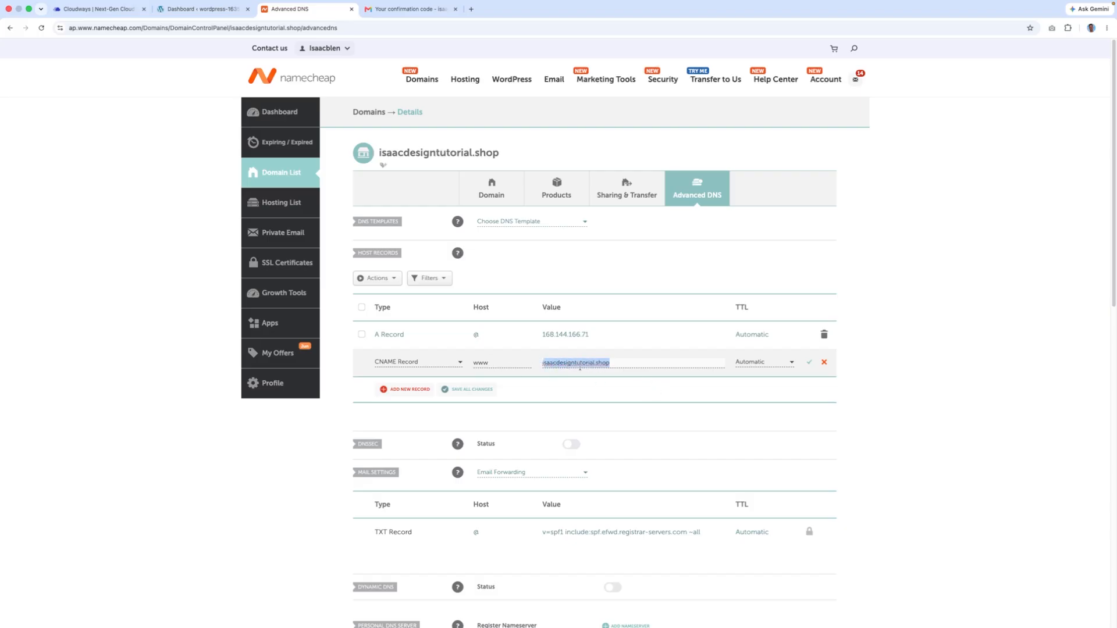
click(621, 365)
click(807, 363)
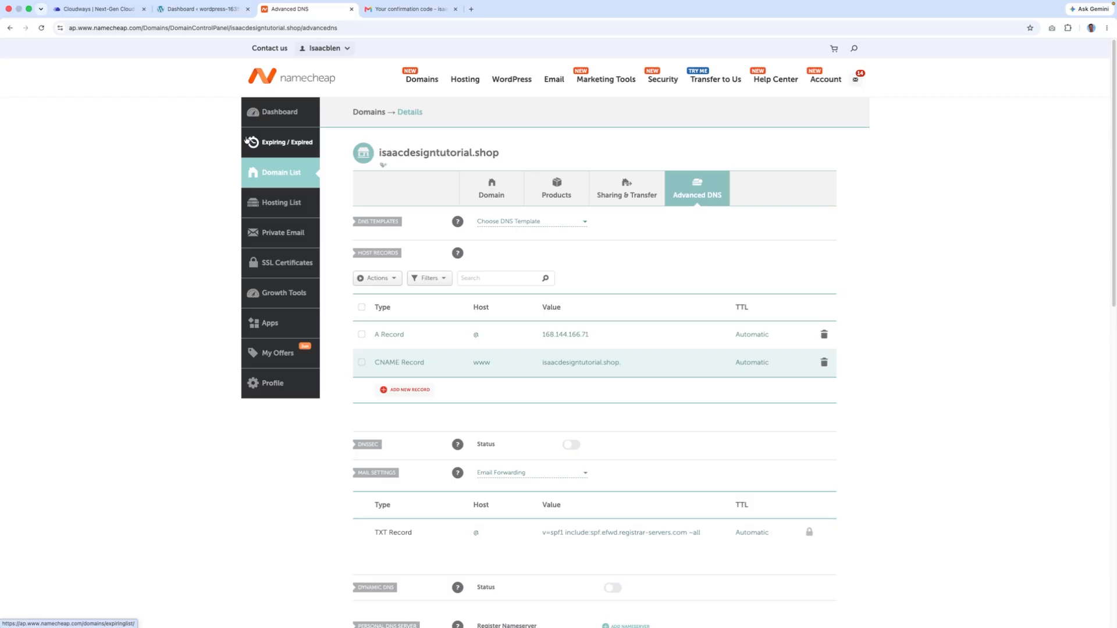
click(94, 12)
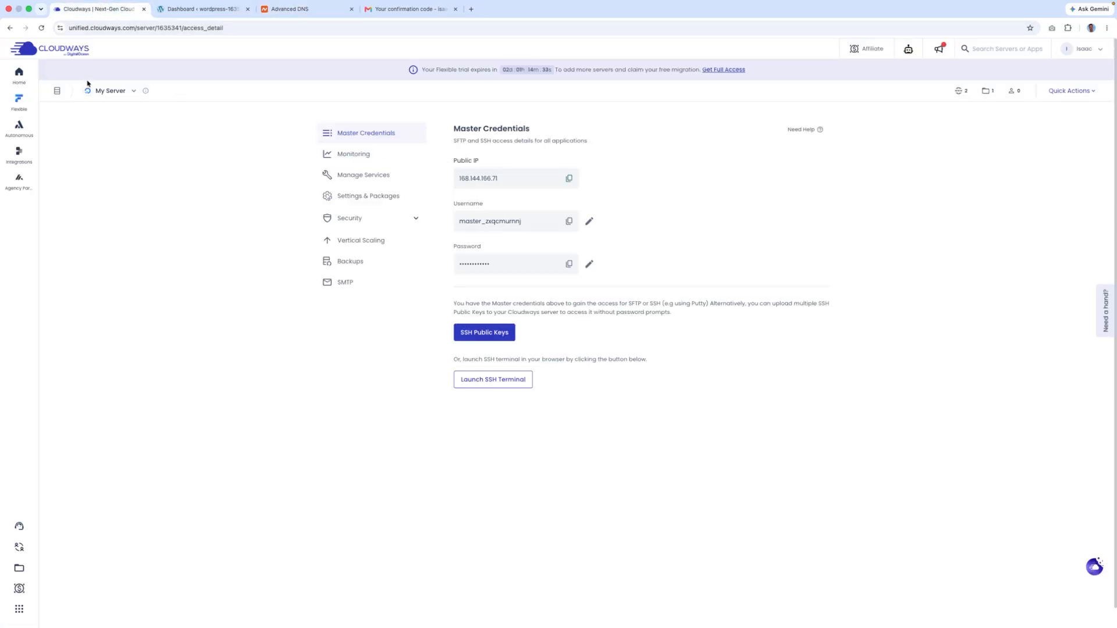
- Go to the My Website application's Domain Management page in Cloudways
mouse_move(21, 103)
click(85, 99)
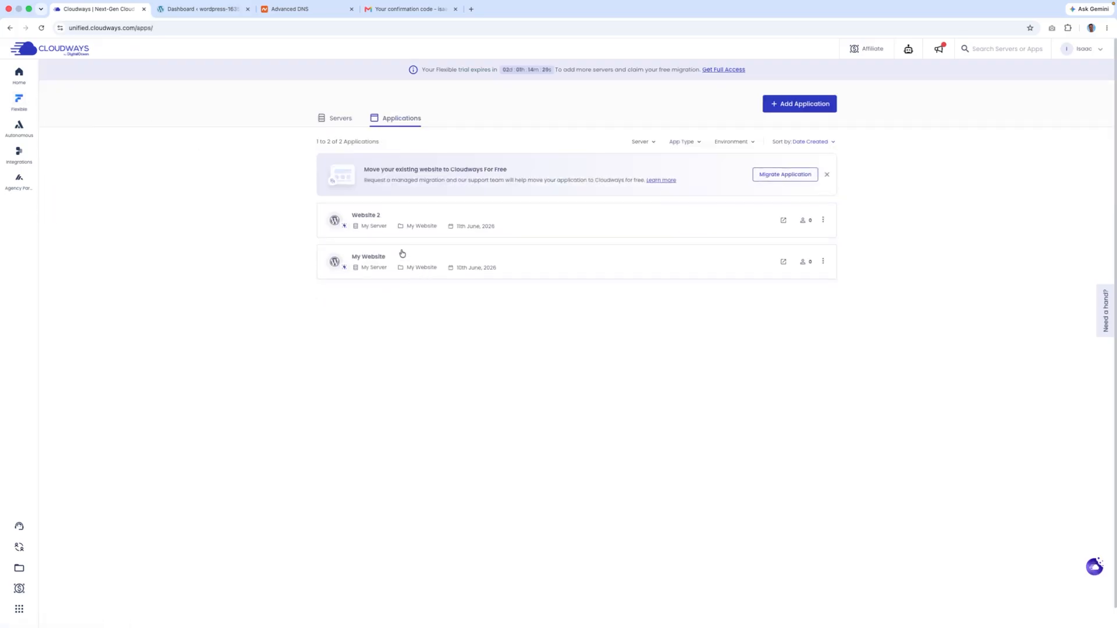
click(391, 260)
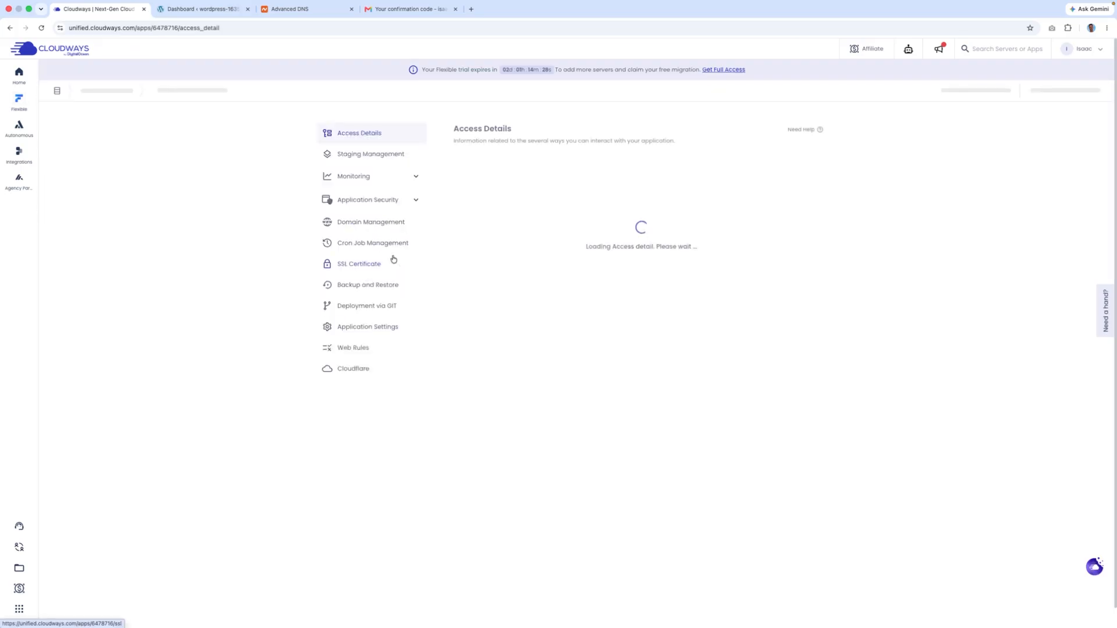
click(365, 223)
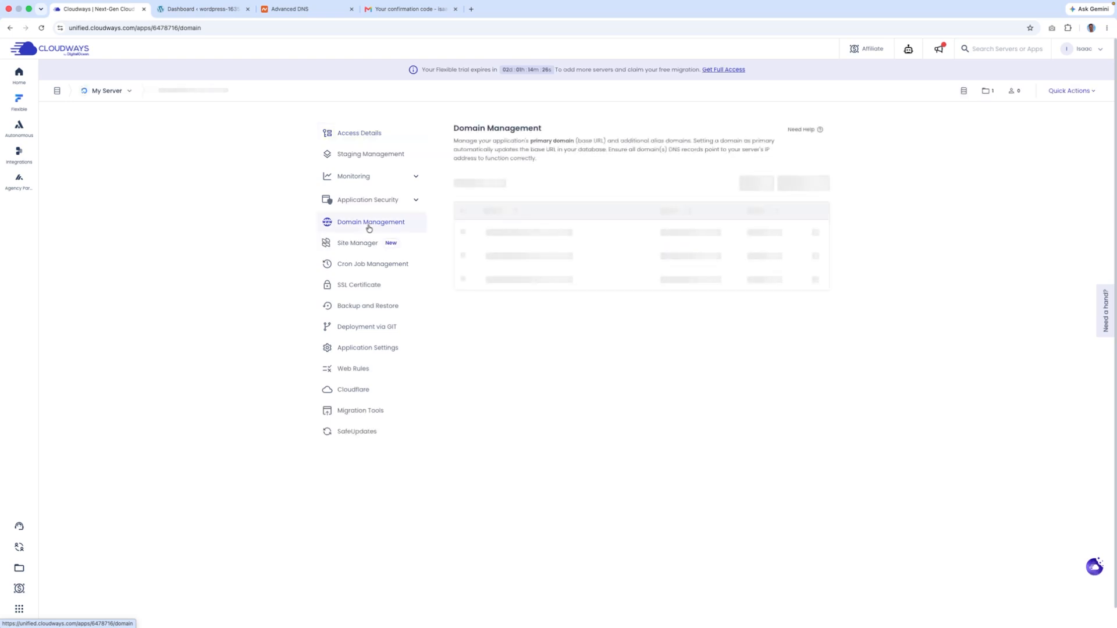
click(788, 184)
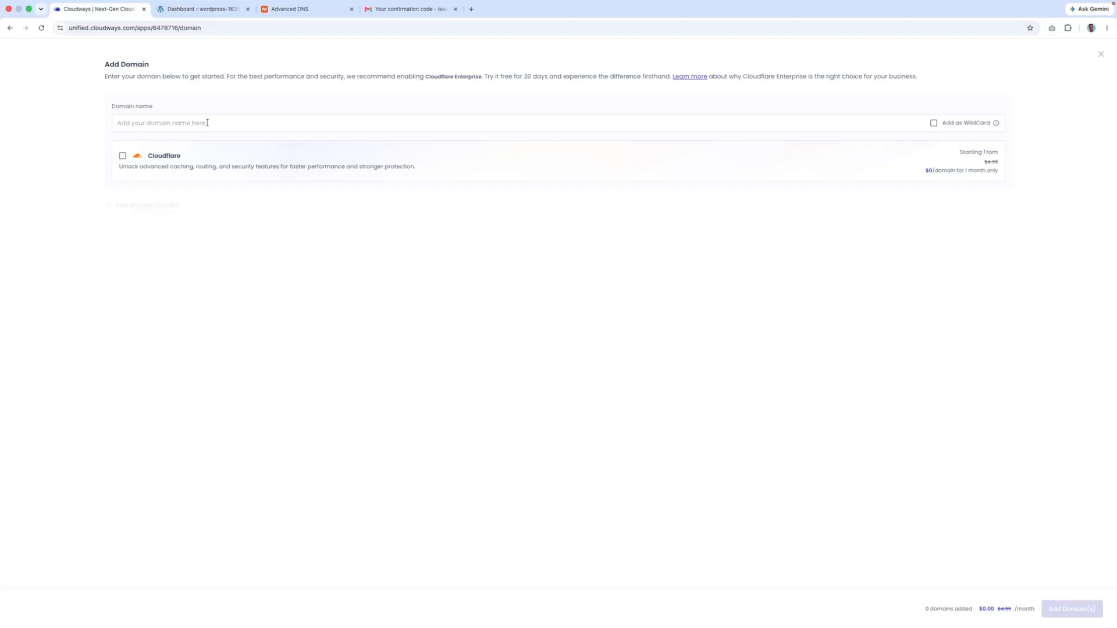
key(super+v)
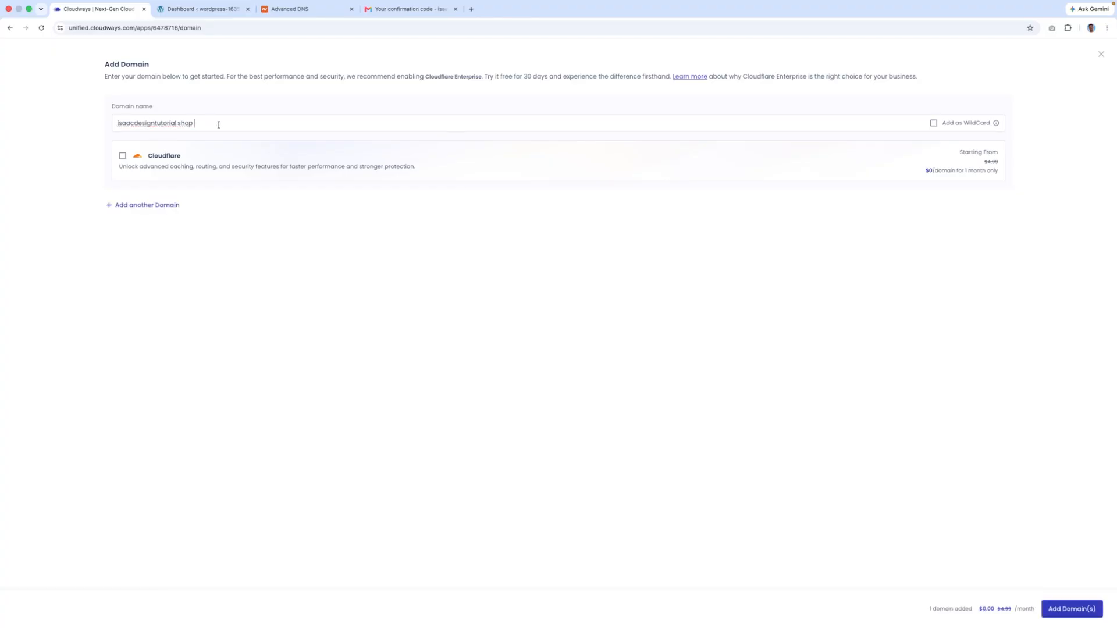
click(135, 205)
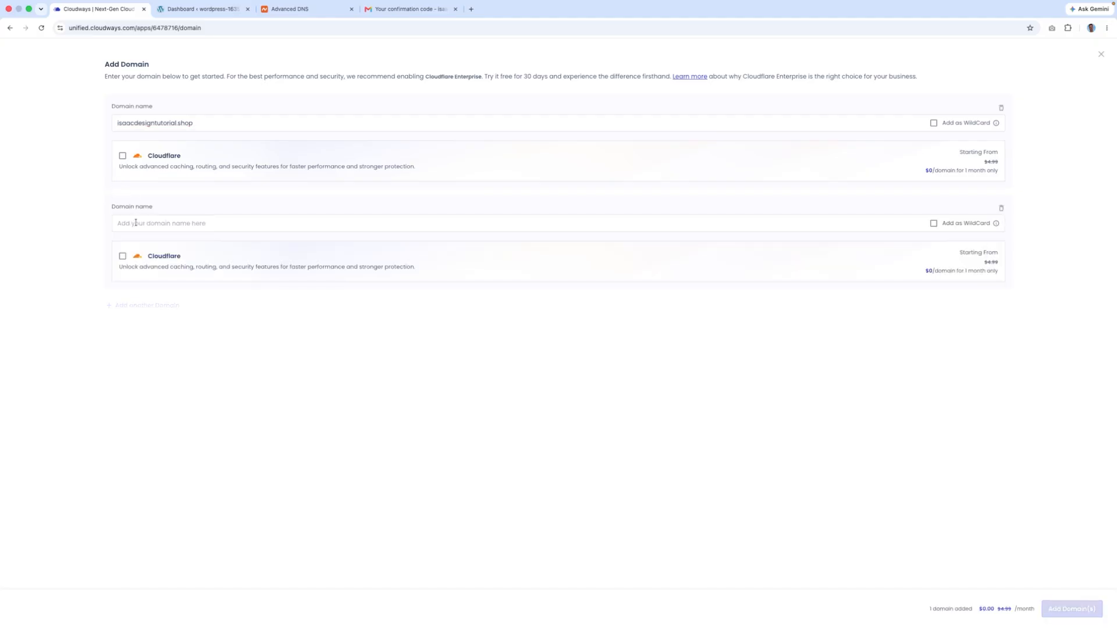
text(www)
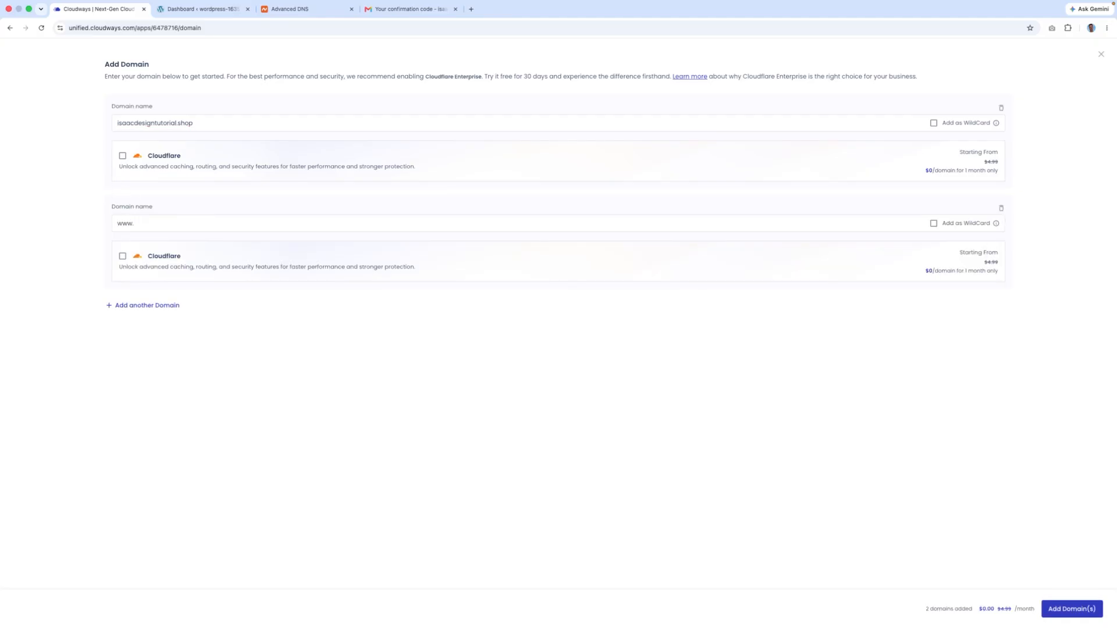
text(.)
key(super+v)
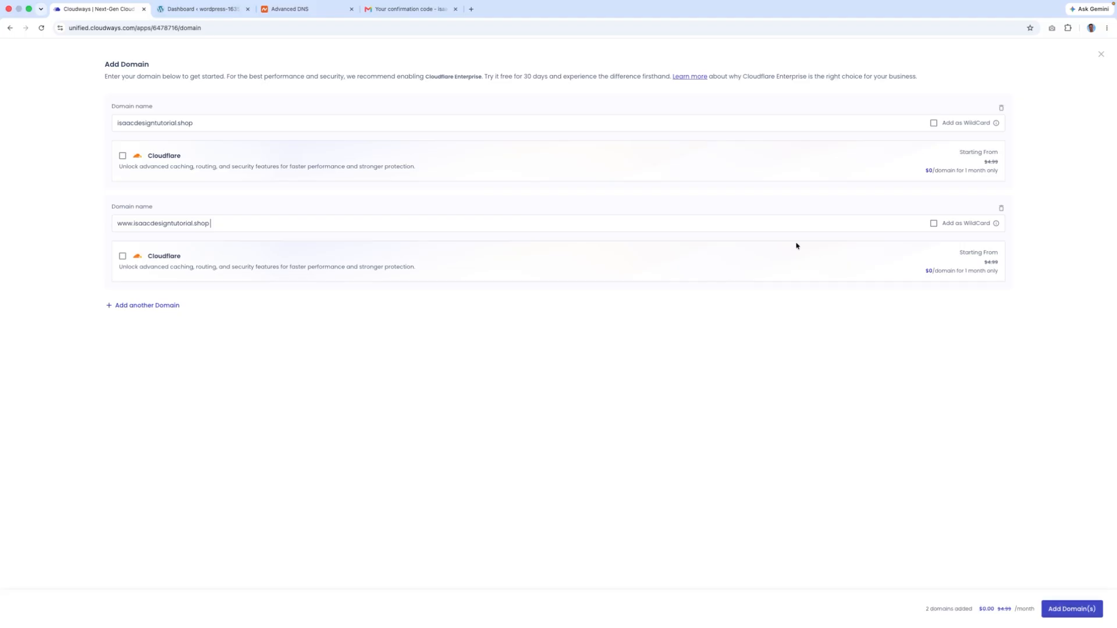
drag(118, 123, 61, 115)
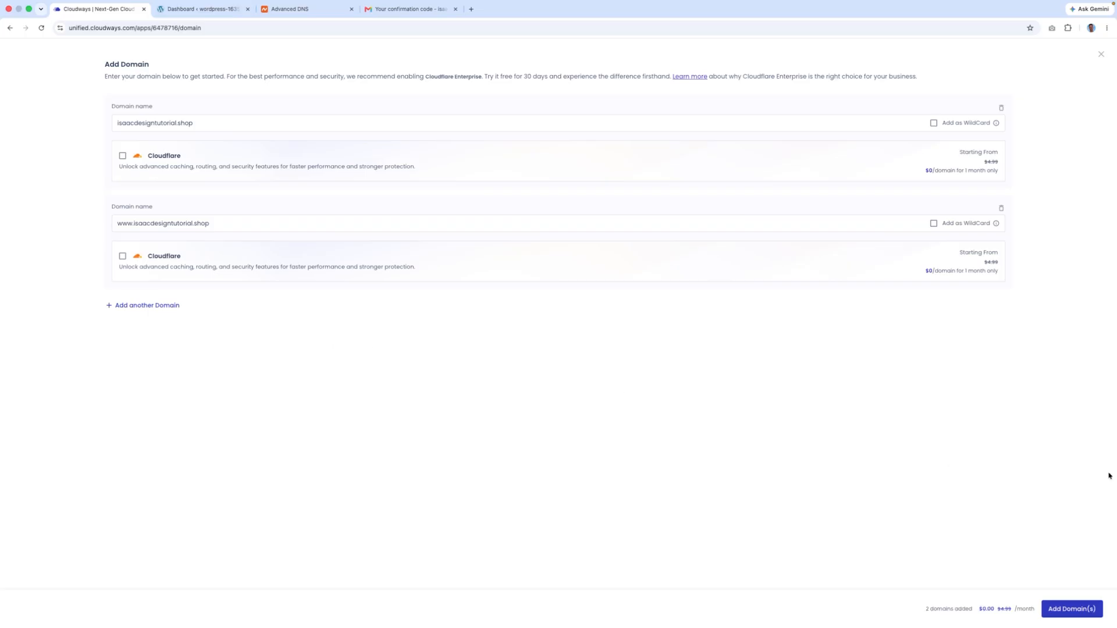
click(1080, 609)
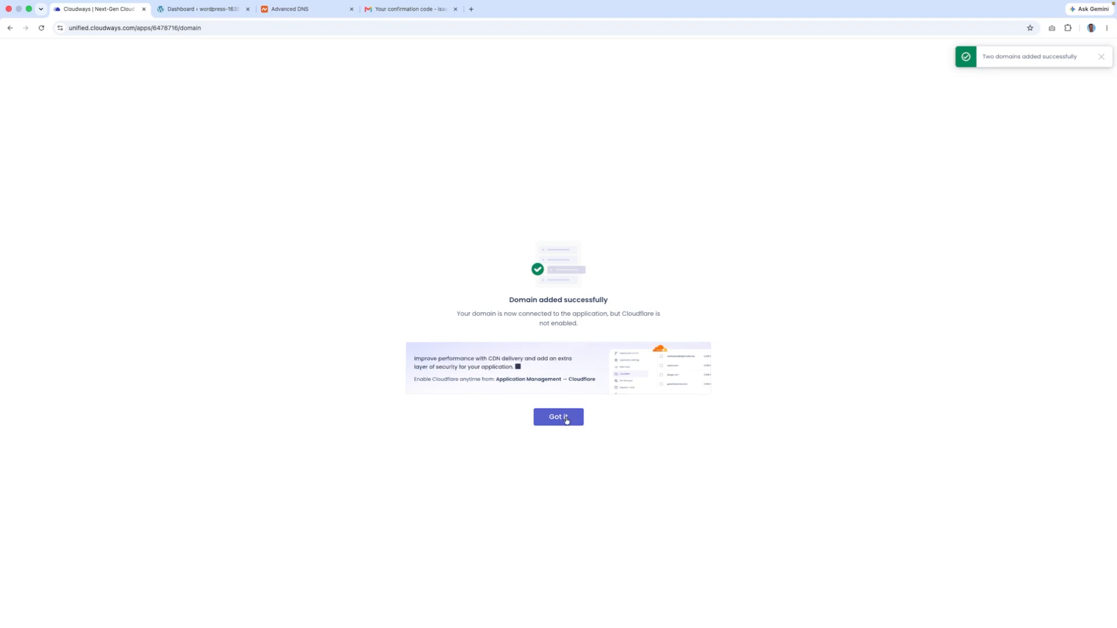
- Dismiss the domain-added message and open the actions menu for isaacdesigntutorial.shop
click(566, 422)
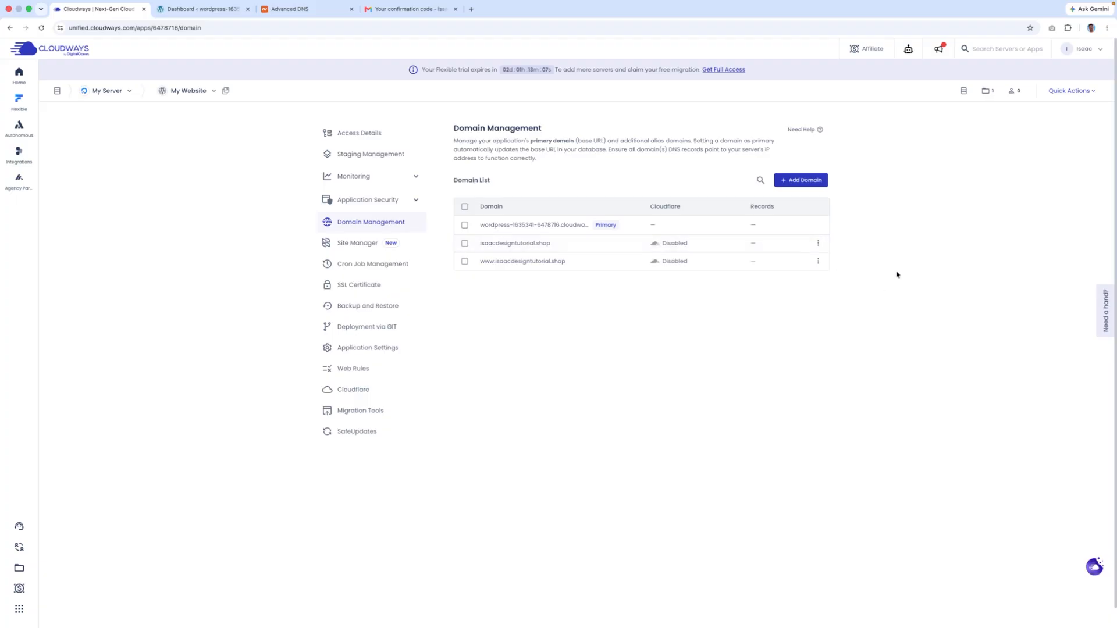
click(819, 244)
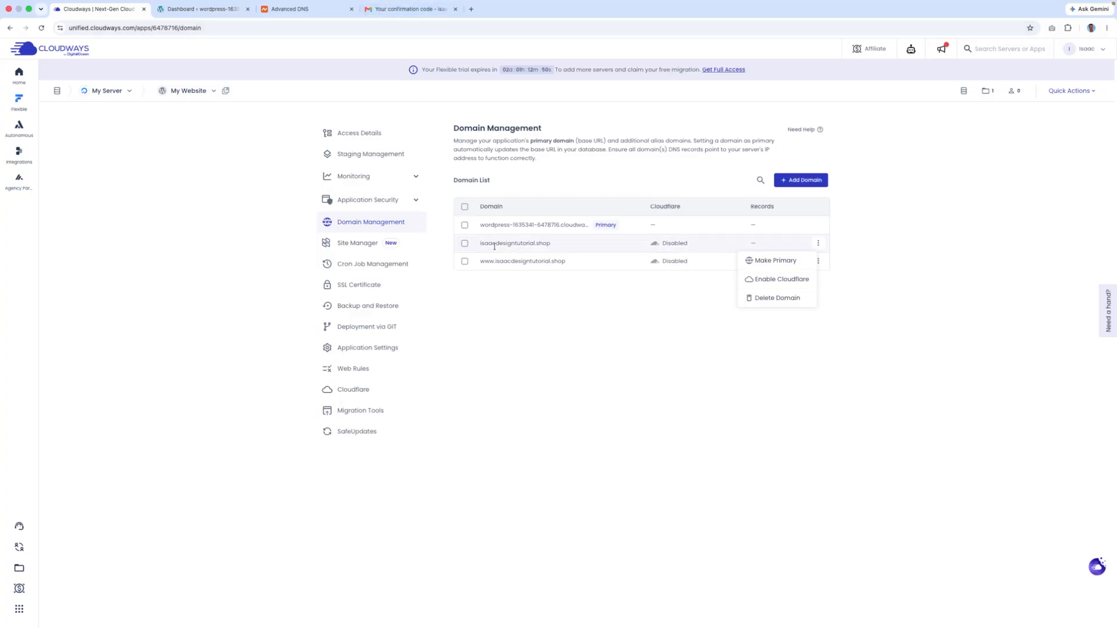
click(407, 8)
click(104, 8)
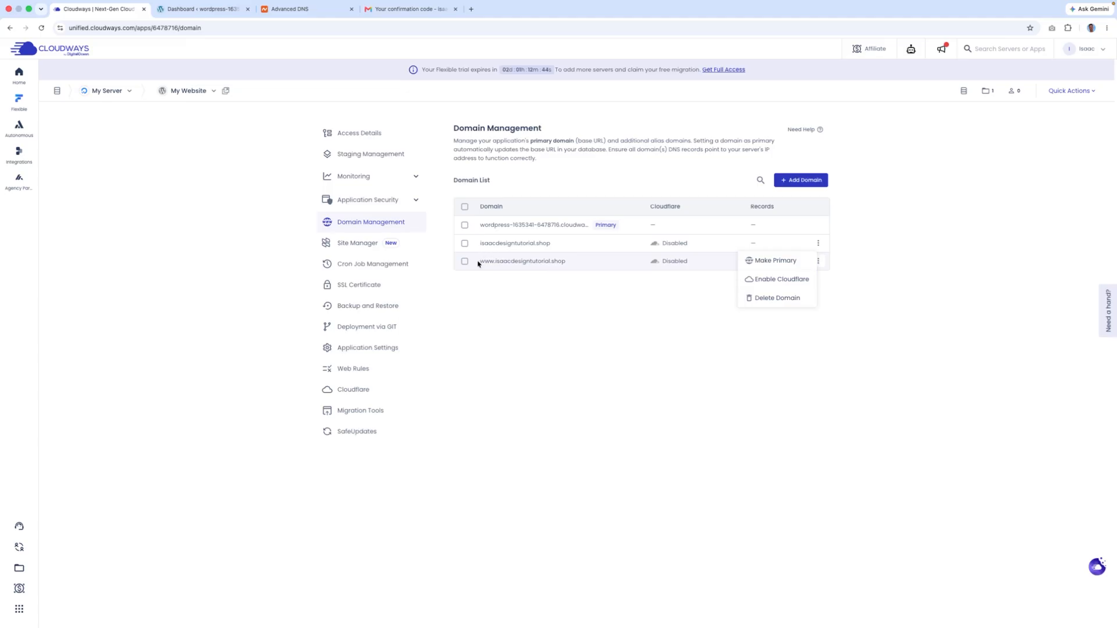
drag(478, 263, 605, 269)
click(566, 280)
- Compare the listed domain names, then reopen isaacdesigntutorial.shop's actions menu
drag(481, 243, 621, 254)
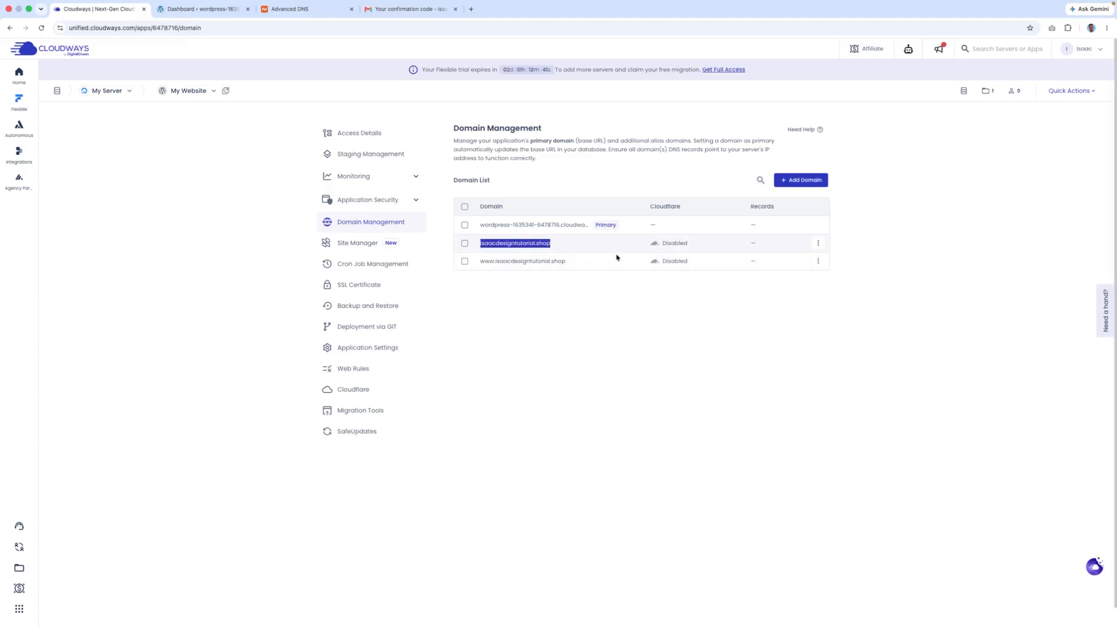
click(481, 246)
drag(482, 244, 612, 247)
key(super+c)
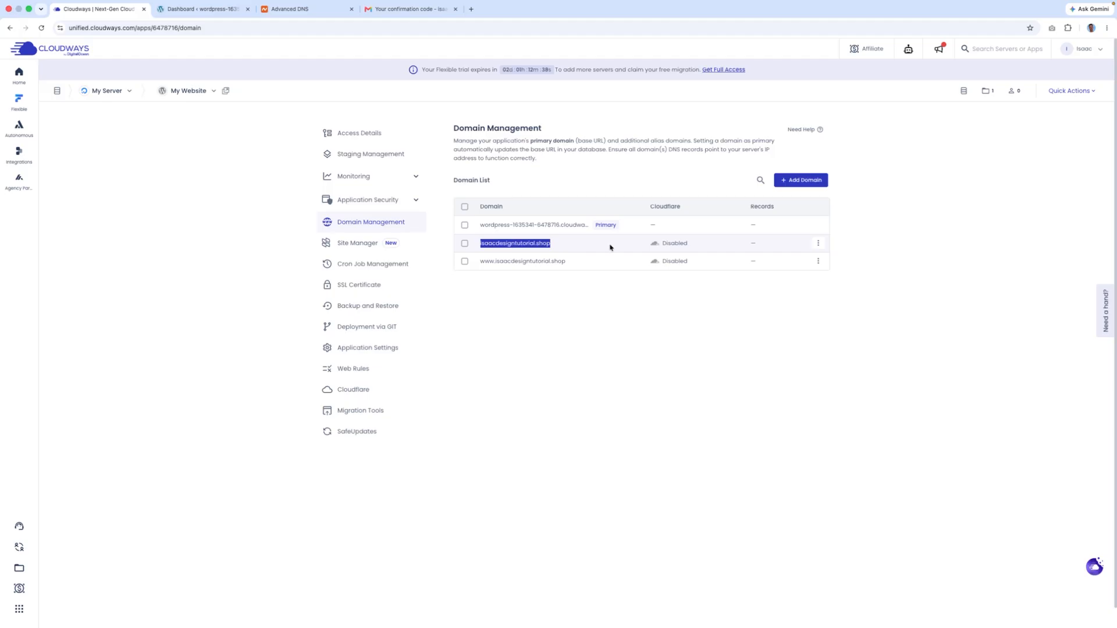
click(547, 287)
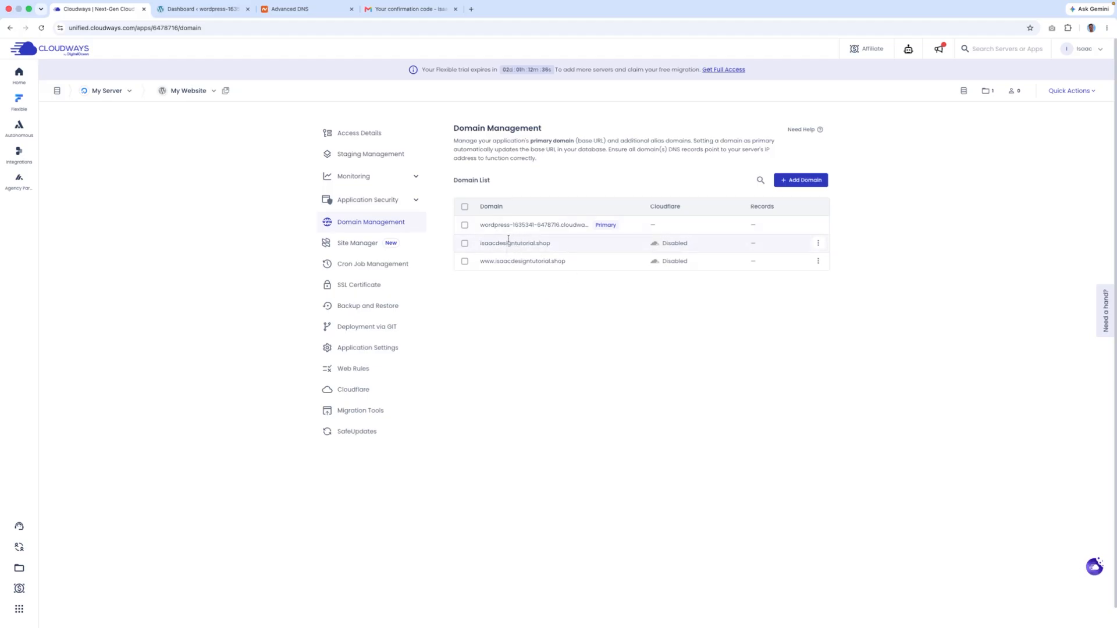
click(818, 243)
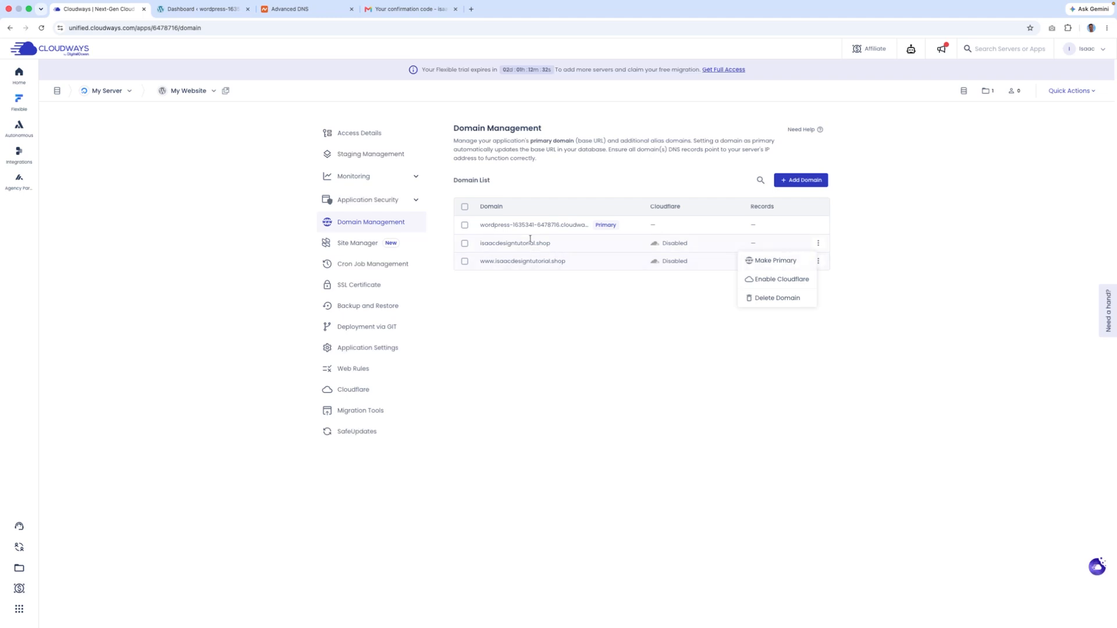
drag(481, 225, 604, 228)
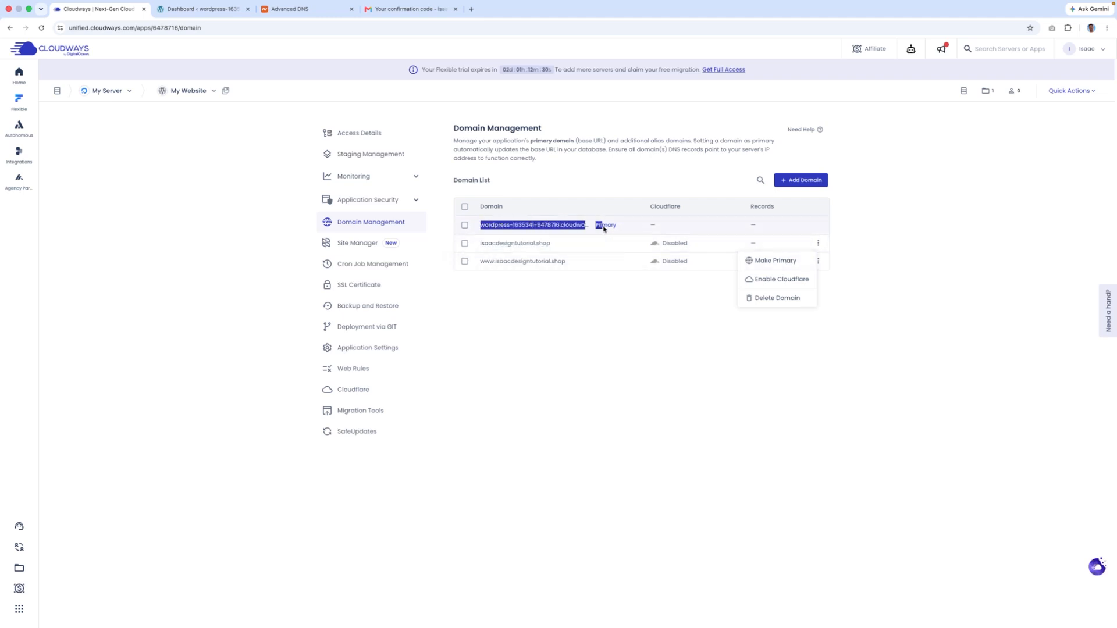
click(540, 247)
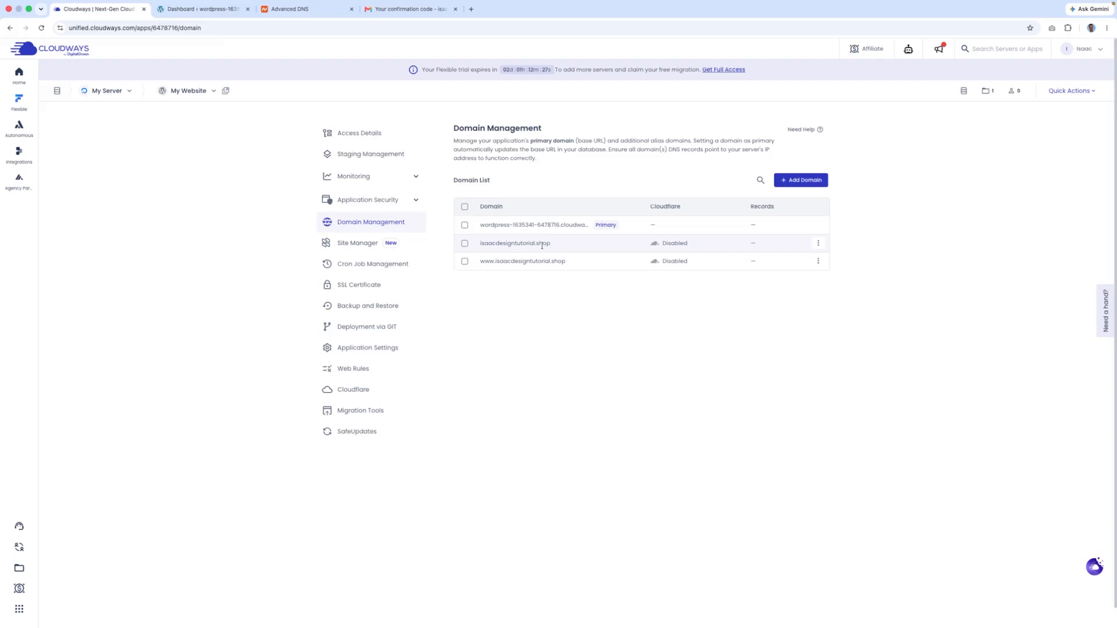
click(818, 244)
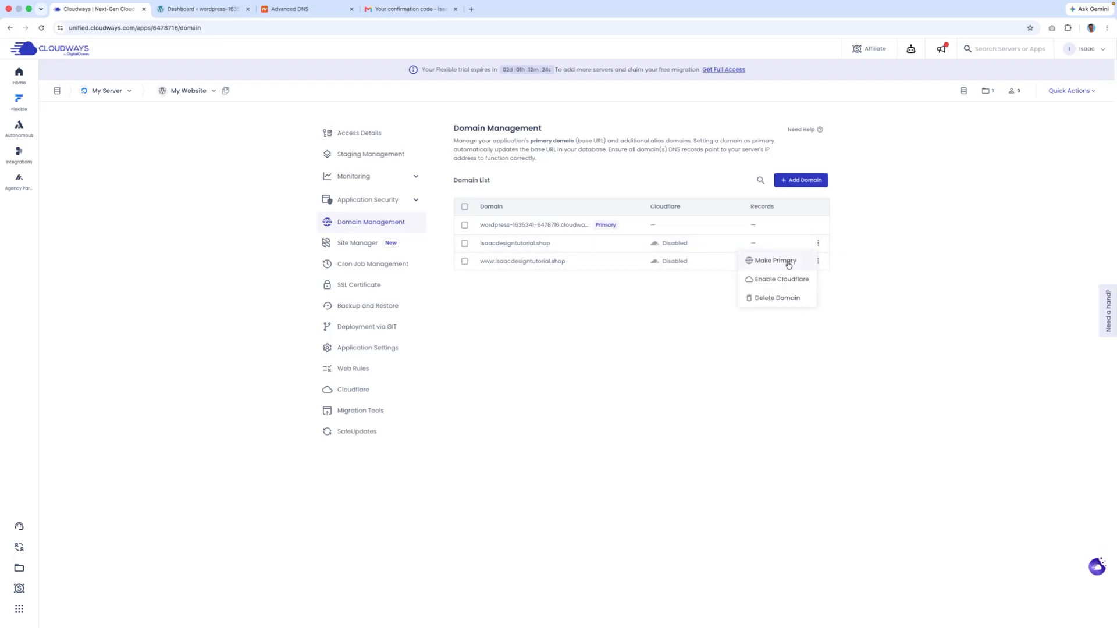
- Make isaacdesigntutorial.shop the primary domain and confirm the switch
click(788, 263)
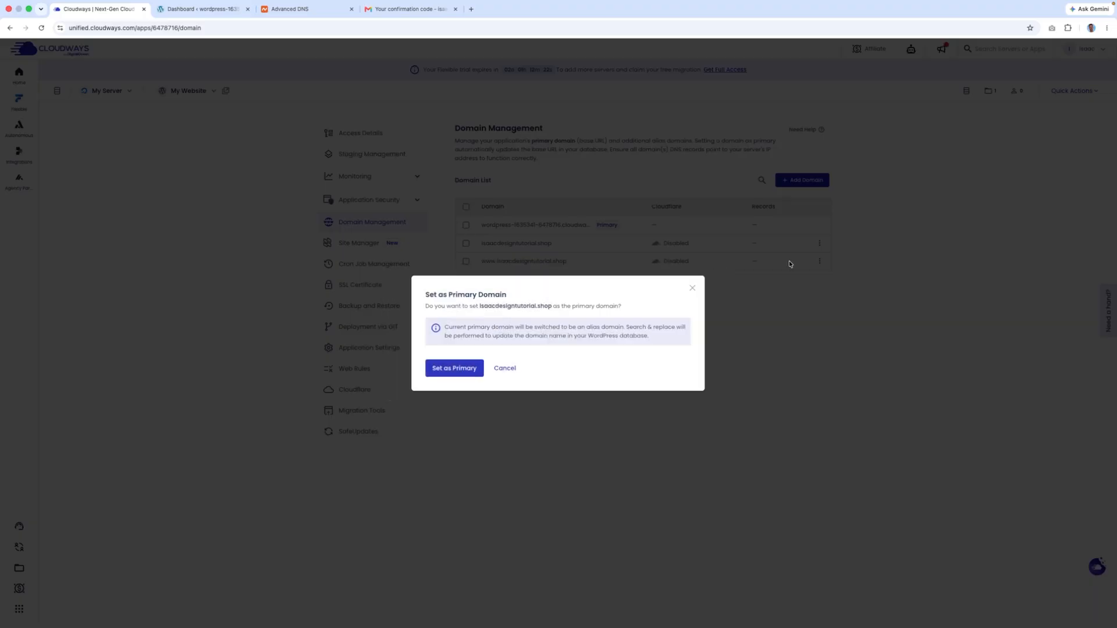
click(478, 367)
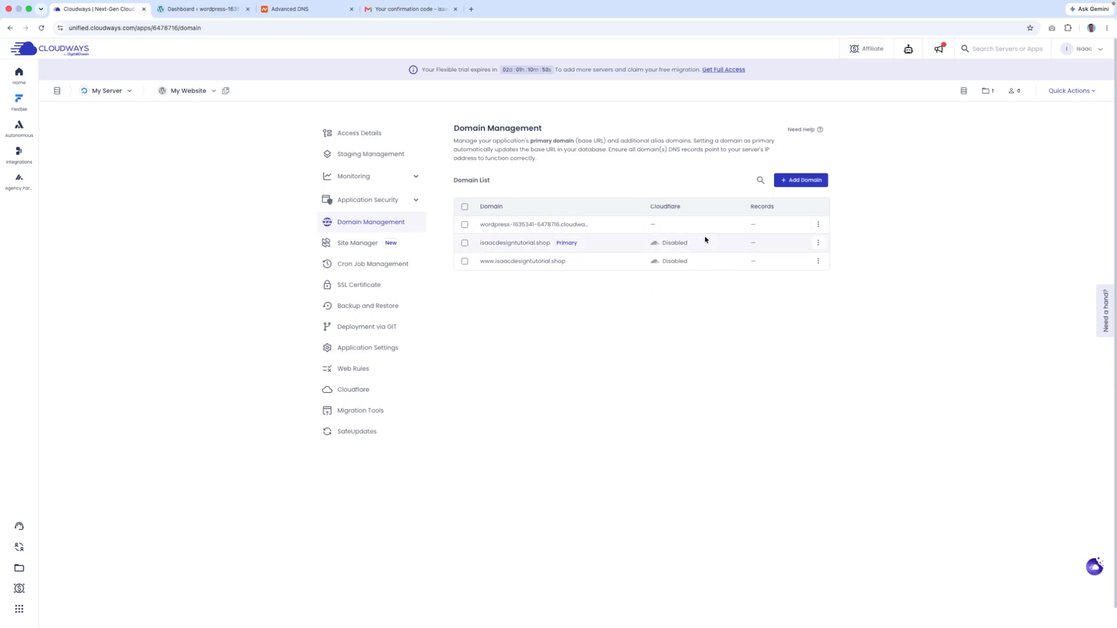
click(819, 244)
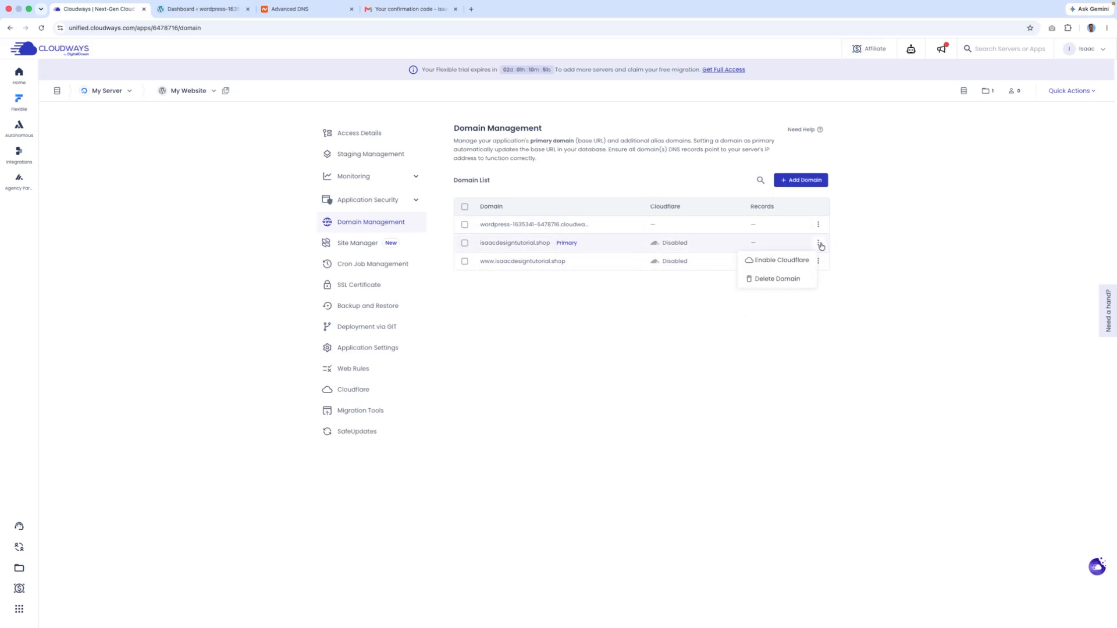
click(763, 263)
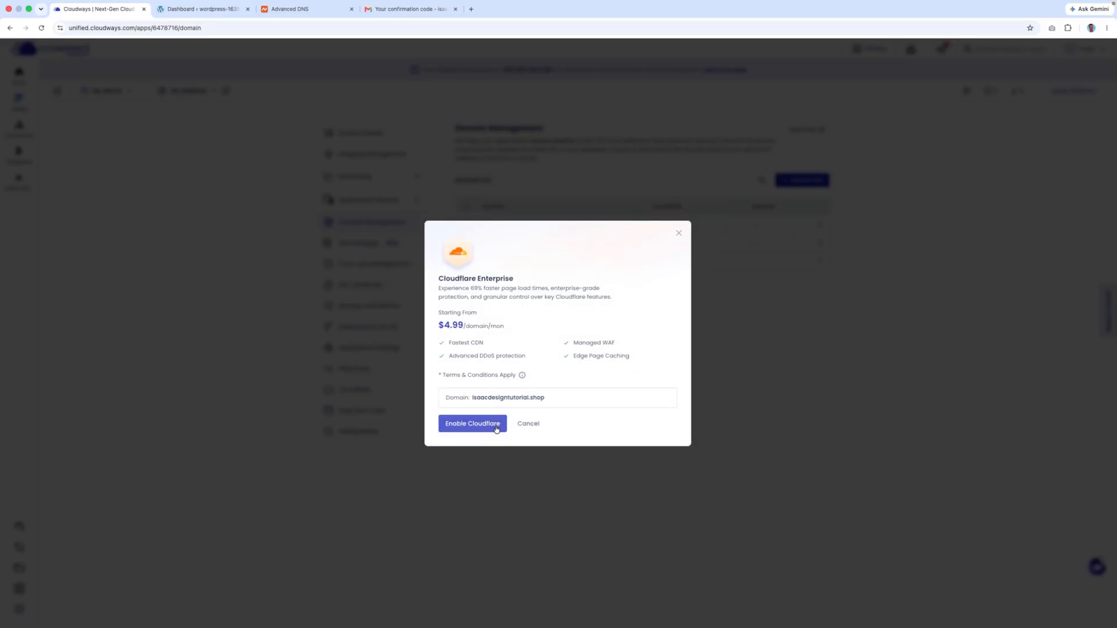
drag(440, 296, 537, 291)
triple_click(442, 286)
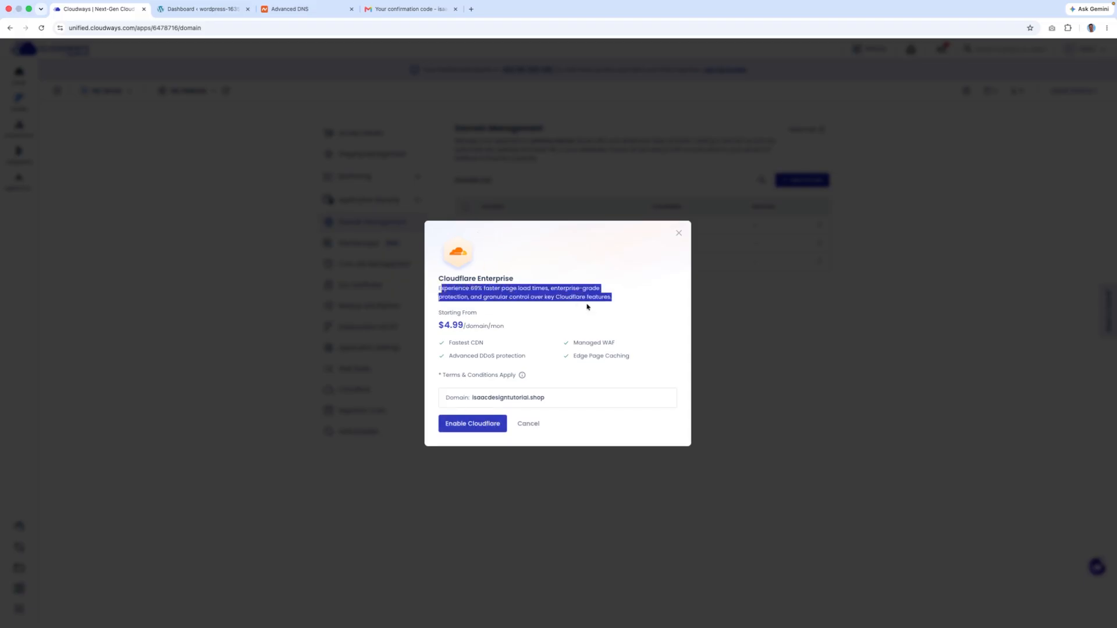
click(485, 289)
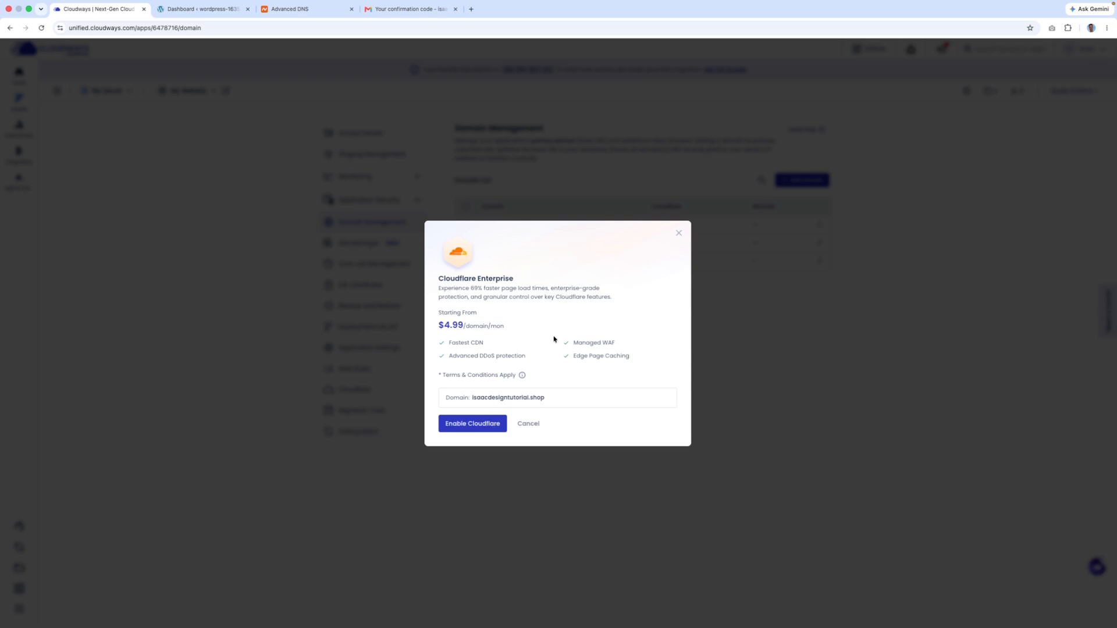
double_click(477, 343)
click(493, 345)
click(527, 424)
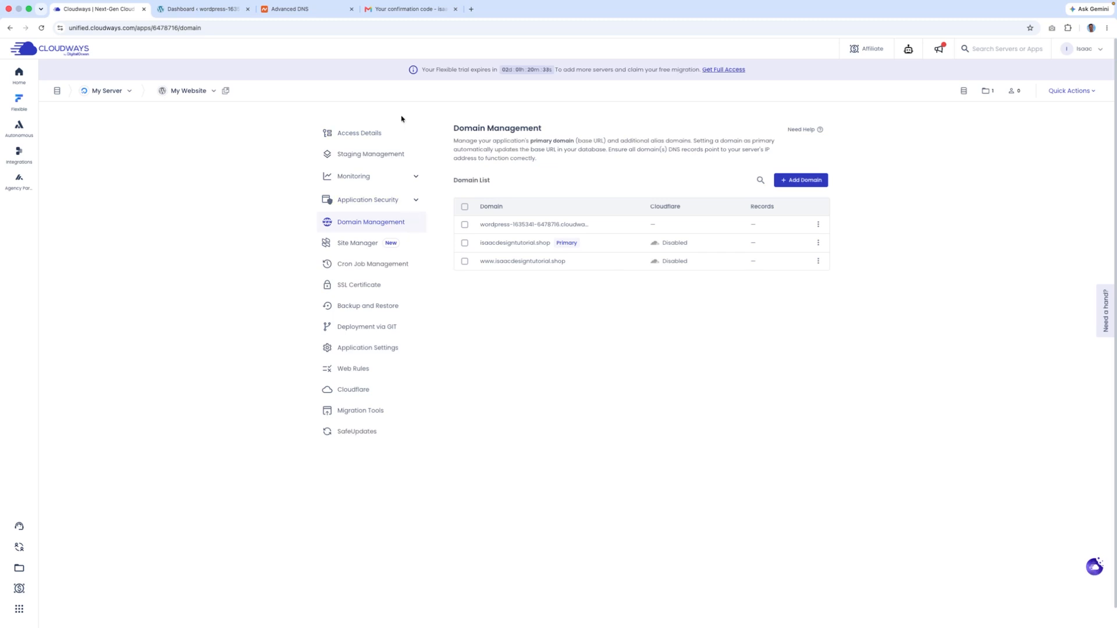
- Open the Application URL isaacdesigntutorial.shop from Access Details in a new tab
click(384, 138)
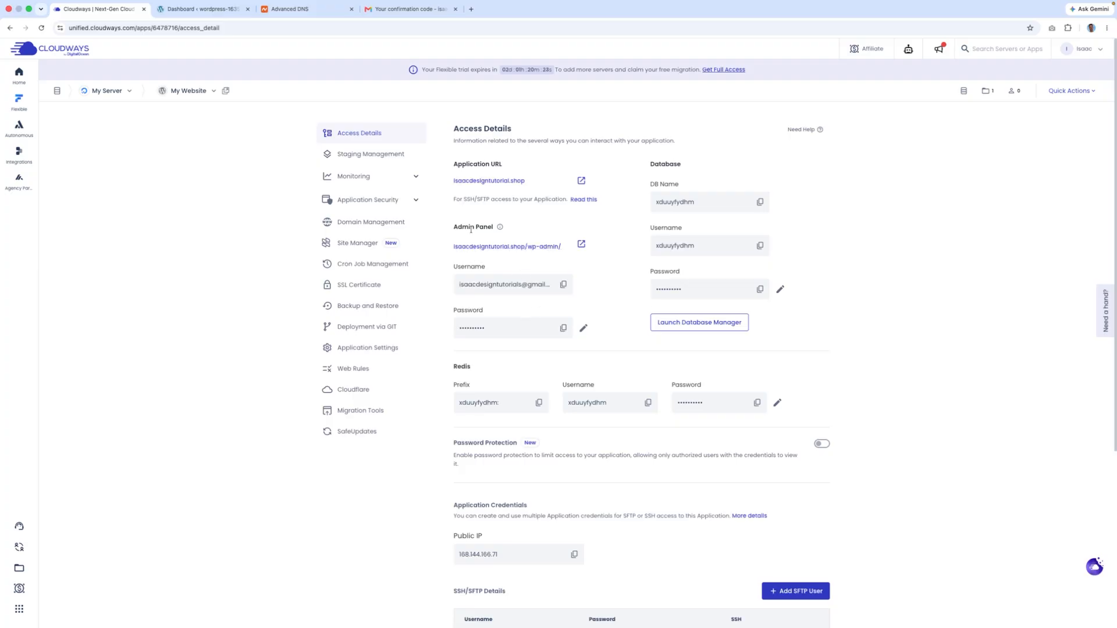
click(506, 185)
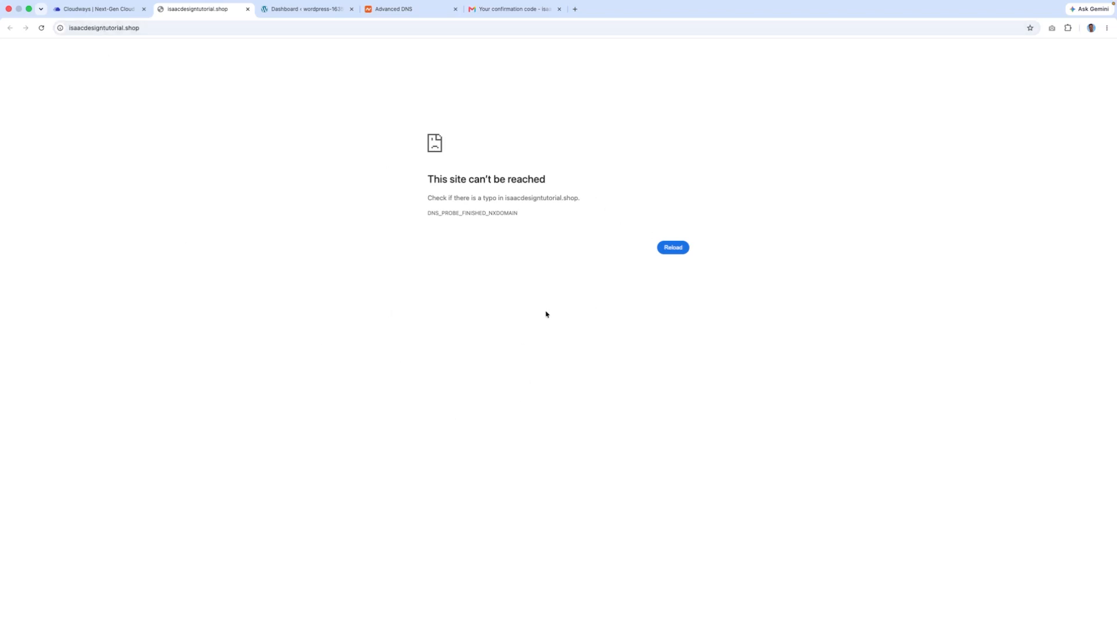
- Reload the still-unreachable isaacdesigntutorial.shop tab twice, then close it
click(42, 29)
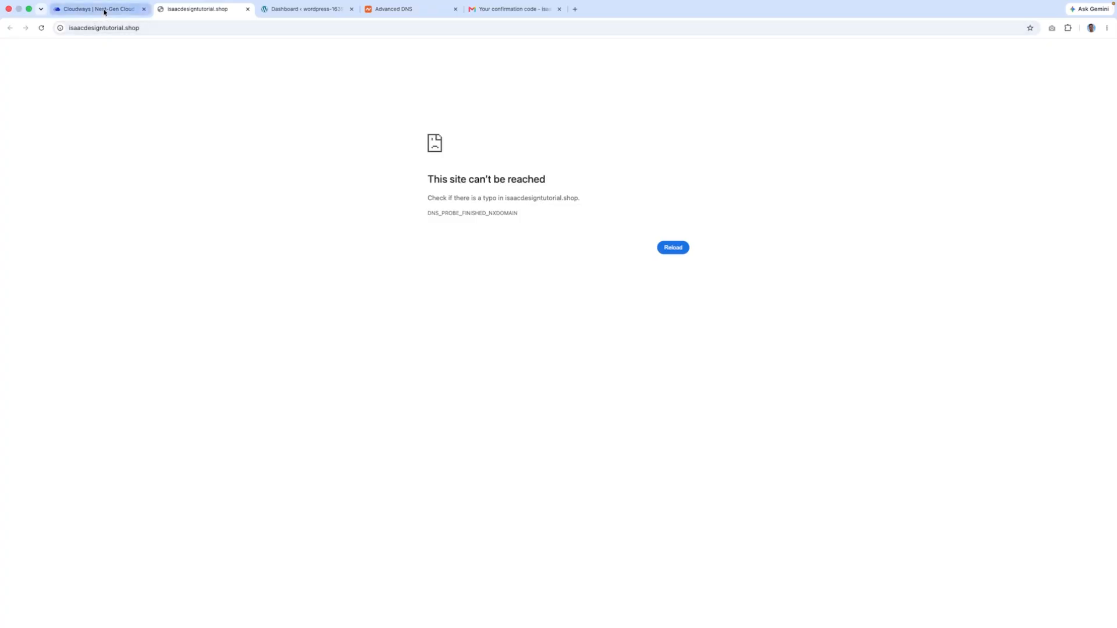
click(99, 9)
click(178, 10)
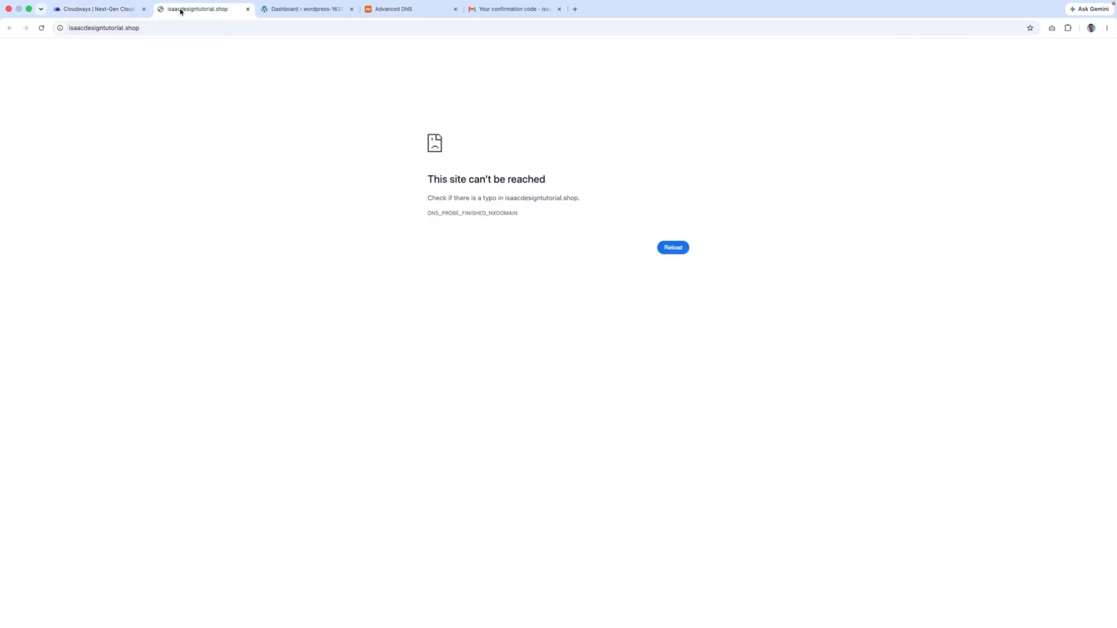
click(41, 28)
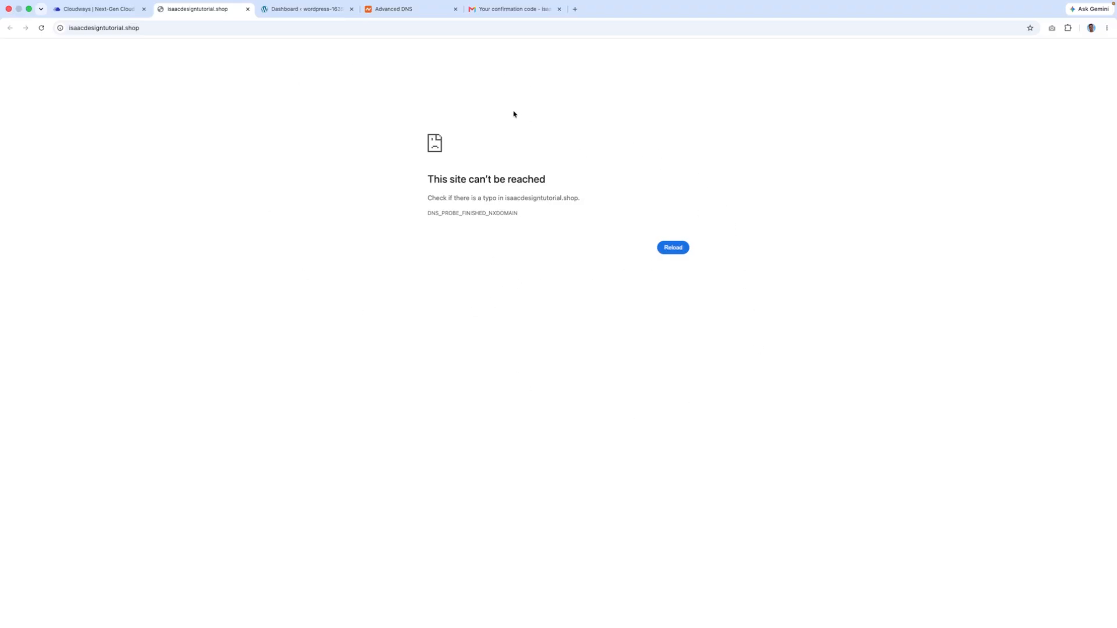
click(247, 10)
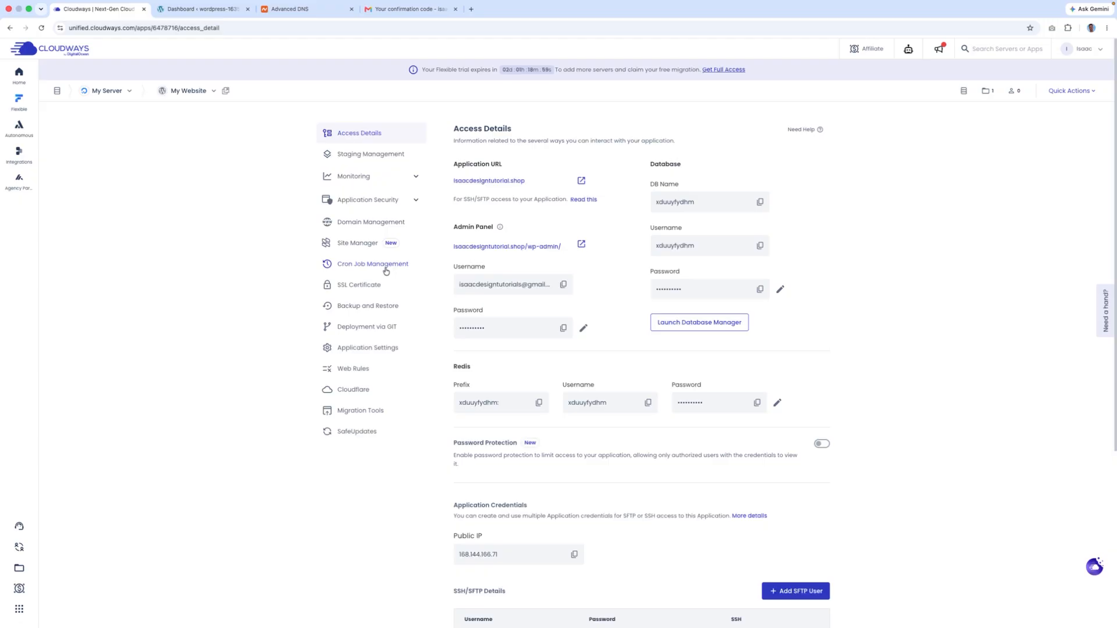
- Open the application's SSL Certificate page and select the Email Address field
click(374, 284)
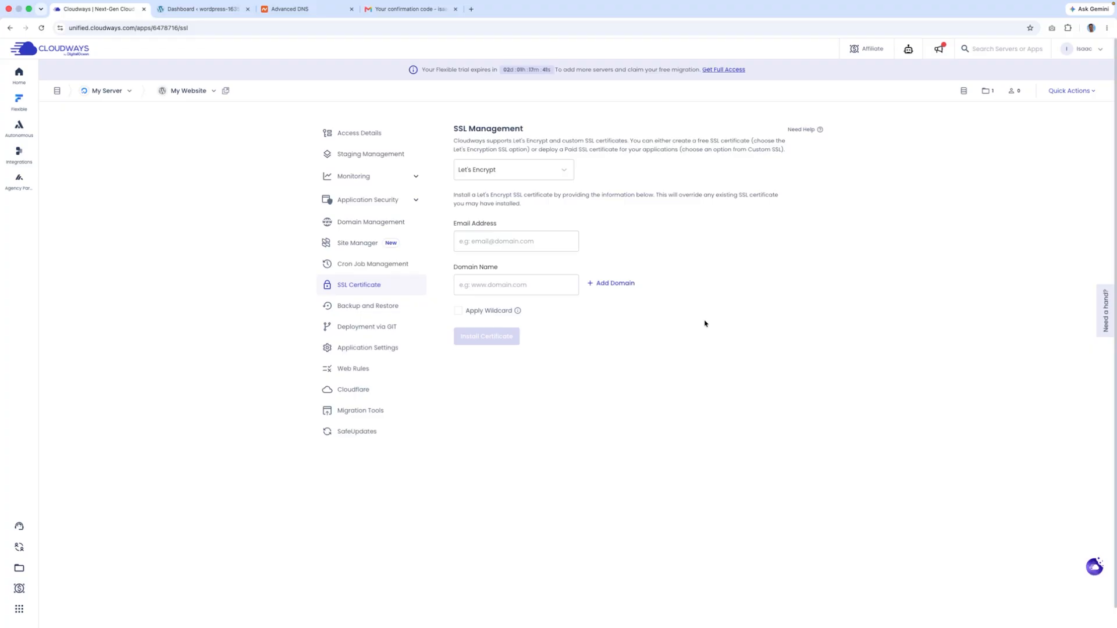
click(498, 236)
- Choose Let's Encrypt, enter the account e-mail, and paste isaacdesigntutorial.shop as the domain
click(505, 175)
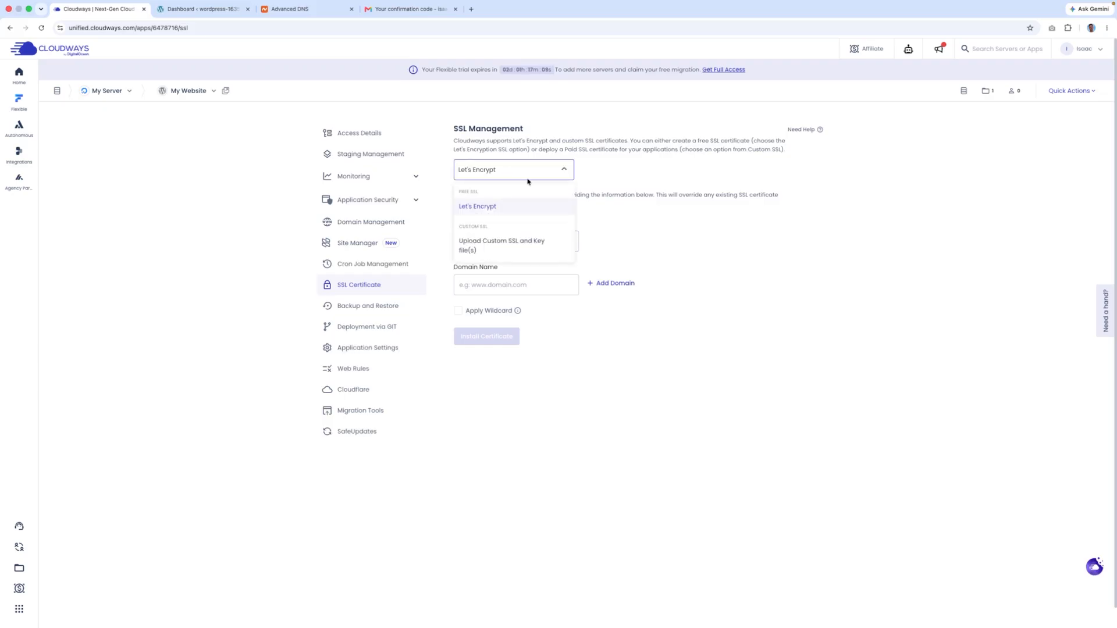
click(487, 207)
click(481, 247)
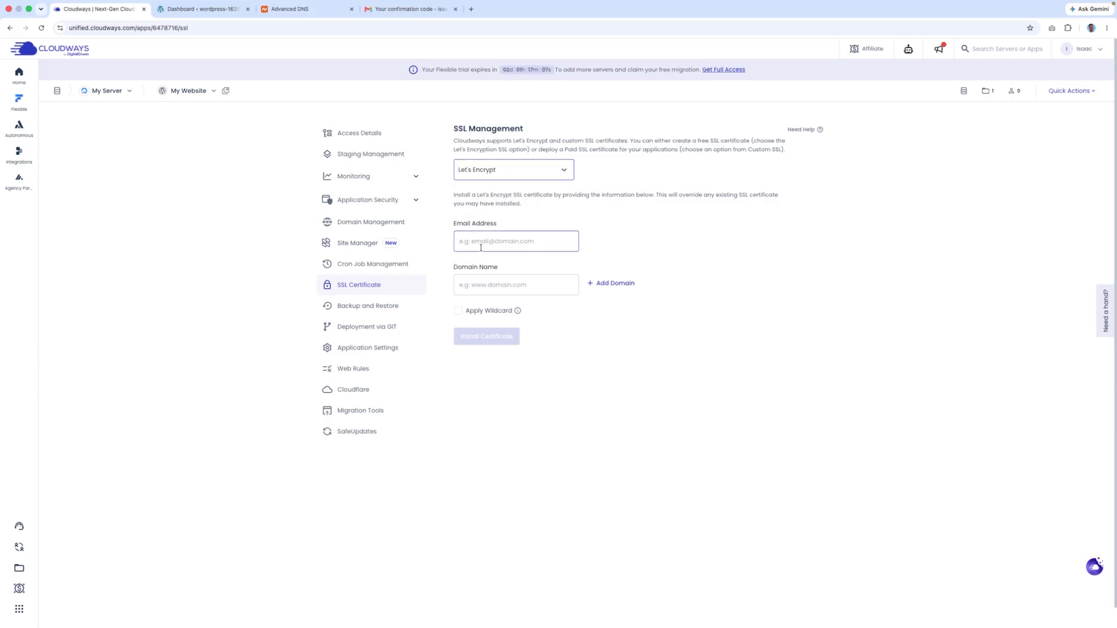
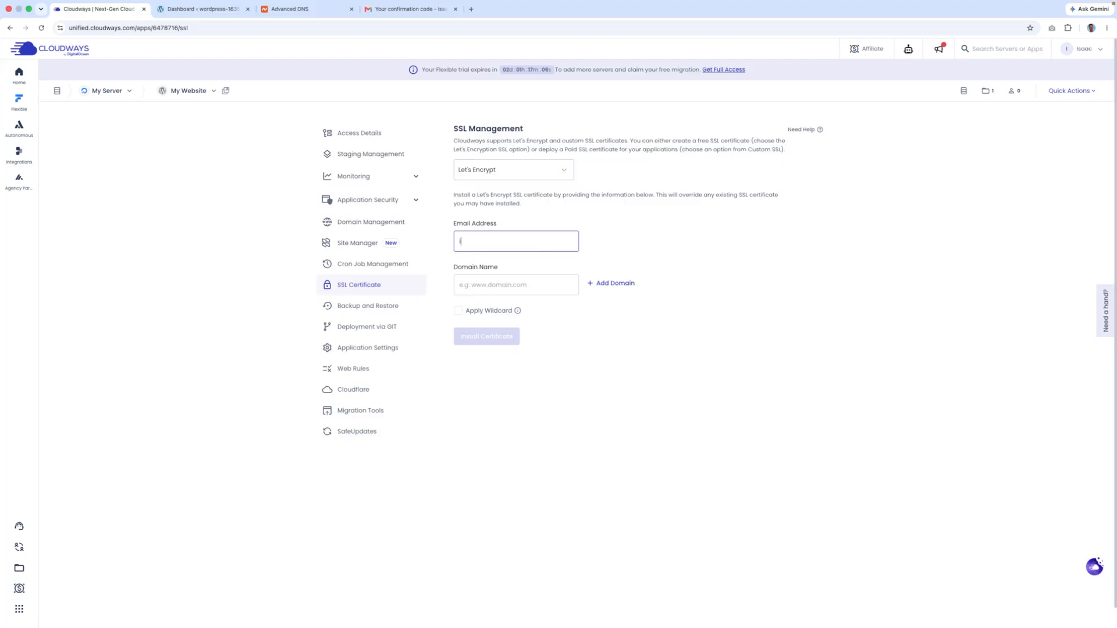
click(506, 285)
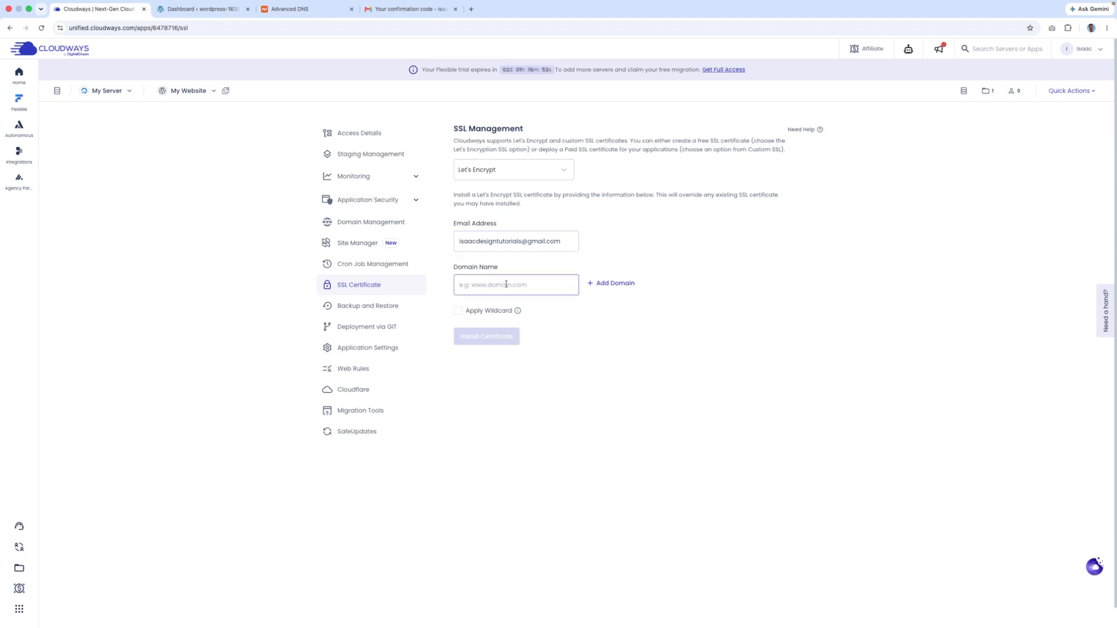
key(super+v)
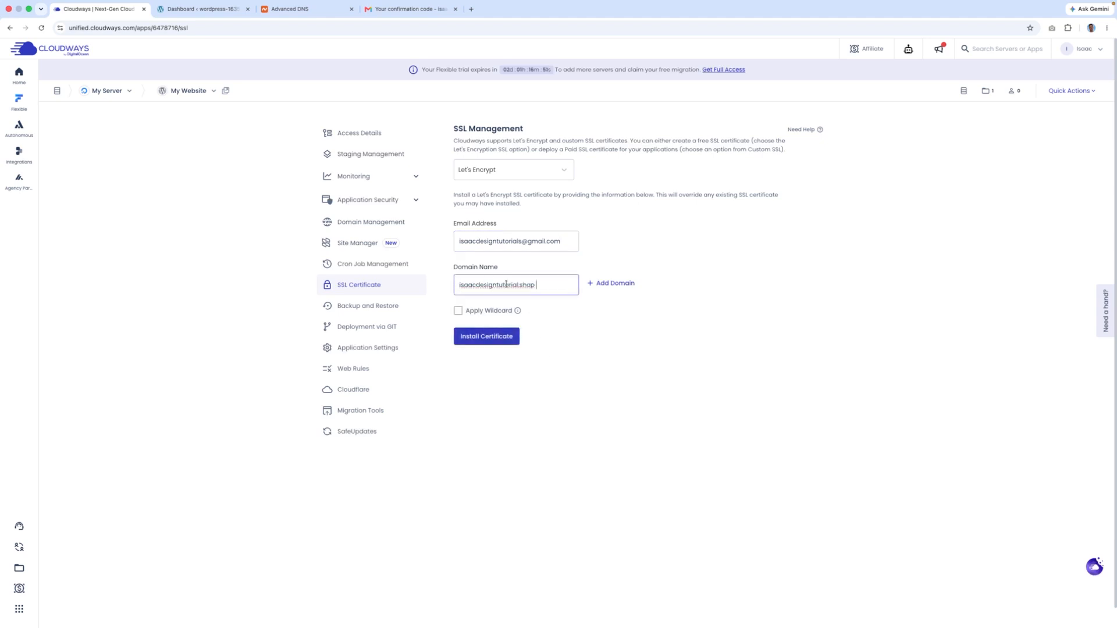
click(591, 289)
click(600, 289)
click(484, 347)
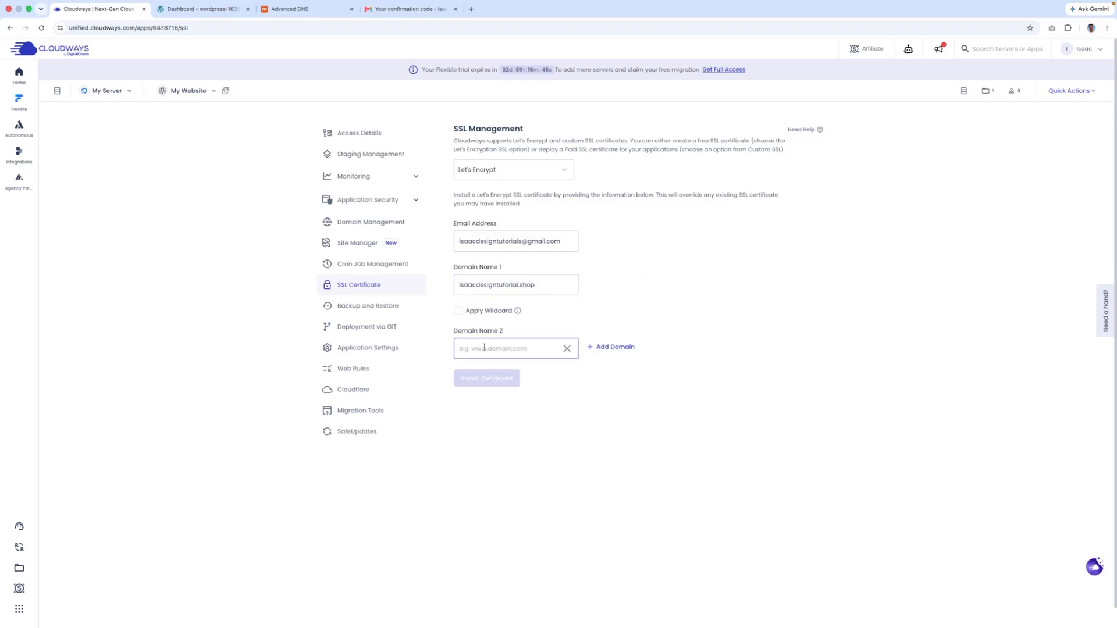
text(isaacdesigntutorial.shop)
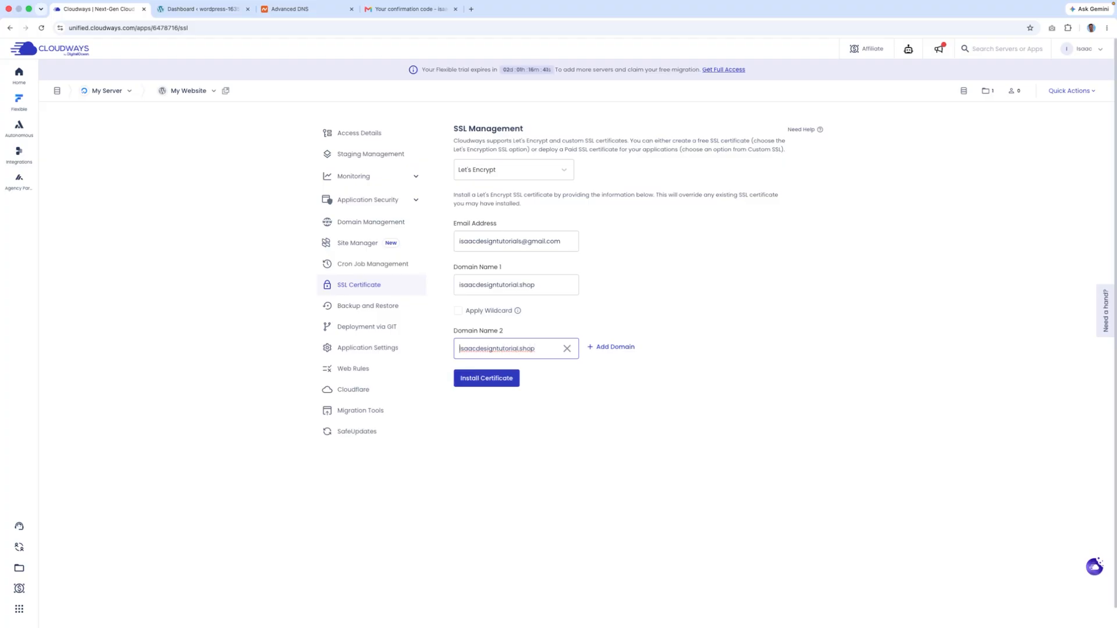
text(www.)
click(491, 377)
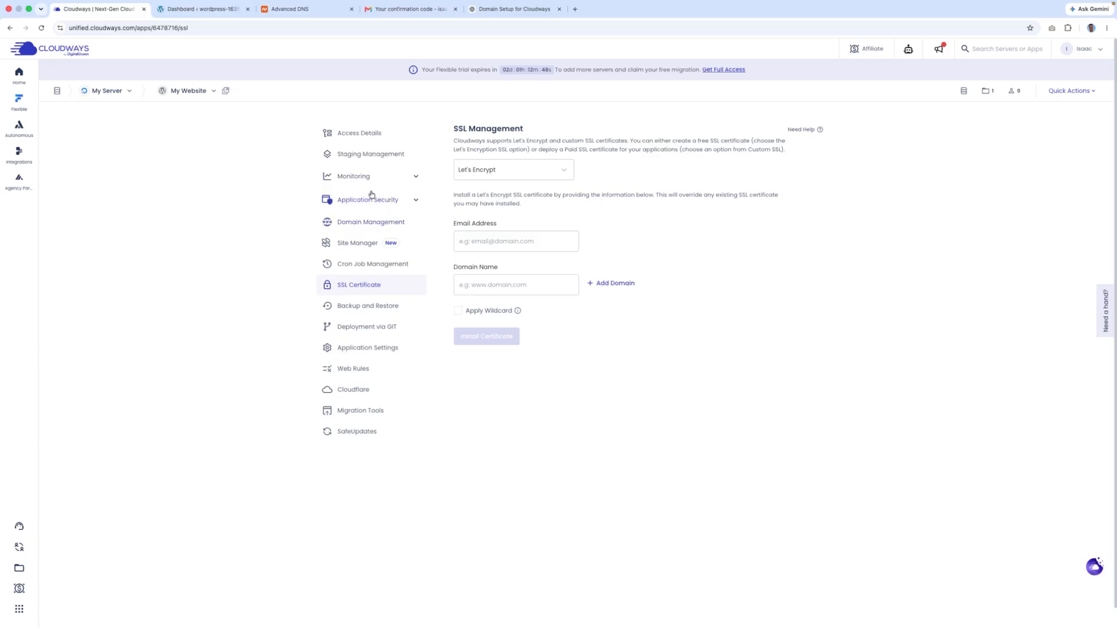
click(365, 138)
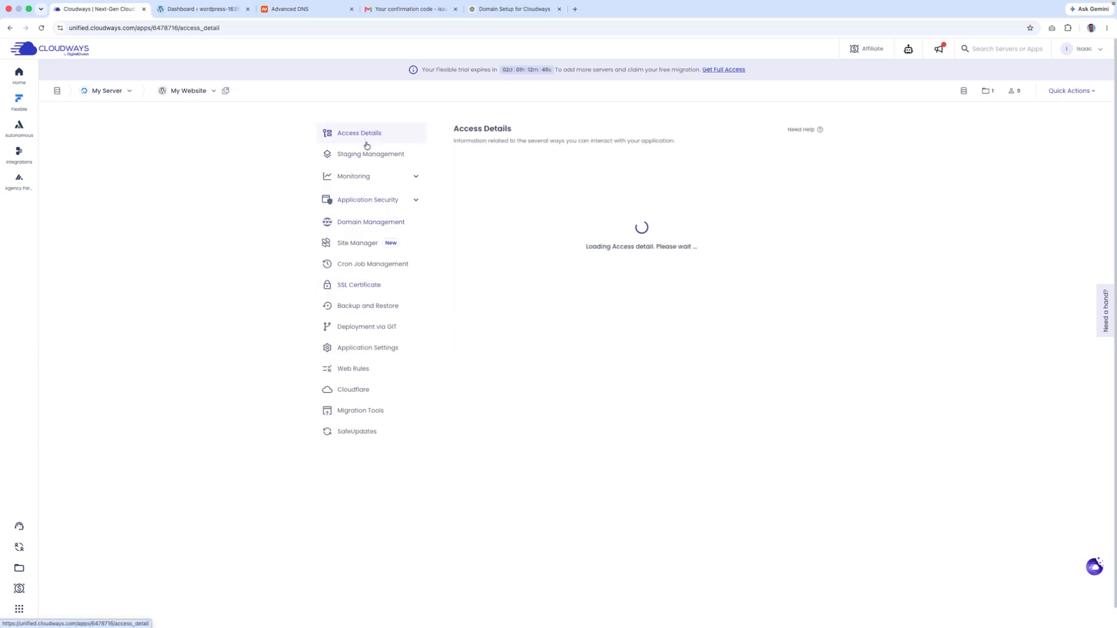
- Open the isaacdesigntutorial.shop Application URL in a new tab and reload it several times
click(498, 181)
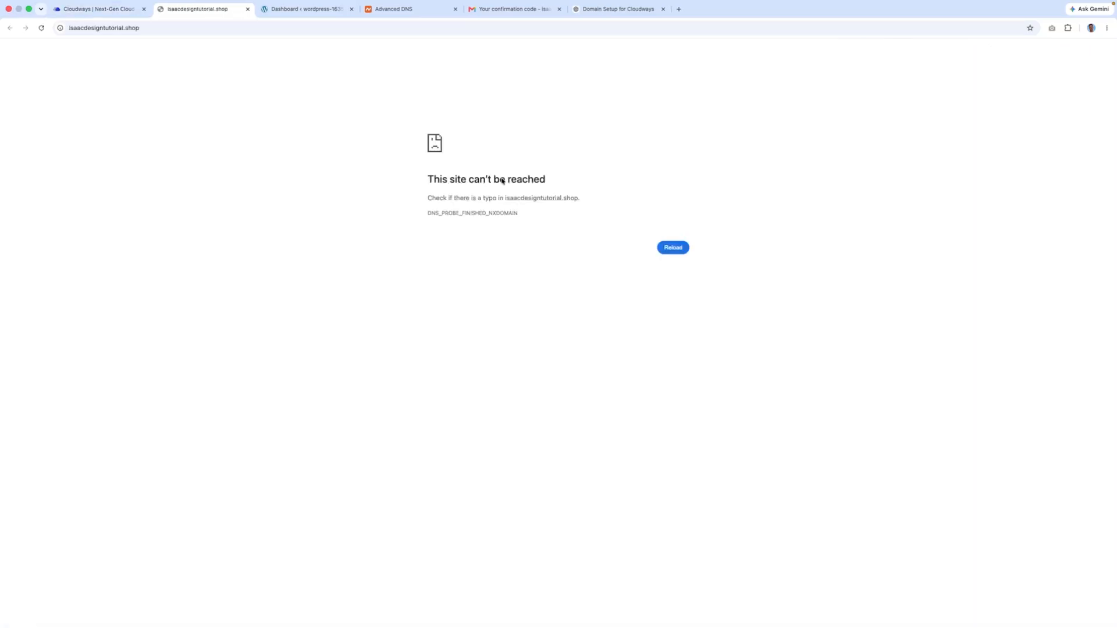
click(41, 28)
click(41, 28)
click(42, 28)
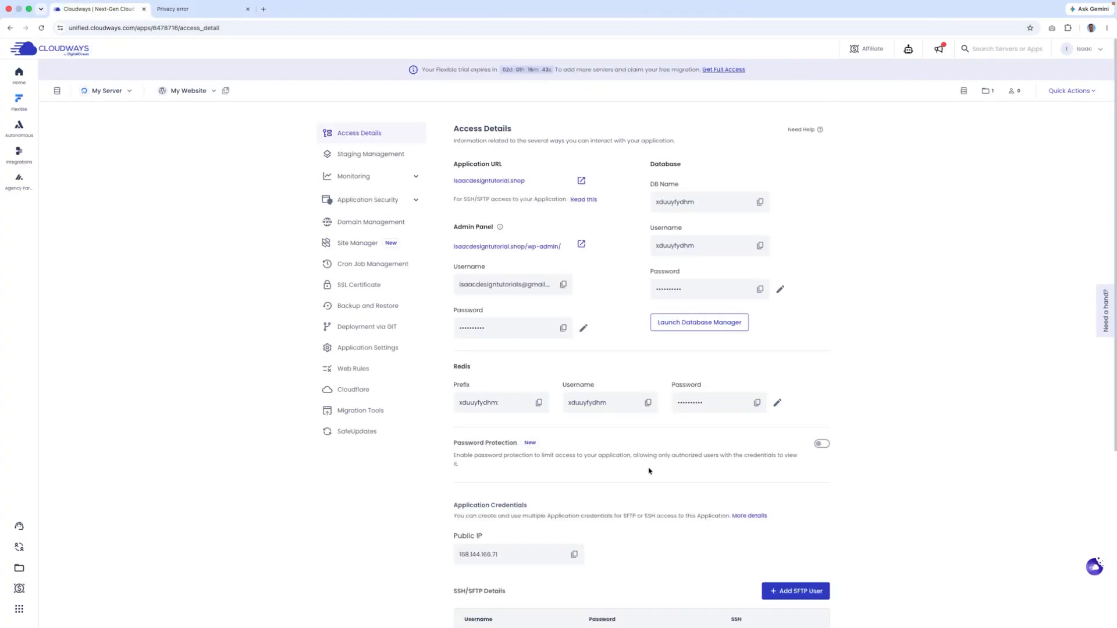
- Reopen the site in a new tab, close the old Privacy error tab, and highlight the warning text
click(520, 181)
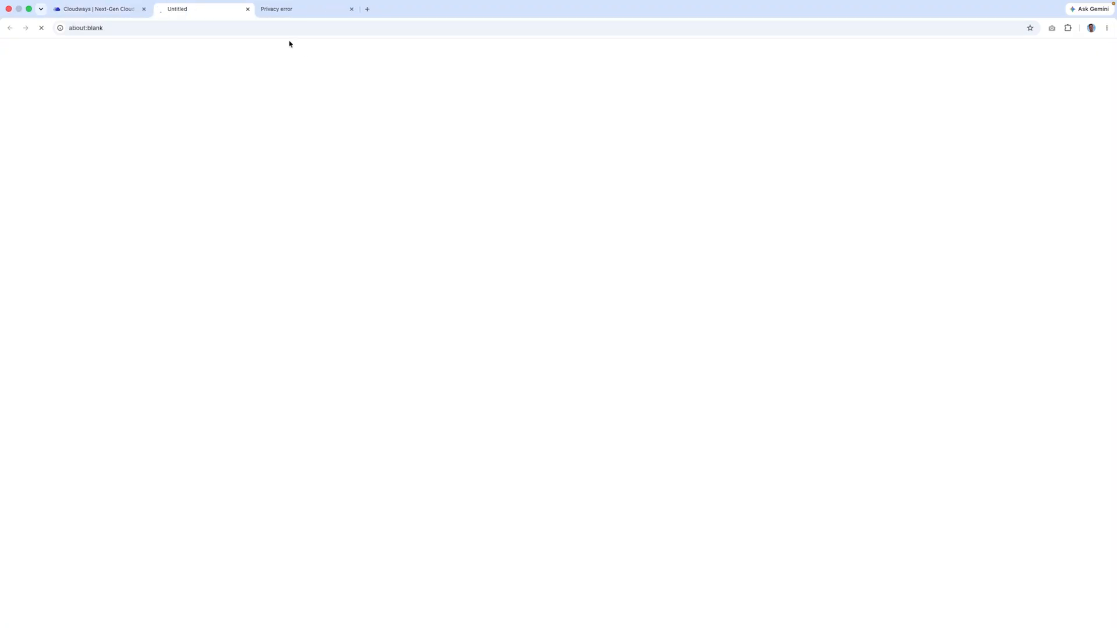
click(351, 8)
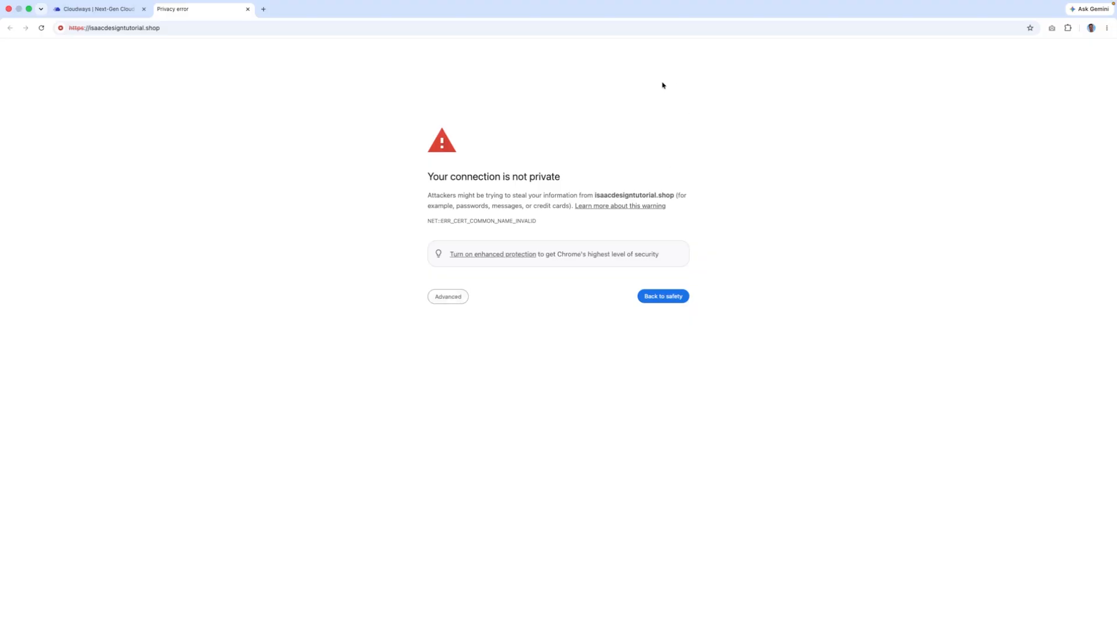
drag(160, 175, 716, 413)
click(620, 170)
drag(424, 176, 511, 177)
click(370, 180)
drag(417, 174, 621, 306)
click(621, 309)
- Proceed past the privacy warning to the isaacdesigntutorial.shop Blog page
click(456, 299)
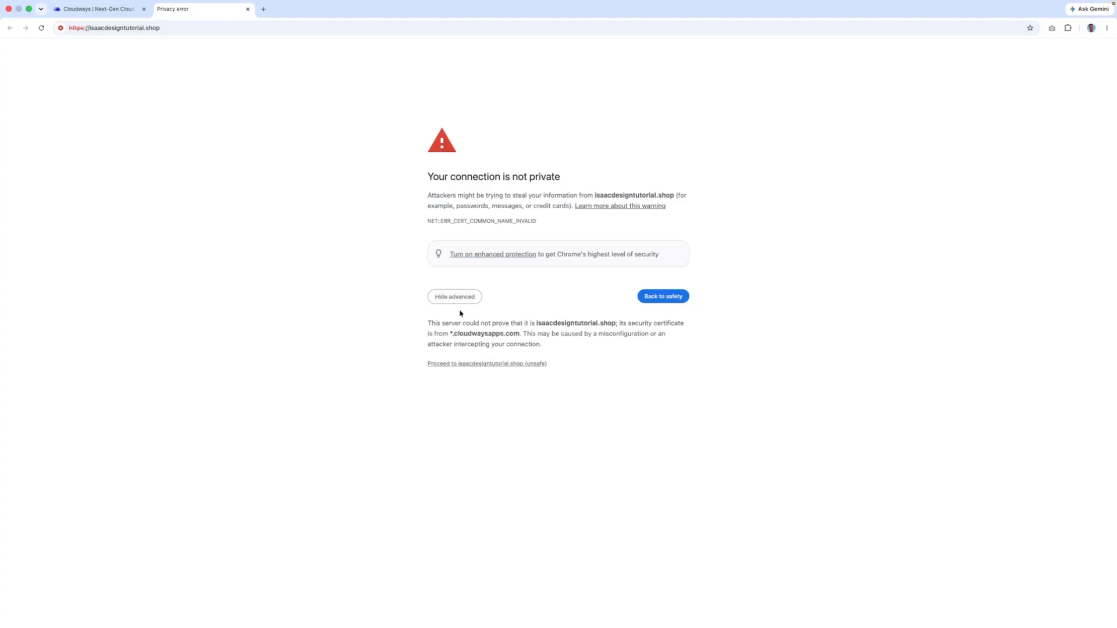
click(491, 363)
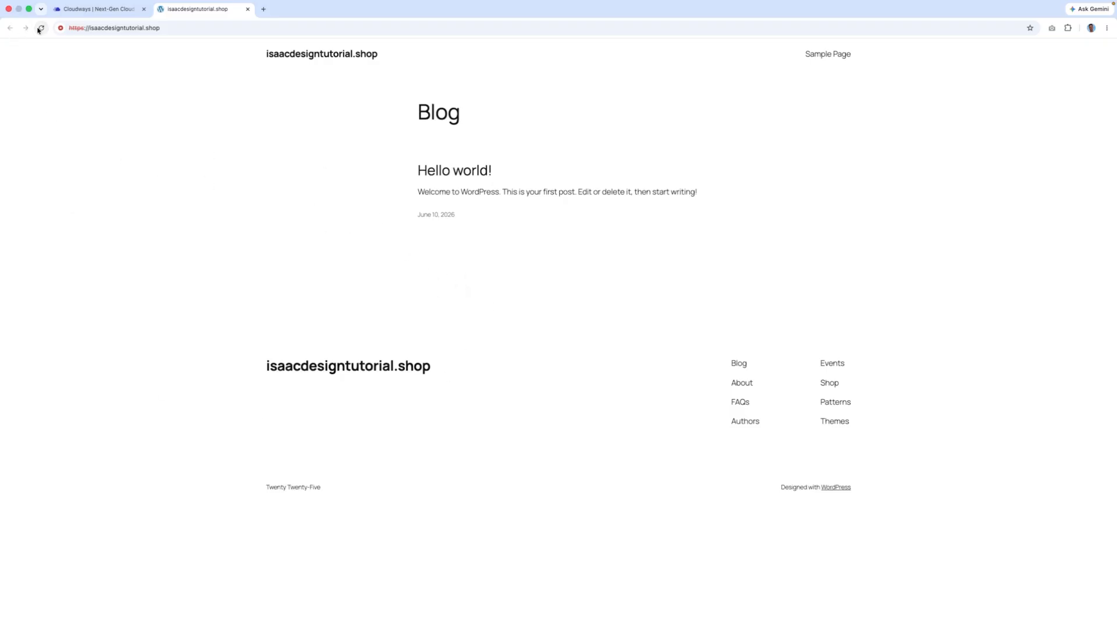
click(111, 30)
key(super+c)
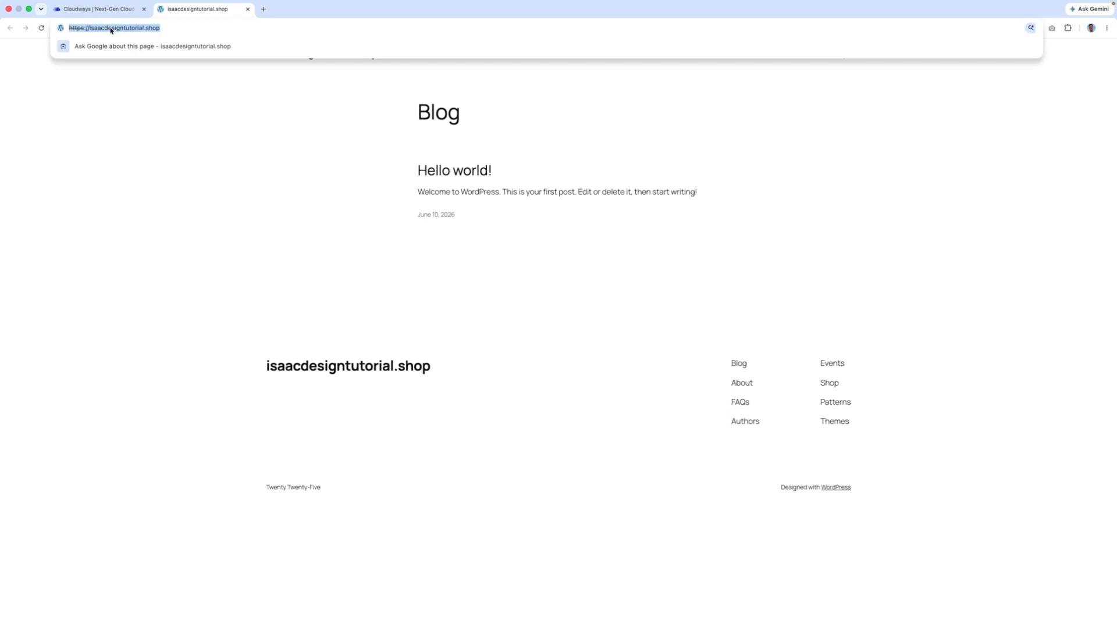
key(Return)
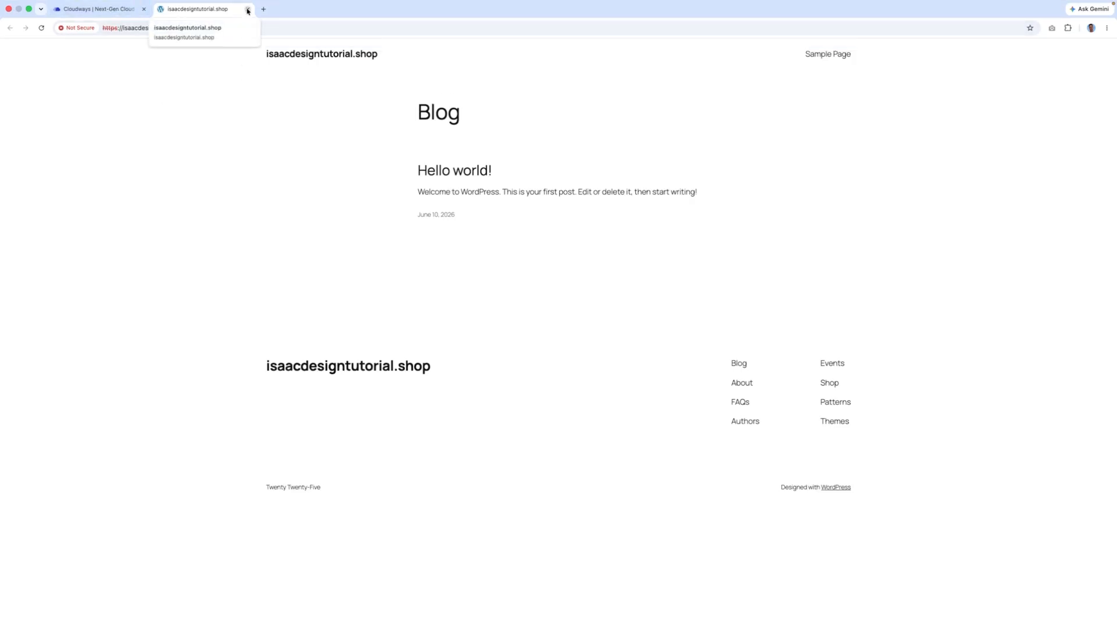
- Open the application's SSL Certificate settings and enter the contact e-mail address
click(247, 10)
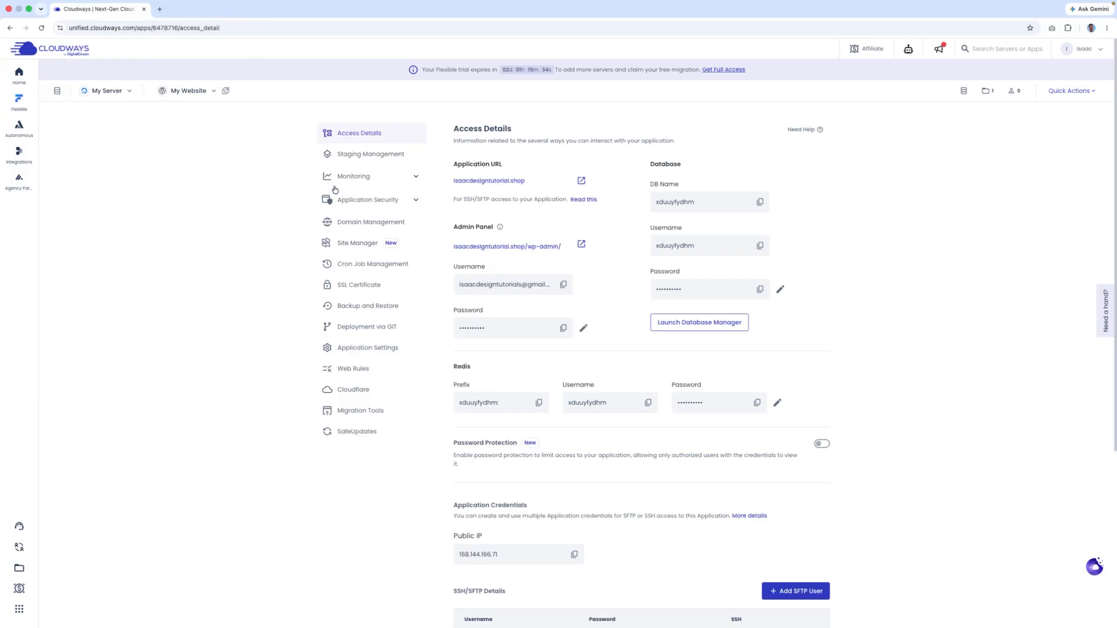
click(377, 288)
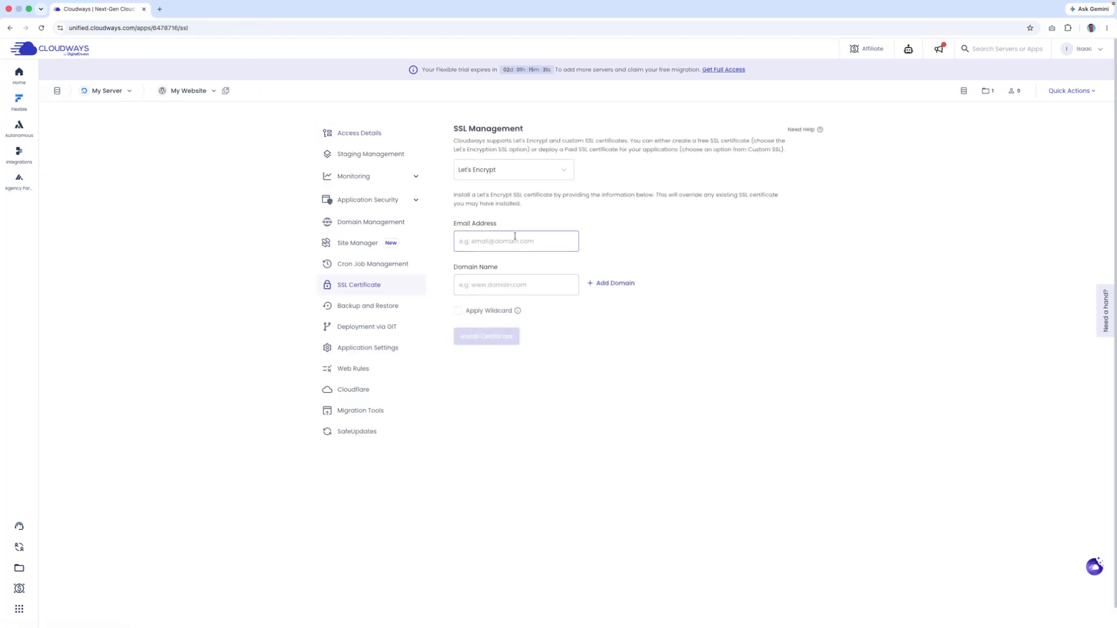
click(497, 233)
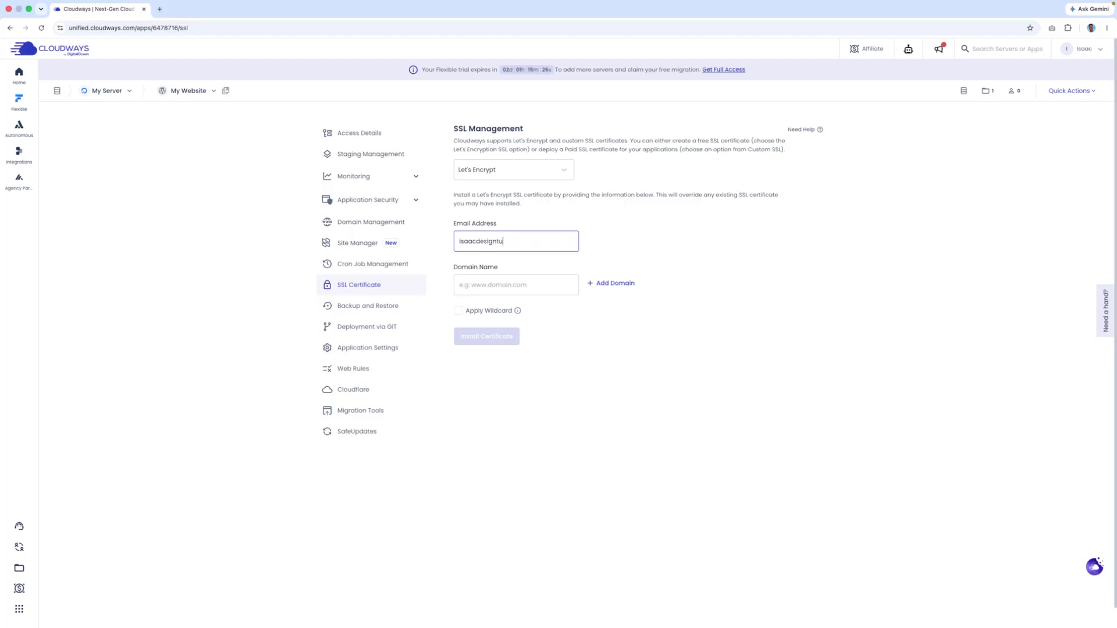
drag(536, 242, 521, 243)
key(BackSpace)
text(@gmail.cm)
key(BackSpace)
text(om)
click(506, 283)
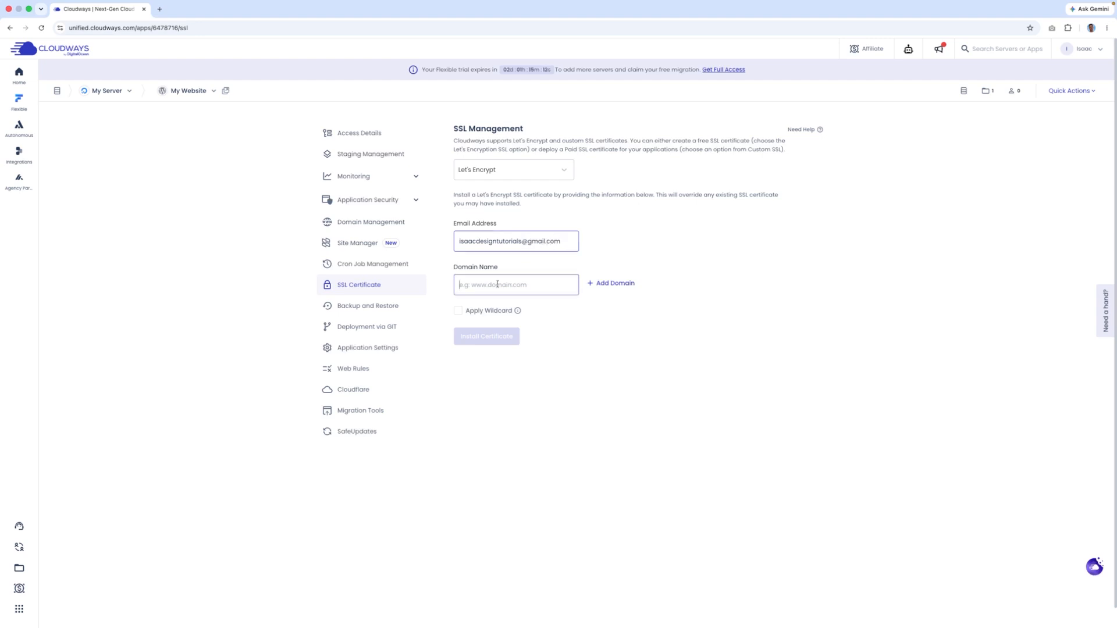
key(super+v)
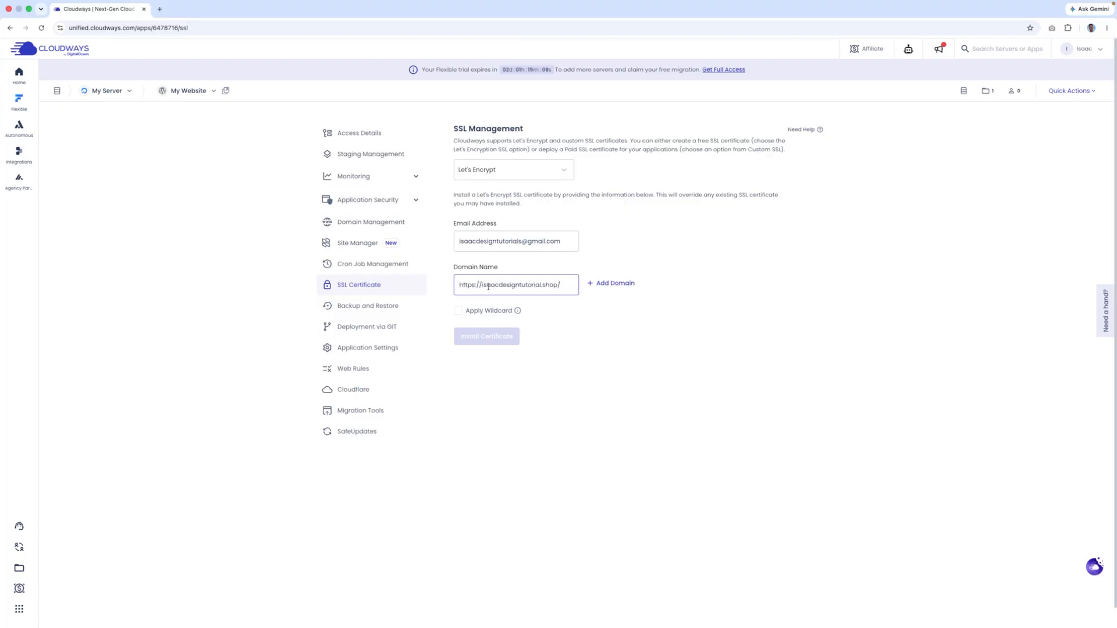
drag(482, 284, 459, 285)
key(BackSpace)
text(i)
key(BackSpace)
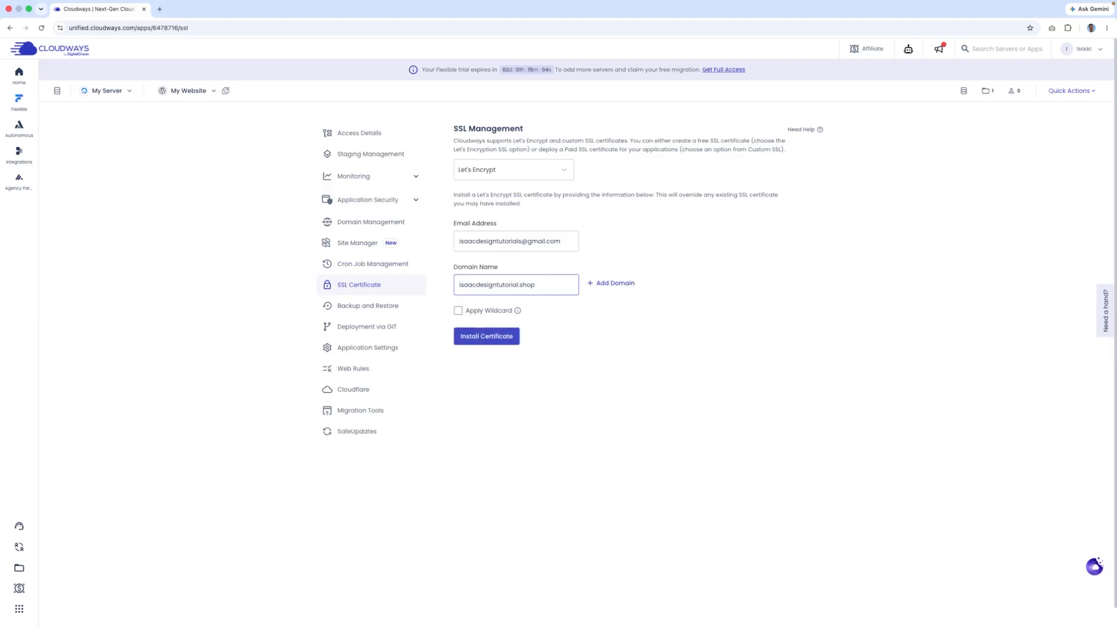
click(499, 301)
triple_click(526, 285)
key(super+c)
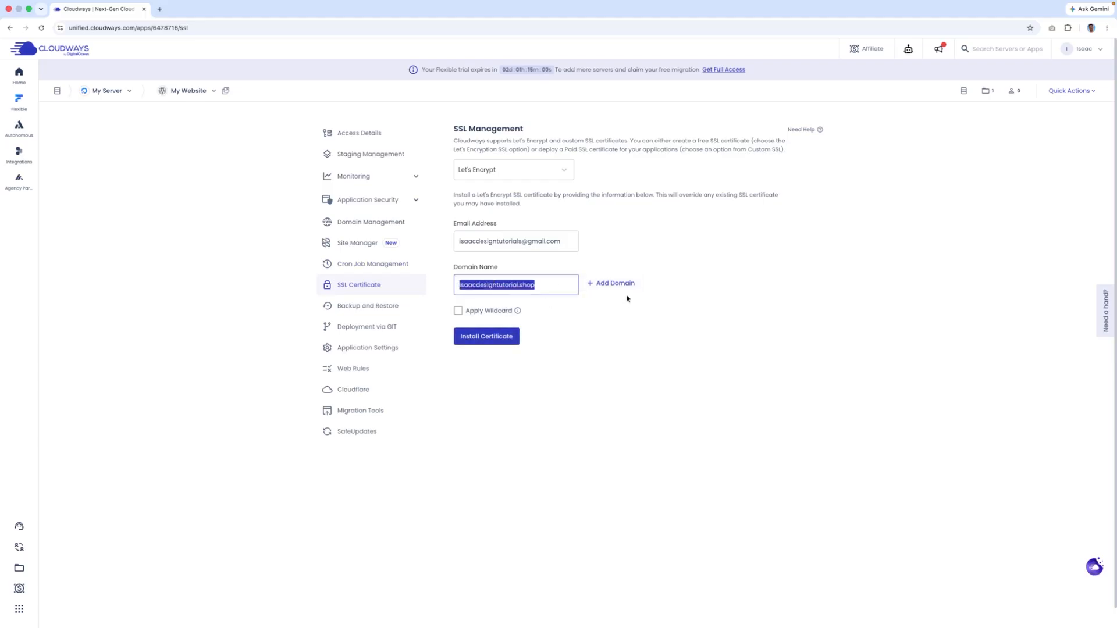
click(605, 284)
key(super+v)
click(457, 349)
text(www.)
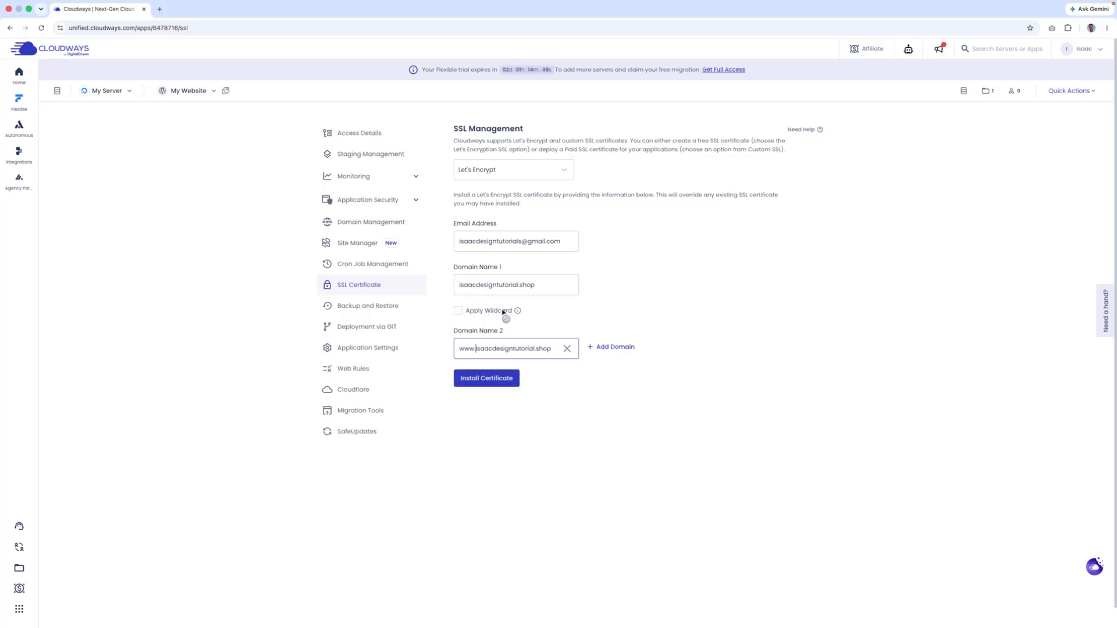
click(493, 385)
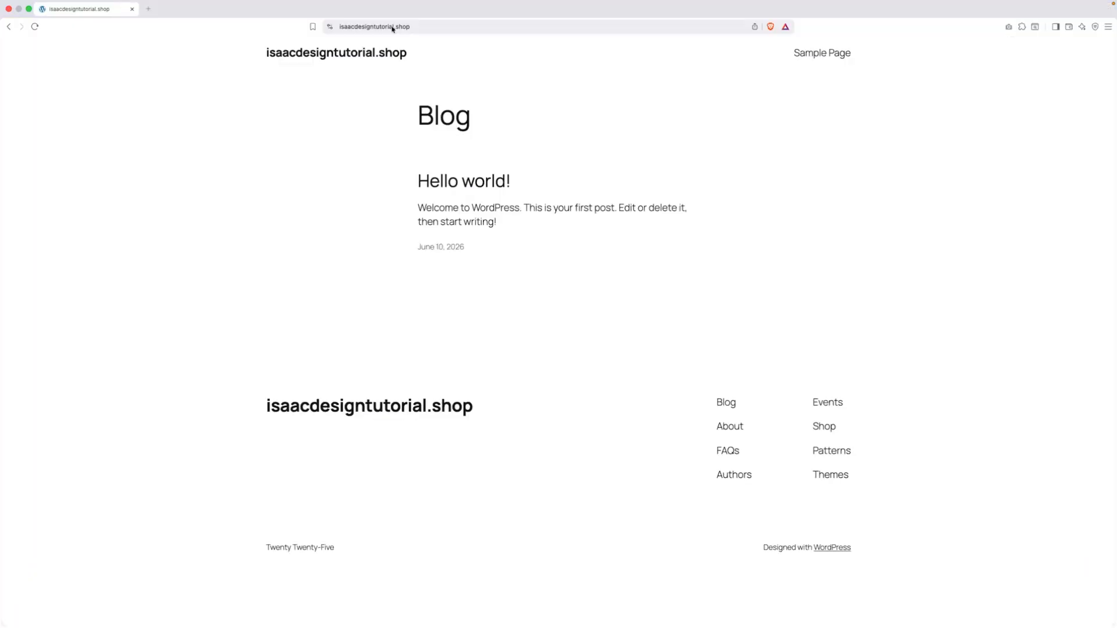
- Check the site's connection security details in Brave, then switch to Chrome from the Dock
click(329, 27)
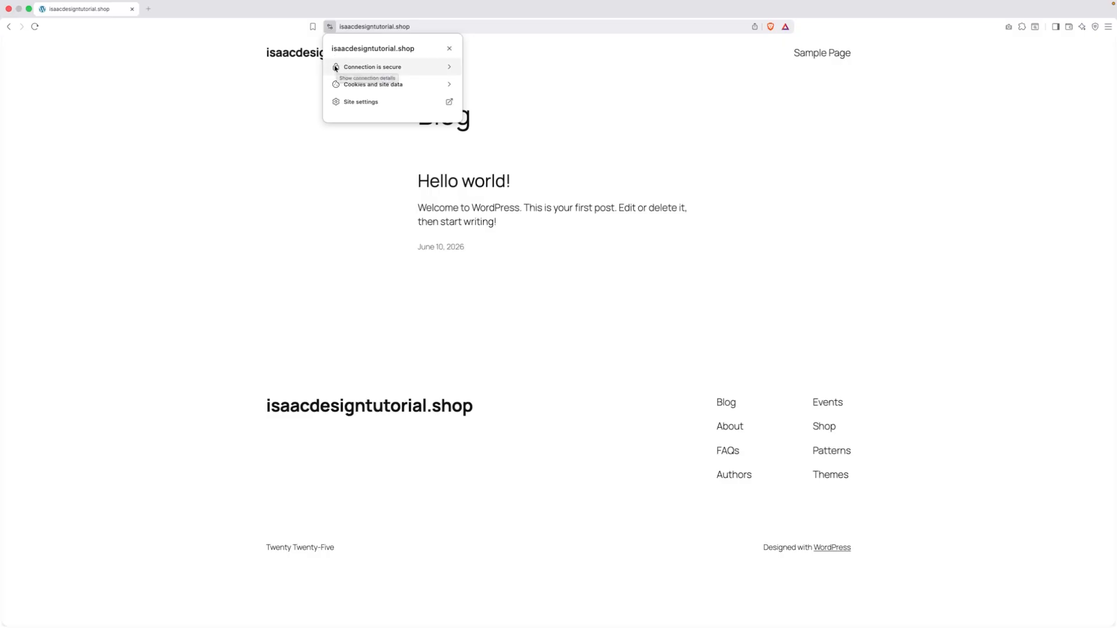
click(330, 28)
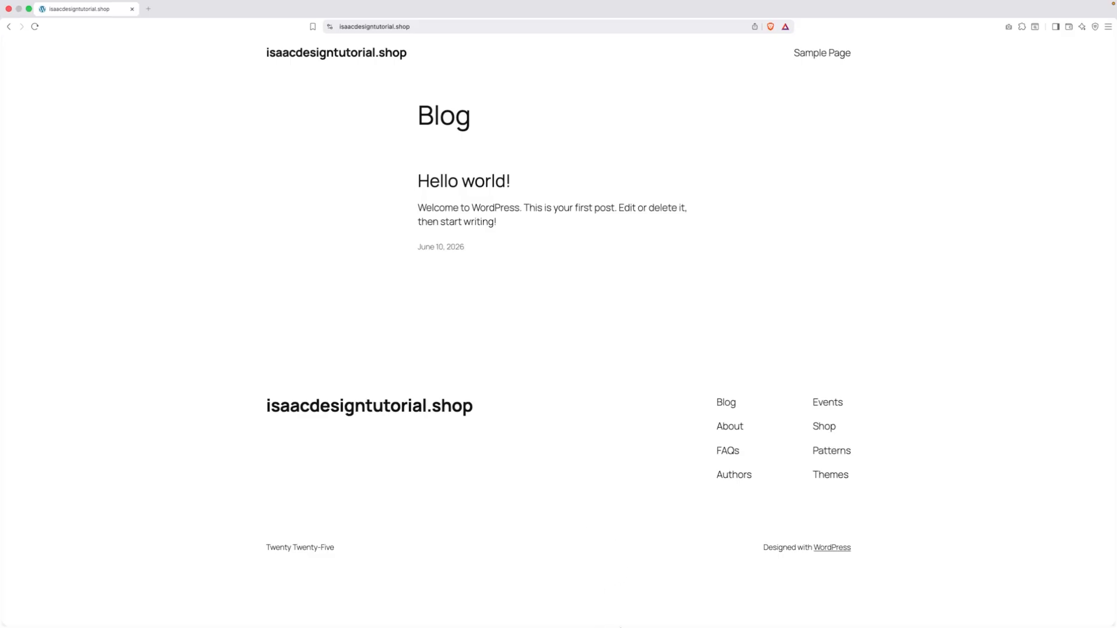
mouse_move(620, 627)
click(717, 614)
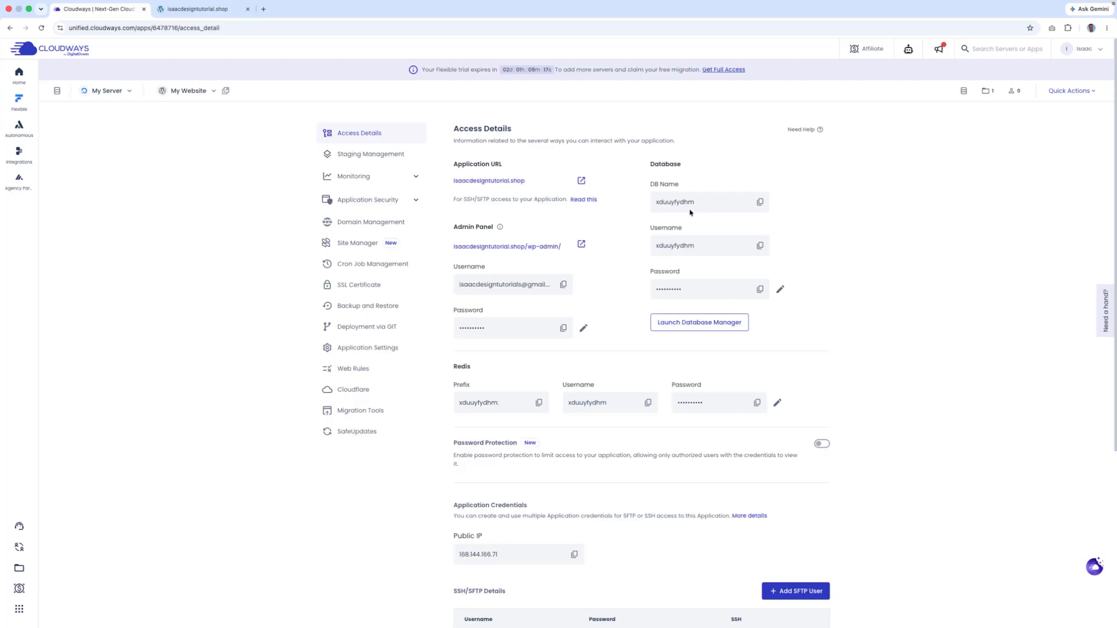
- Open and close the support chat, request Get Full Access, and open the wp-admin login link
click(1106, 321)
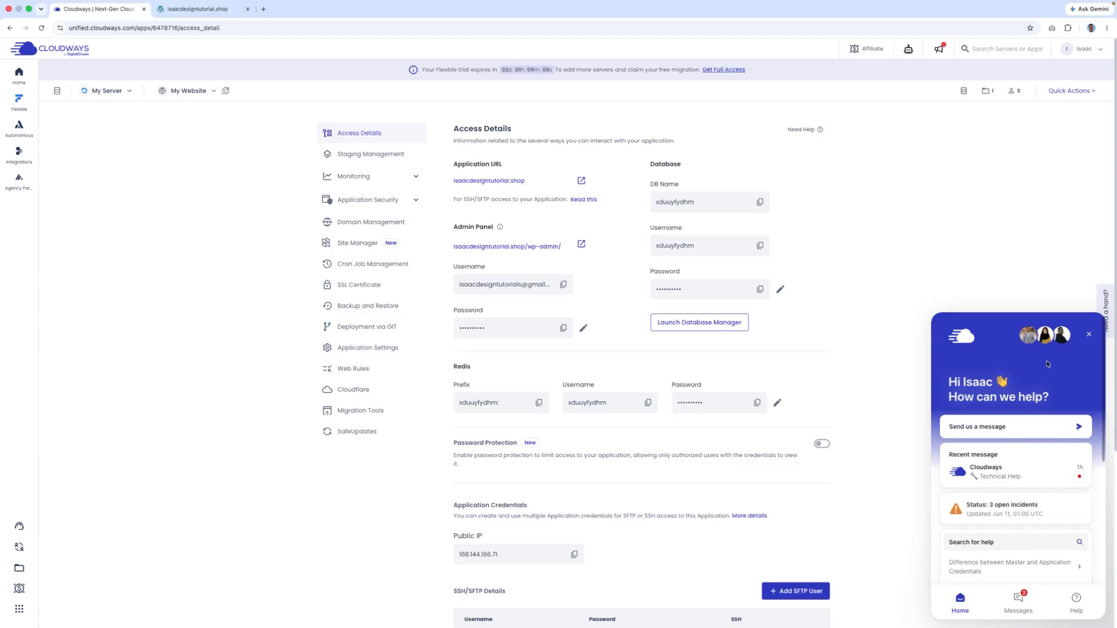
click(1091, 337)
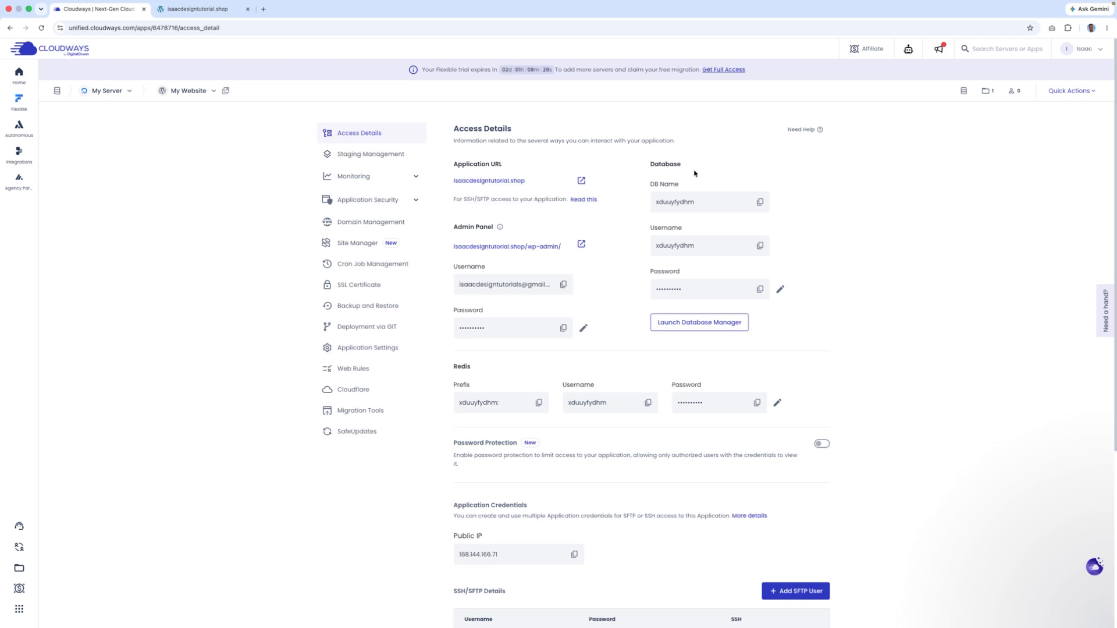
click(729, 75)
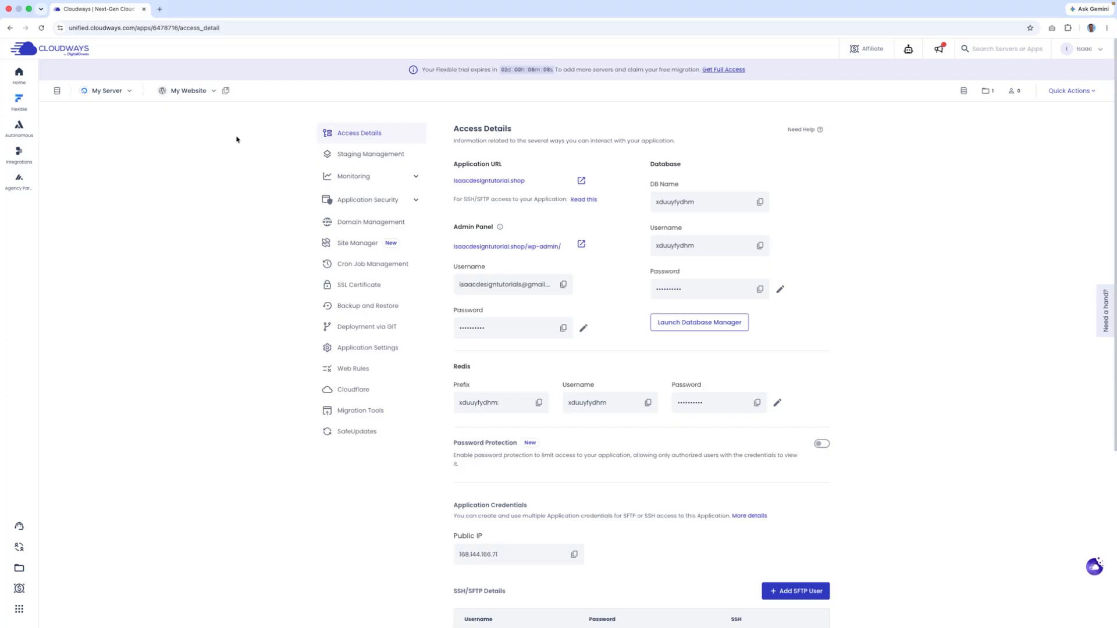
click(582, 245)
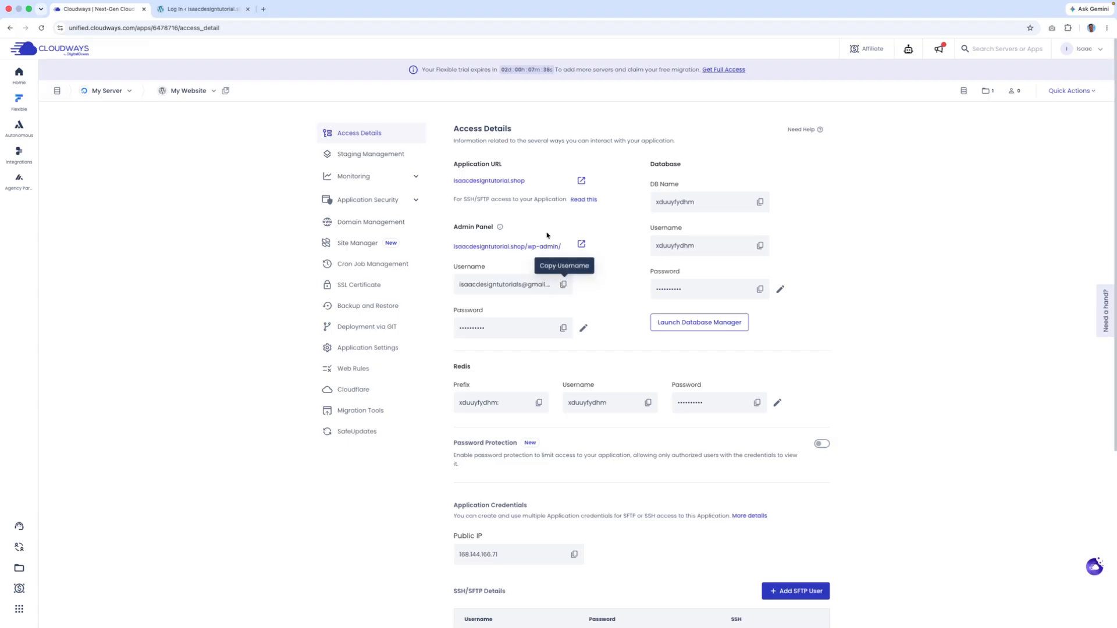
- Open the WordPress login page and fill in the admin username copied from Cloudways
click(549, 252)
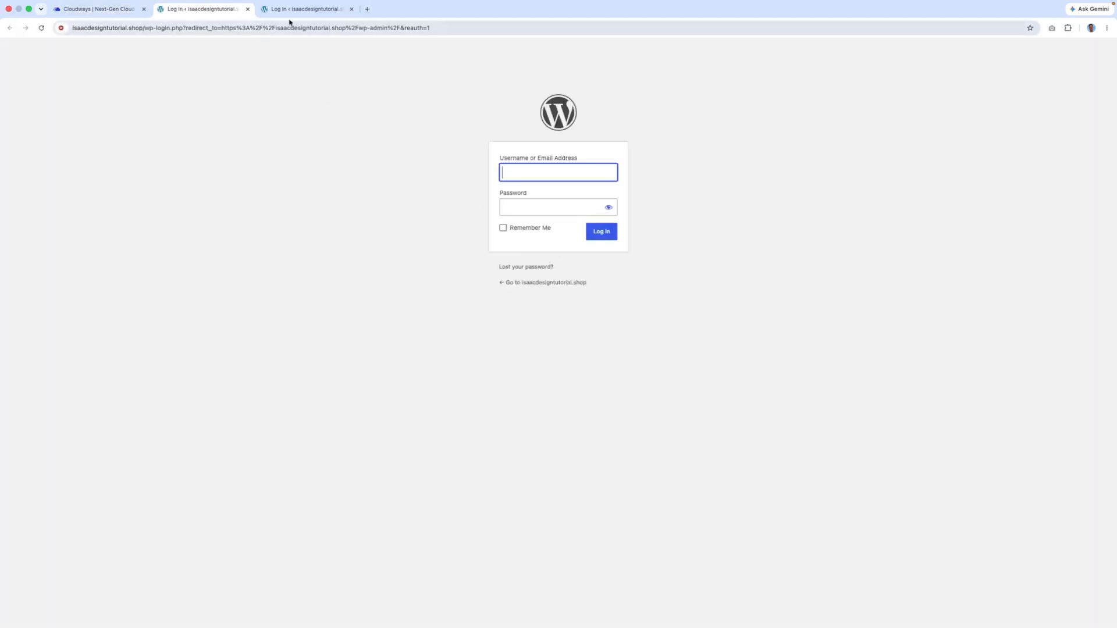
click(351, 8)
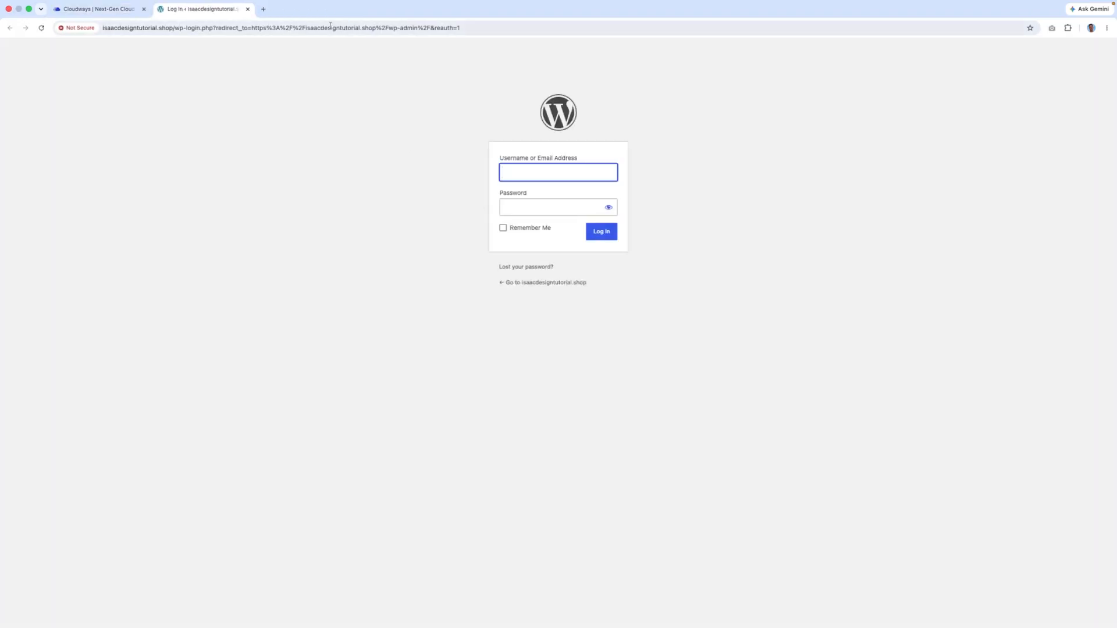
click(123, 9)
click(563, 284)
click(197, 13)
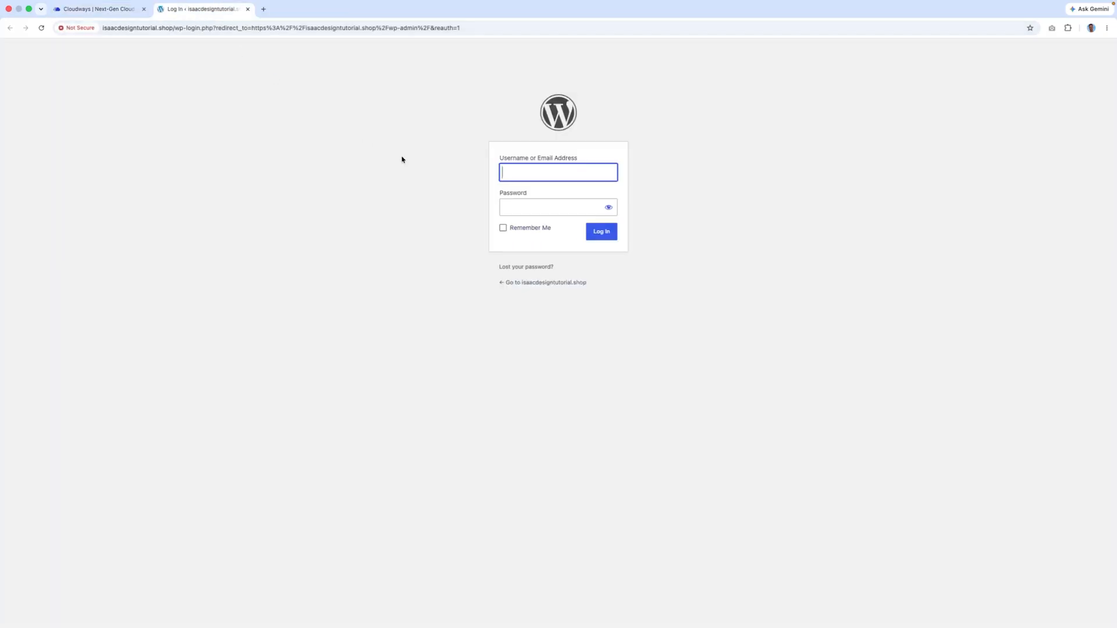
key(super+v)
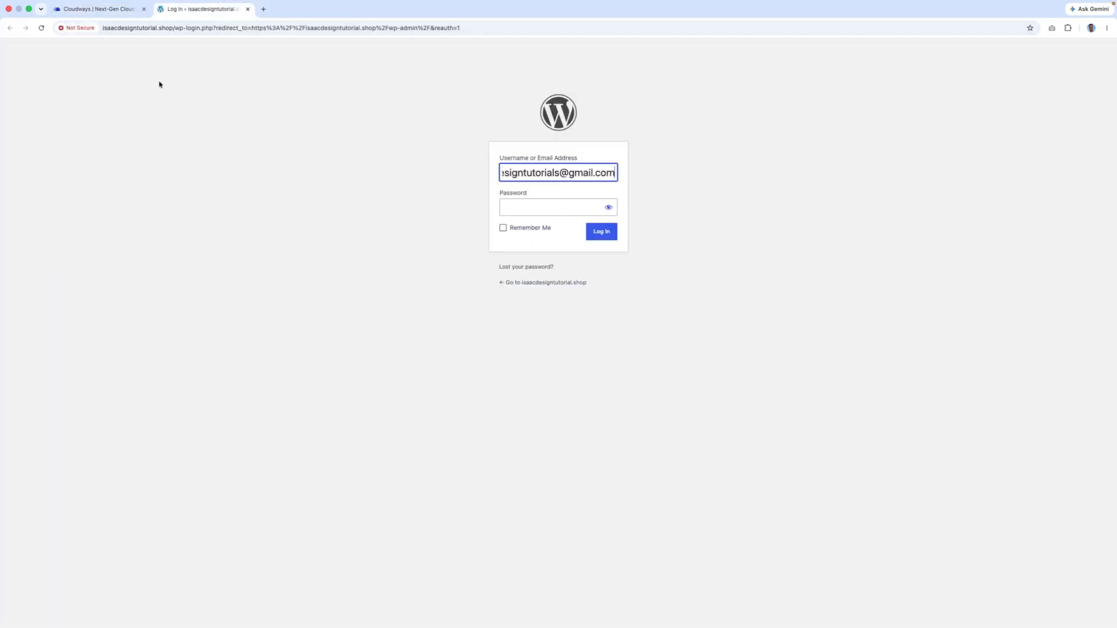
- Fill in the admin password copied from Cloudways, tick Remember Me, and log in
click(99, 10)
click(563, 328)
click(563, 328)
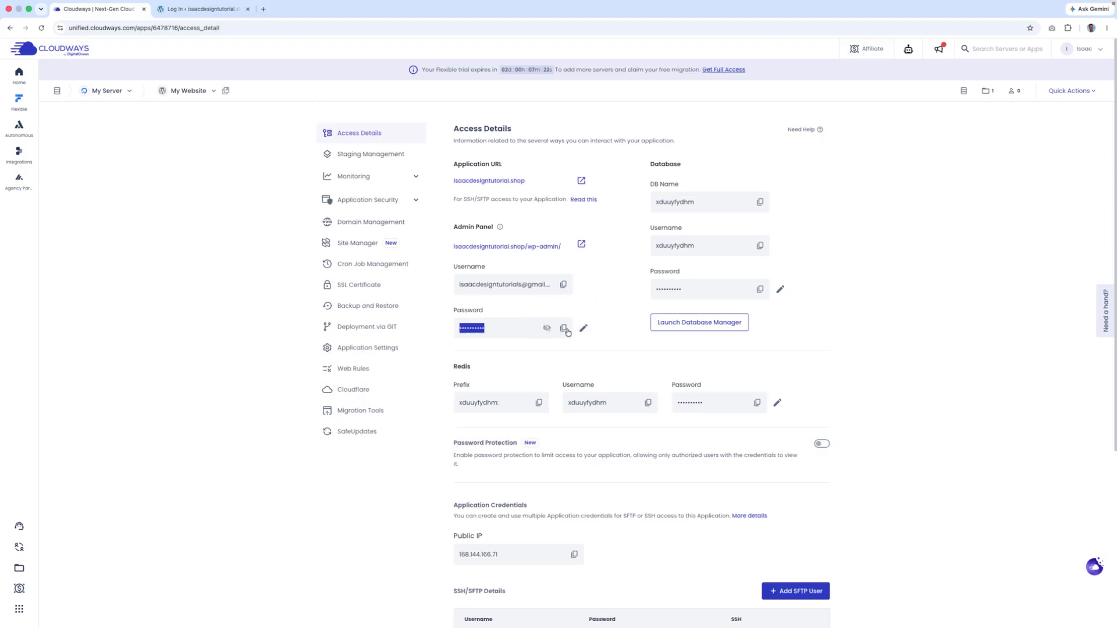
click(224, 9)
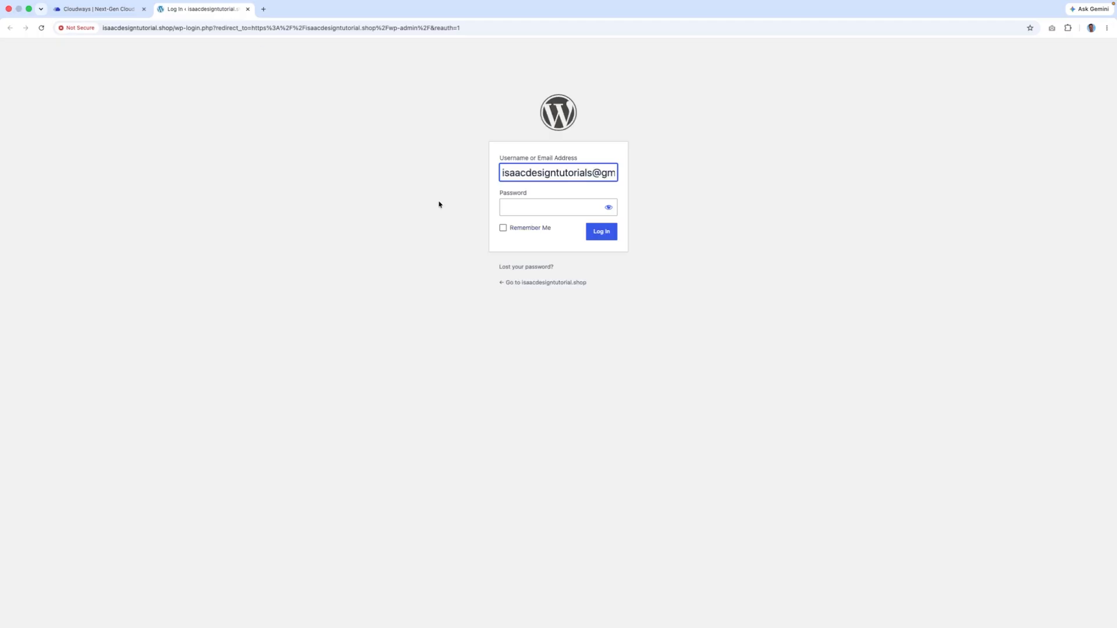
click(511, 207)
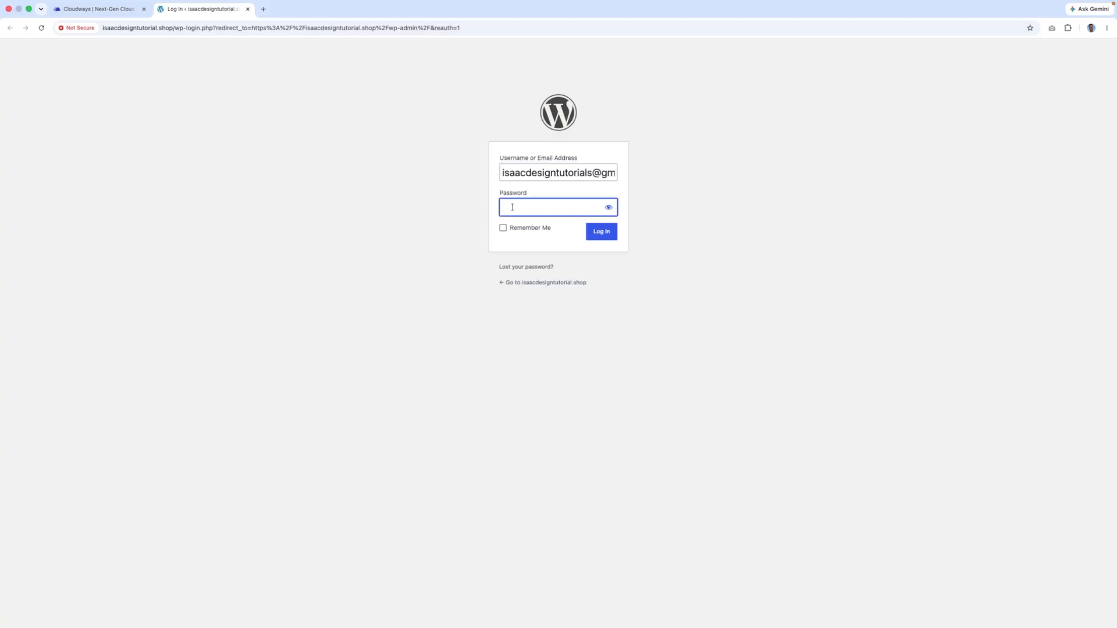
key(super+v)
click(503, 228)
click(611, 236)
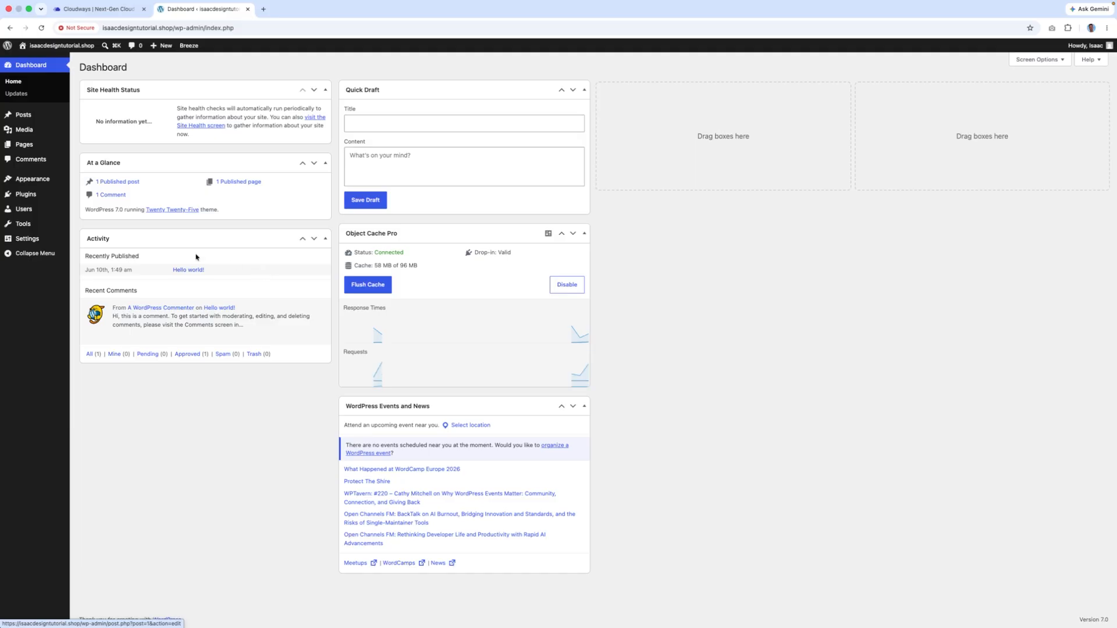
mouse_move(41, 199)
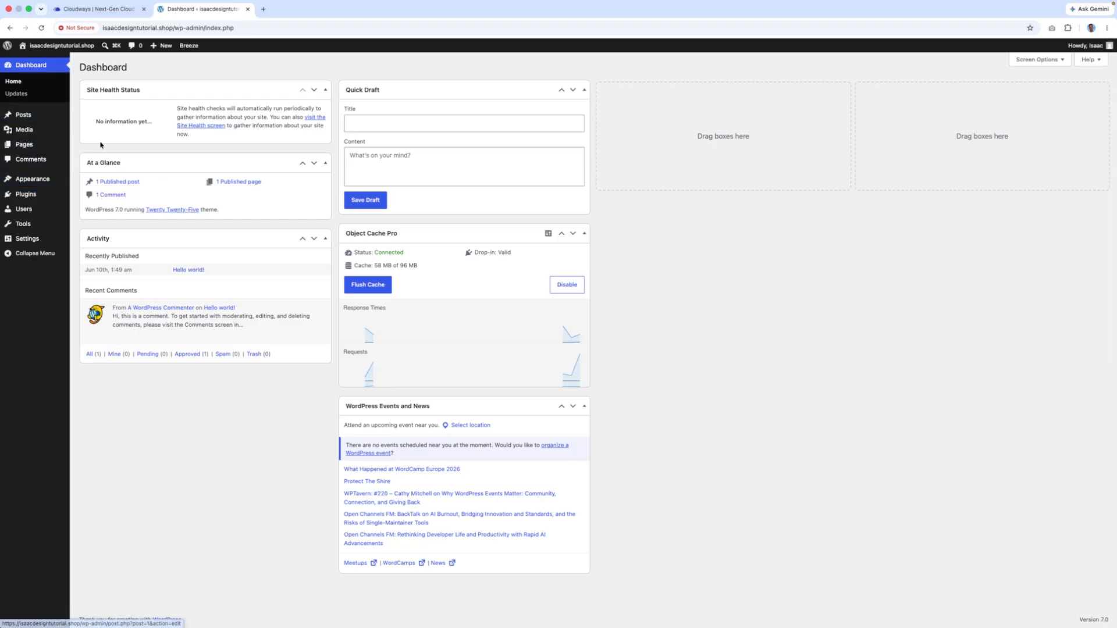
- Search plugins for Elementor, then install and activate Elementor Website Builder
click(116, 207)
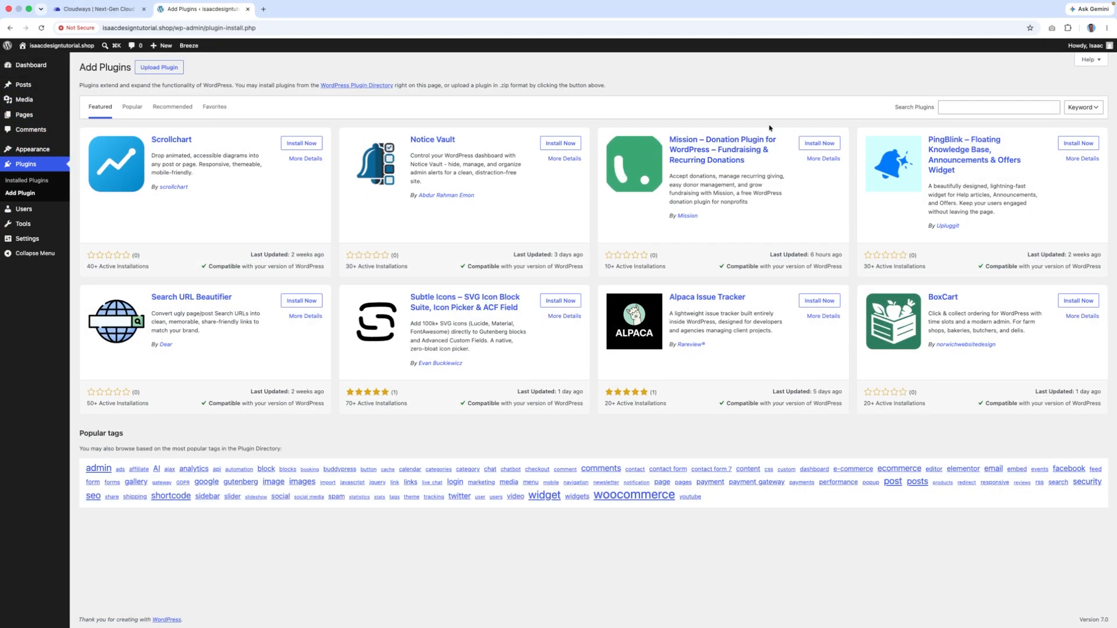
click(967, 109)
text(Elementor)
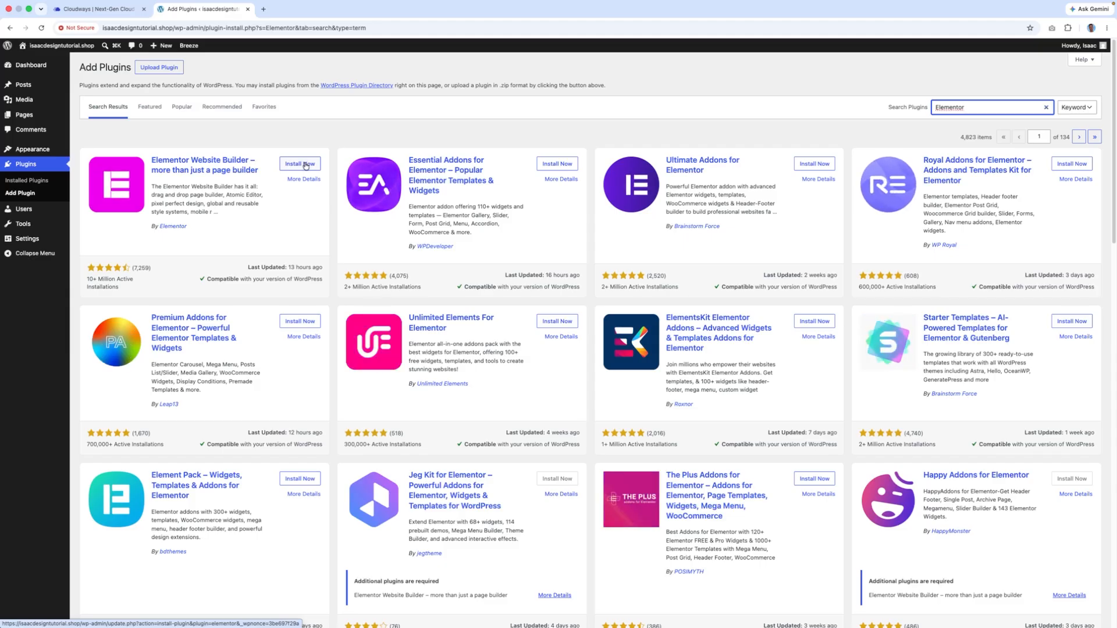
click(305, 164)
click(303, 164)
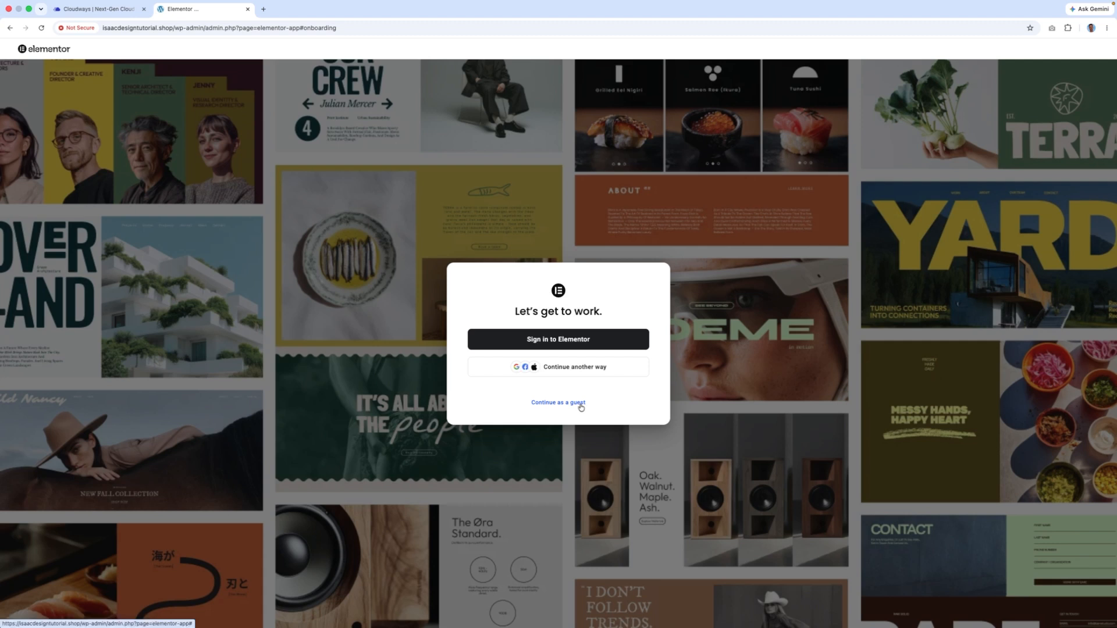
- Continue onboarding without signing in and mark the site as Small-Med Business and Online store
click(581, 404)
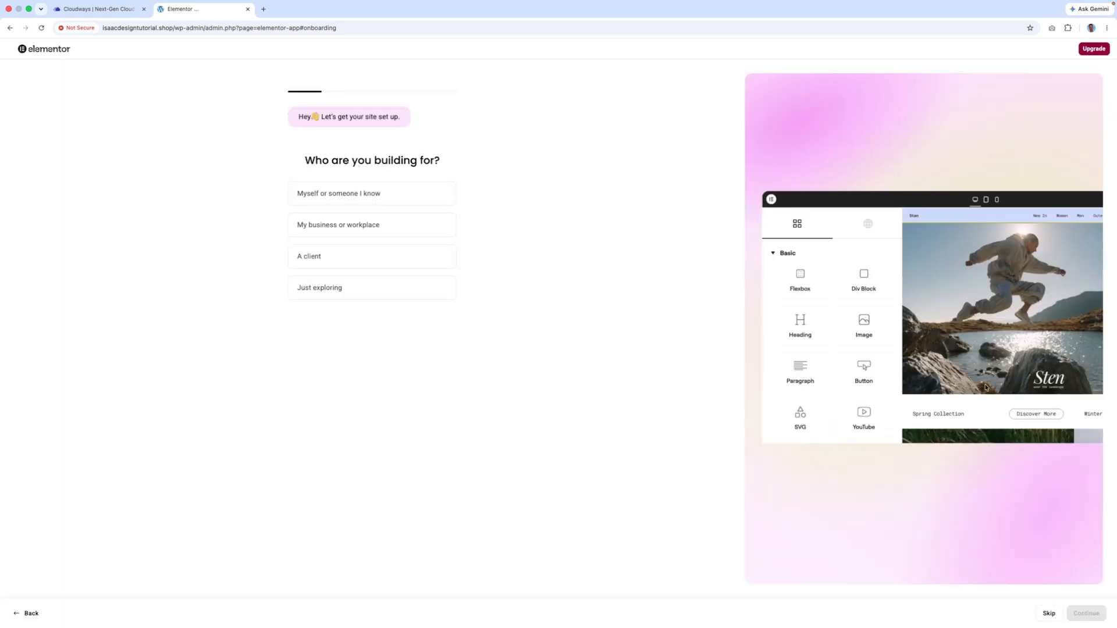
click(1049, 613)
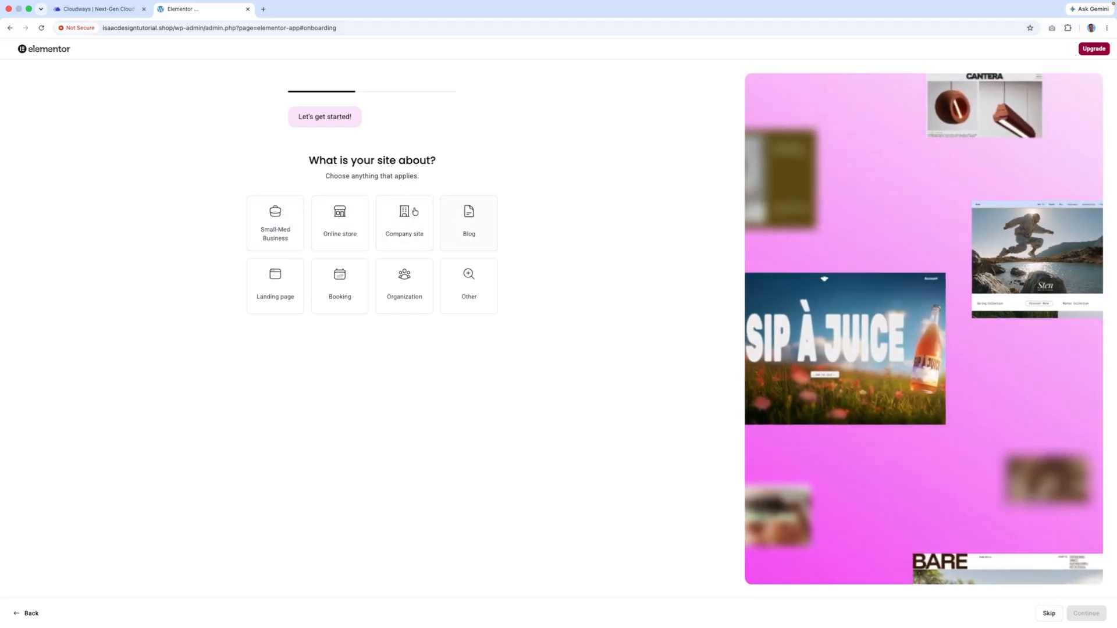
click(294, 221)
click(344, 220)
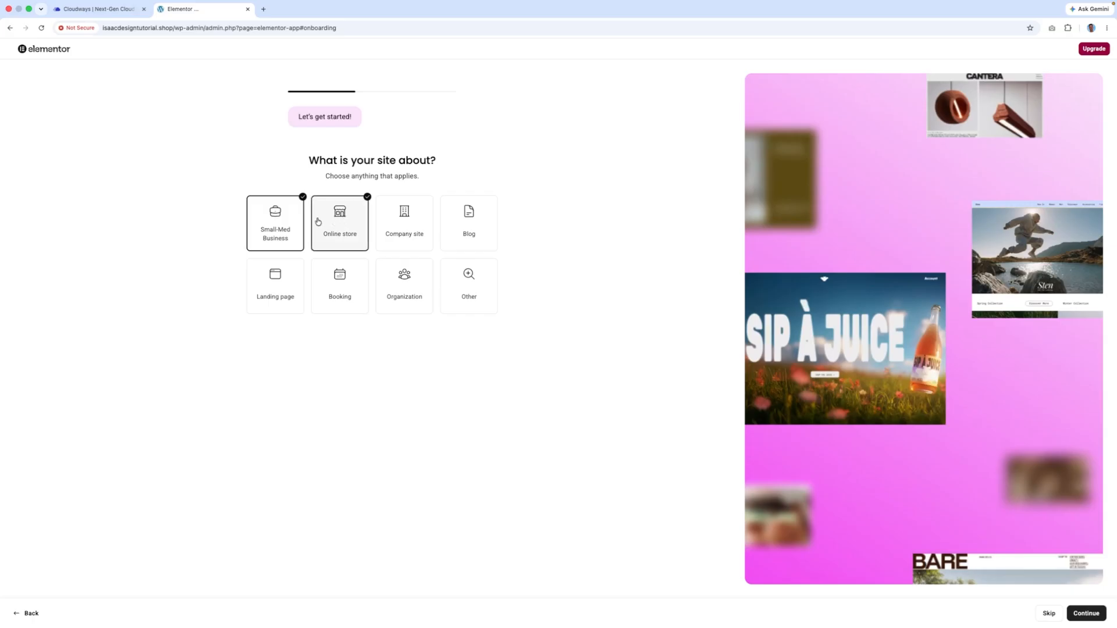
click(1086, 612)
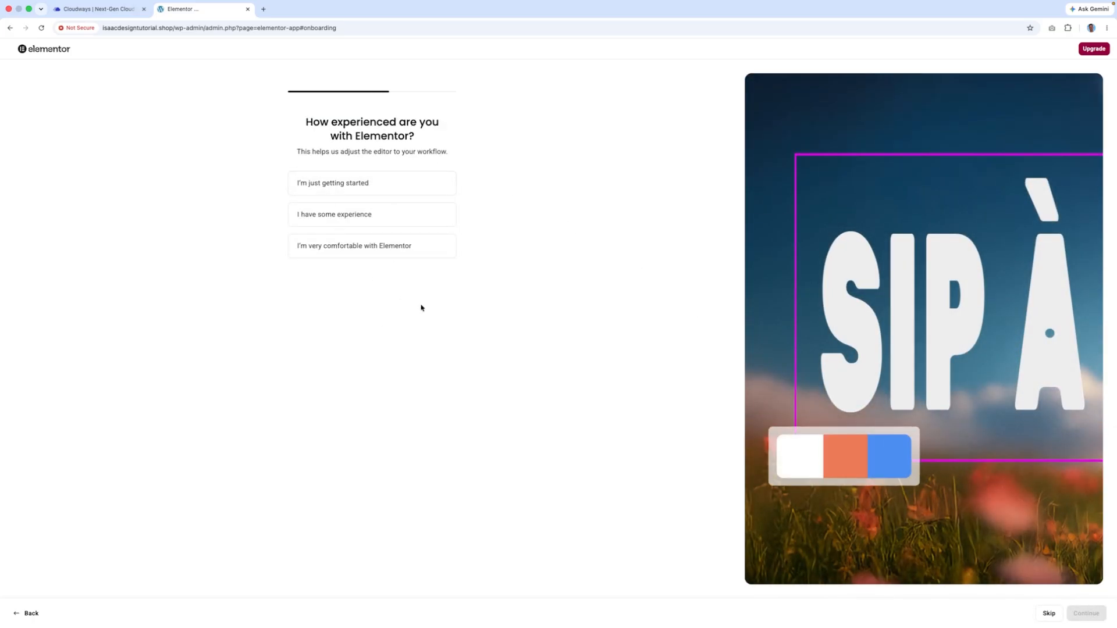
- Report being a beginner, keep the Hello Biz theme, and continue on the free plan
click(377, 184)
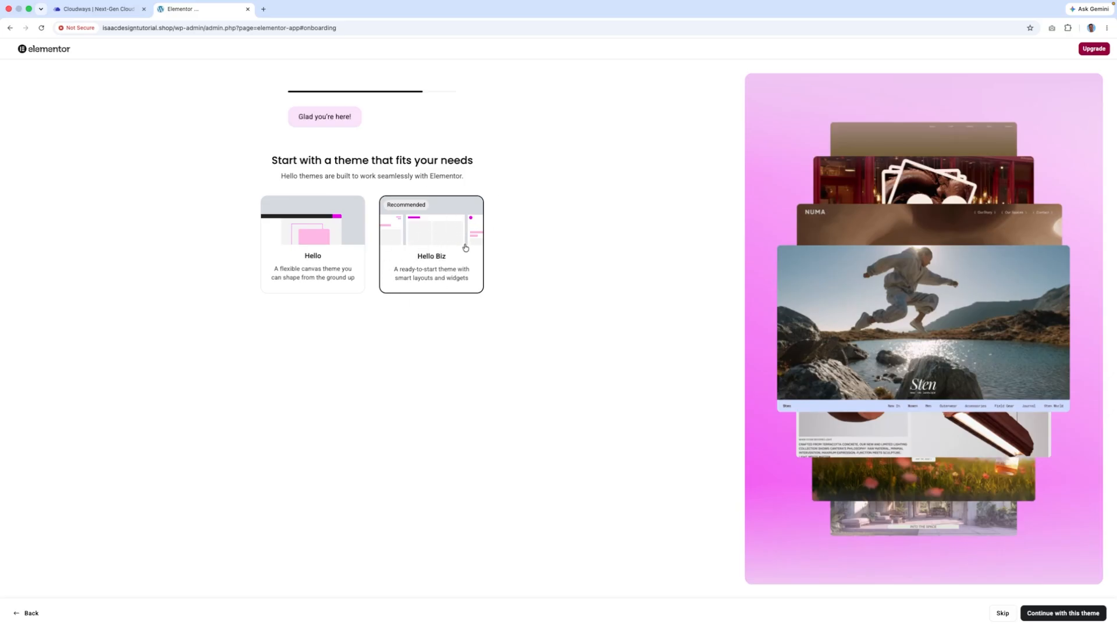
click(1063, 613)
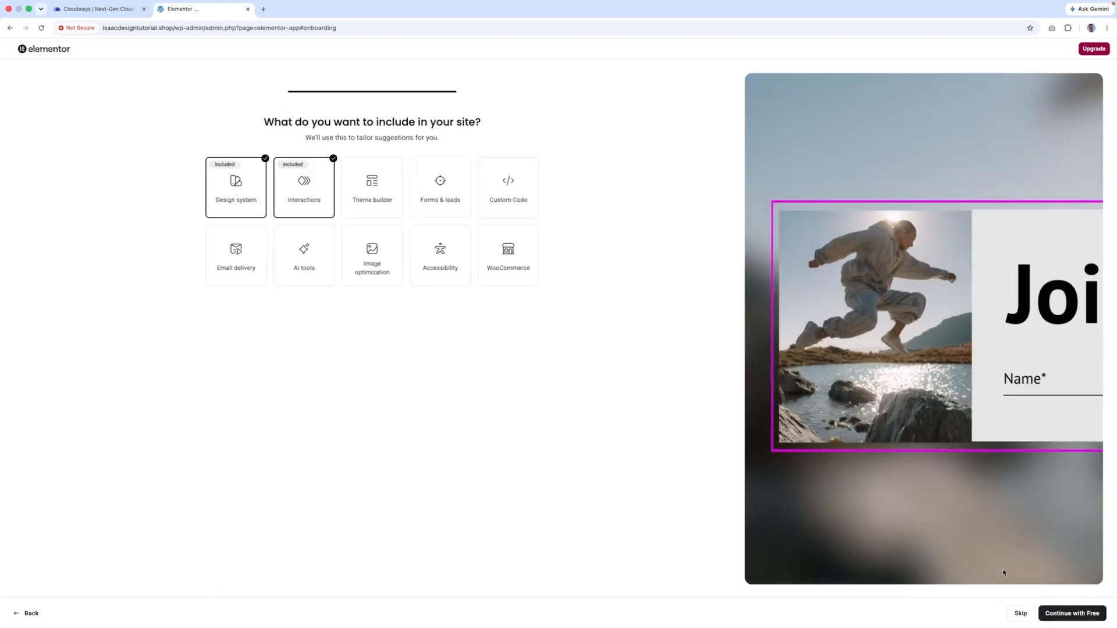
click(1072, 613)
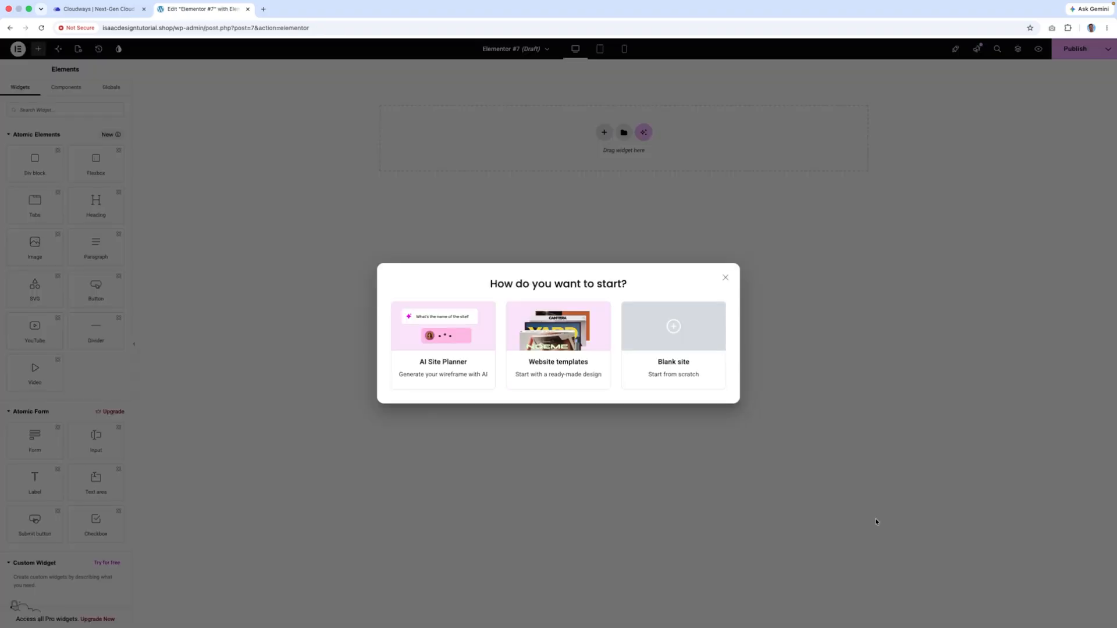
- Start Elementor #7 from a blank page, dismiss the editor tour, and go to WordPress's Add Plugins page
click(668, 320)
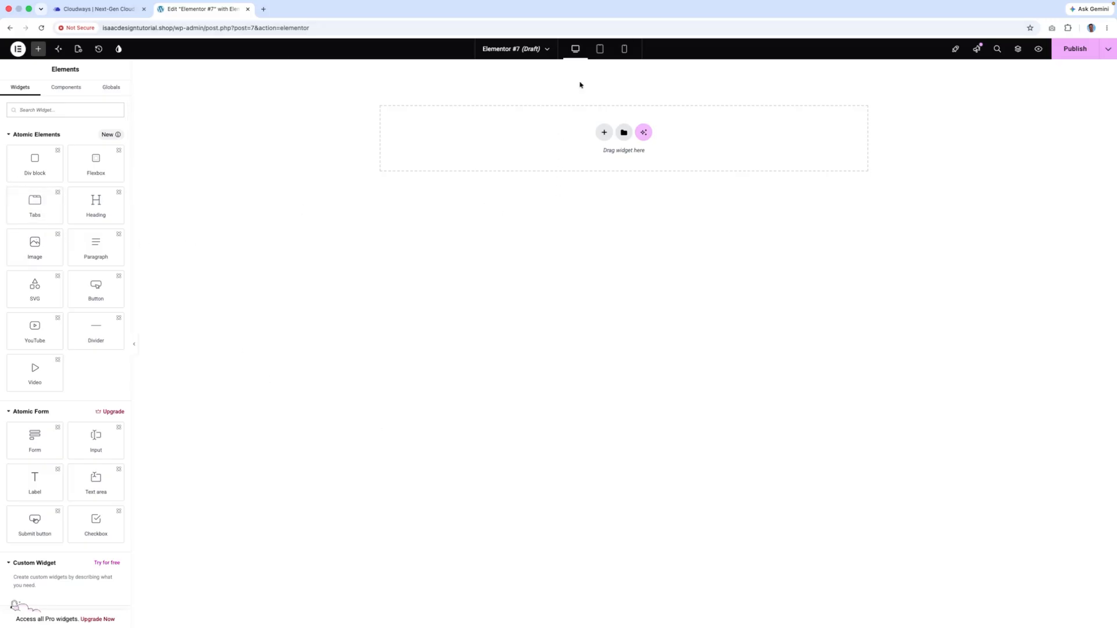
click(20, 48)
click(49, 165)
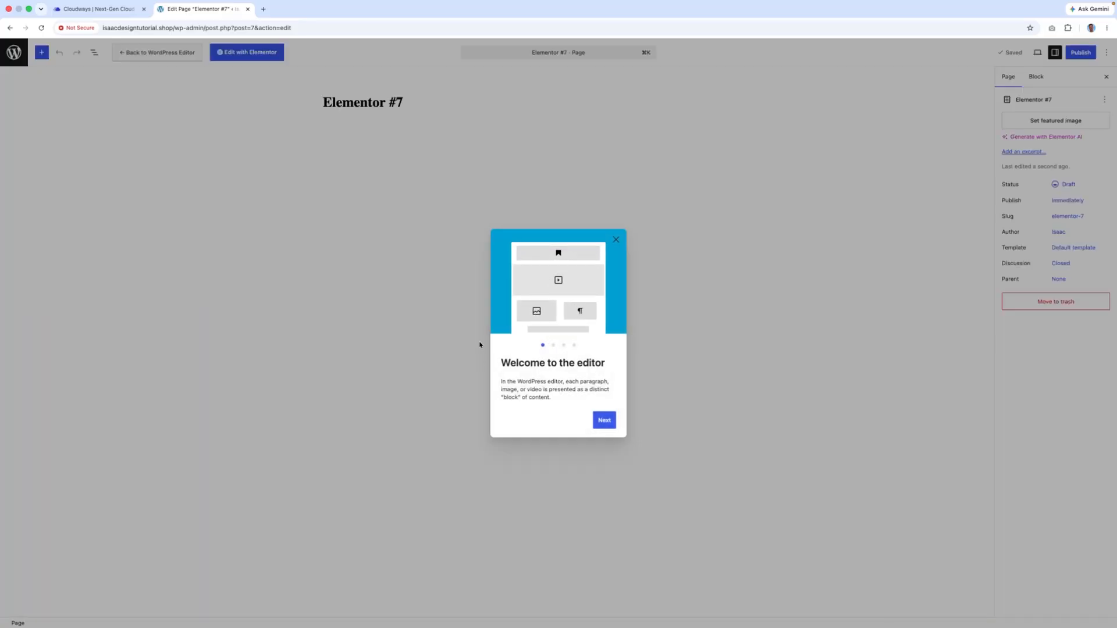
click(615, 239)
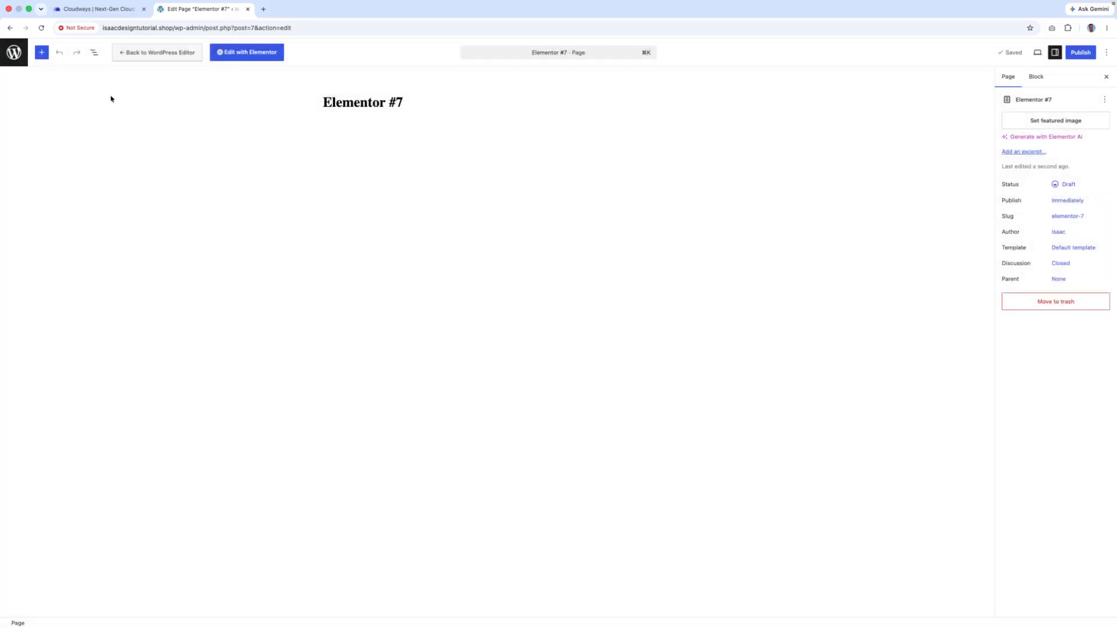
click(23, 58)
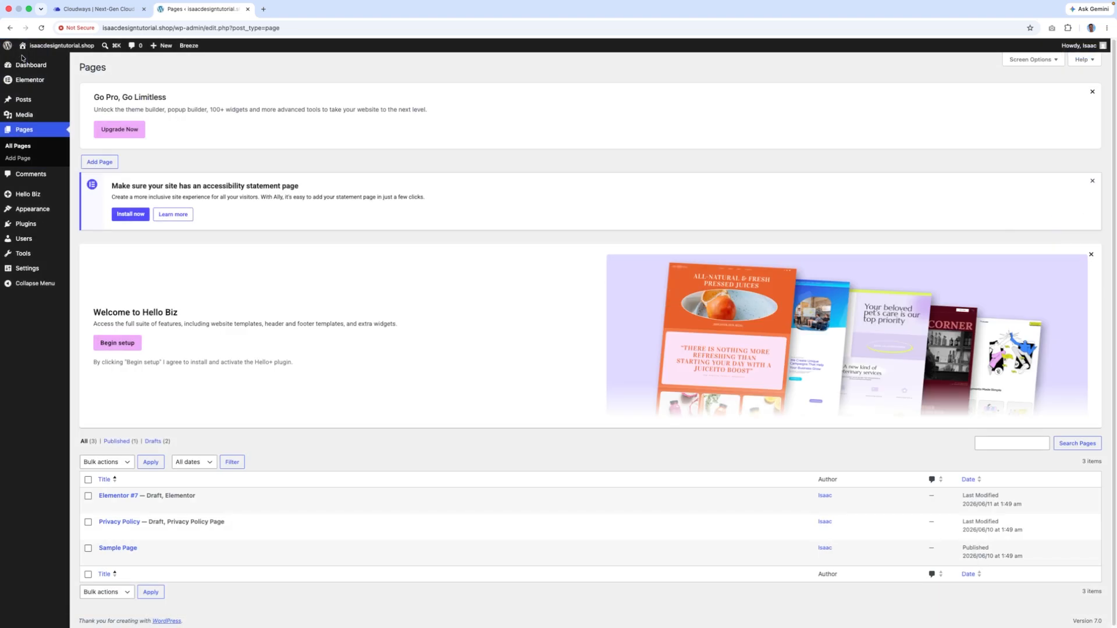
mouse_move(29, 224)
click(114, 237)
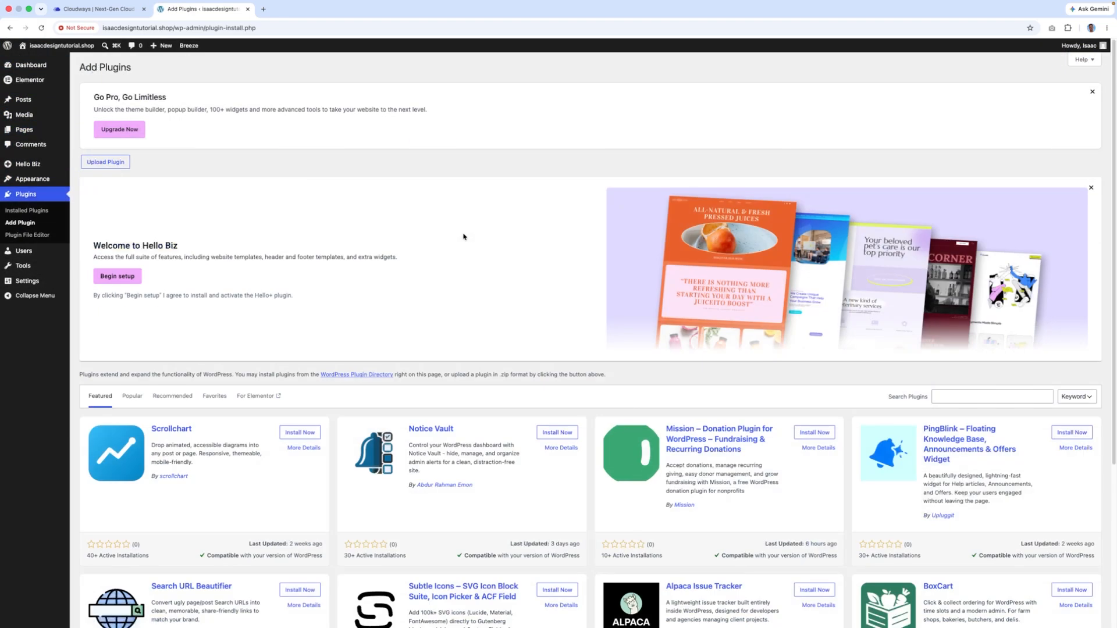
- Search for 'Starter Templates', then install and activate the Brainstorm Force plugin
click(961, 394)
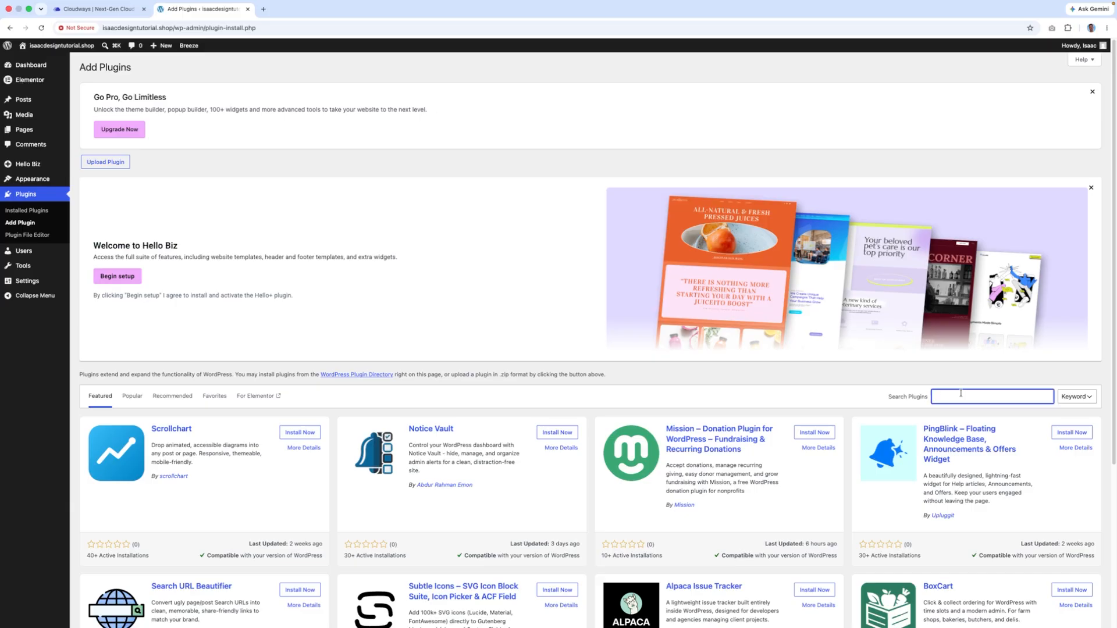
text(Starter Te)
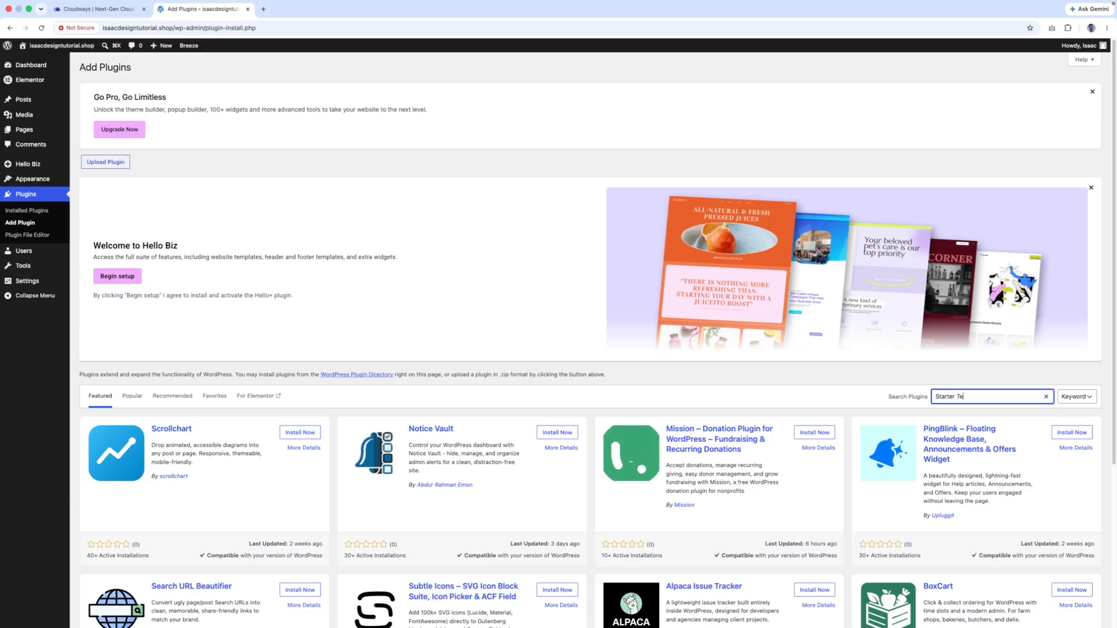
text(mplates)
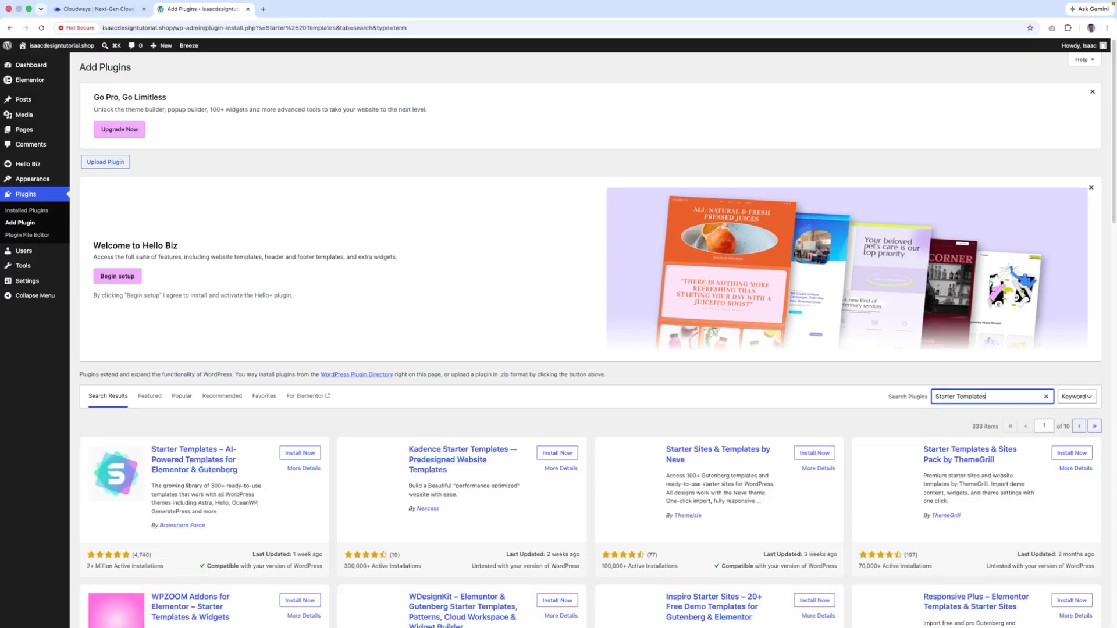
scroll(331, 173, down, 5)
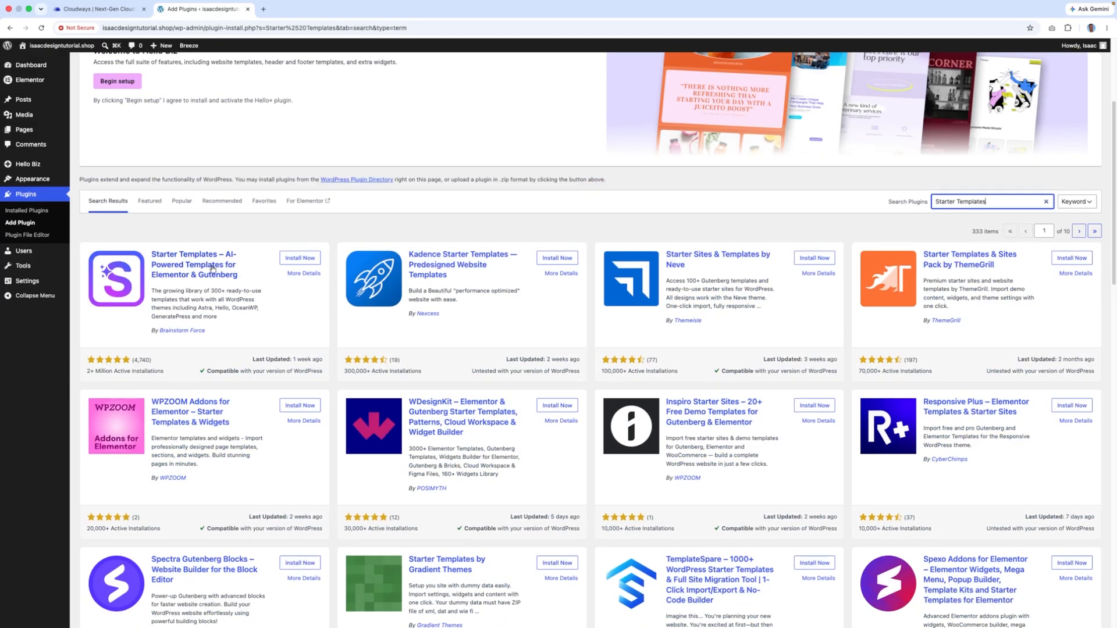
click(300, 261)
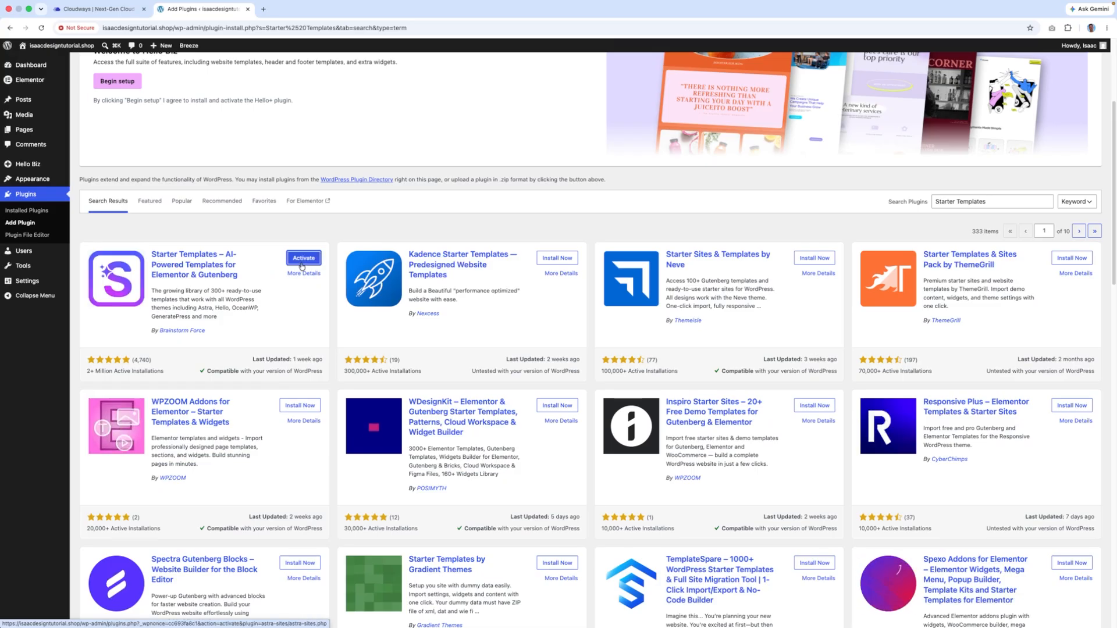
click(301, 263)
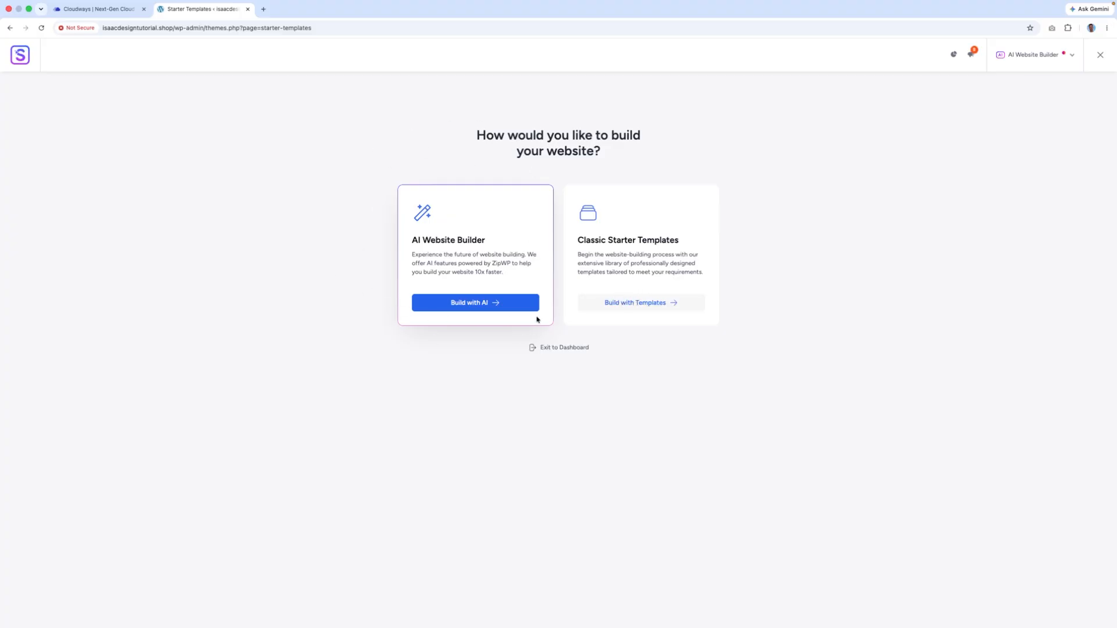
- Choose to build with classic templates using Elementor, and dismiss the AI builder suggestion
click(638, 307)
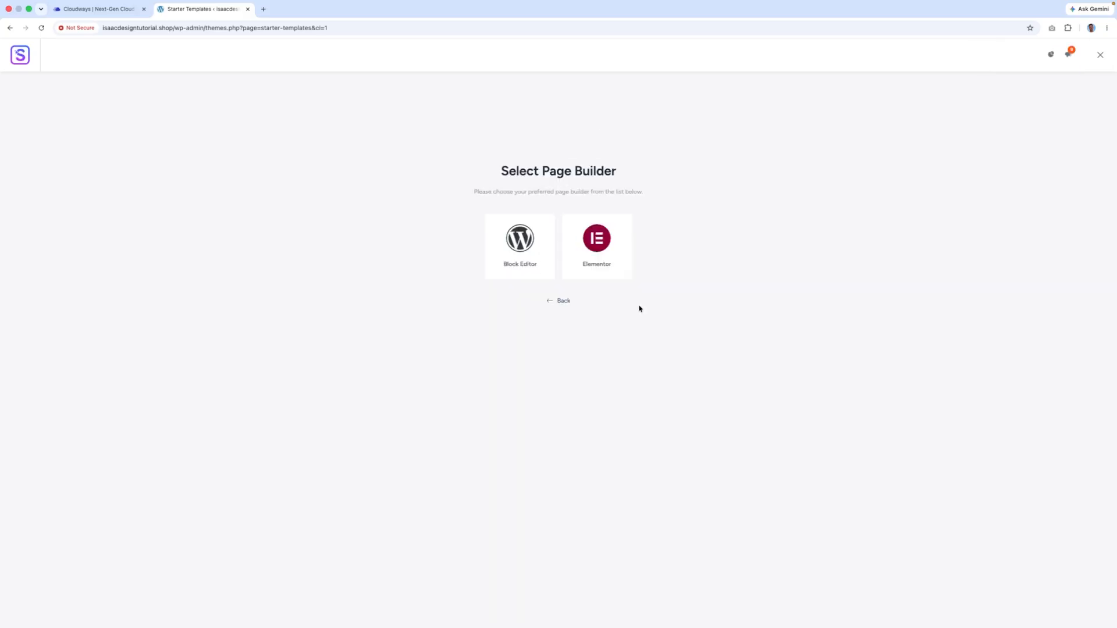
click(605, 256)
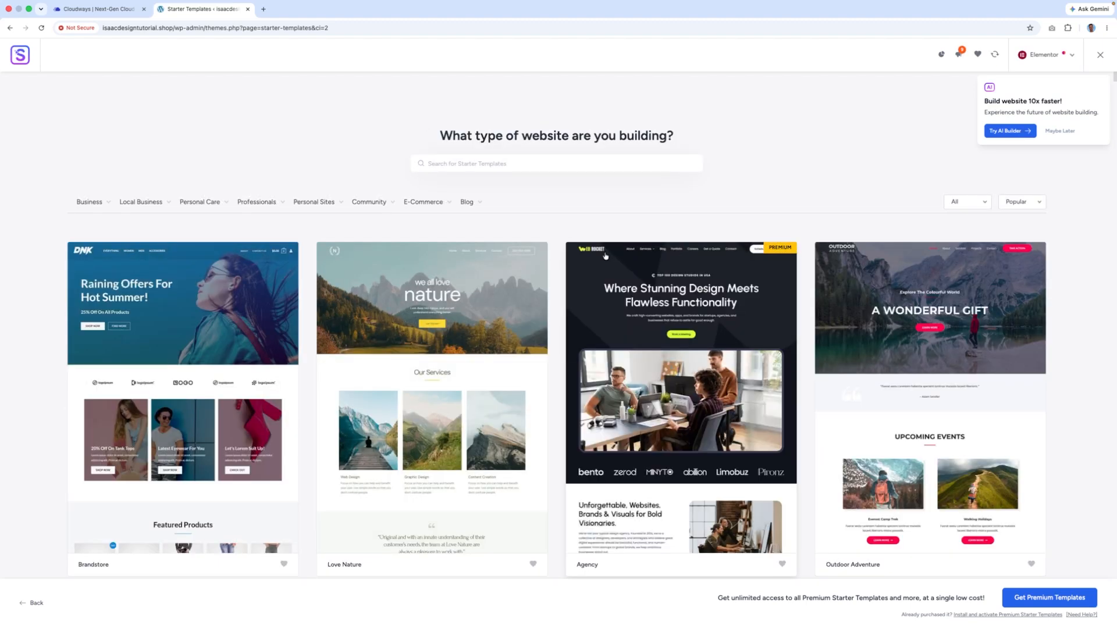
scroll(605, 256, down, 5)
scroll(605, 256, up, 5)
click(1060, 132)
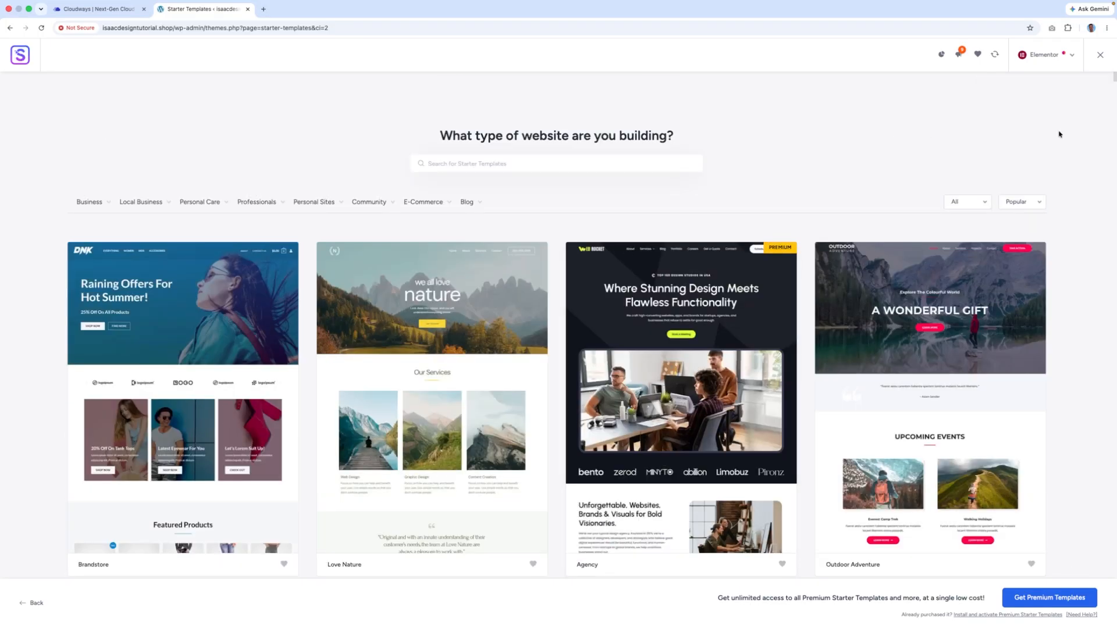
- Check the free/premium filter and sort options unchanged, then browse the Elementor template grid
mouse_move(315, 217)
click(975, 208)
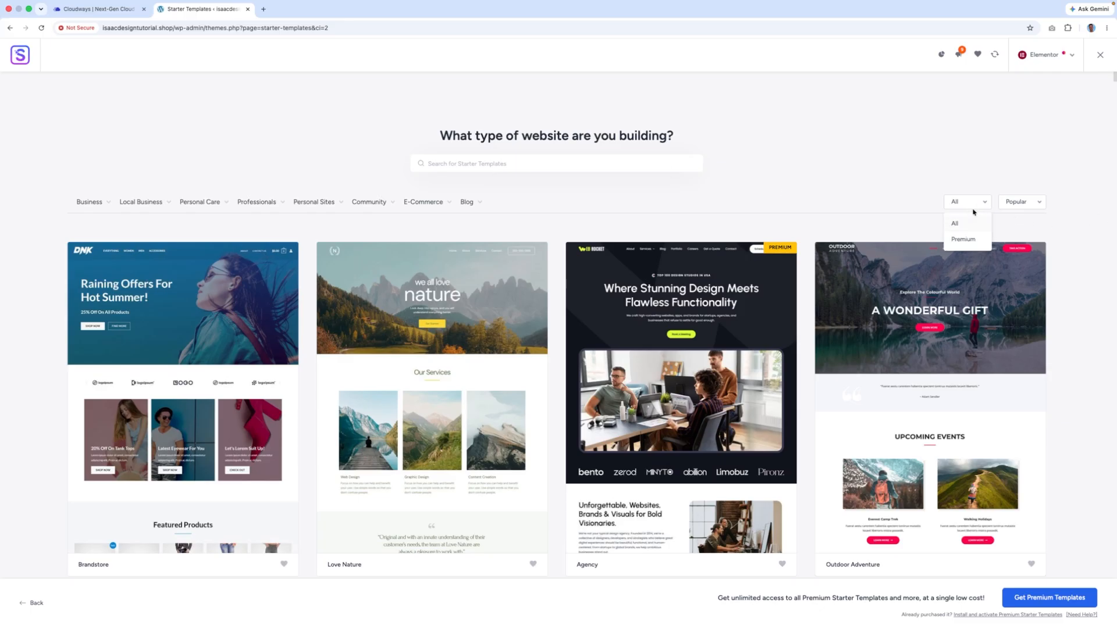
click(973, 209)
click(1010, 205)
click(1010, 205)
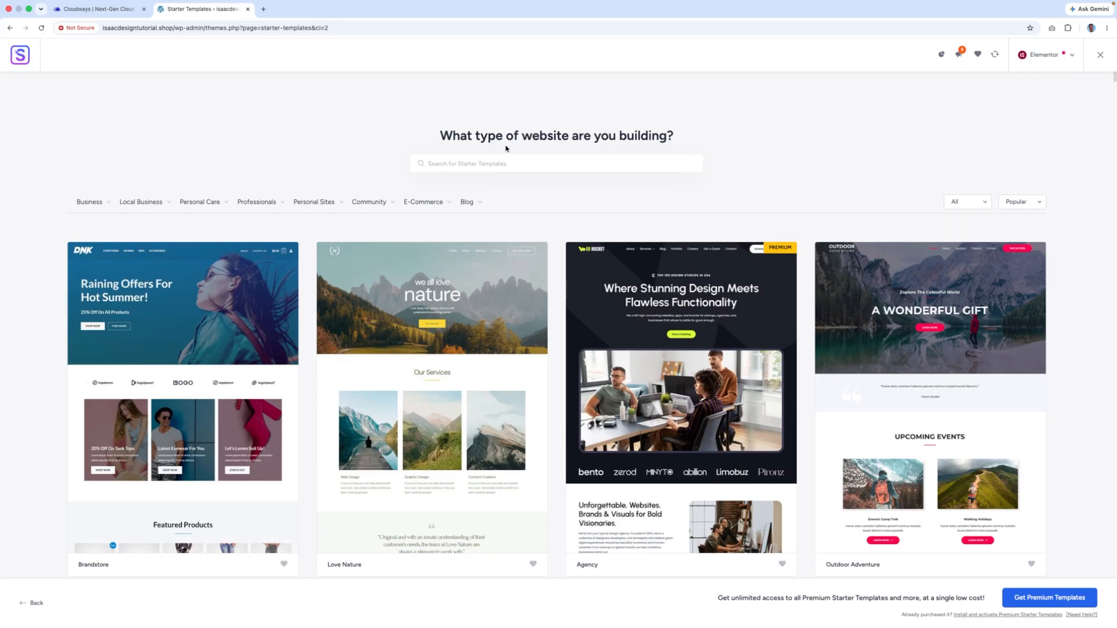
scroll(504, 149, down, 1)
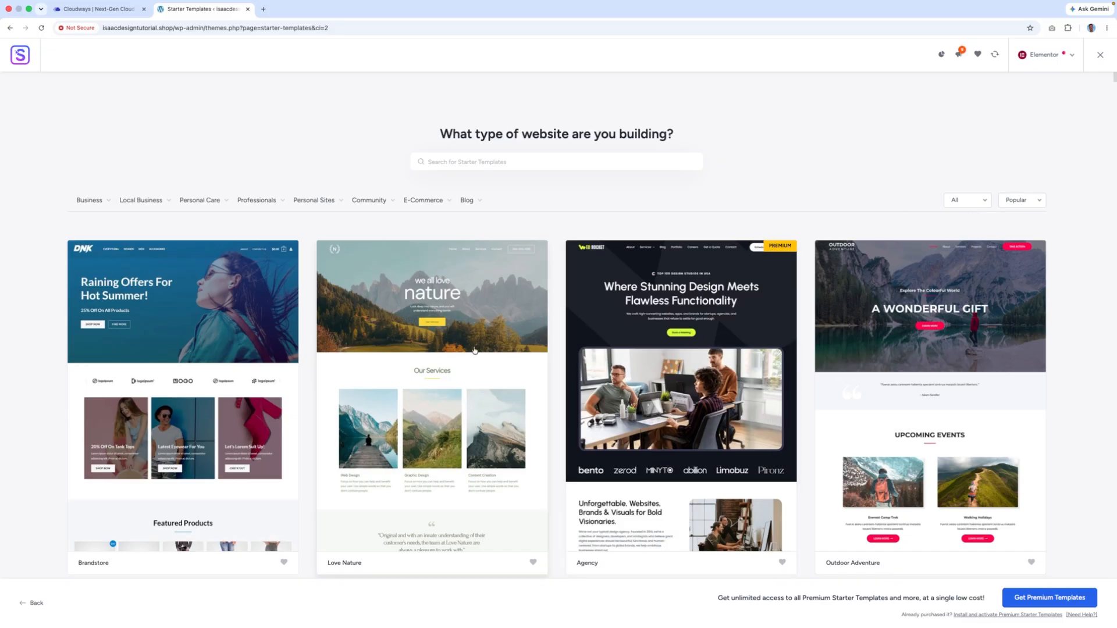
scroll(471, 349, down, 1)
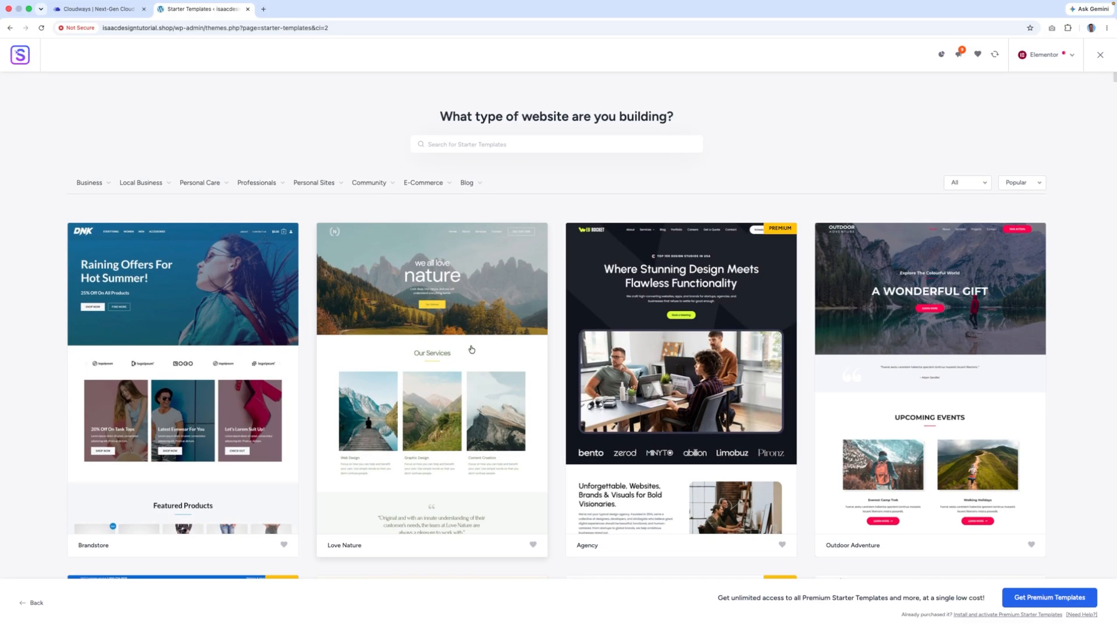
scroll(471, 349, down, 7)
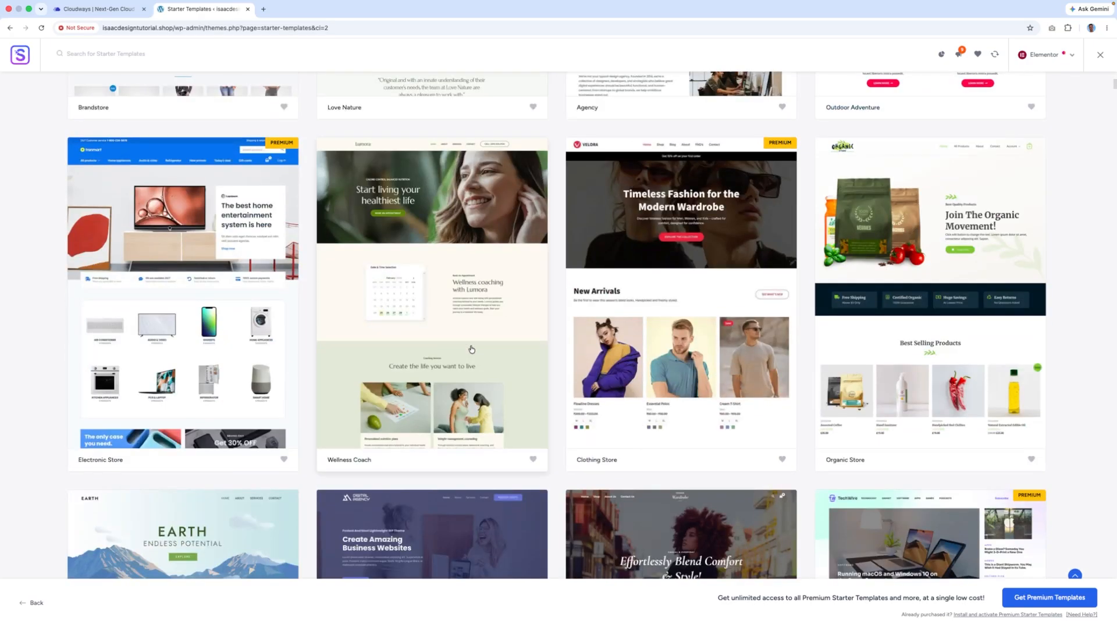
scroll(472, 349, down, 8)
scroll(471, 350, up, 3)
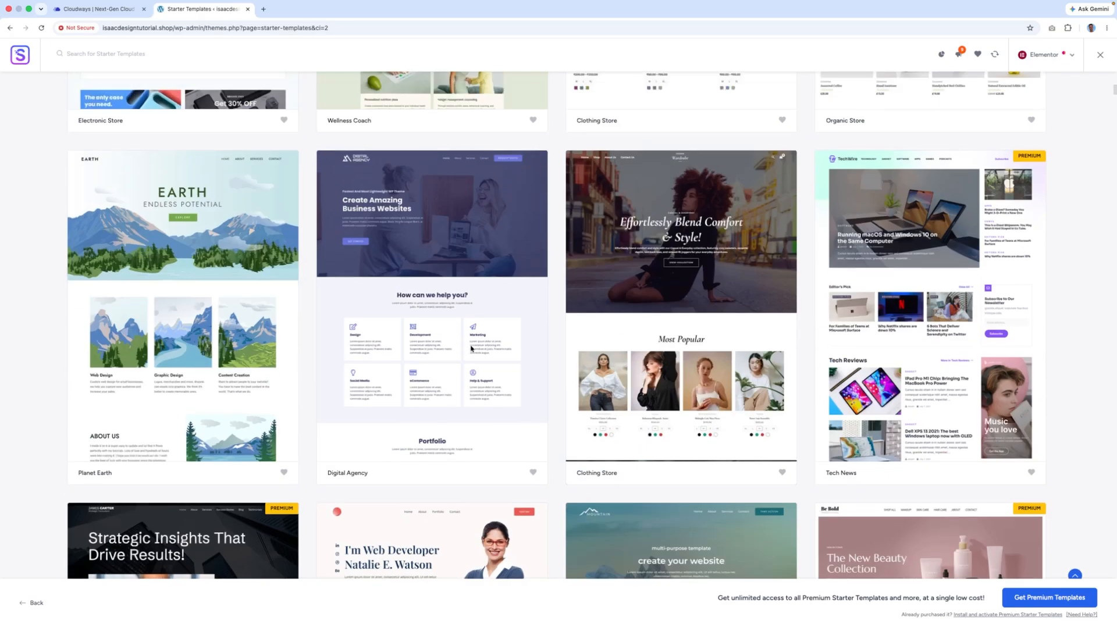
scroll(471, 350, down, 10)
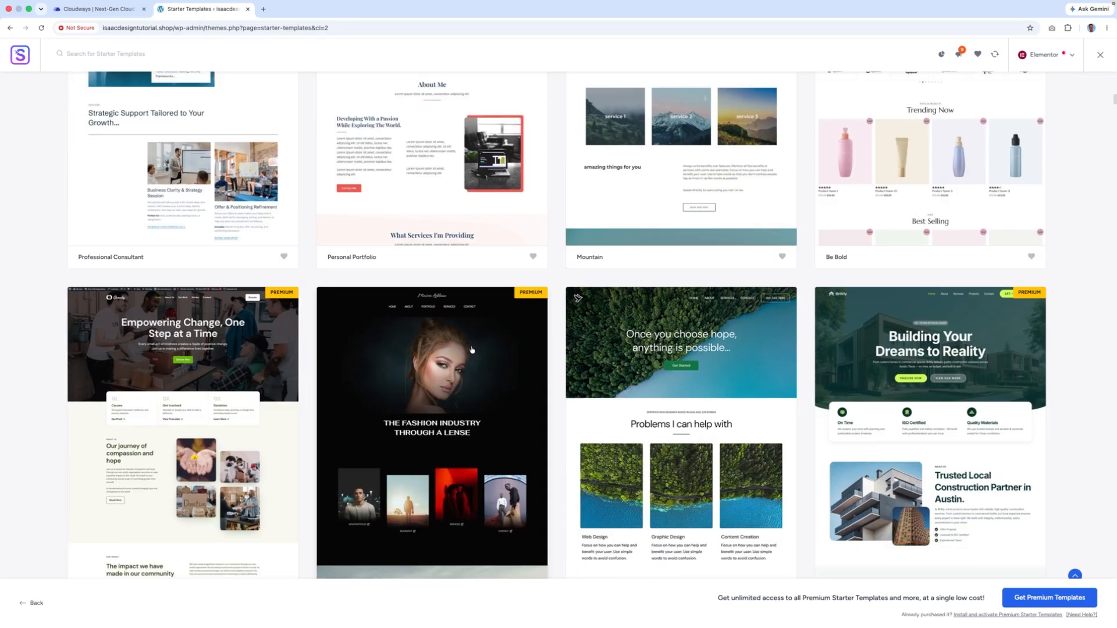
scroll(471, 350, down, 5)
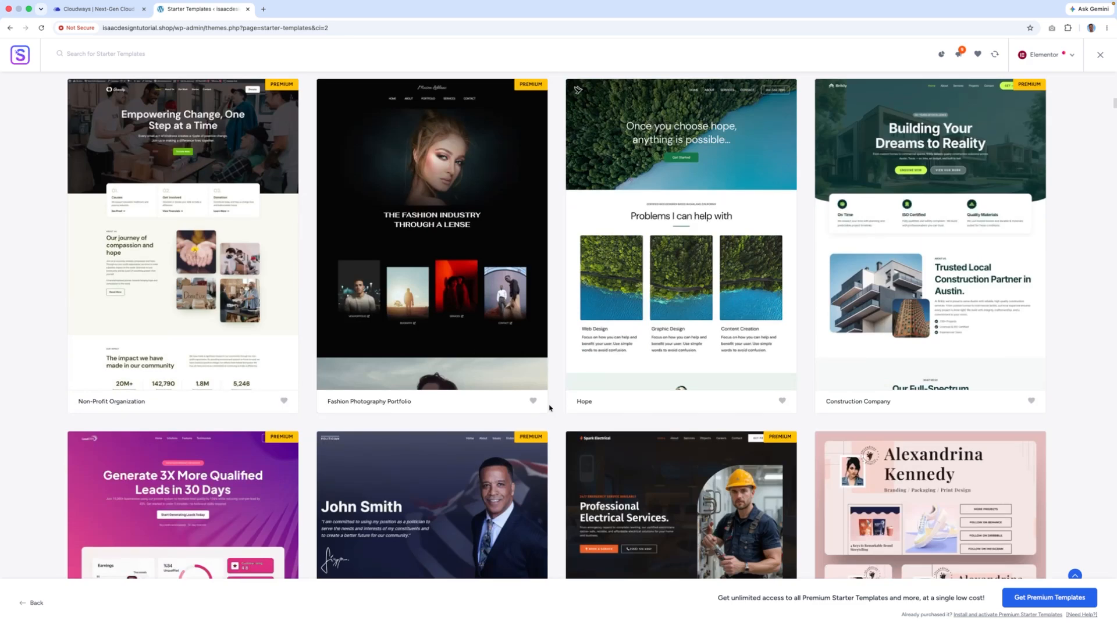
scroll(868, 338, down, 5)
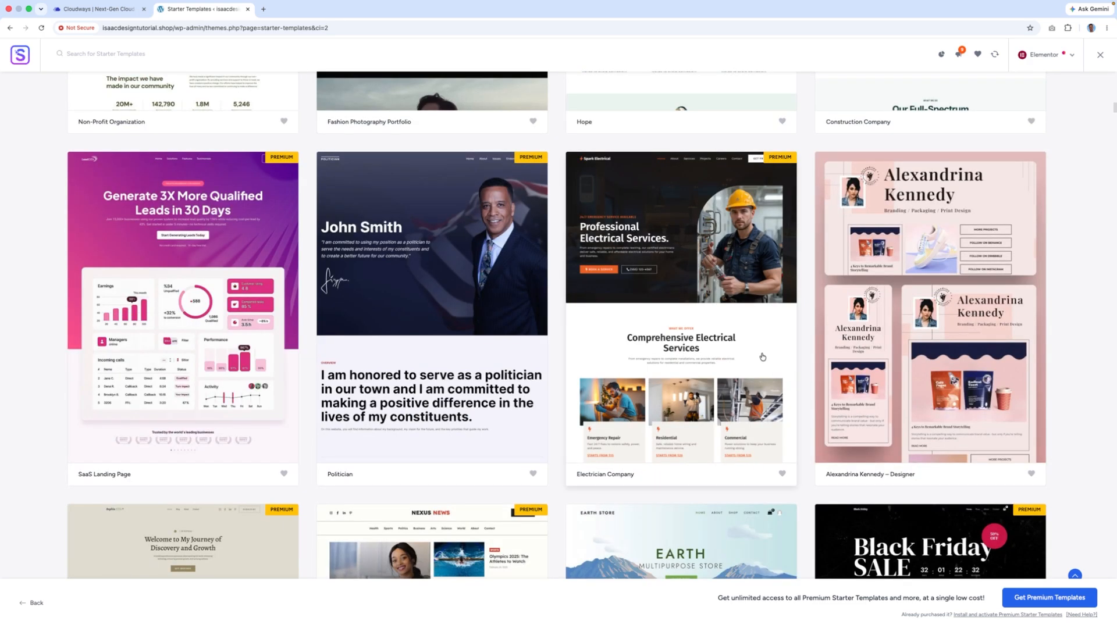
scroll(761, 356, down, 5)
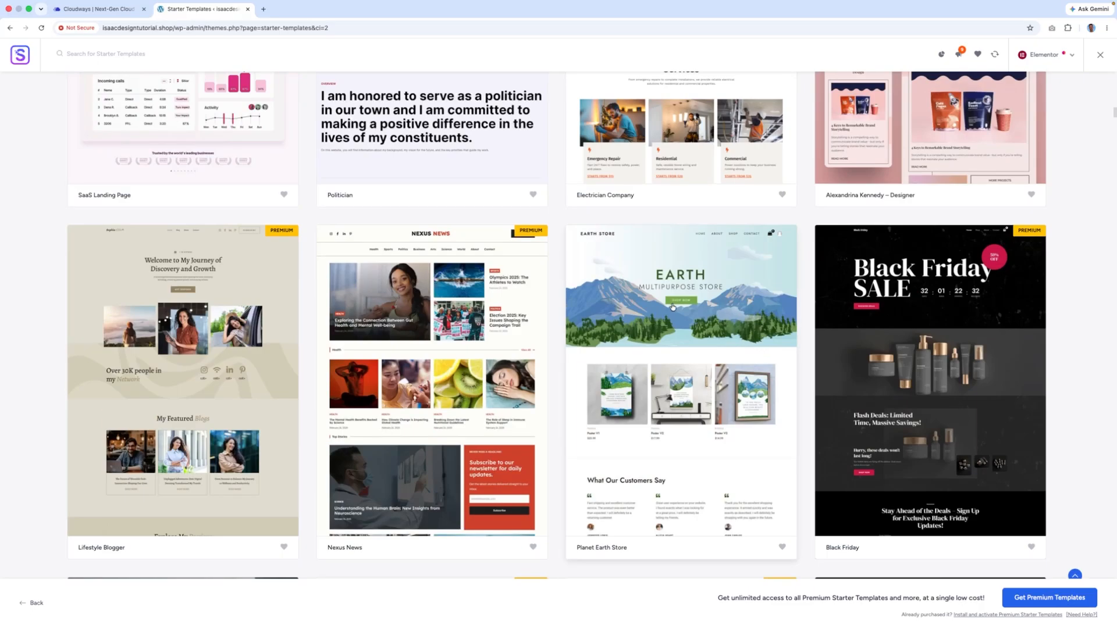
scroll(672, 307, down, 9)
scroll(648, 300, up, 6)
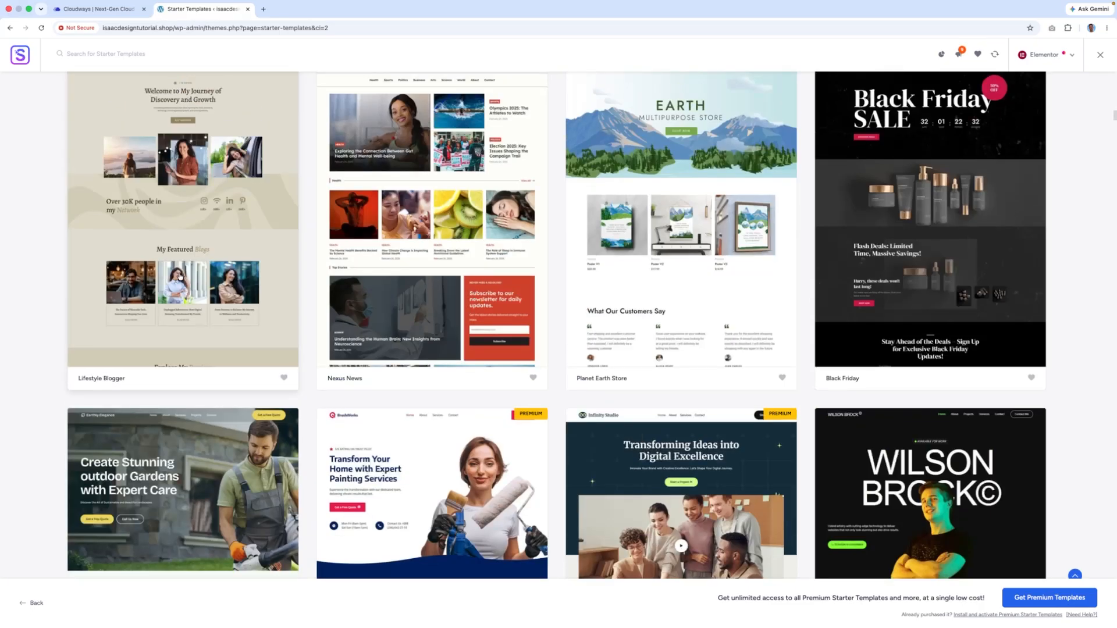
scroll(179, 275, down, 10)
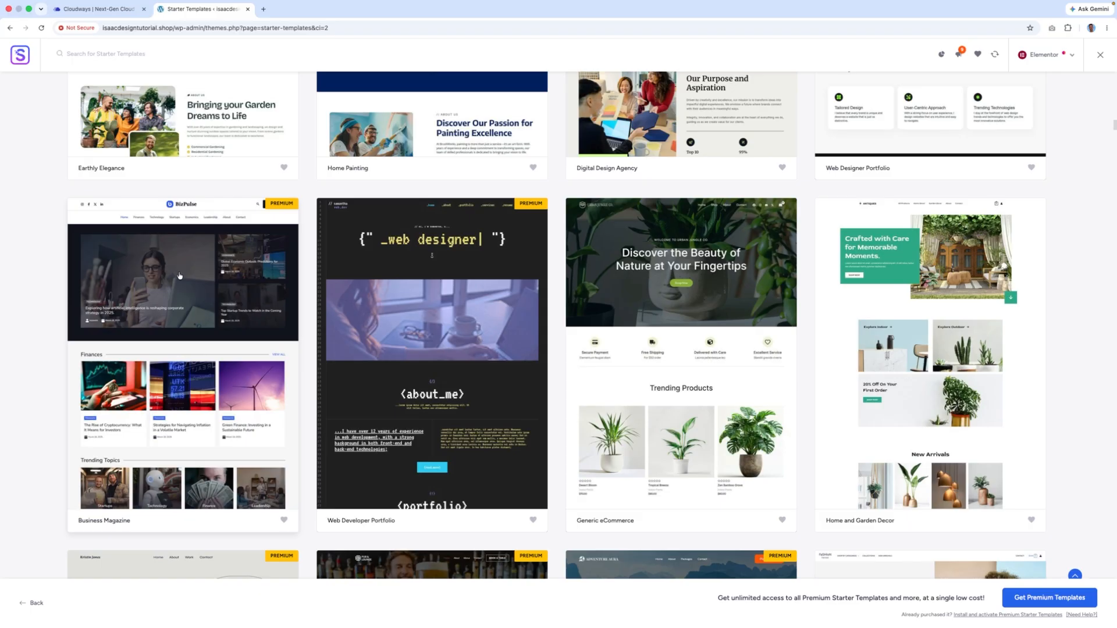
scroll(180, 276, down, 20)
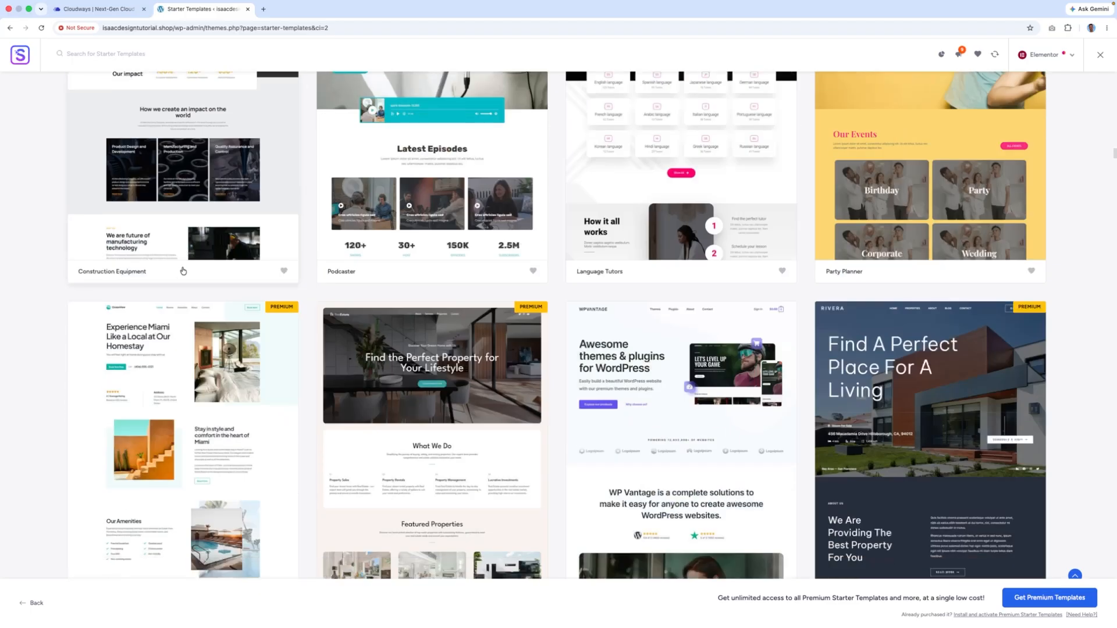
scroll(183, 271, down, 20)
scroll(182, 271, down, 6)
scroll(446, 325, down, 15)
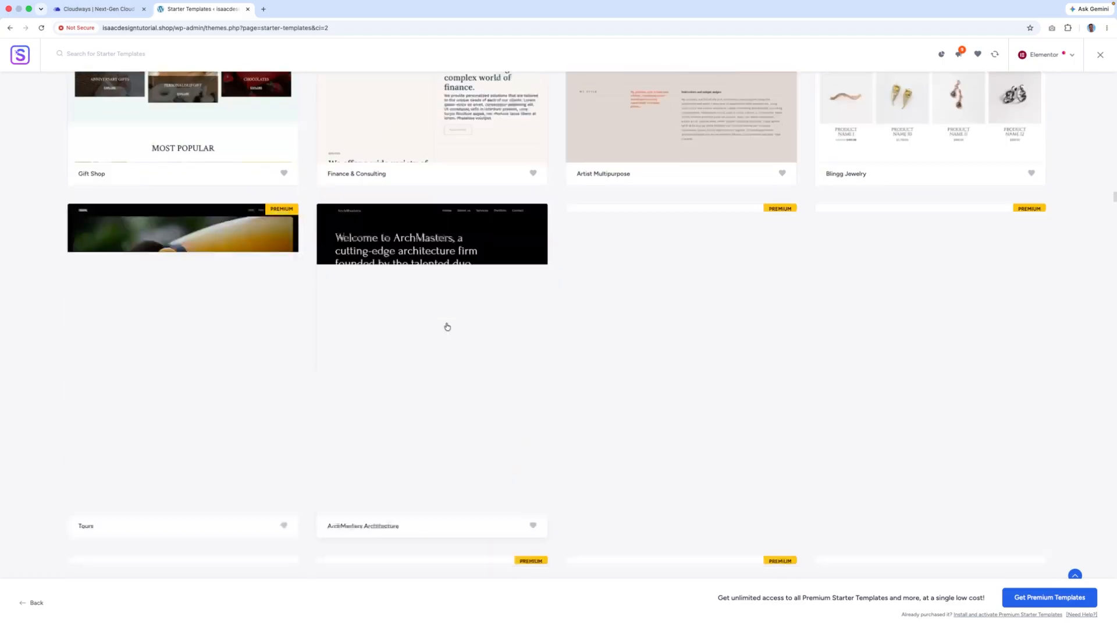
scroll(447, 328, up, 20)
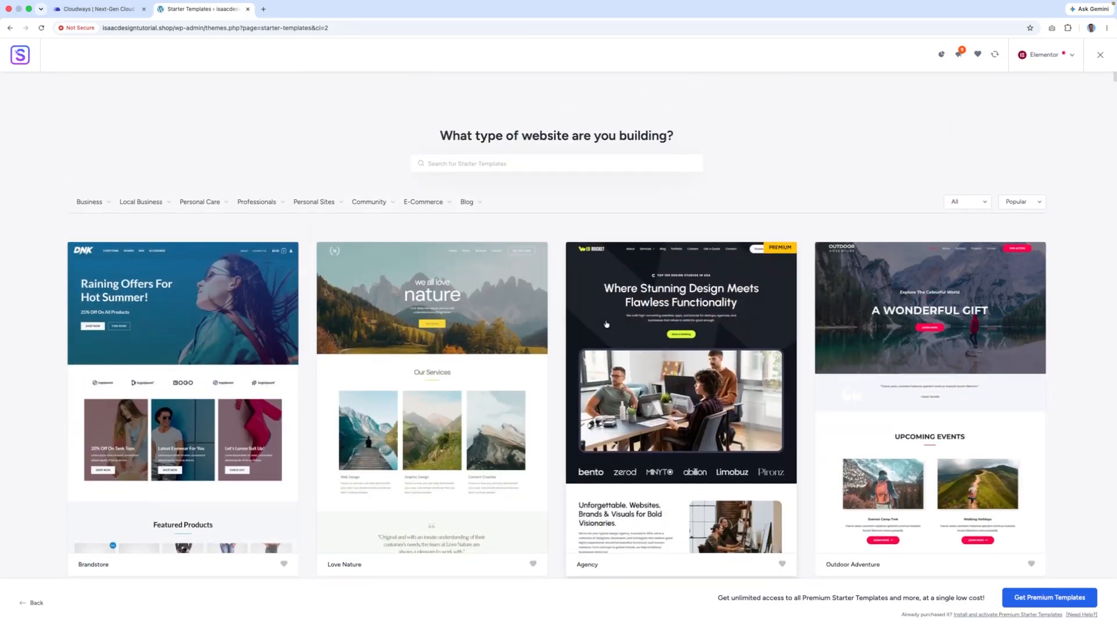
- Preview the Love Nature template, then go back to the template grid
click(464, 319)
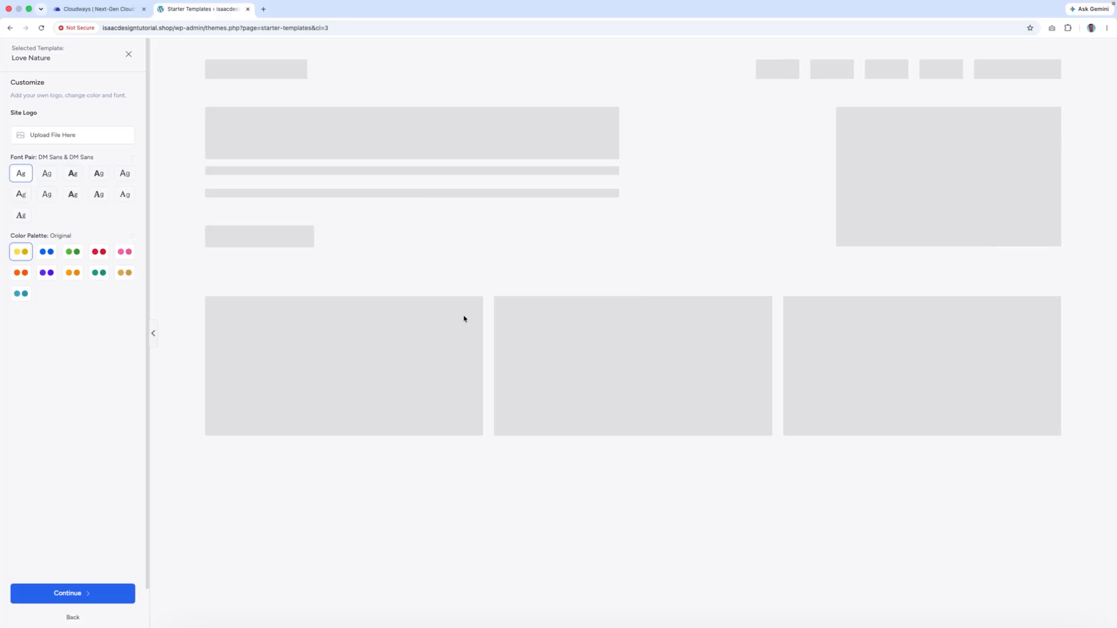
scroll(606, 280, down, 15)
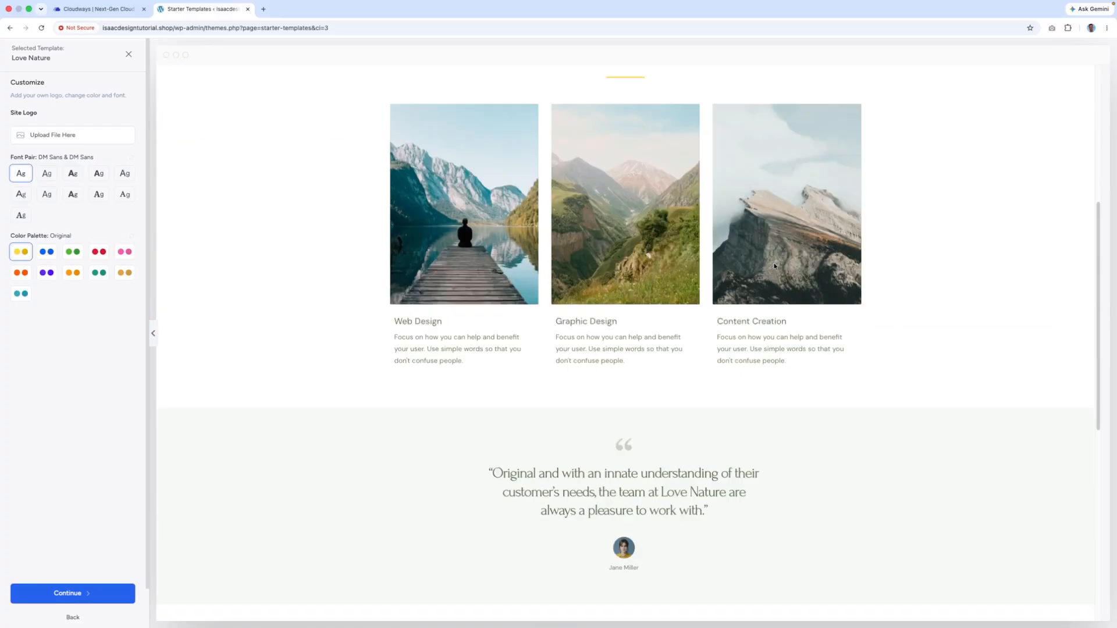
scroll(774, 265, up, 15)
scroll(766, 262, down, 15)
scroll(765, 263, up, 15)
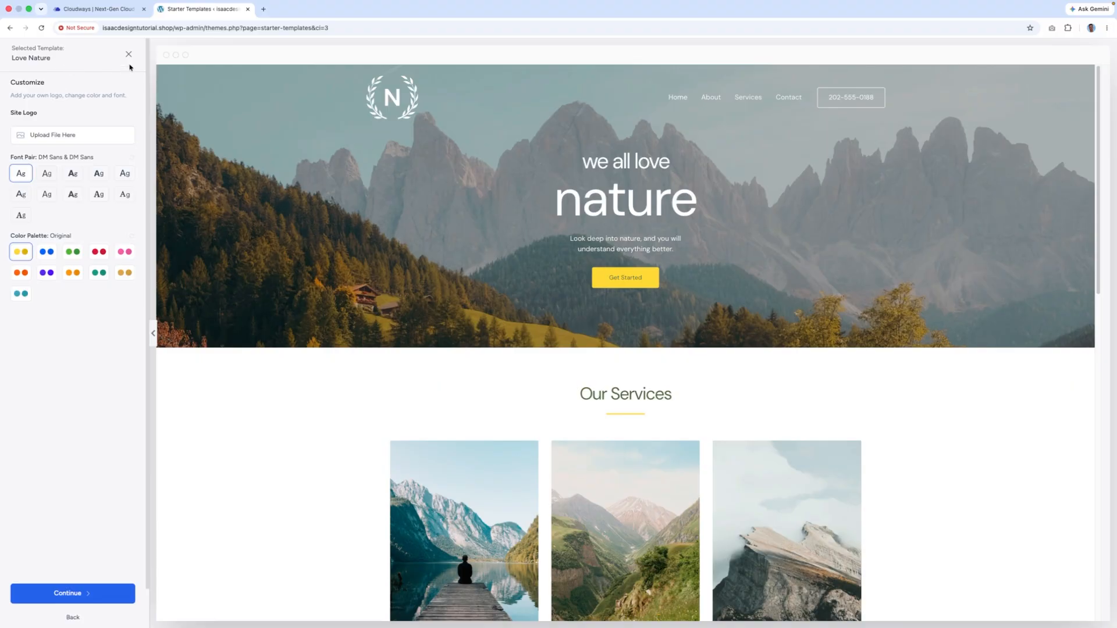
click(7, 29)
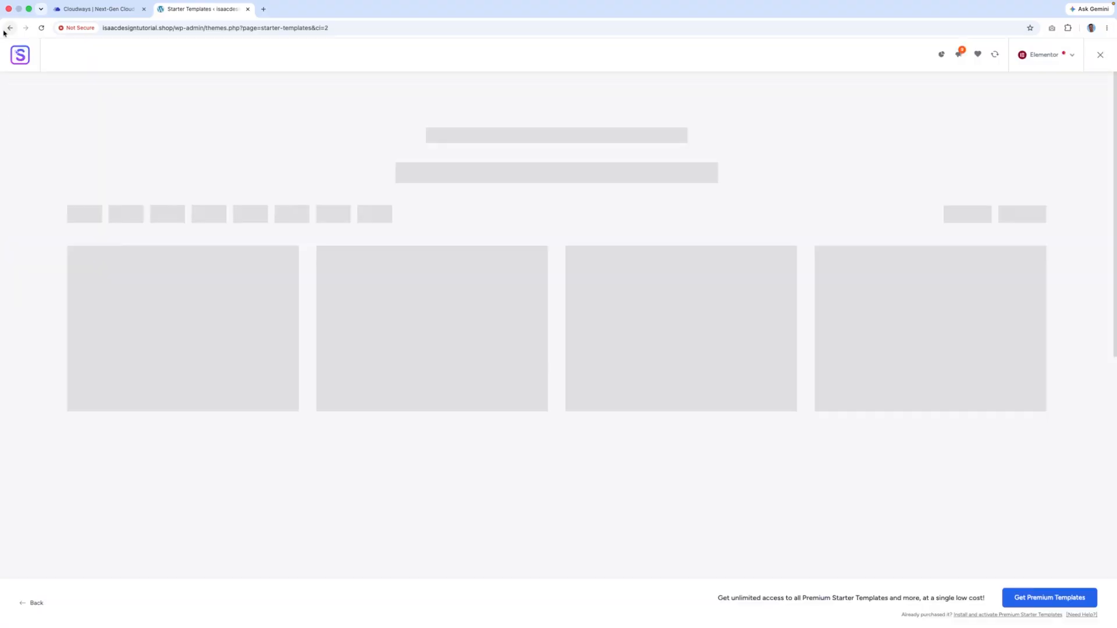
- Preview the Wellness Coach template, then return to the previous page
scroll(512, 349, down, 6)
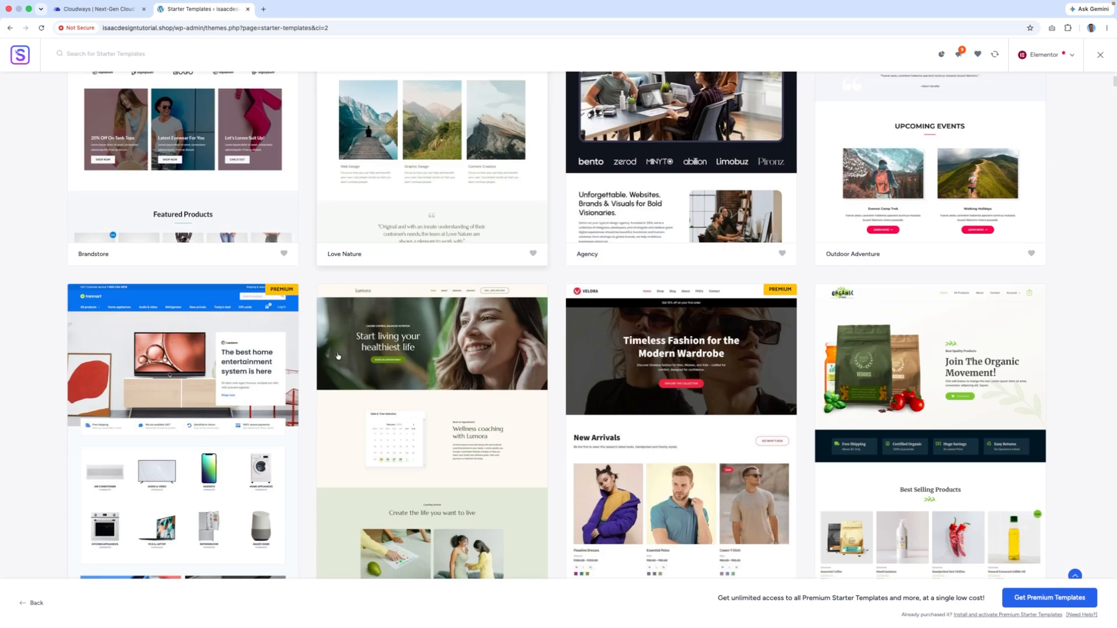
click(456, 357)
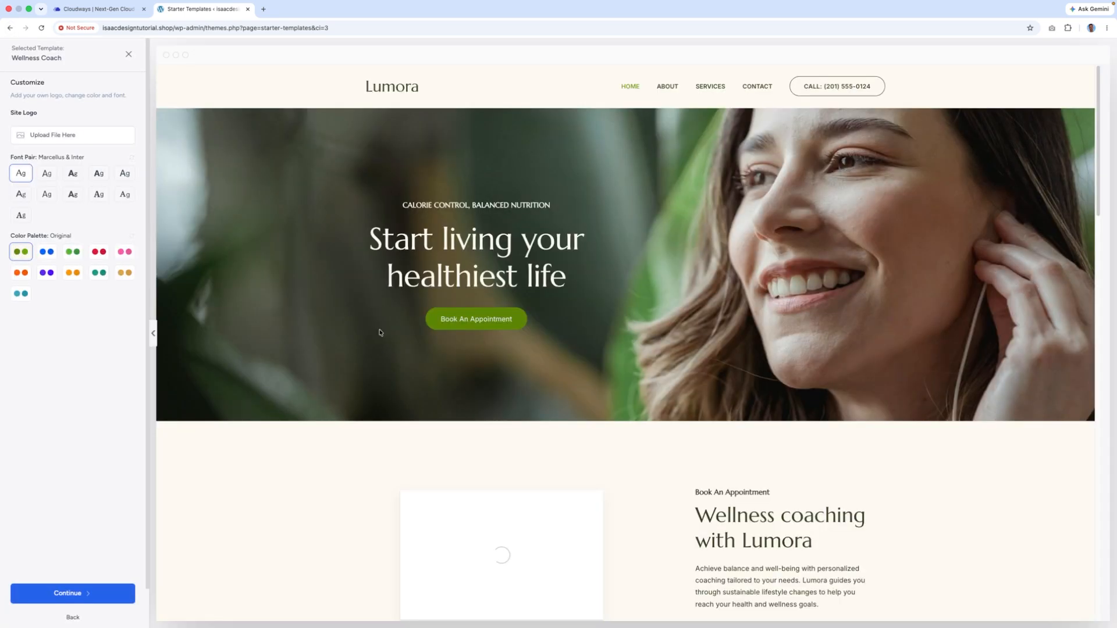
scroll(640, 259, down, 20)
scroll(647, 299, up, 20)
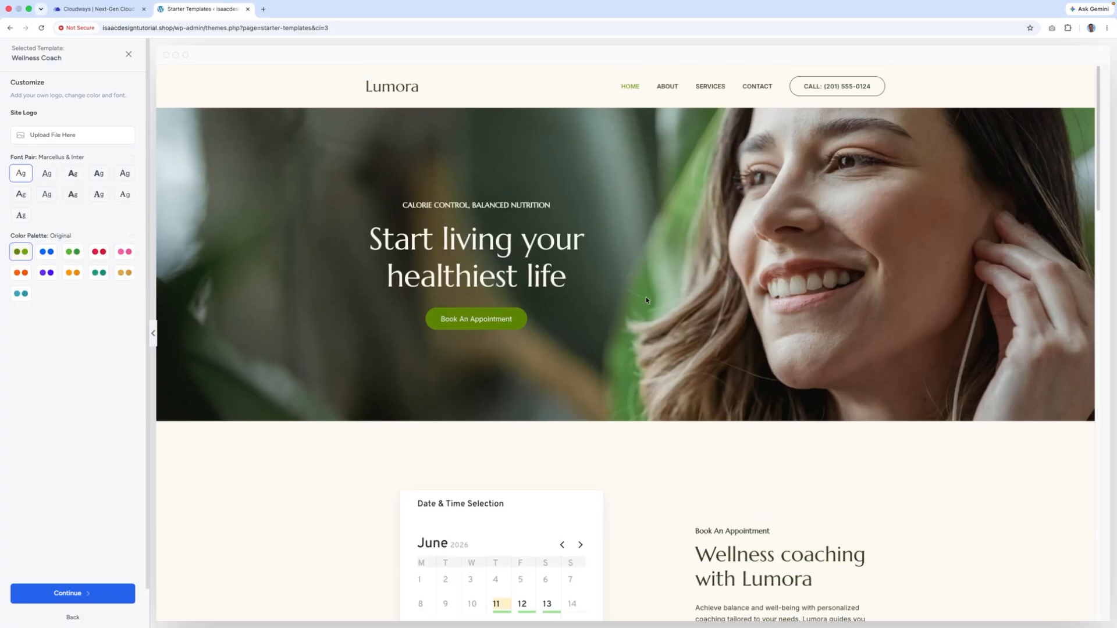
click(11, 28)
scroll(287, 189, down, 15)
scroll(372, 213, up, 20)
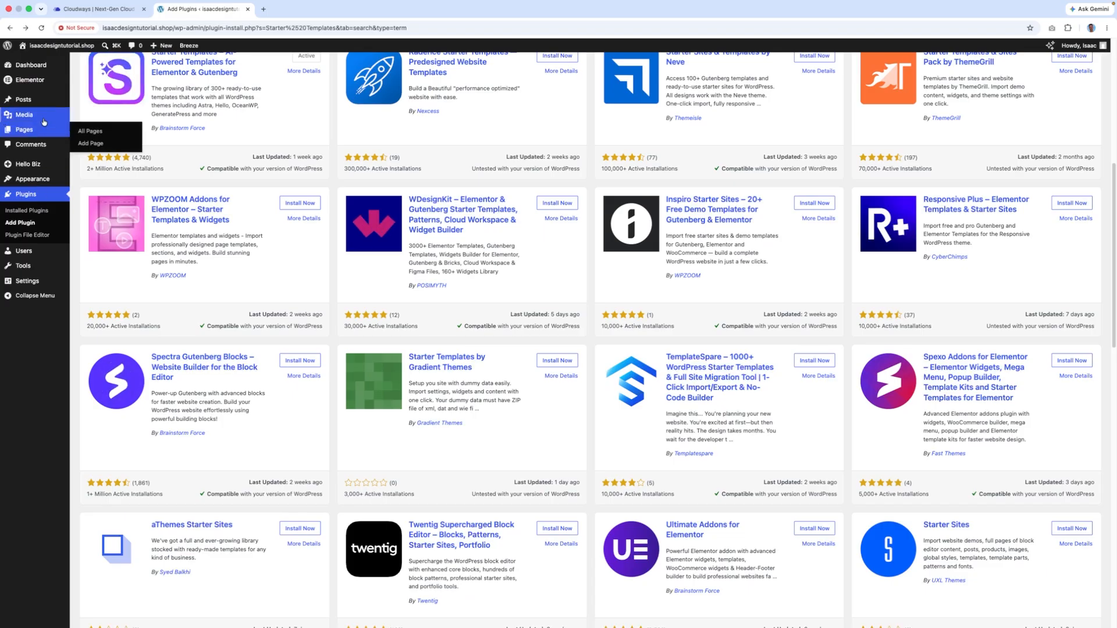
- Add a new page and close the Design Library to reach the block editor
mouse_move(35, 130)
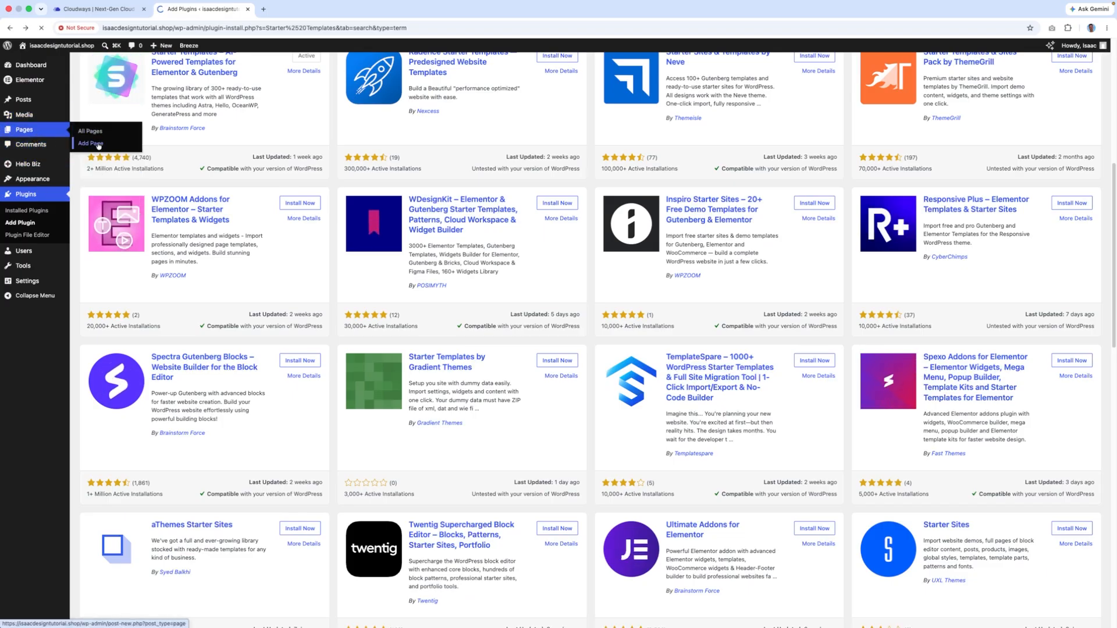
click(99, 144)
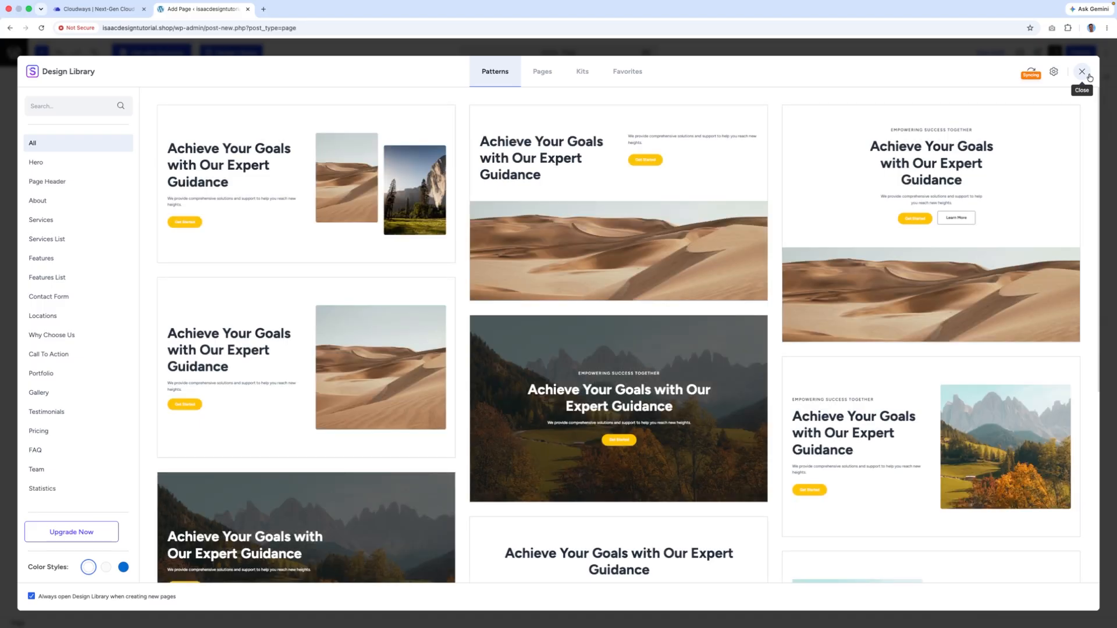
click(1082, 72)
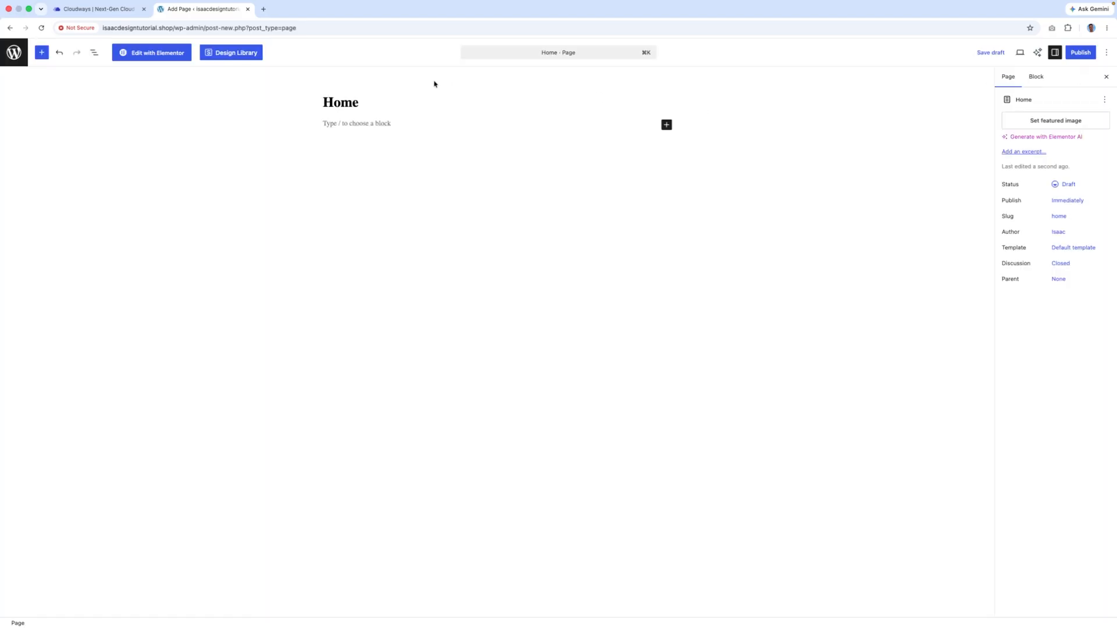
- Open the Home page in Elementor, enable Hide Title, and open the page-template library
click(167, 54)
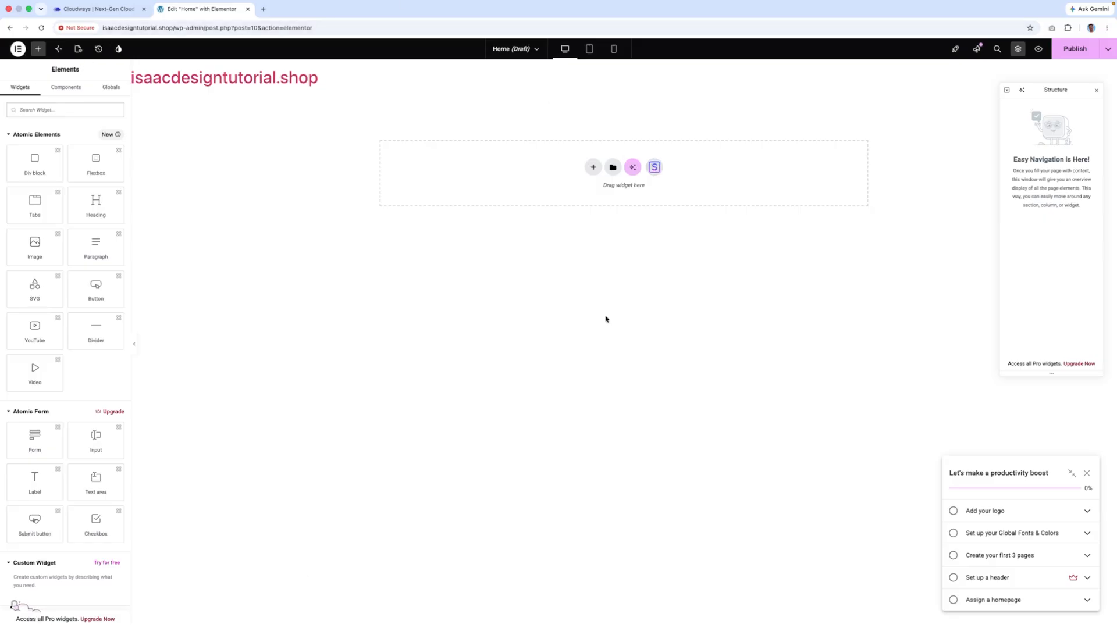
click(78, 48)
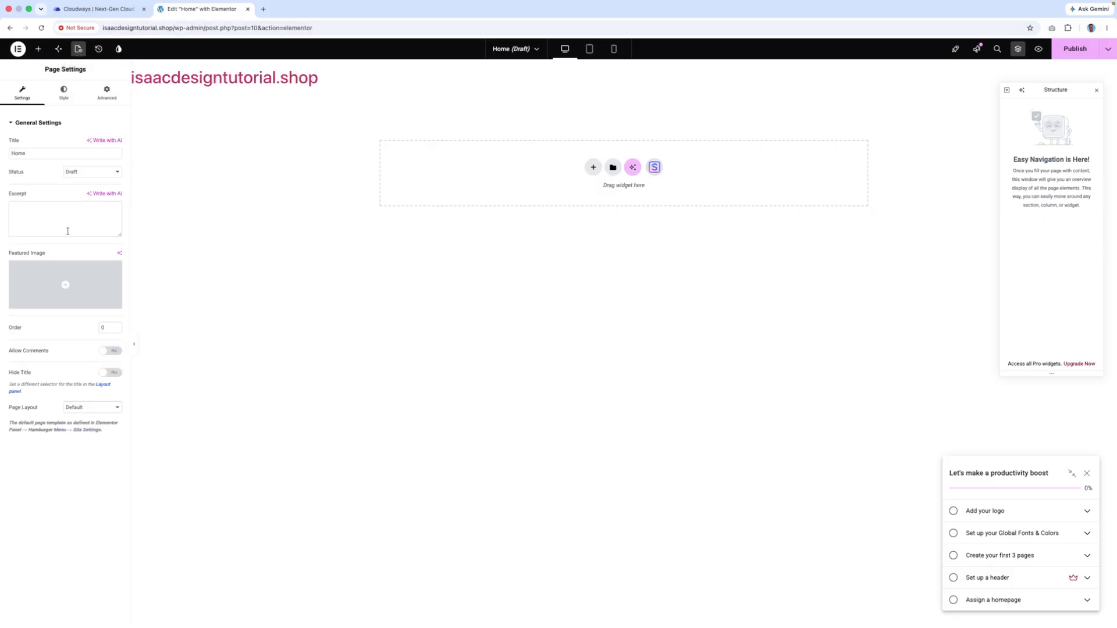
click(115, 372)
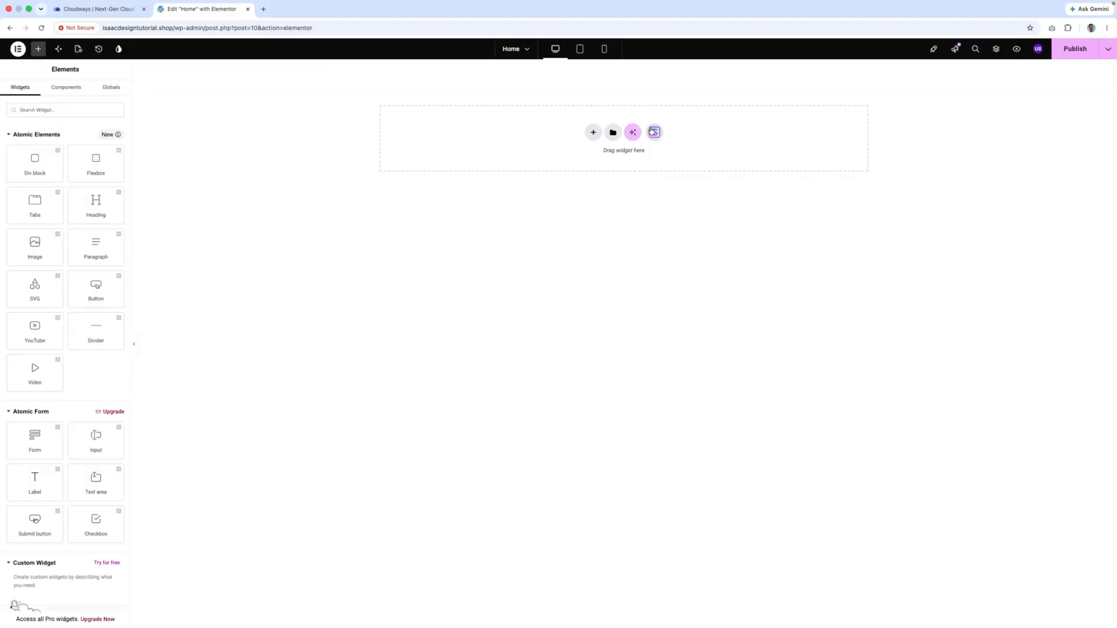
click(652, 131)
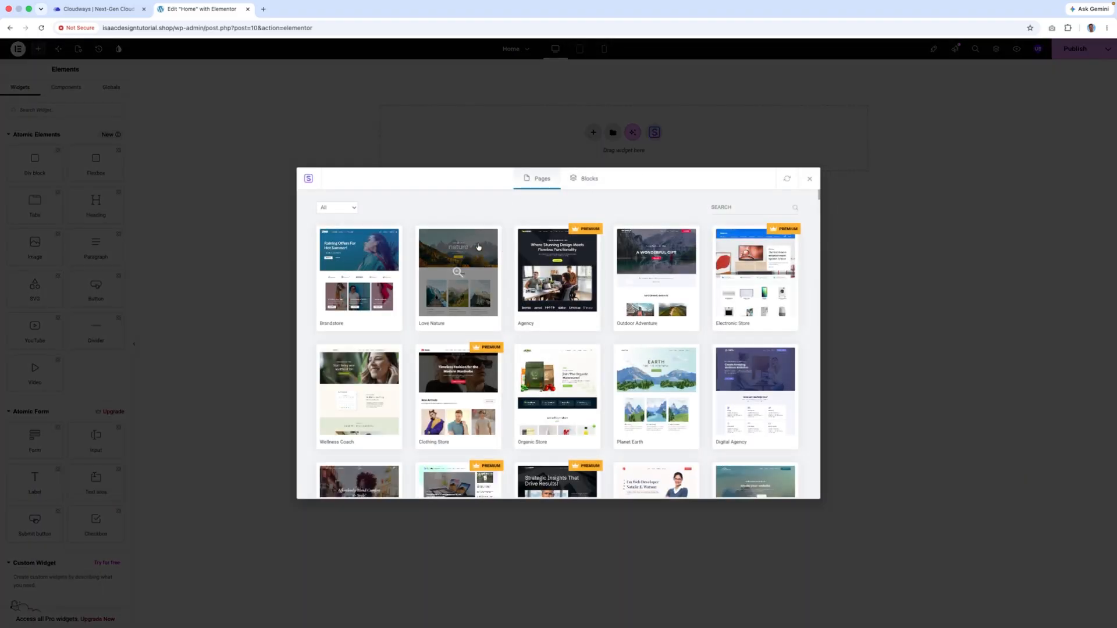
- Look at the Love Nature kit's pages, then browse the full template list
click(473, 250)
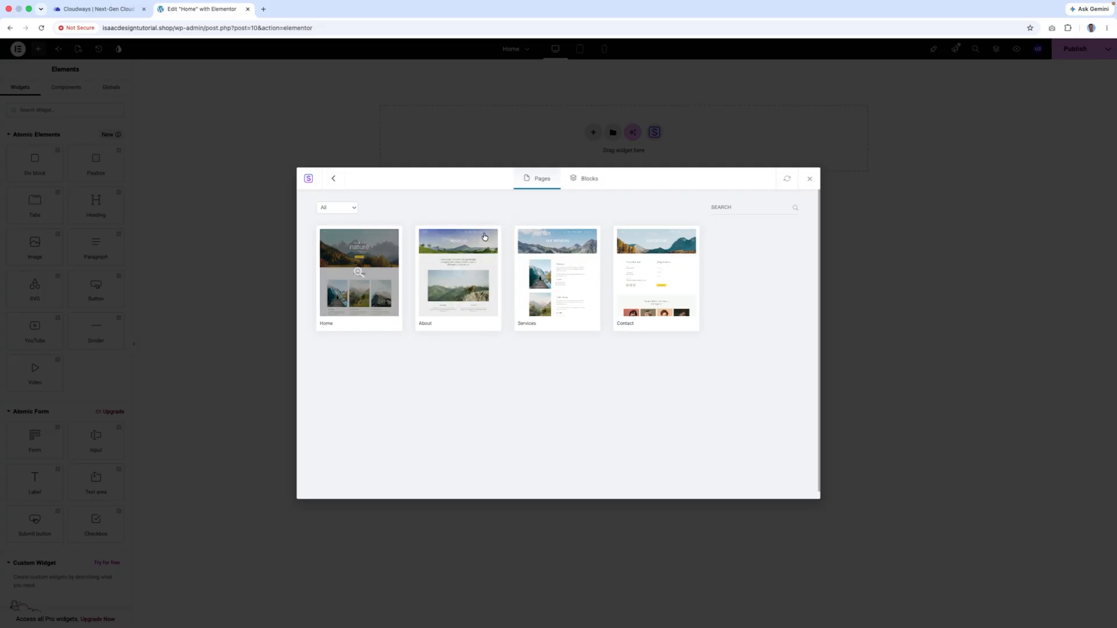
click(330, 177)
scroll(678, 339, down, 10)
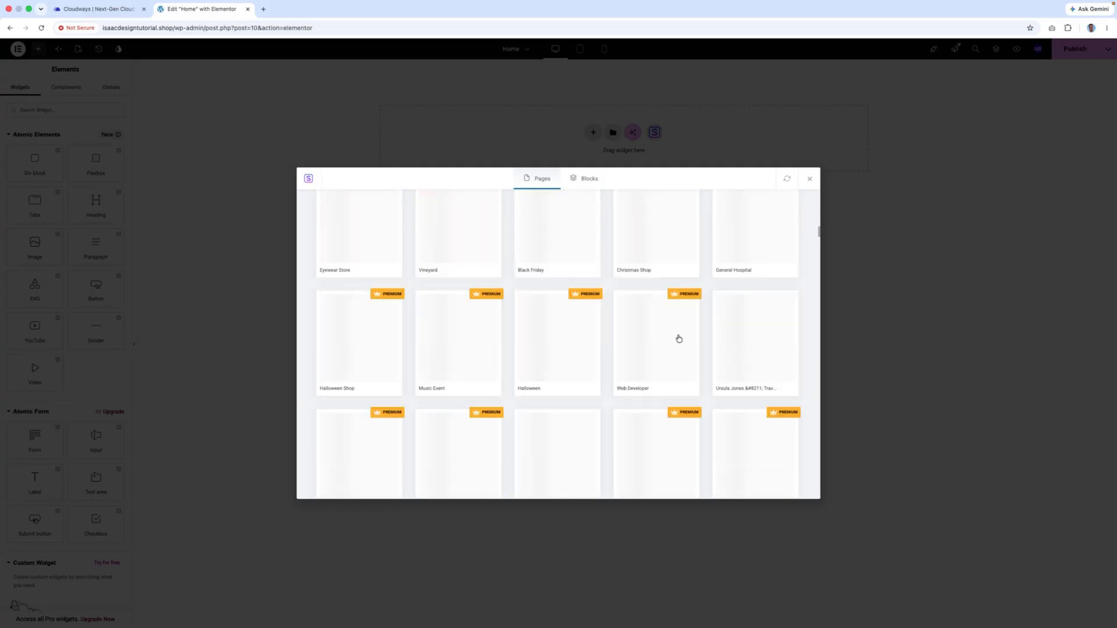
scroll(783, 320, down, 15)
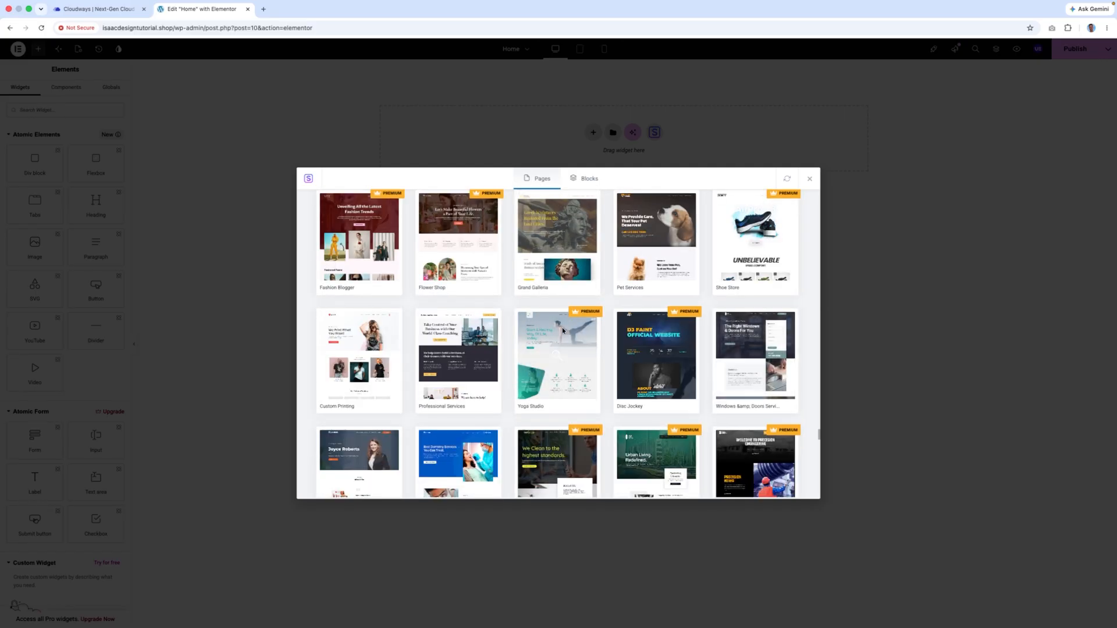
scroll(666, 330, up, 1)
scroll(665, 330, down, 5)
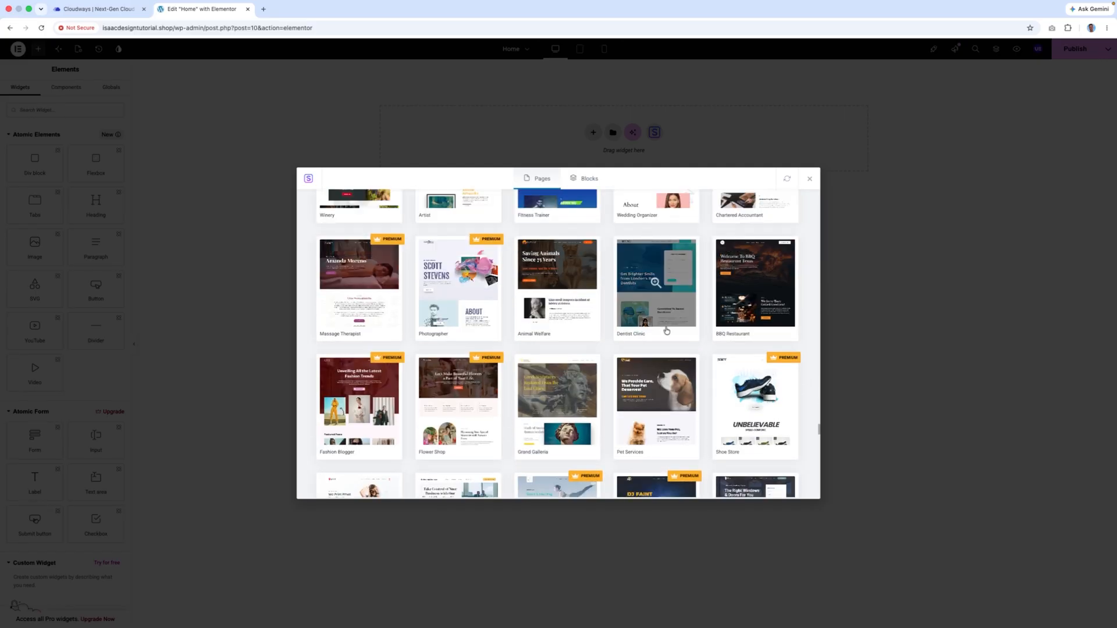
scroll(667, 330, down, 5)
scroll(666, 331, up, 20)
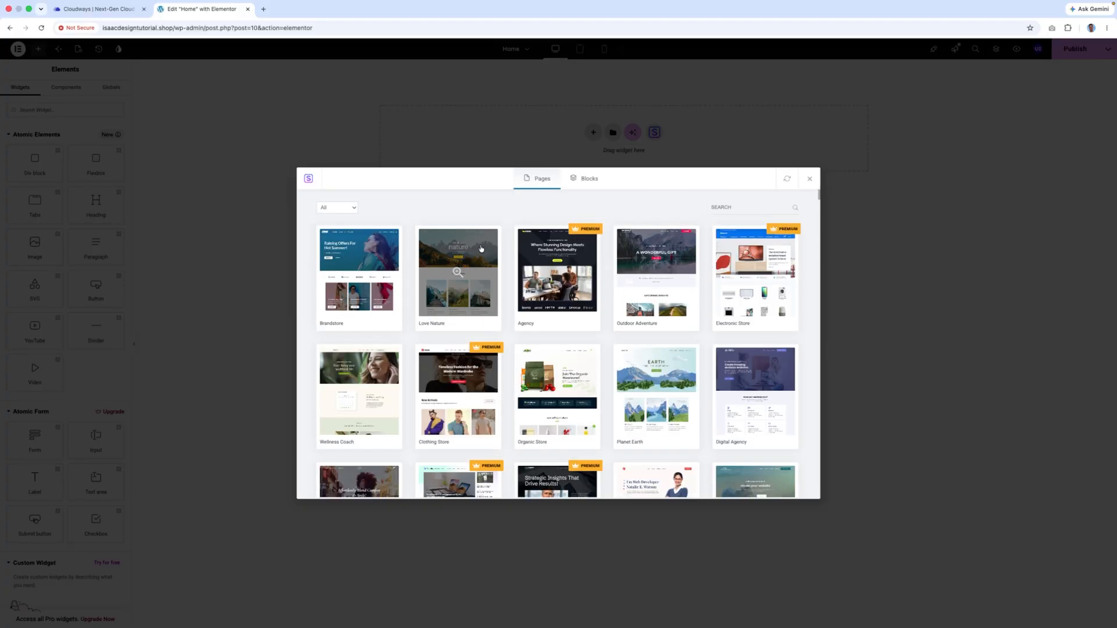
- Reopen Love Nature, preview its About page, then preview its Home page template
click(481, 249)
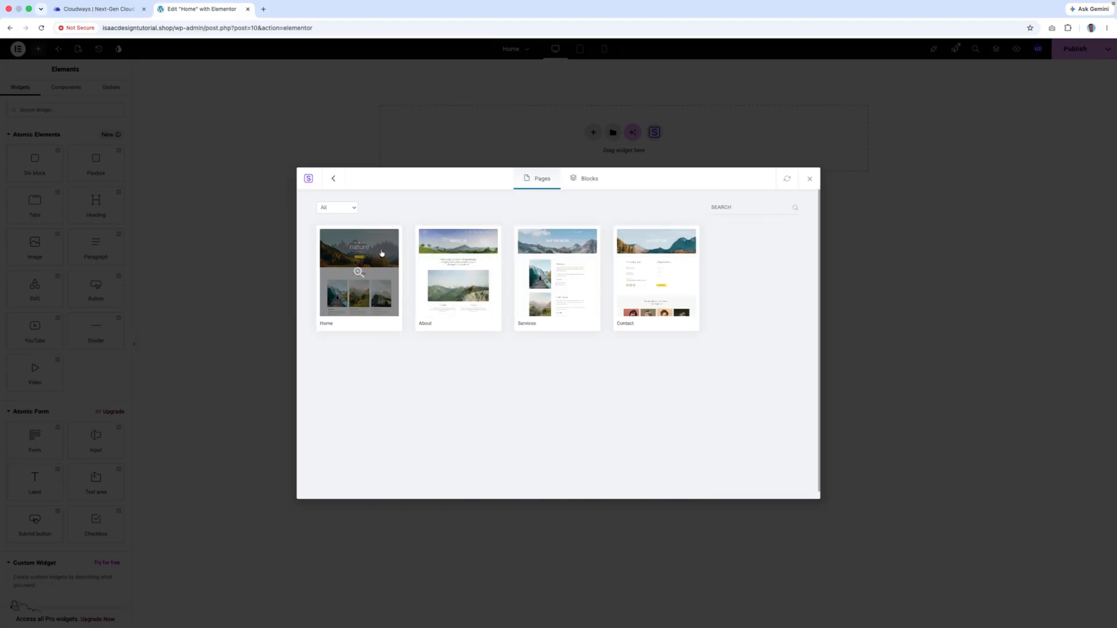
click(469, 260)
scroll(469, 262, down, 10)
scroll(469, 271, up, 10)
click(334, 179)
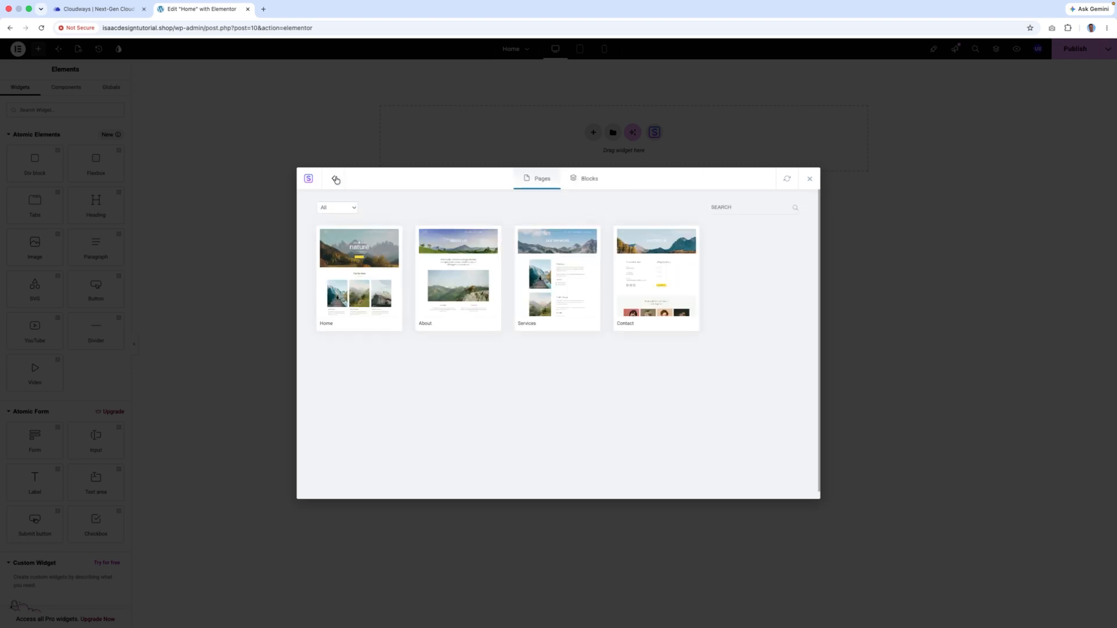
click(349, 251)
scroll(579, 330, down, 10)
scroll(579, 330, down, 5)
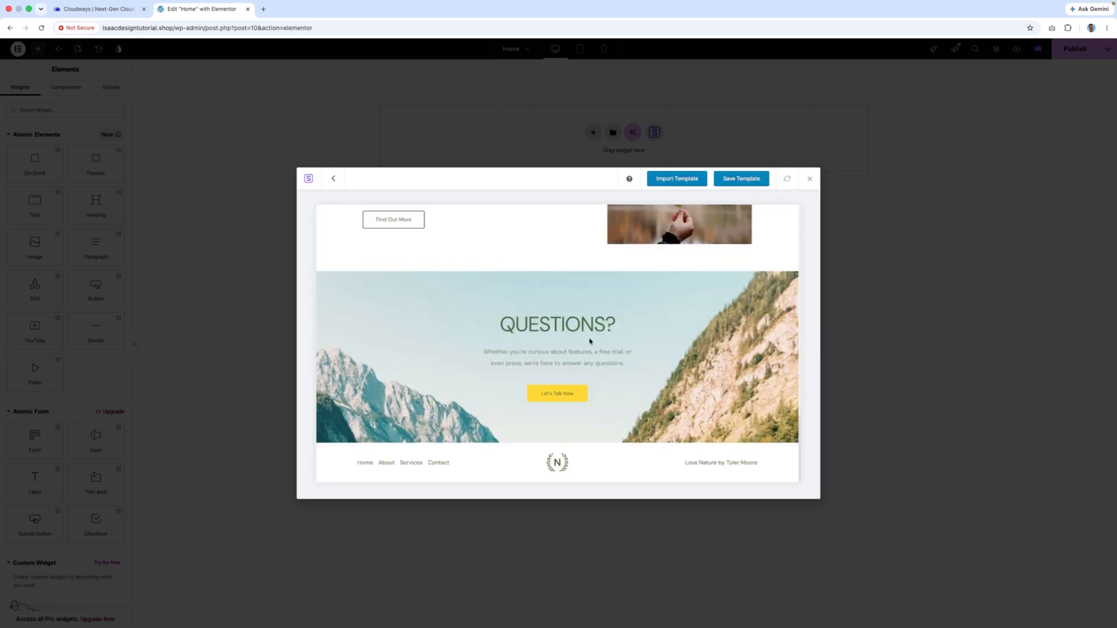
scroll(591, 342, up, 15)
- Import the Love Nature Home template and select the word 'nature' in the hero heading
click(662, 181)
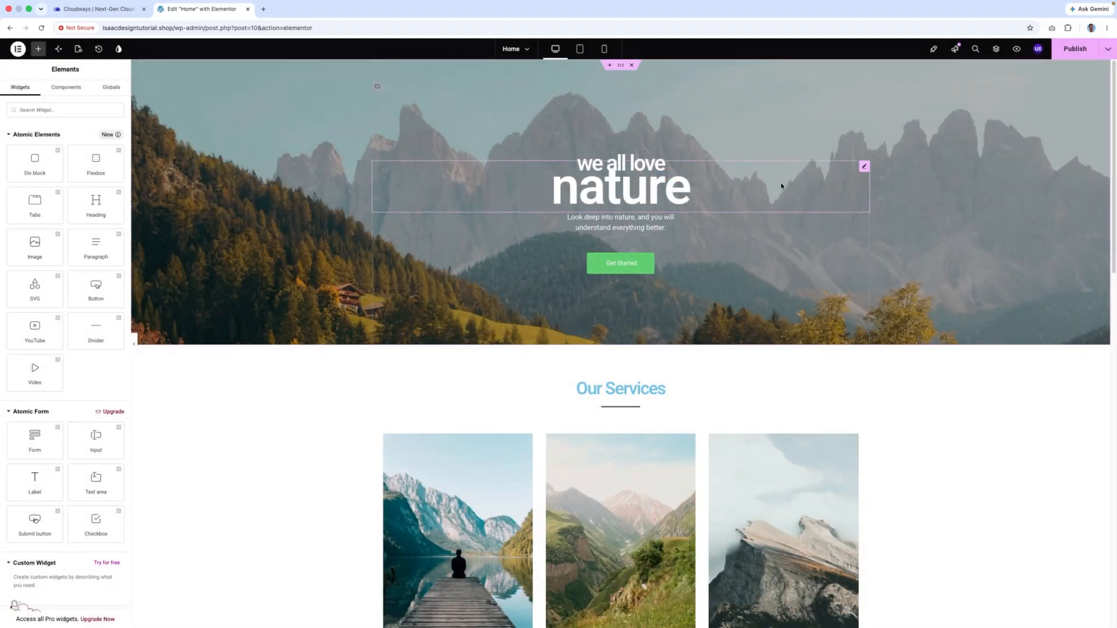
scroll(956, 213, down, 15)
scroll(880, 212, up, 15)
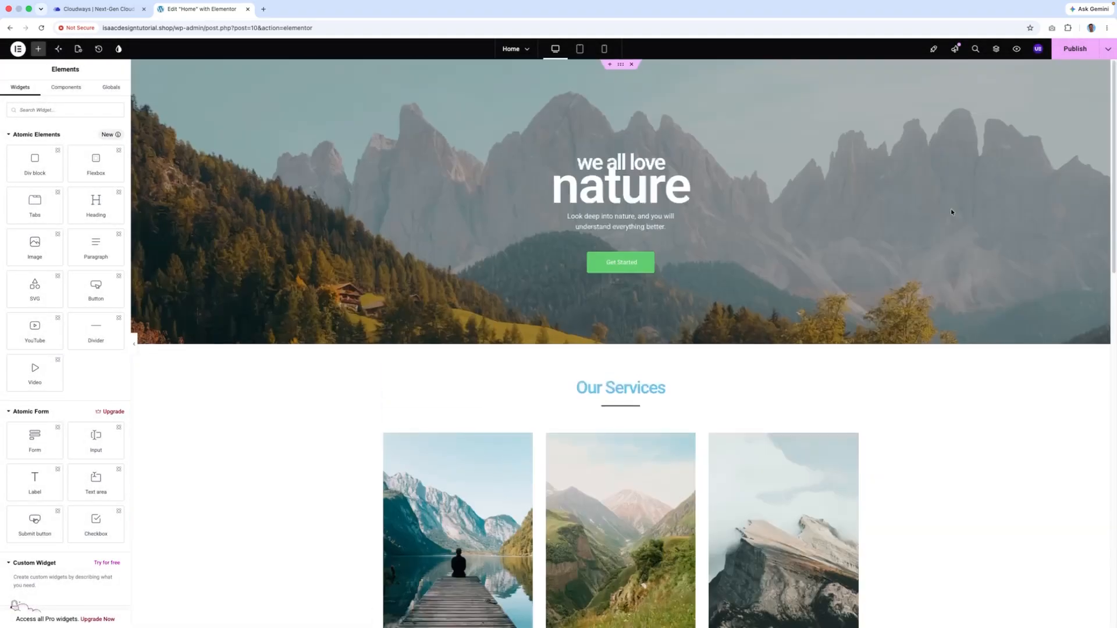
click(624, 170)
double_click(618, 176)
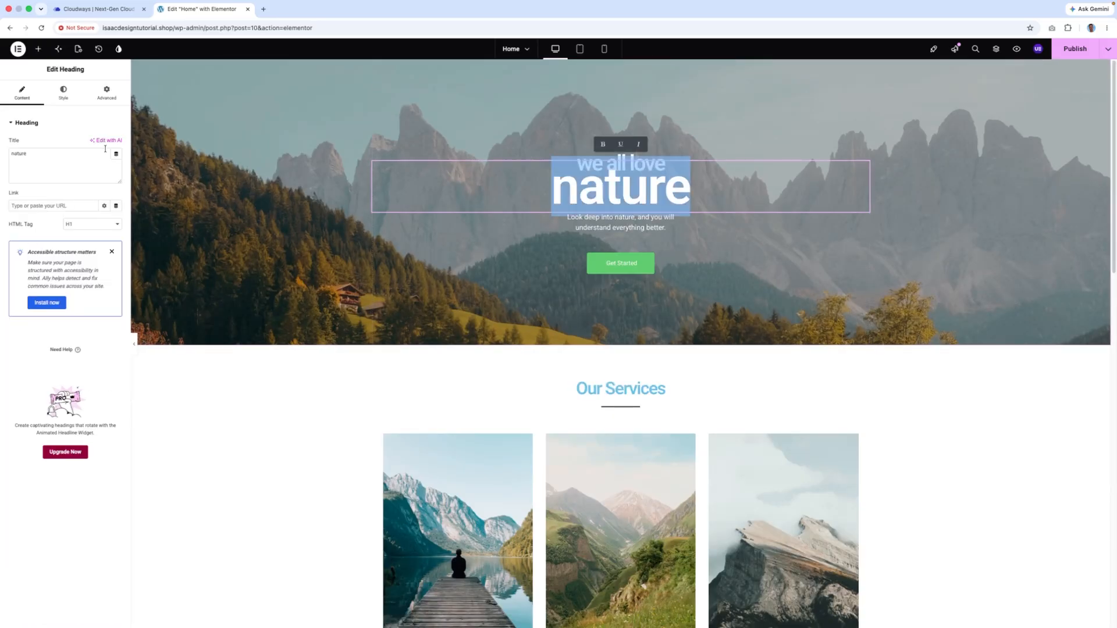
- Change the hero heading text to 'Your Website', correcting the typos
key(BackSpace)
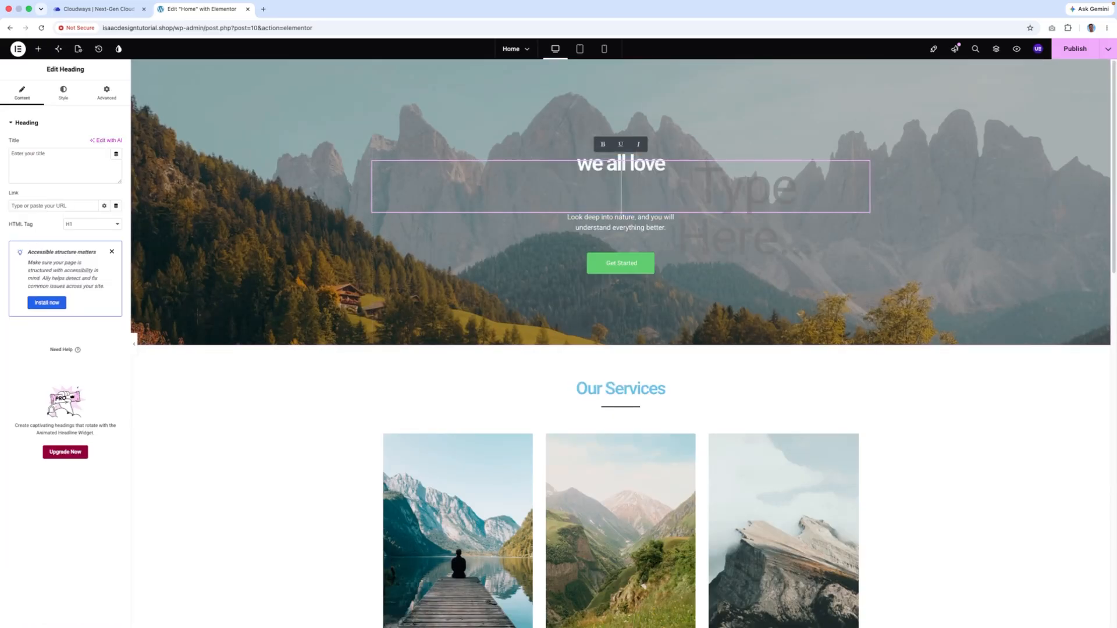
click(32, 151)
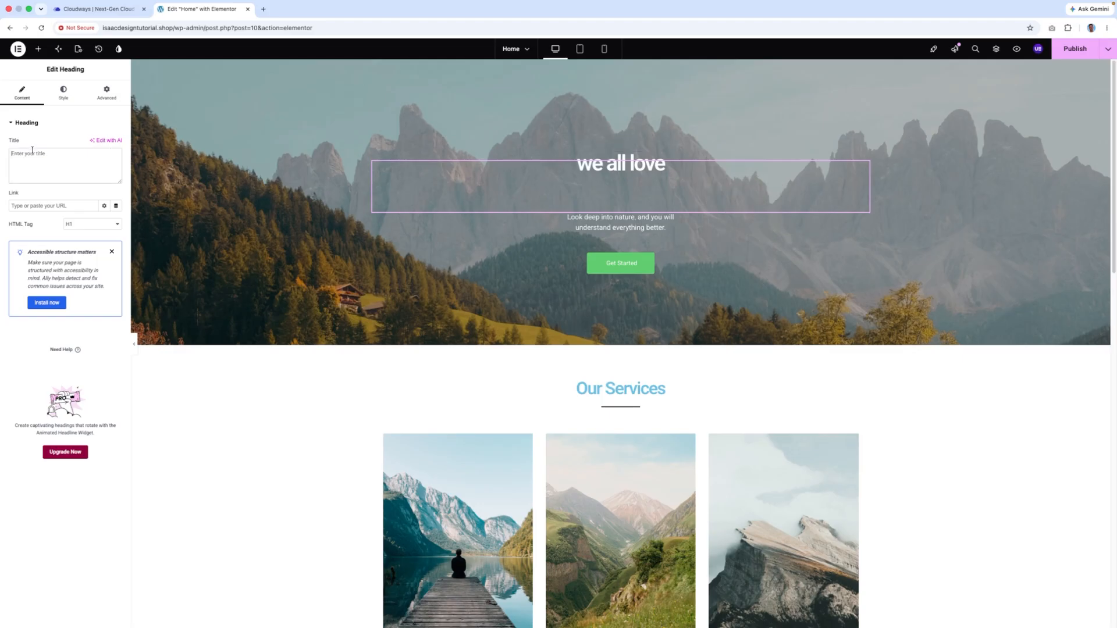
click(647, 170)
text(Your Websiter)
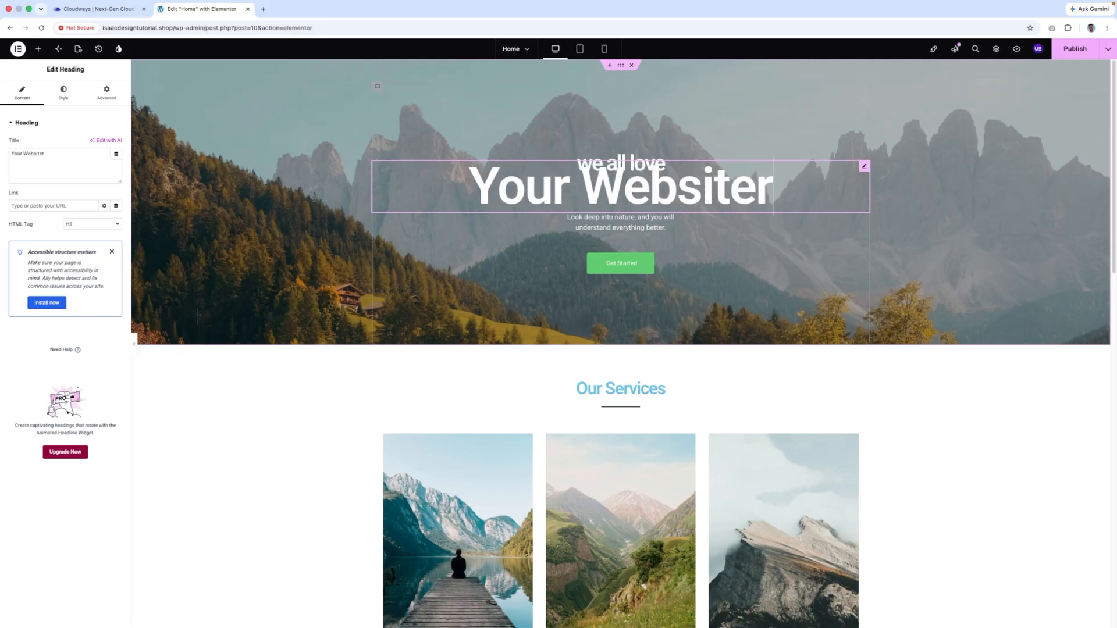
key(BackSpace)
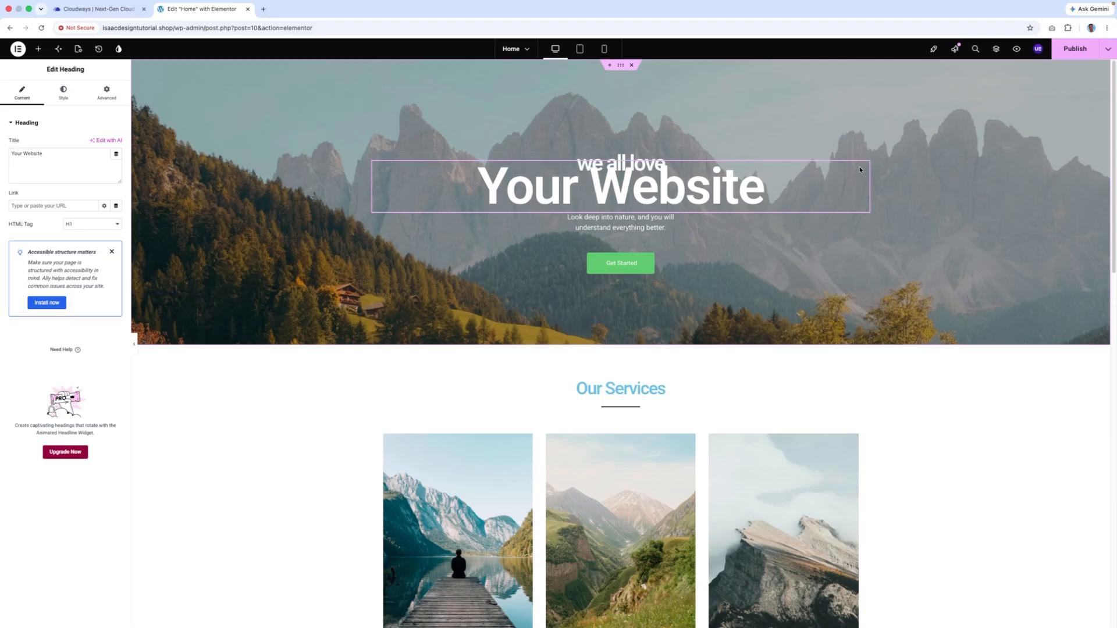
- Delete the 'we all love' heading and move the tagline below 'Your Website'
right_click(633, 169)
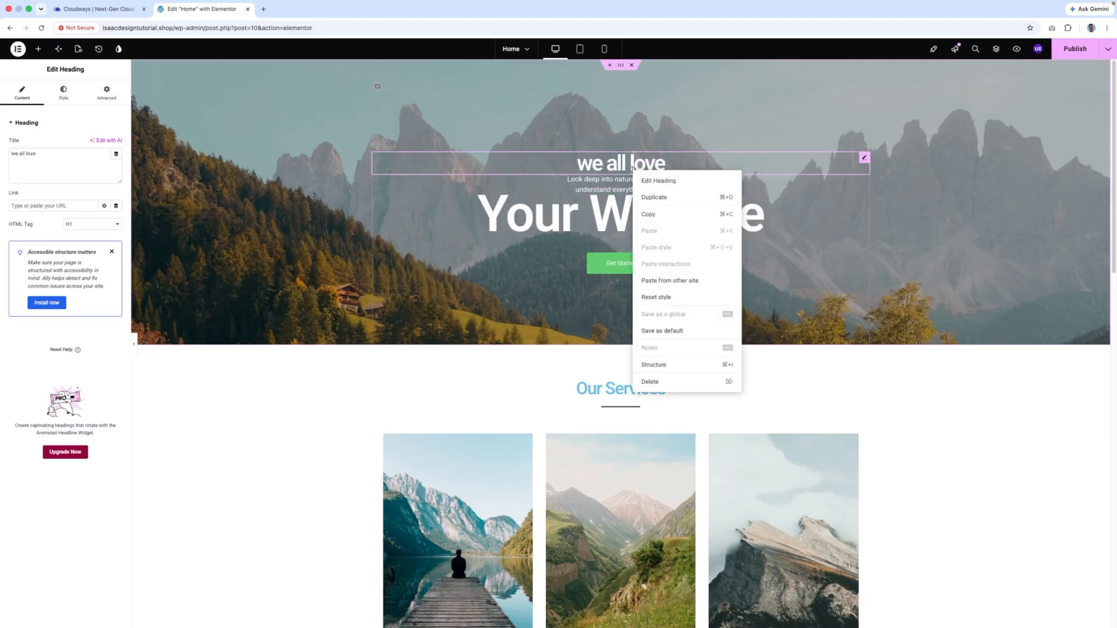
click(664, 384)
drag(612, 170, 595, 221)
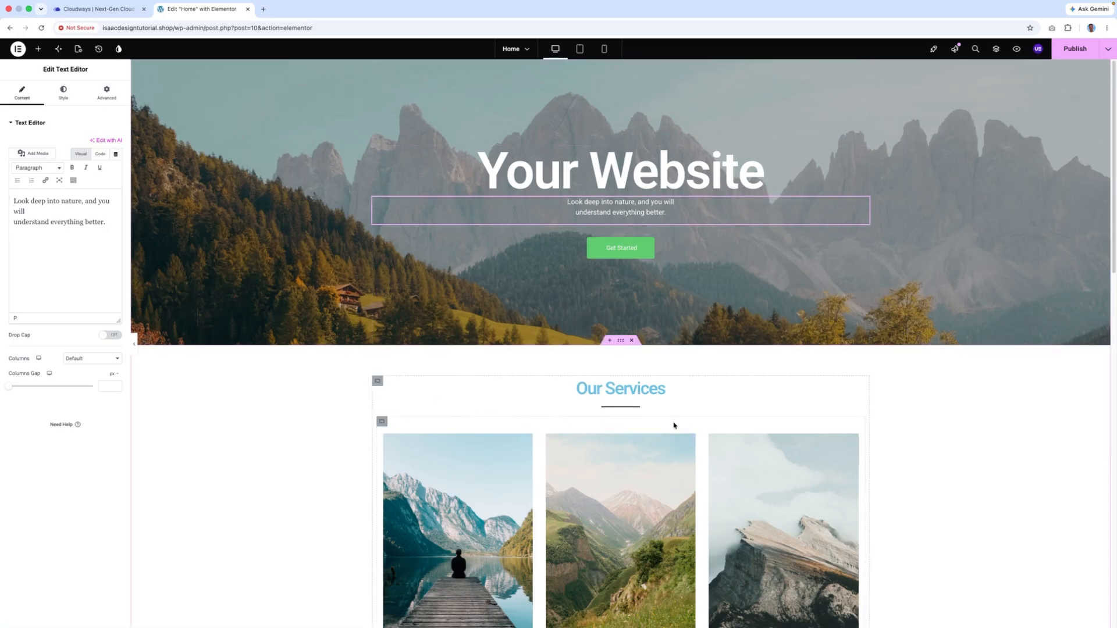
- Review the page, selecting each of the three Our Services images in turn
scroll(640, 382, down, 4)
click(482, 367)
click(621, 396)
click(817, 379)
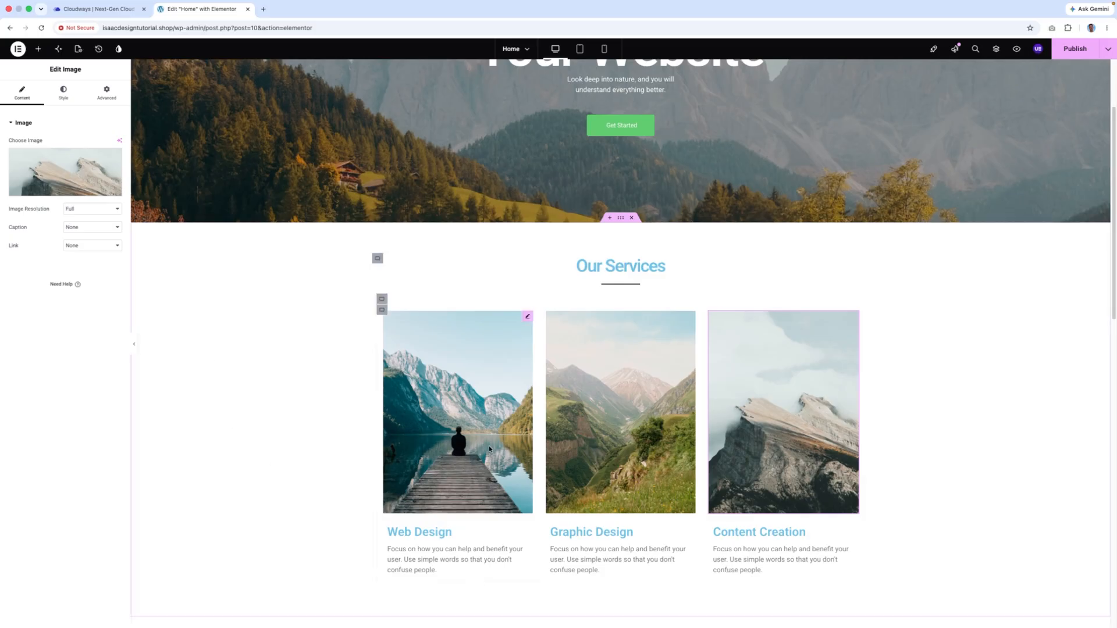
scroll(669, 181, up, 4)
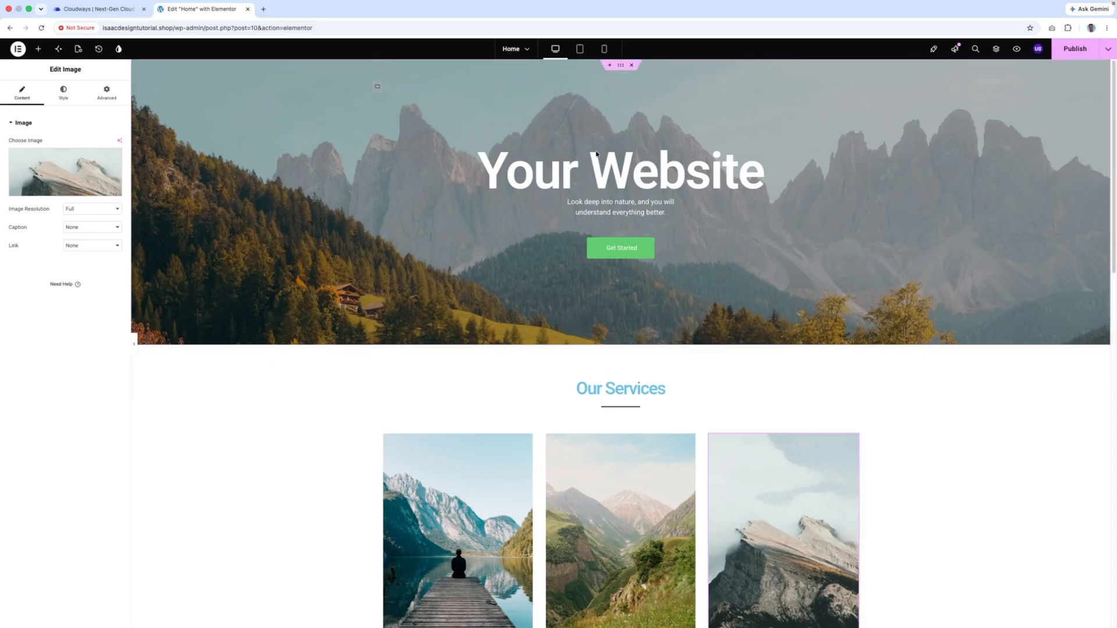
scroll(598, 261, down, 20)
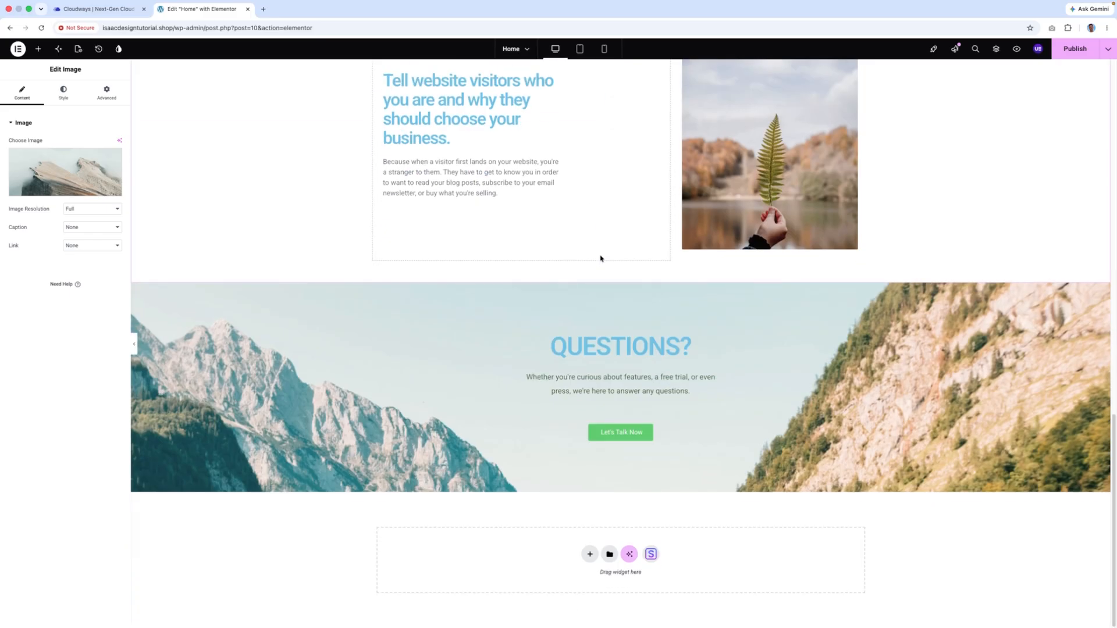
scroll(600, 259, up, 20)
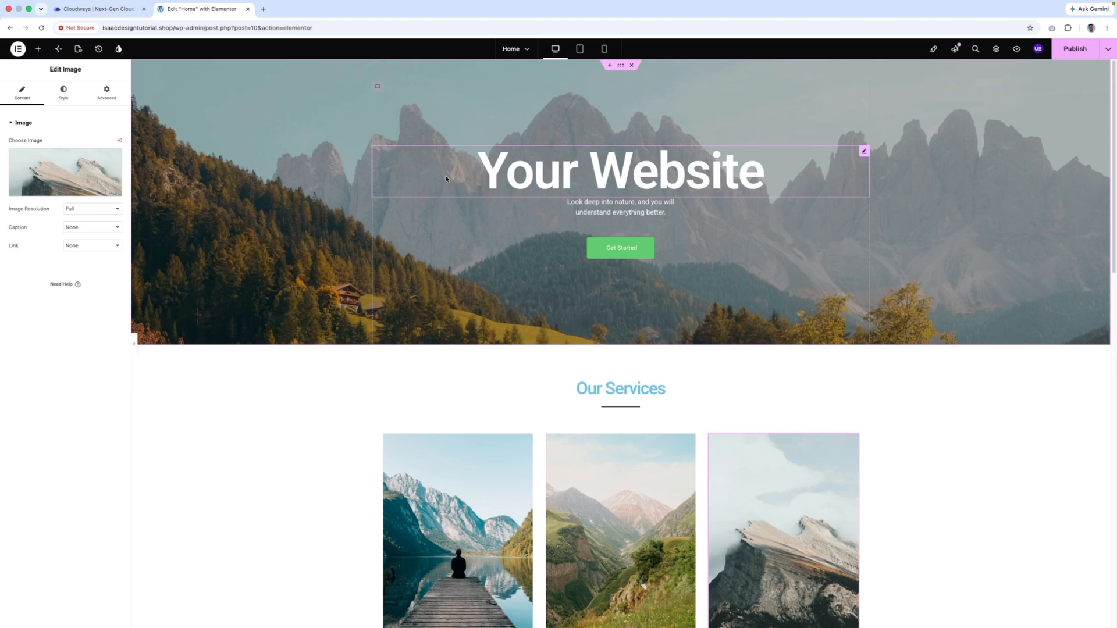
click(18, 49)
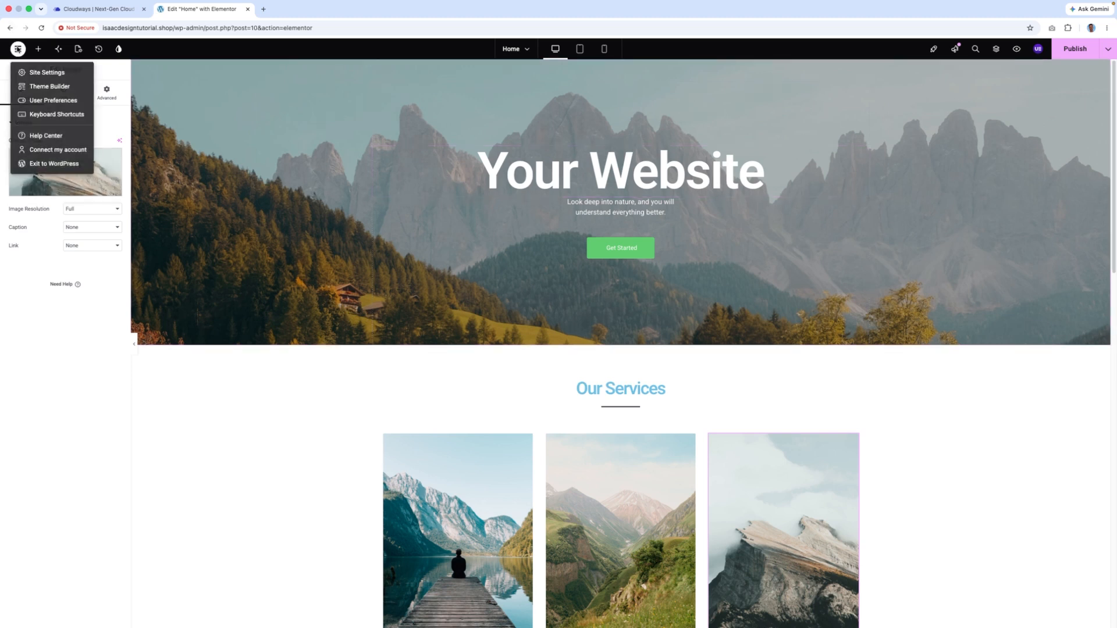
- Stay in the editor, publish the Home page, then exit Elementor to the WordPress admin
click(60, 170)
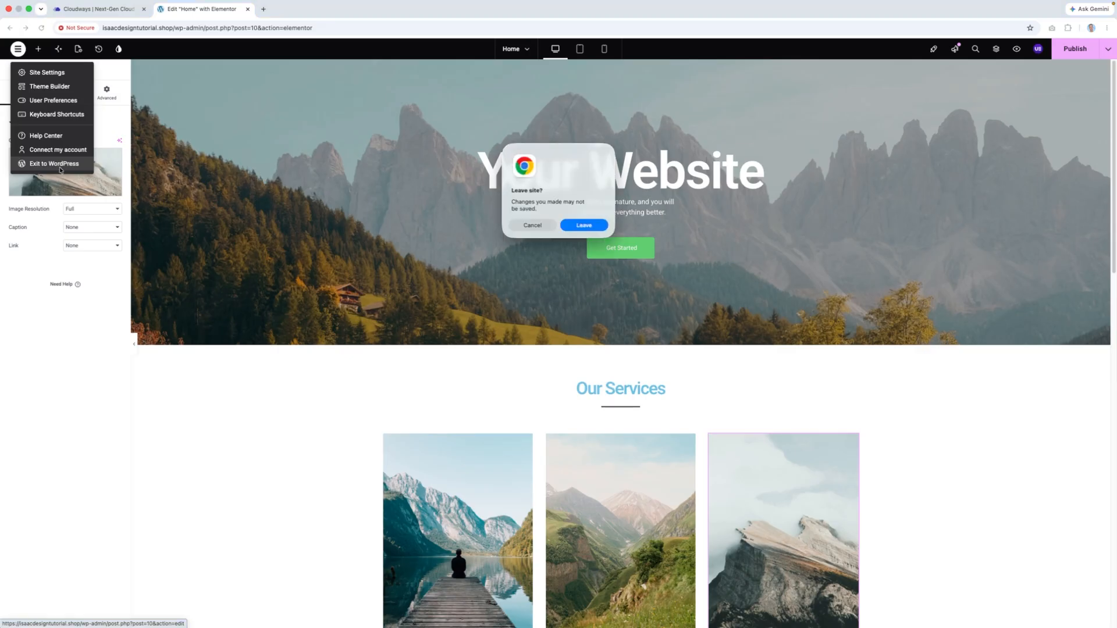
click(518, 228)
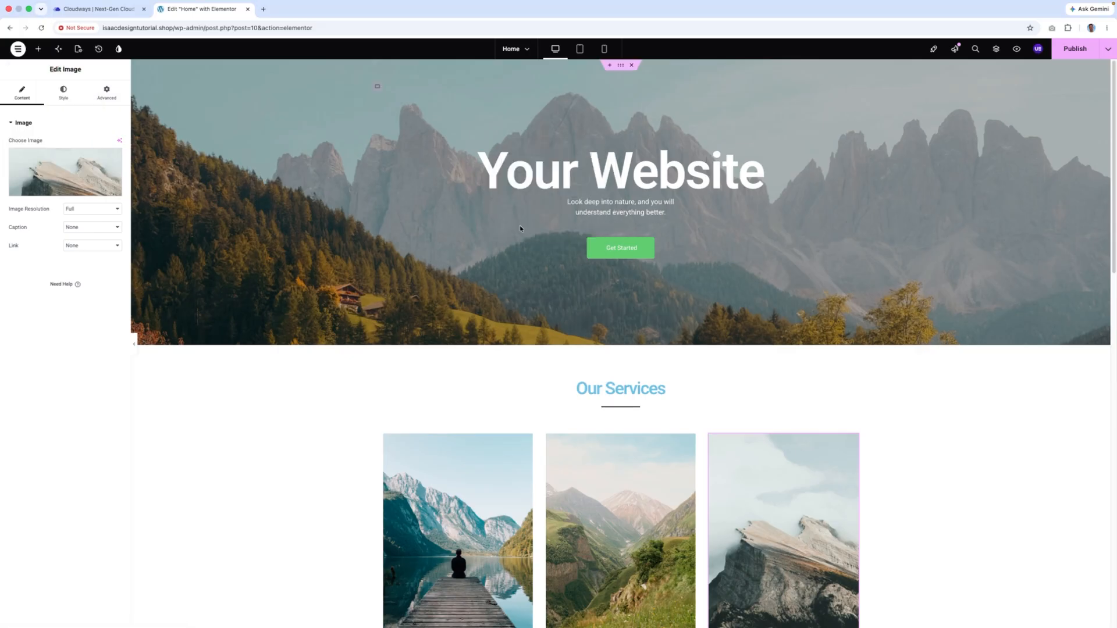
click(1081, 49)
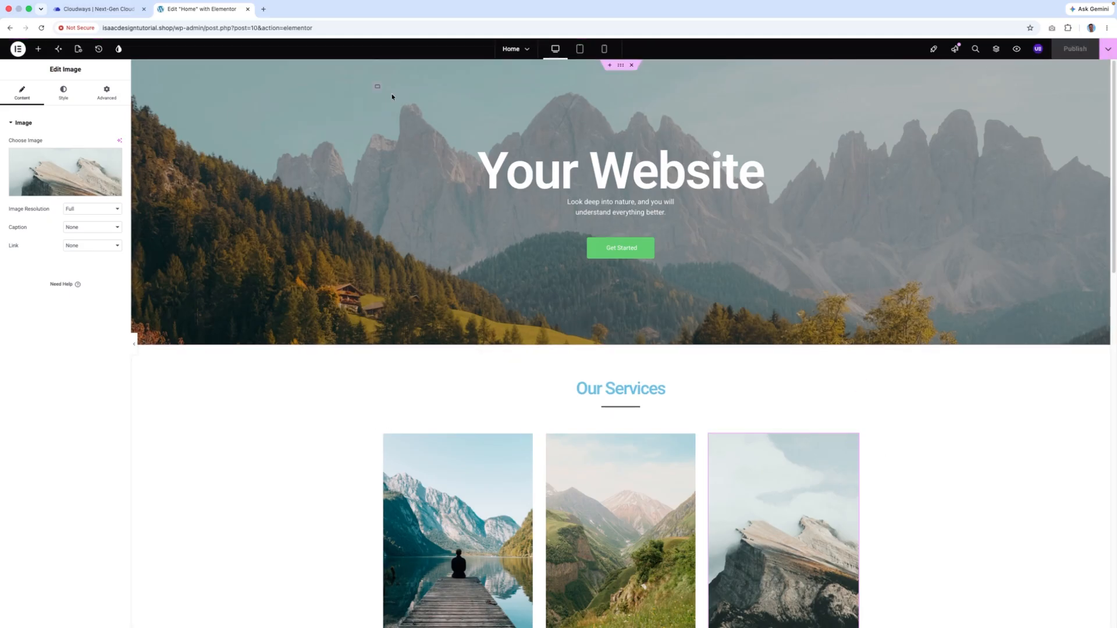
click(18, 49)
click(53, 166)
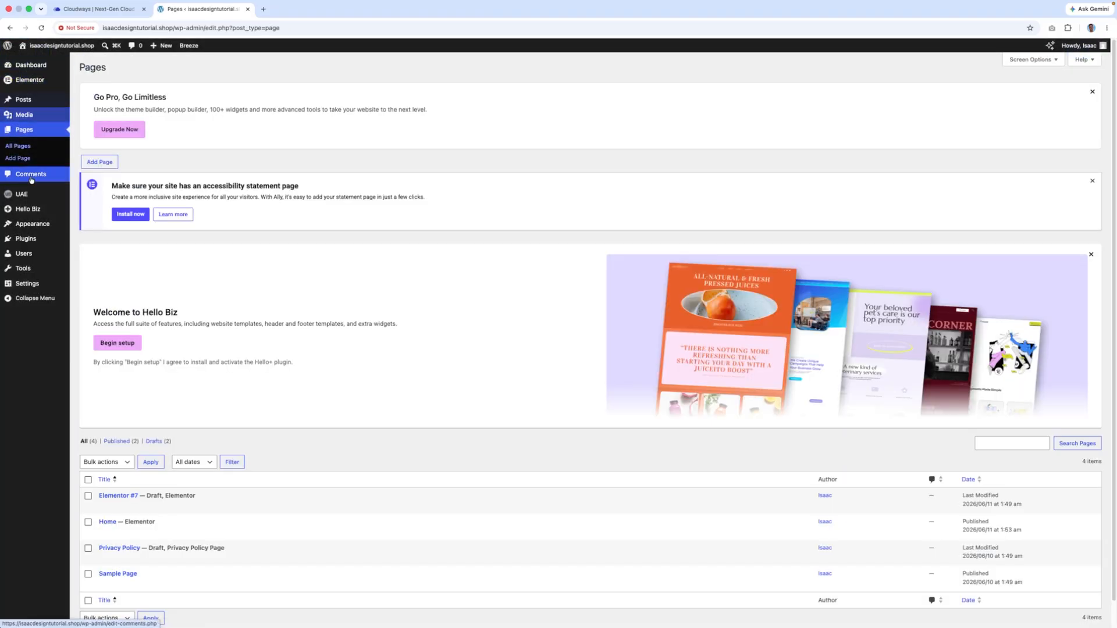
- In Reading settings, make the static page Home the homepage, save, and open the live site
mouse_move(39, 285)
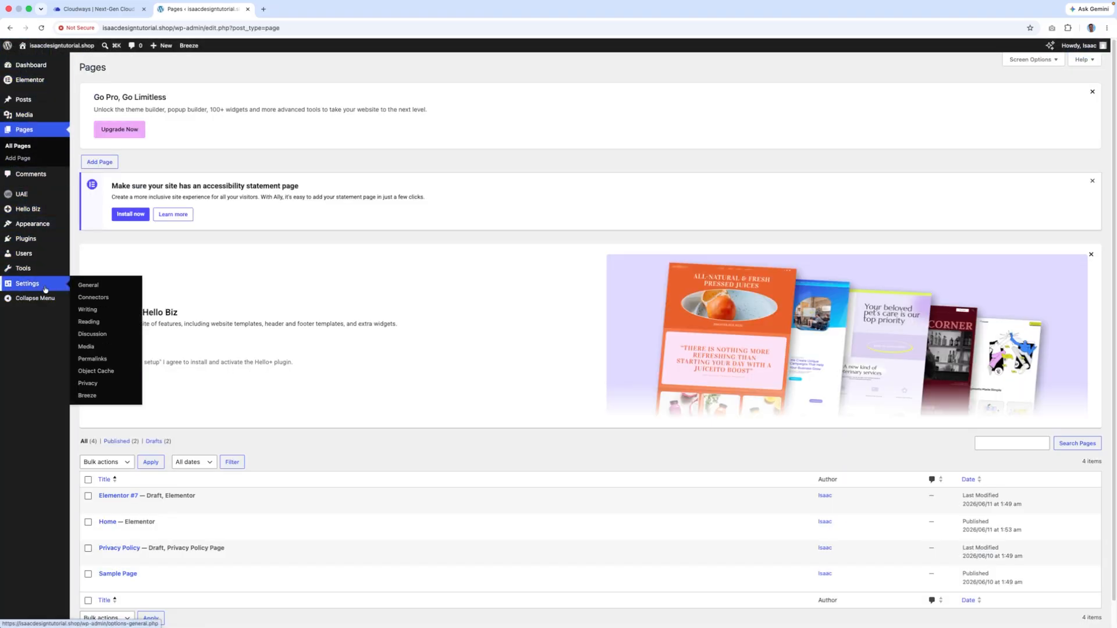
click(95, 326)
click(179, 182)
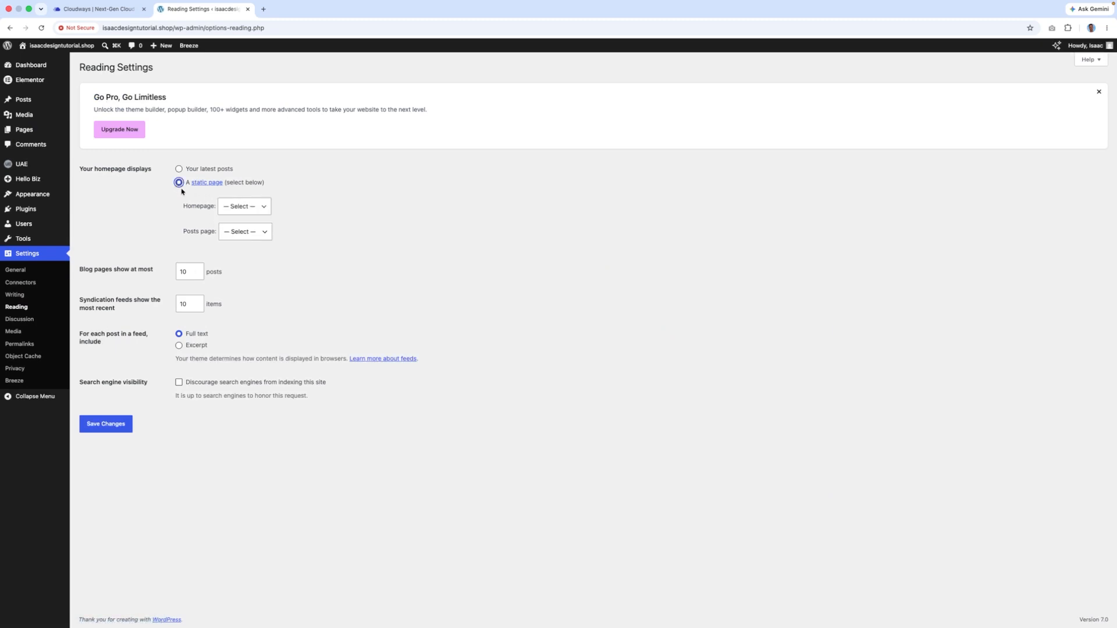
click(249, 211)
click(244, 218)
click(116, 424)
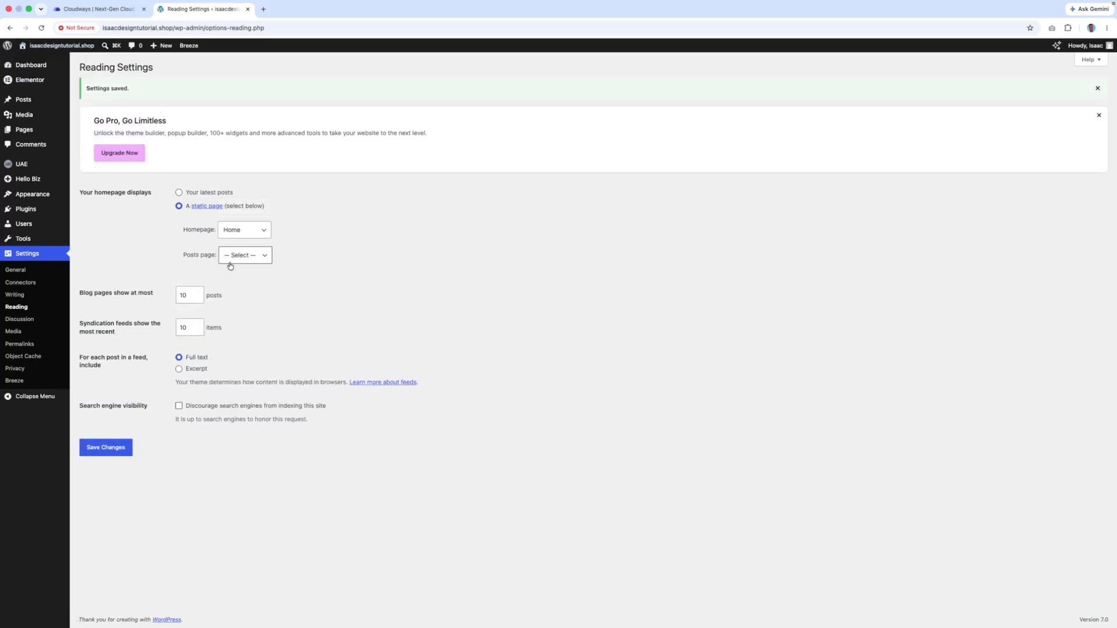
click(31, 60)
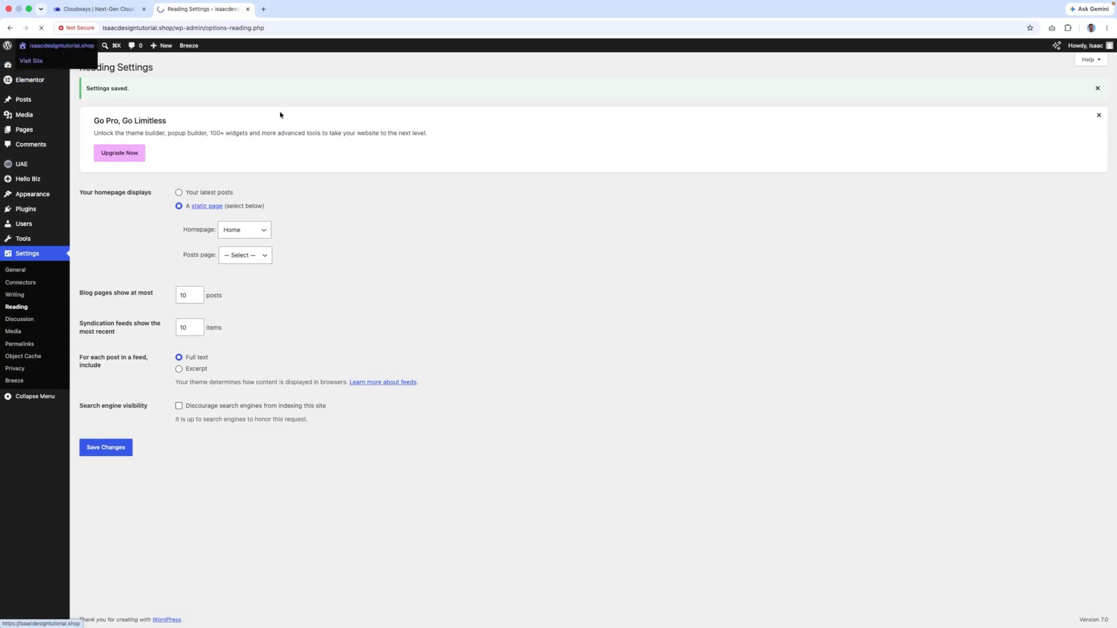
- Check the live homepage's Your Website hero, then return to the WordPress admin dashboard
scroll(798, 320, down, 10)
scroll(798, 321, up, 10)
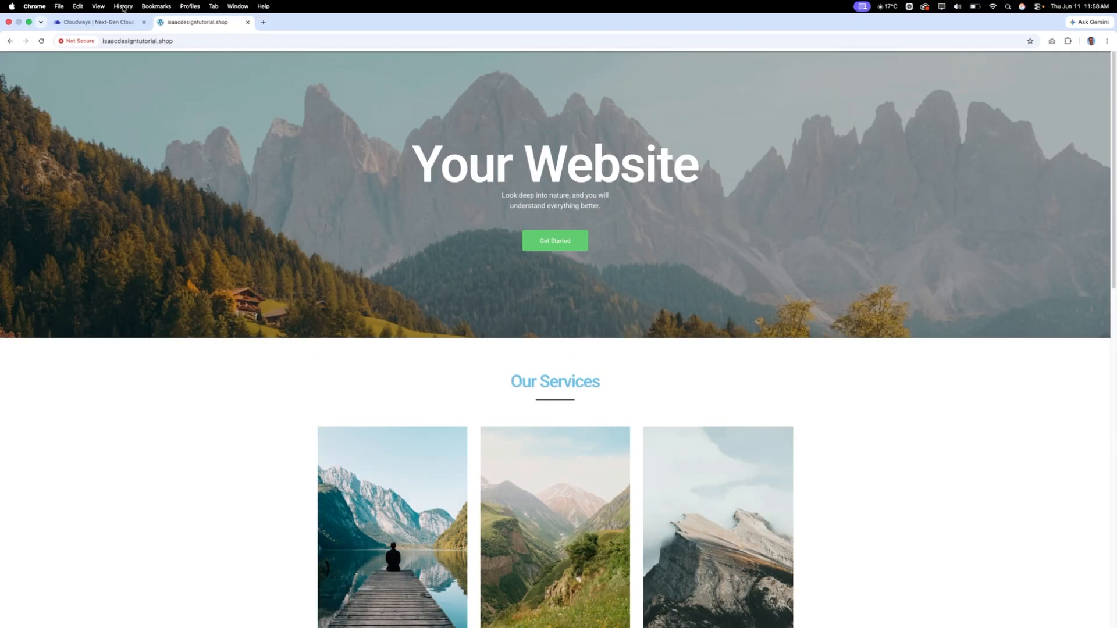
click(115, 20)
click(197, 9)
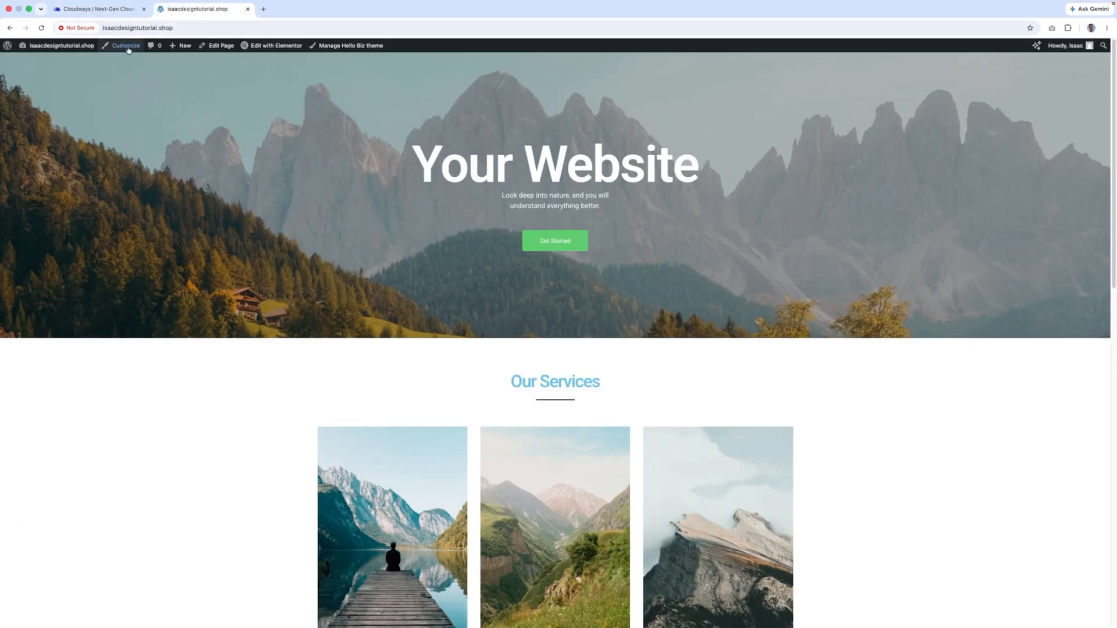
mouse_move(10, 47)
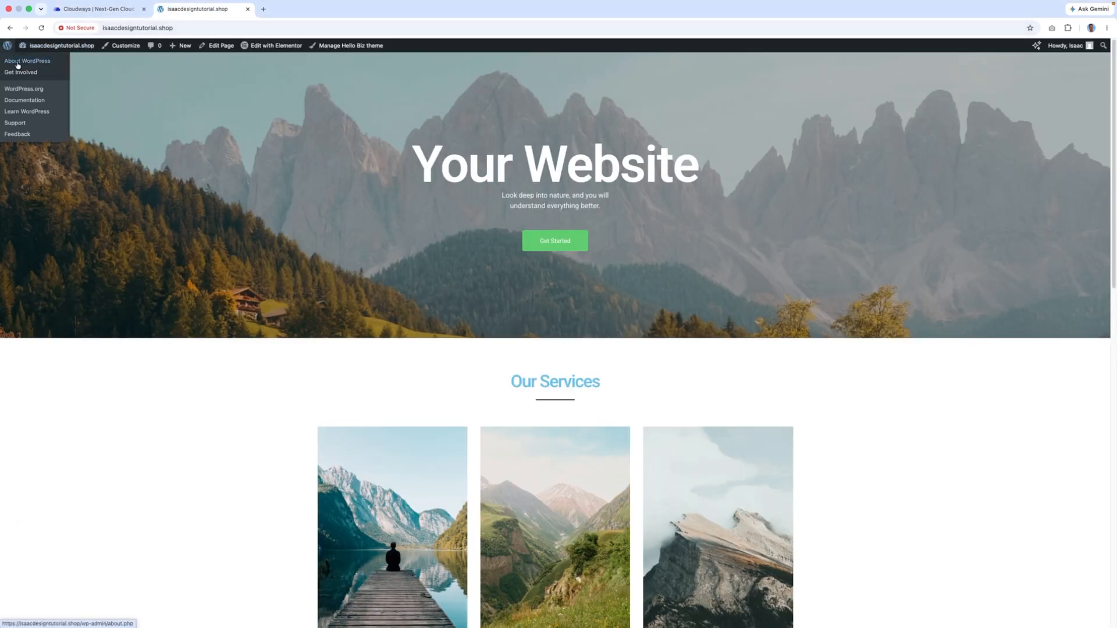
click(41, 62)
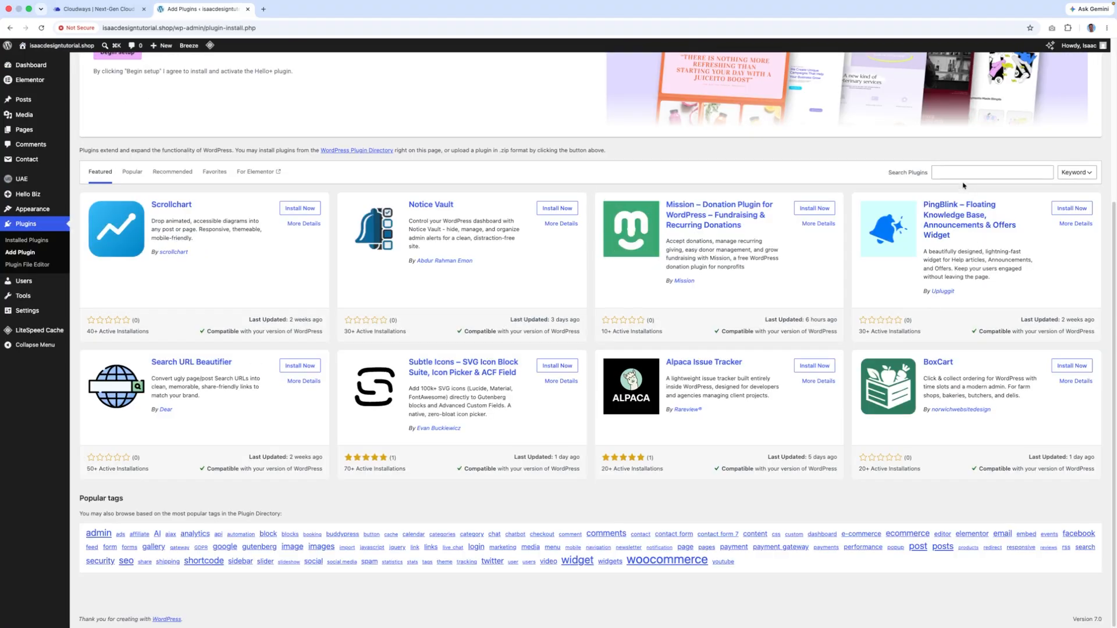
- Browse the Popular plugins list, including Yoast SEO, WooCommerce and Contact Form 7
click(952, 170)
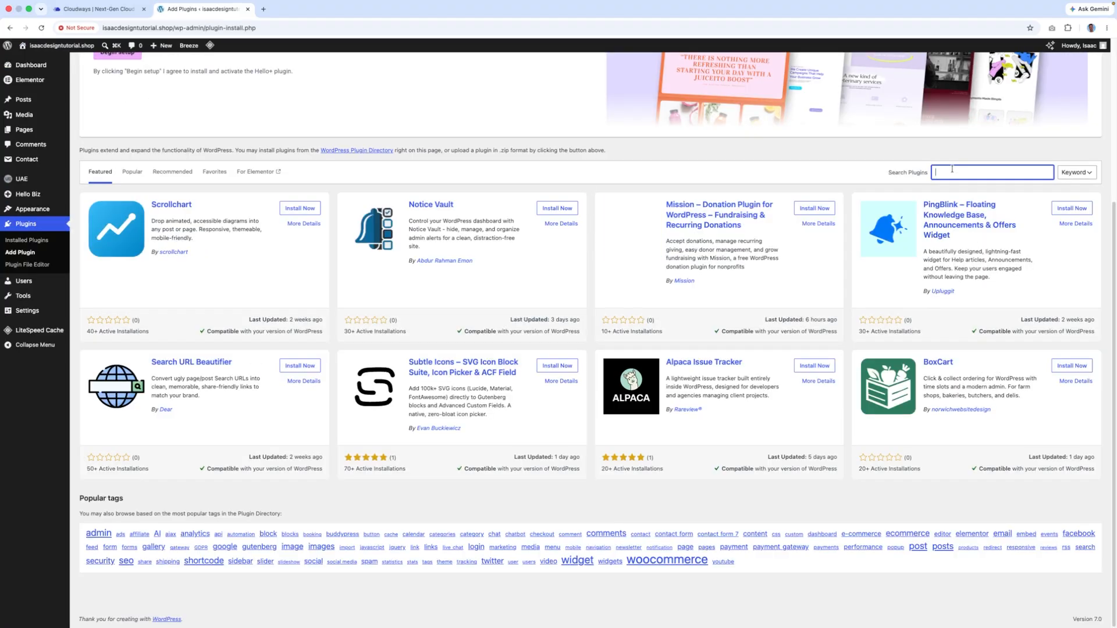
click(133, 172)
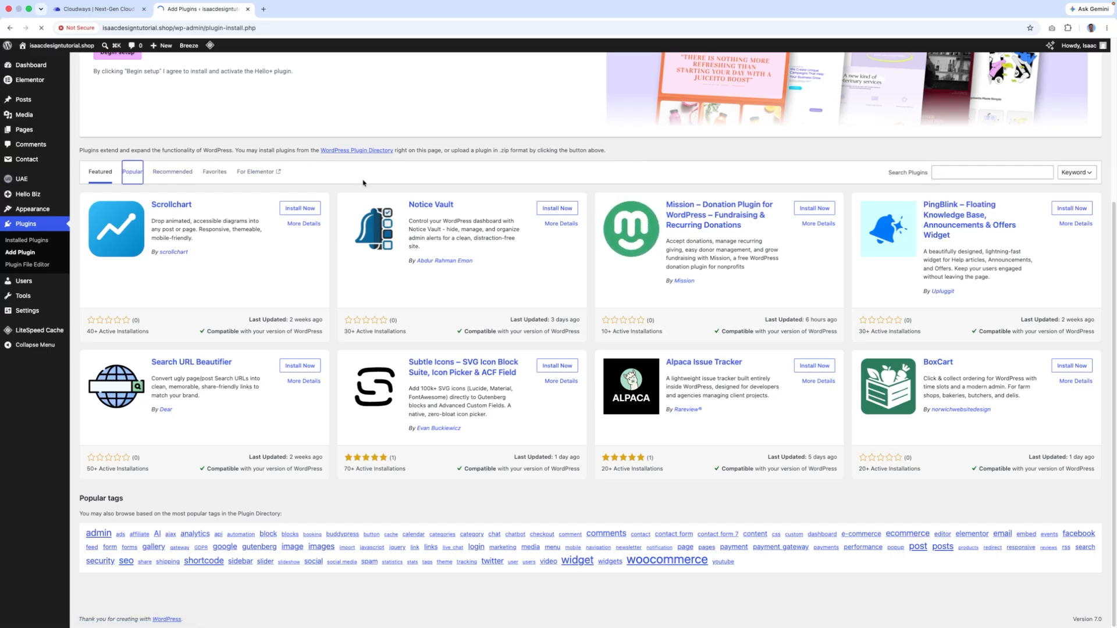
scroll(493, 204, down, 6)
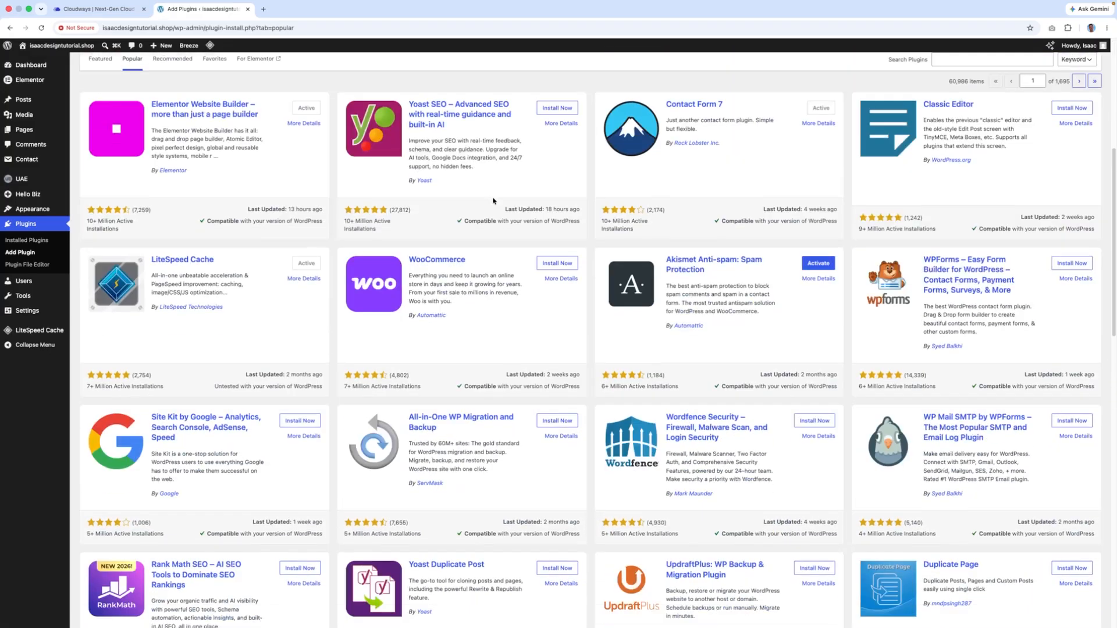
scroll(498, 199, up, 6)
scroll(498, 199, down, 9)
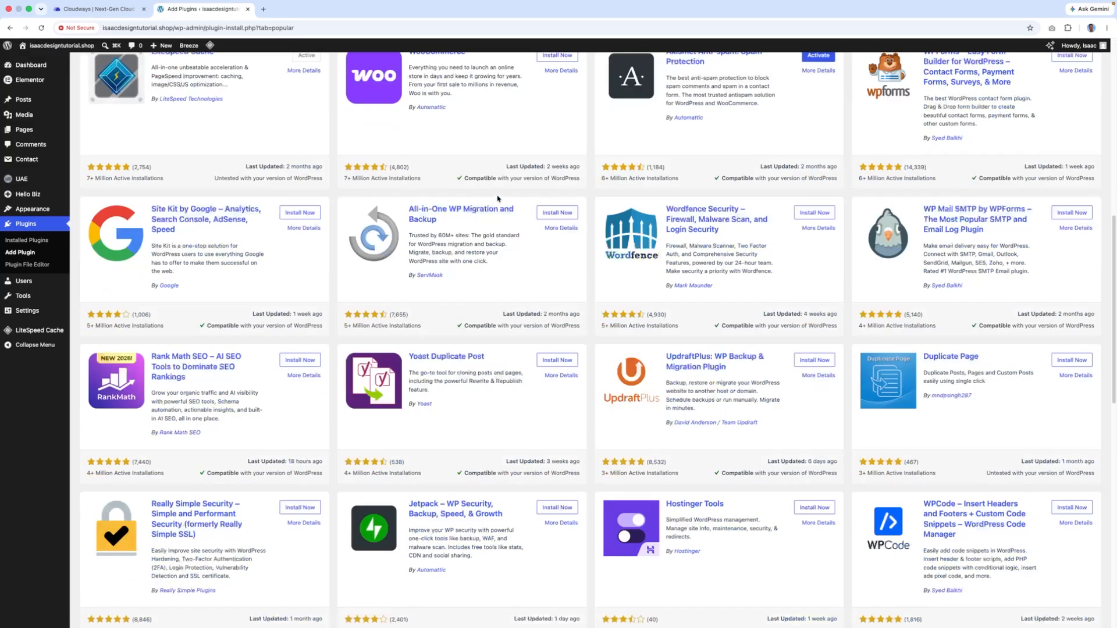
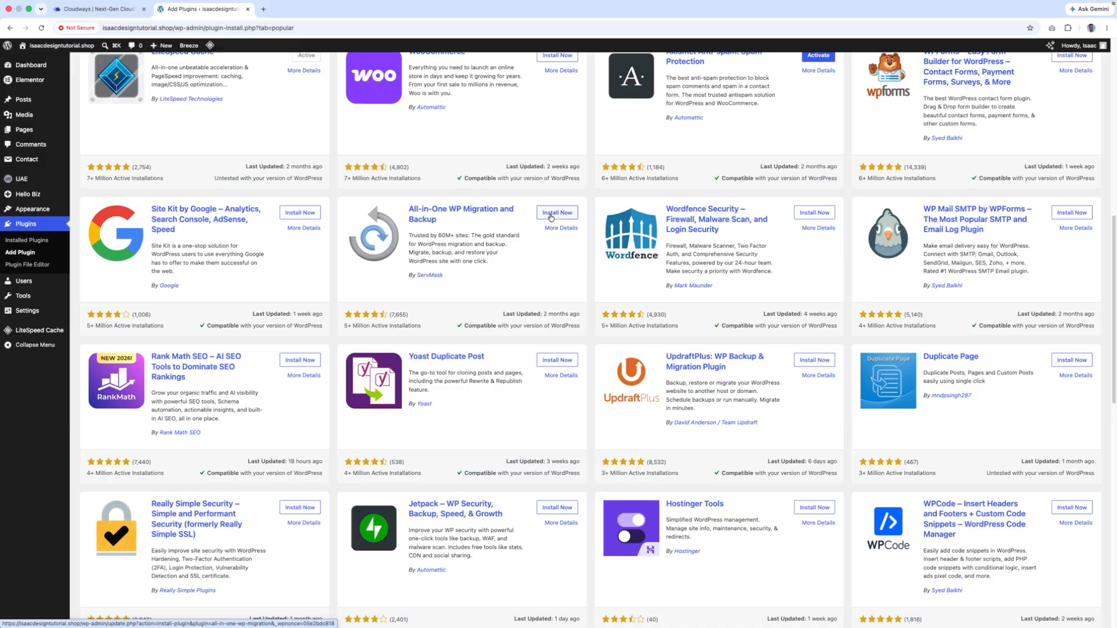
- Install and activate the All-in-One WP Migration plugin from its card
click(552, 215)
click(553, 214)
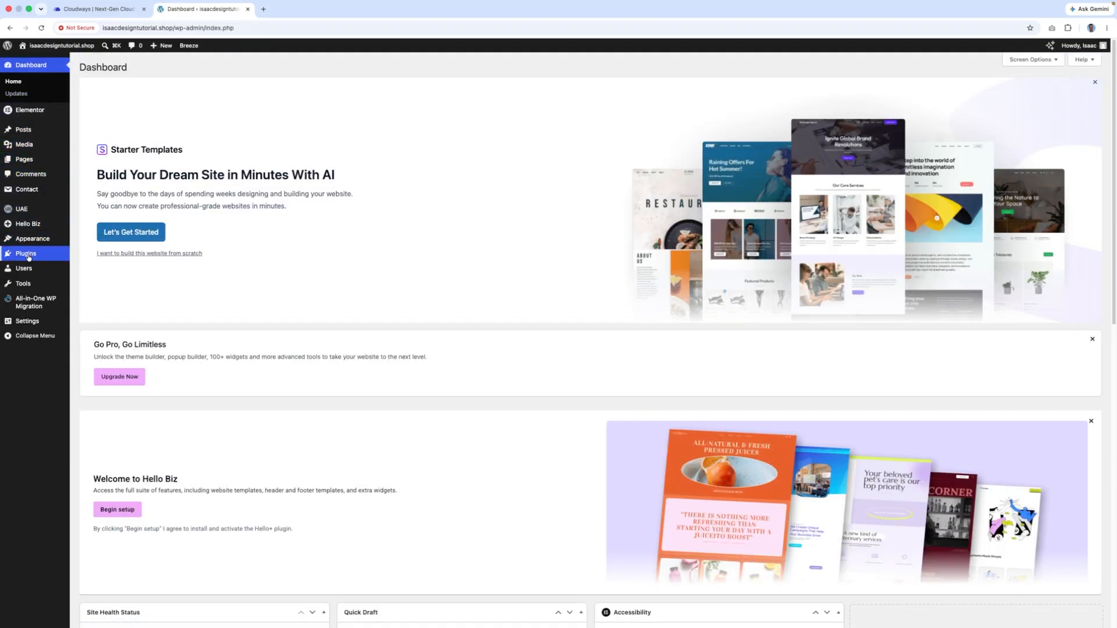
- Start a full-site export to File, stop it, then view the empty migration Backups page
mouse_move(27, 307)
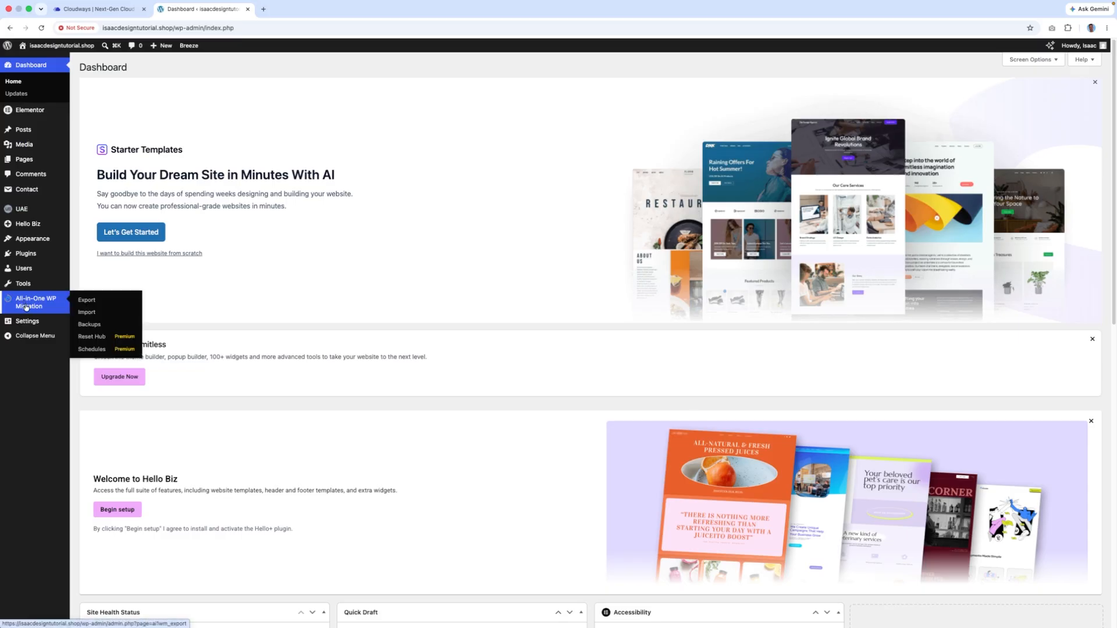
click(50, 304)
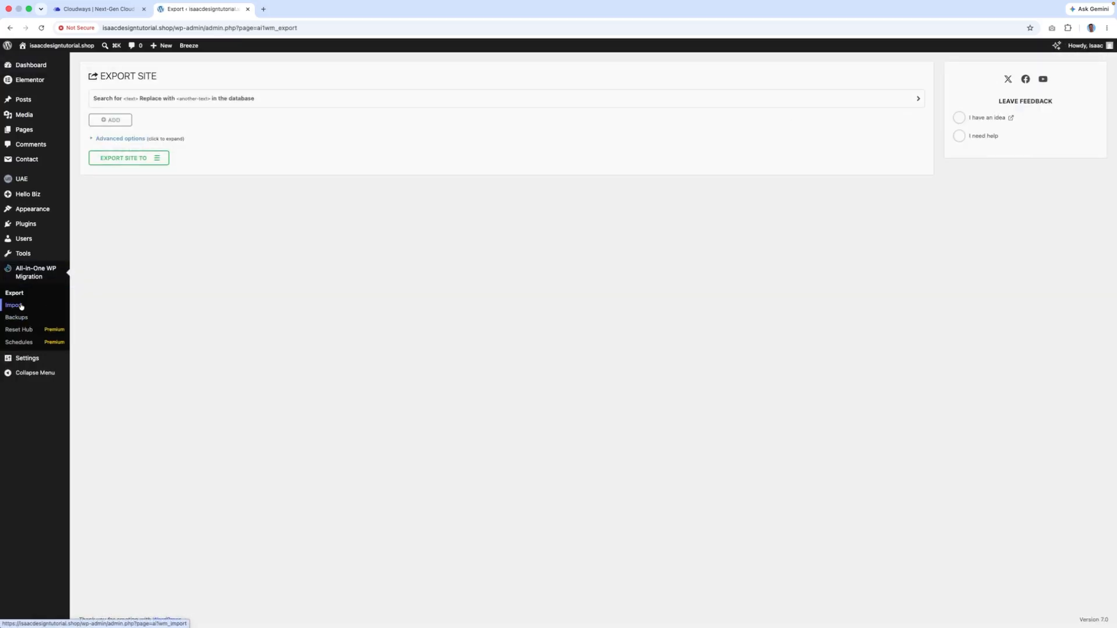
click(123, 159)
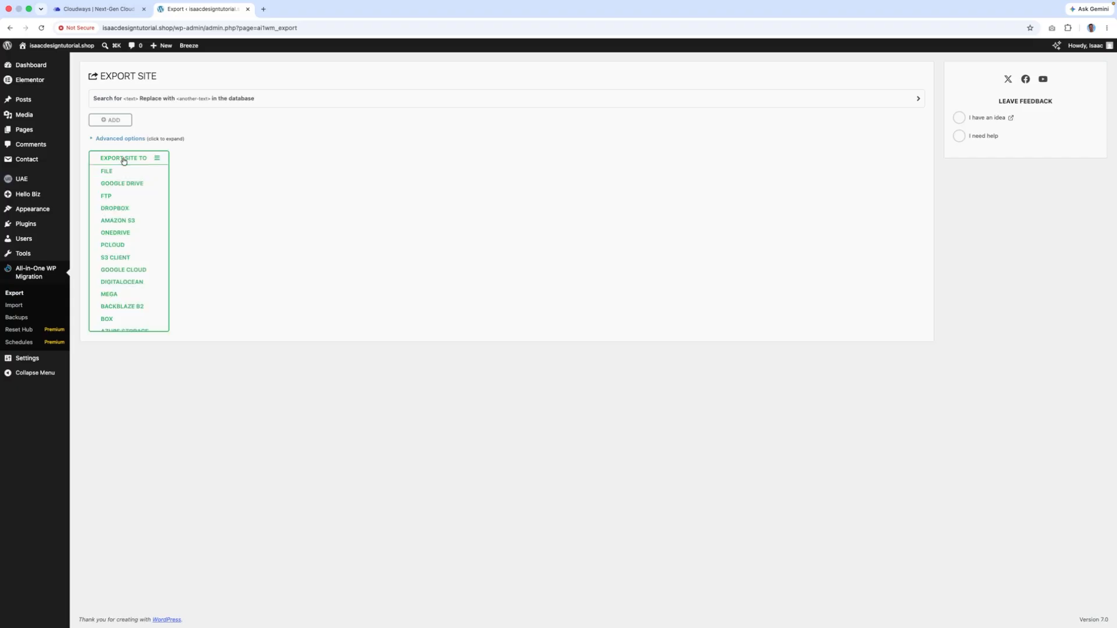
click(110, 171)
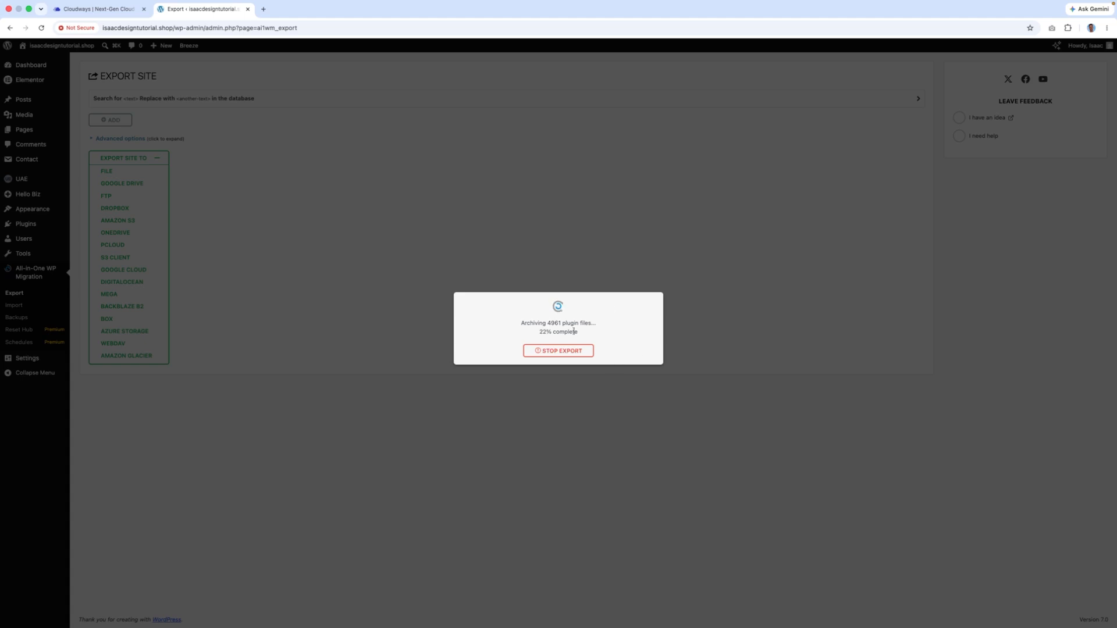
click(559, 351)
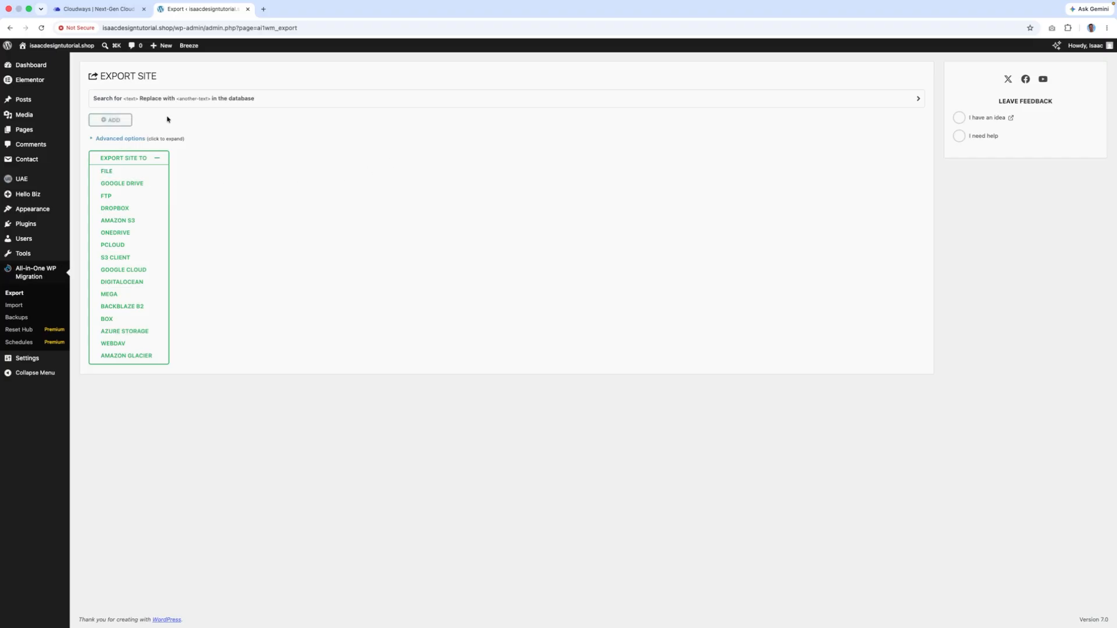
click(22, 307)
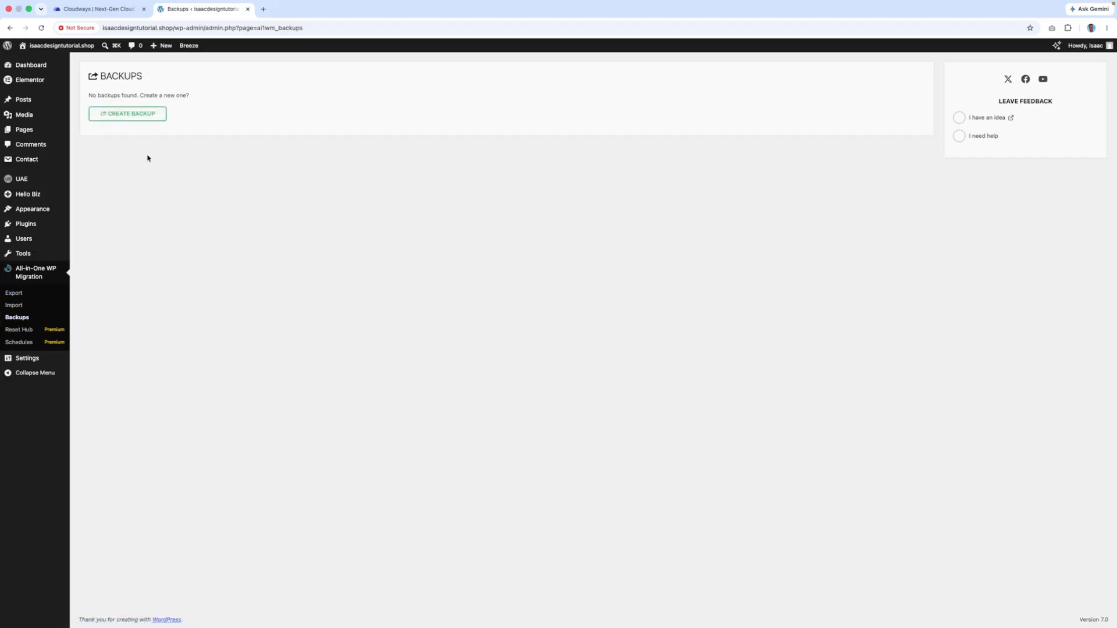
click(137, 116)
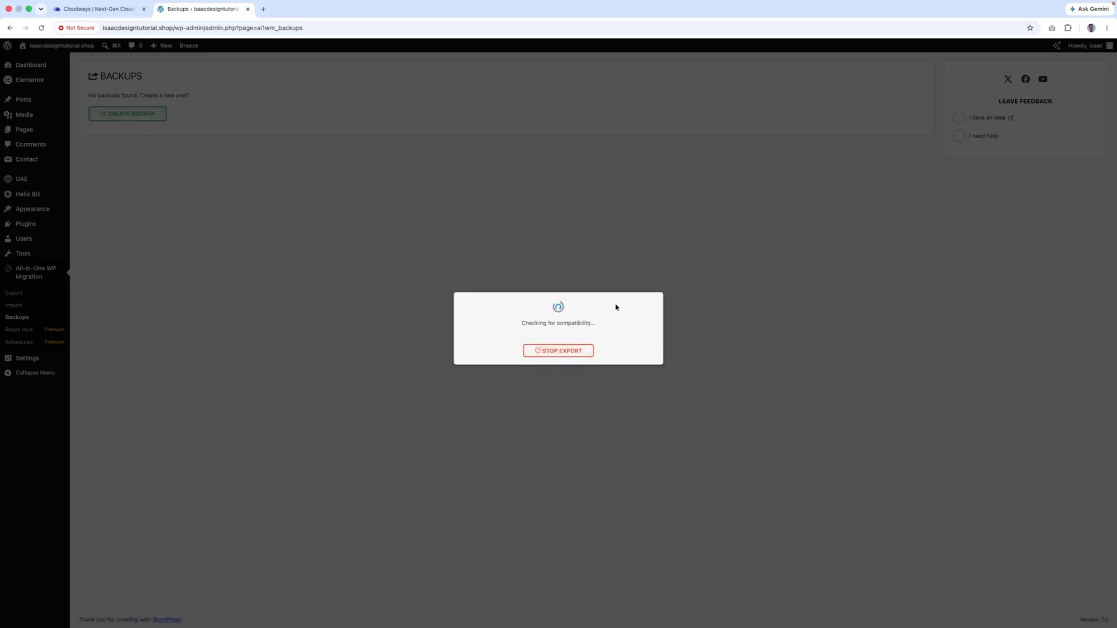
click(552, 351)
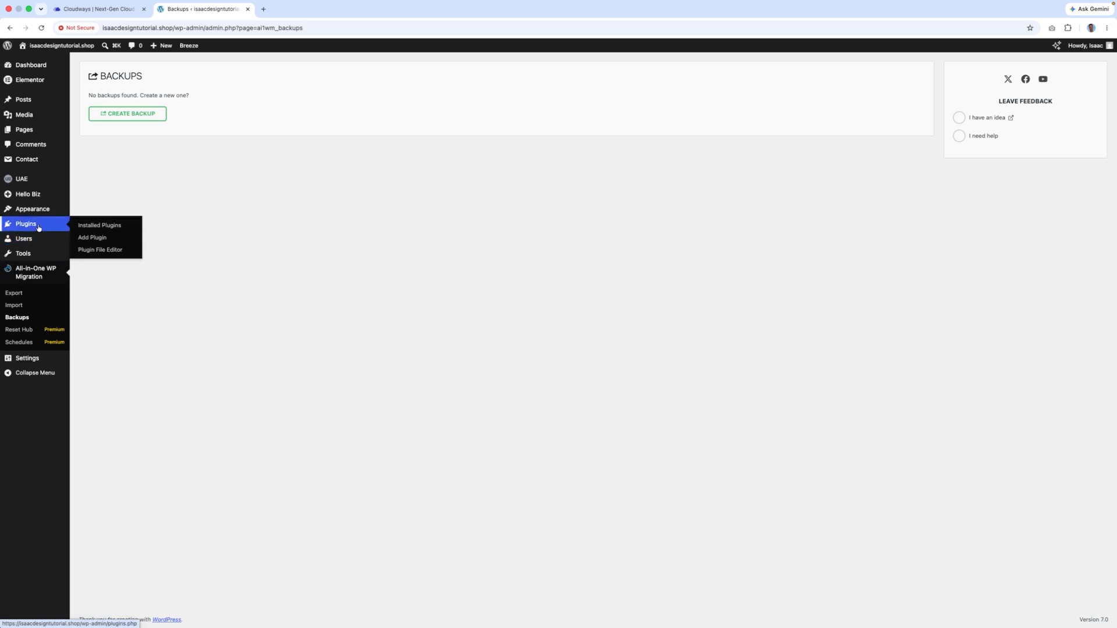
- Browse the Popular plugins list on the Add Plugins page
click(114, 238)
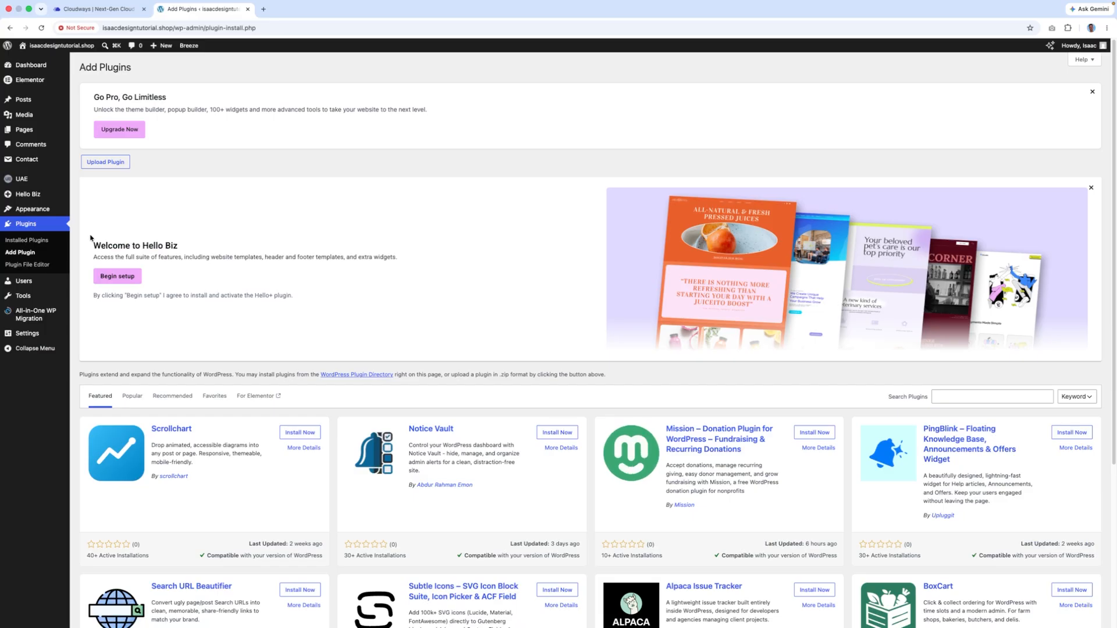
click(135, 395)
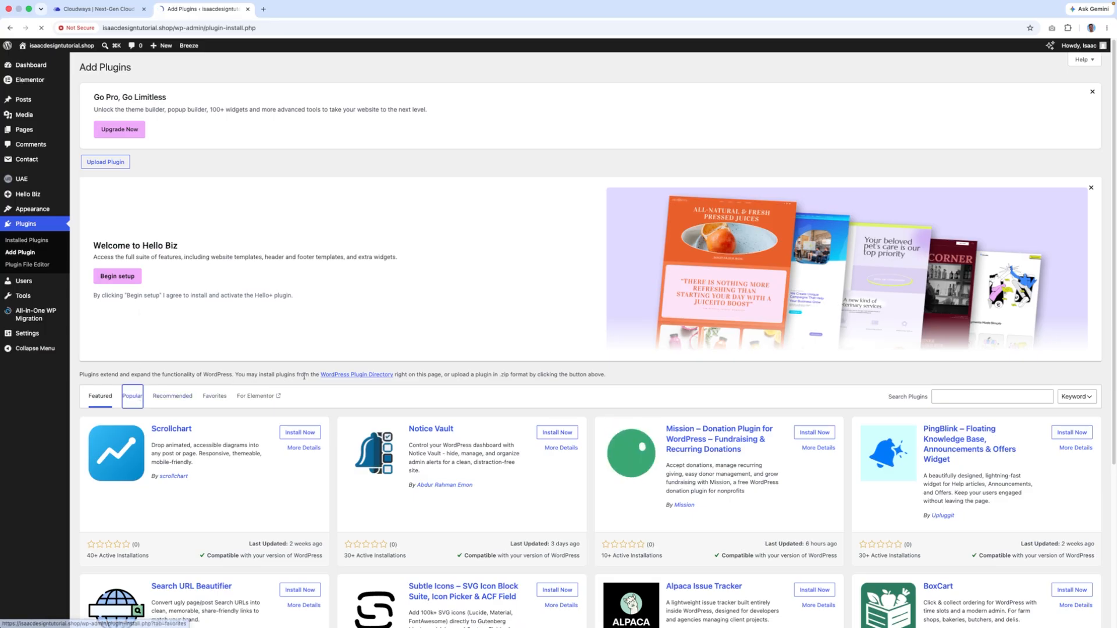
scroll(209, 500, down, 2)
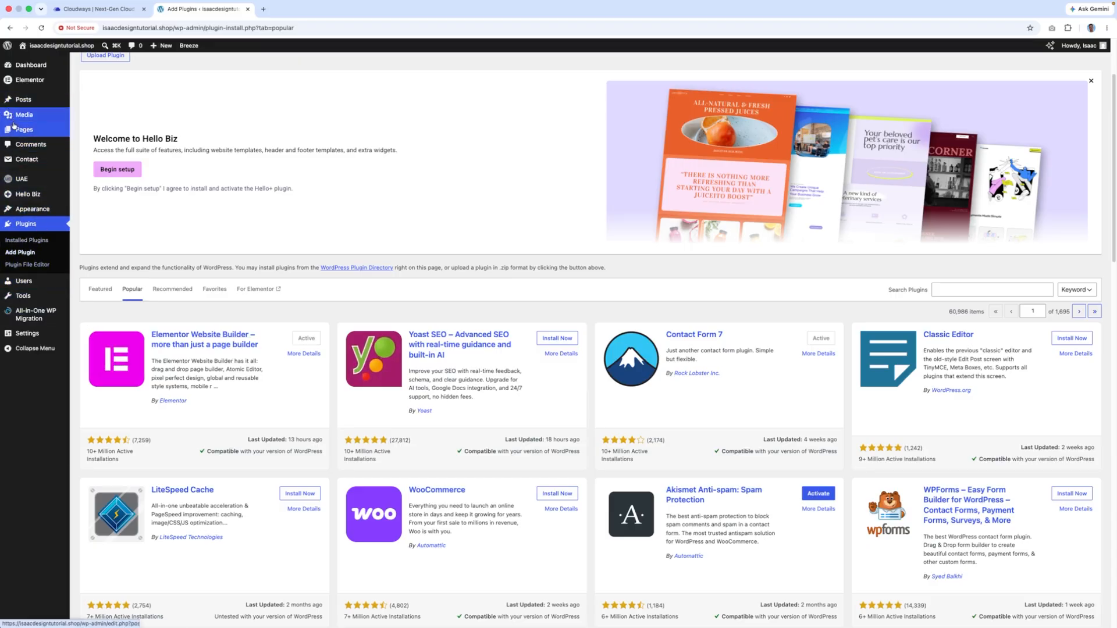
scroll(29, 279, down, 5)
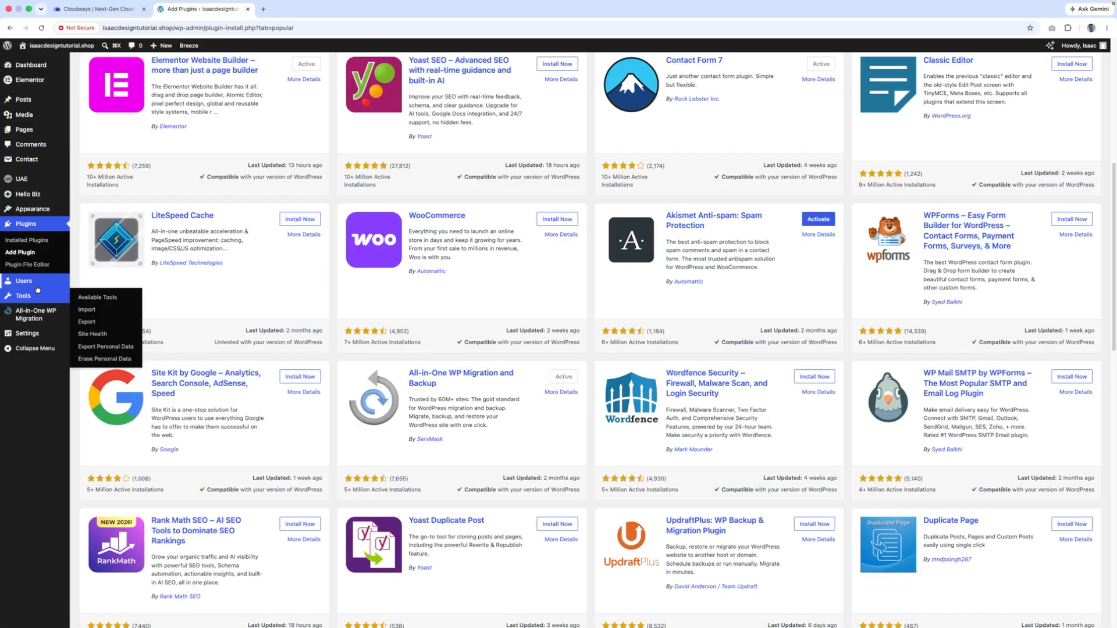
- Open Installed Plugins in a new browser tab and switch to it
right_click(29, 241)
click(44, 246)
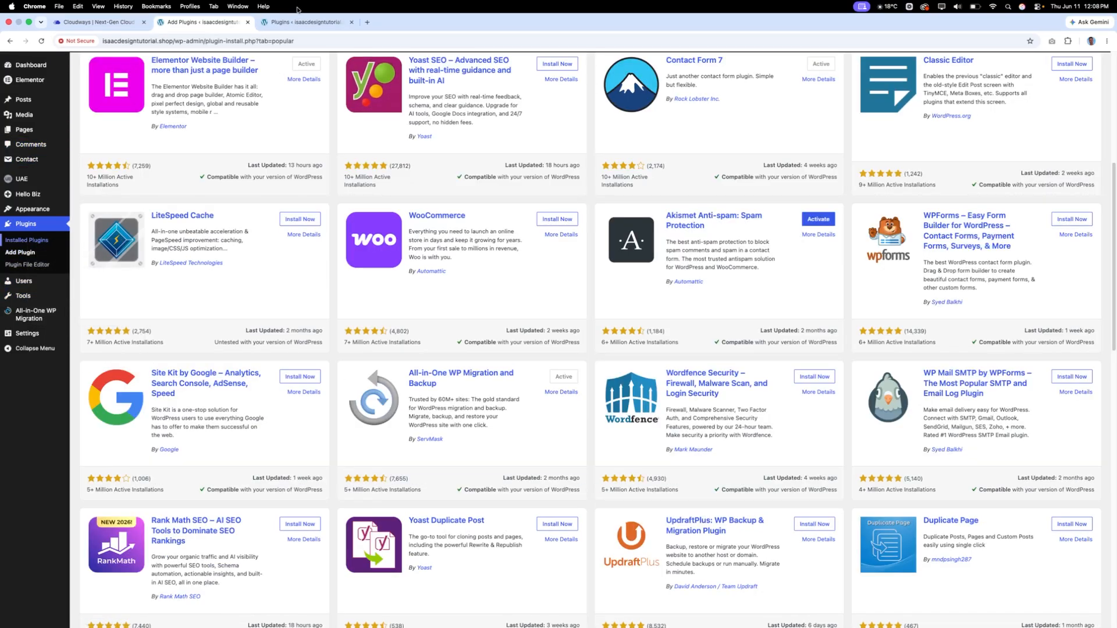
click(296, 21)
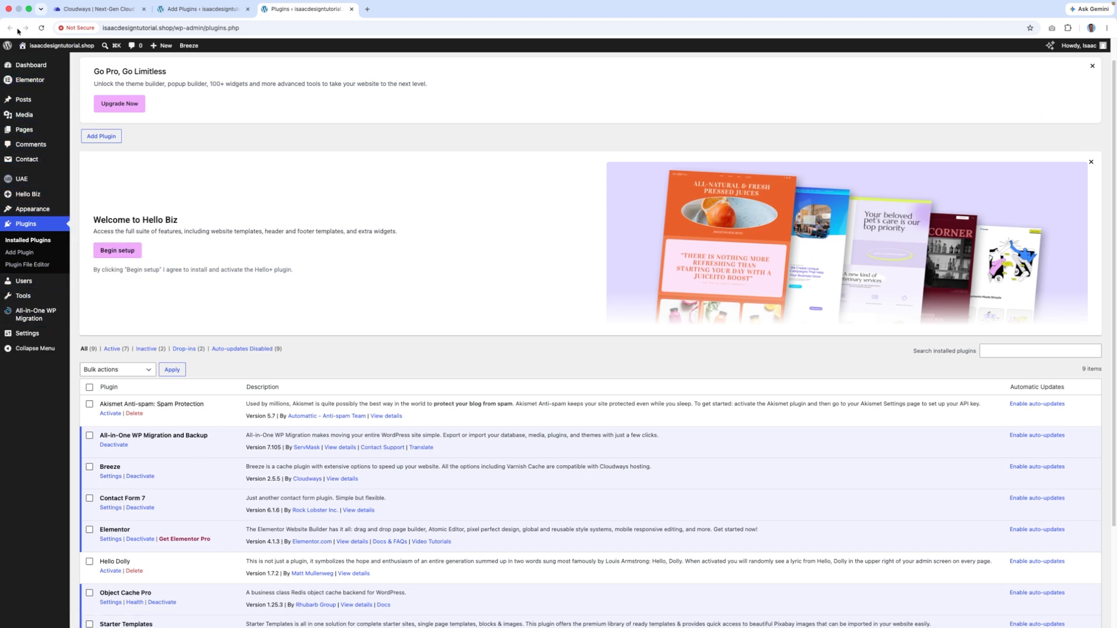
- Find Yoast SEO among the Popular plugins, then install and activate it
click(19, 253)
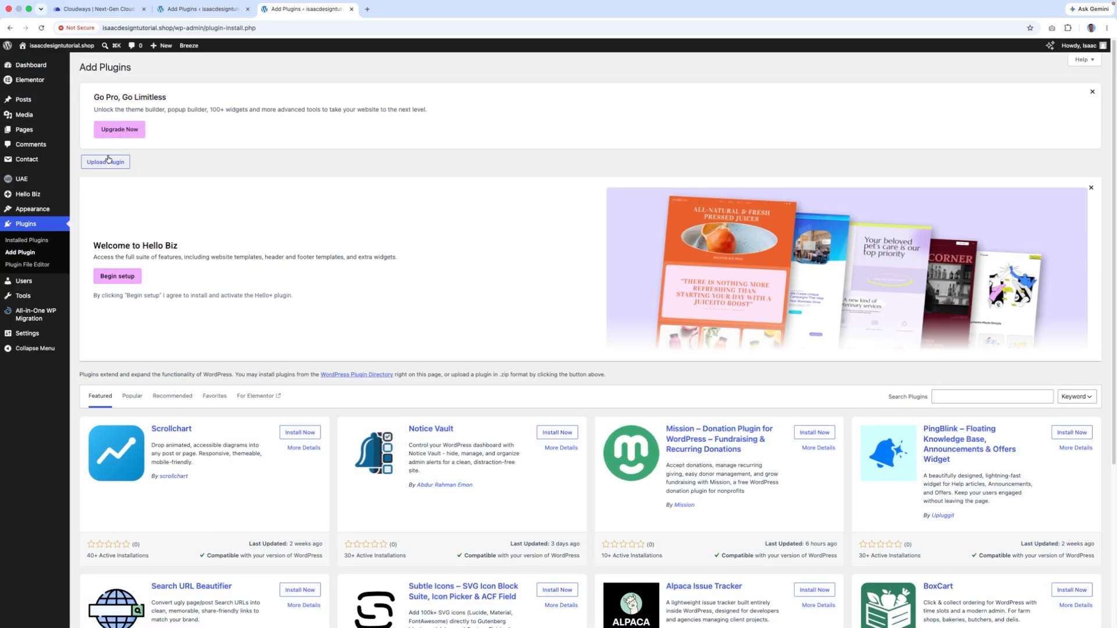
click(108, 162)
click(132, 514)
scroll(212, 434, down, 2)
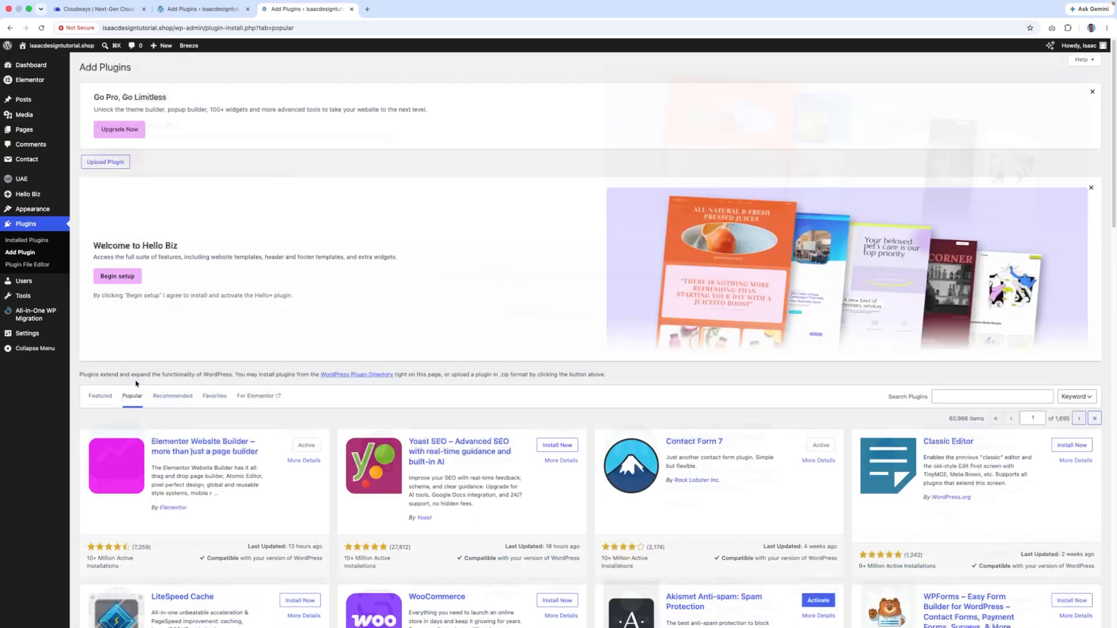
scroll(296, 303, down, 3)
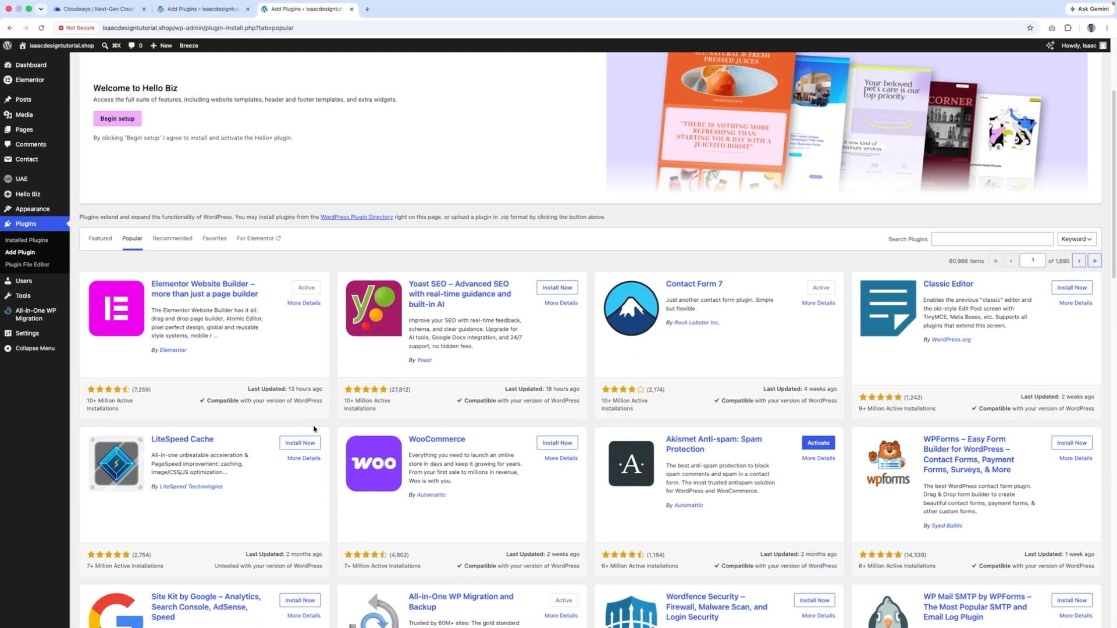
scroll(565, 287, down, 1)
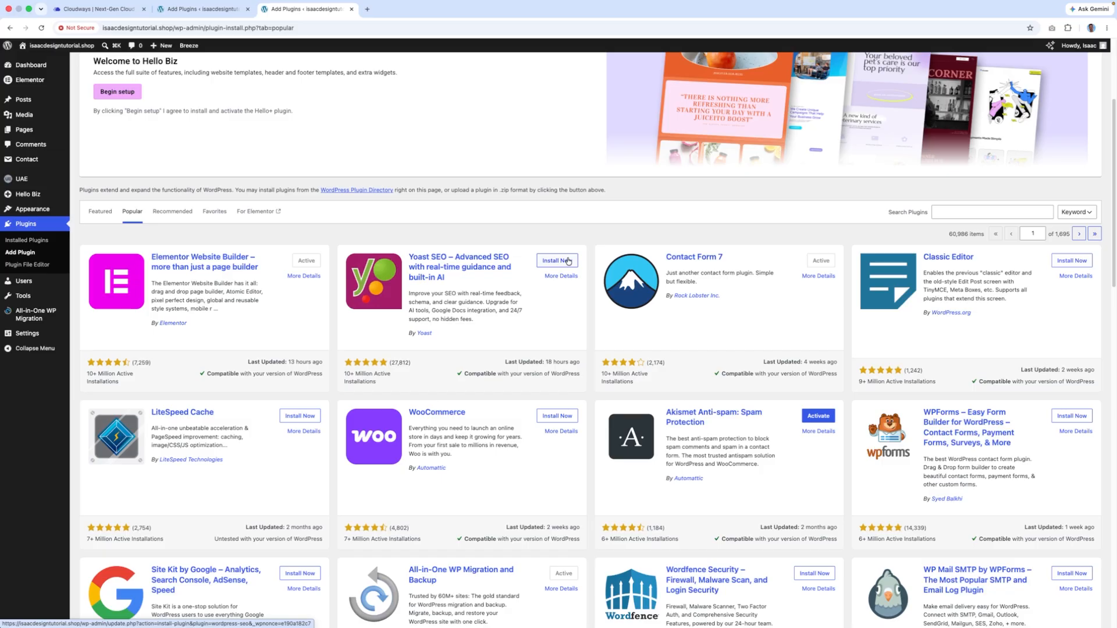
click(548, 263)
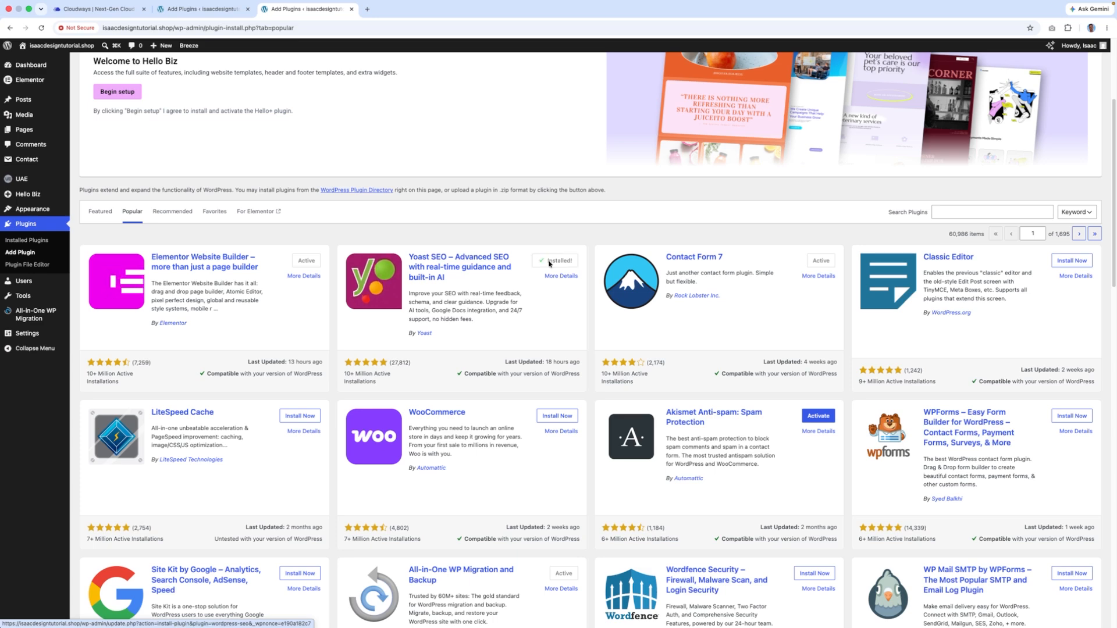
click(552, 263)
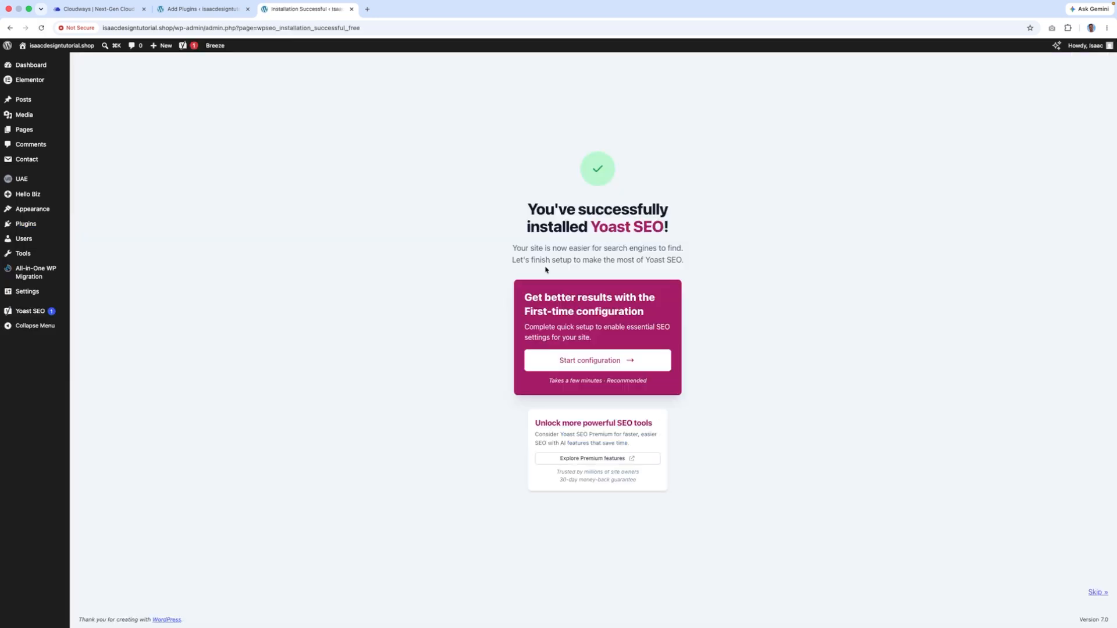
- Run Yoast's SEO data optimization, then save site representation, social profiles and personal preferences
click(599, 359)
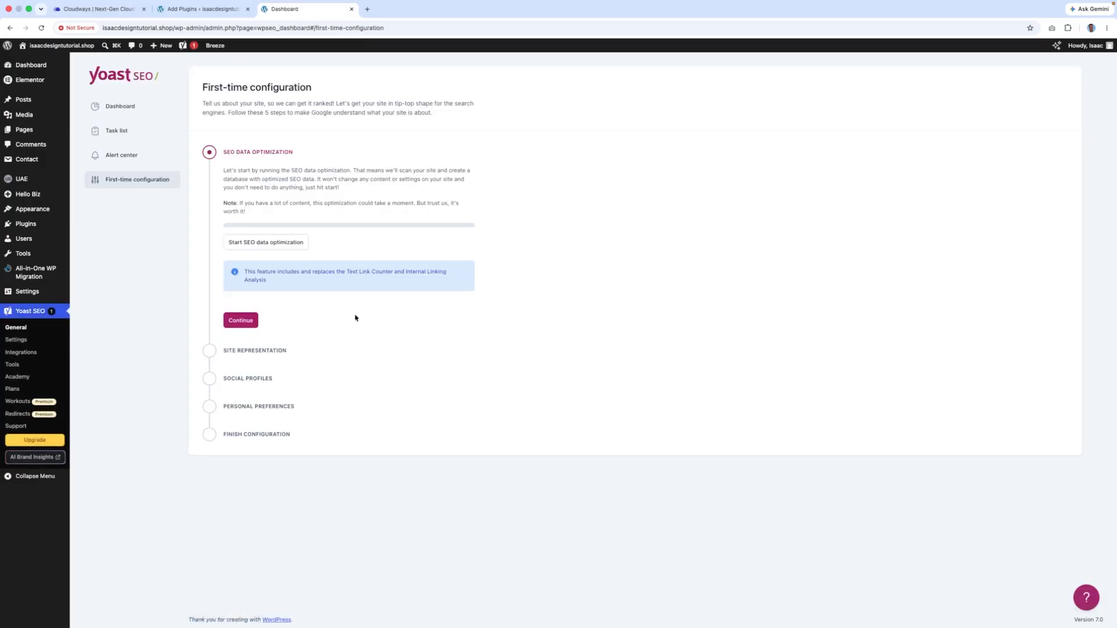
click(273, 244)
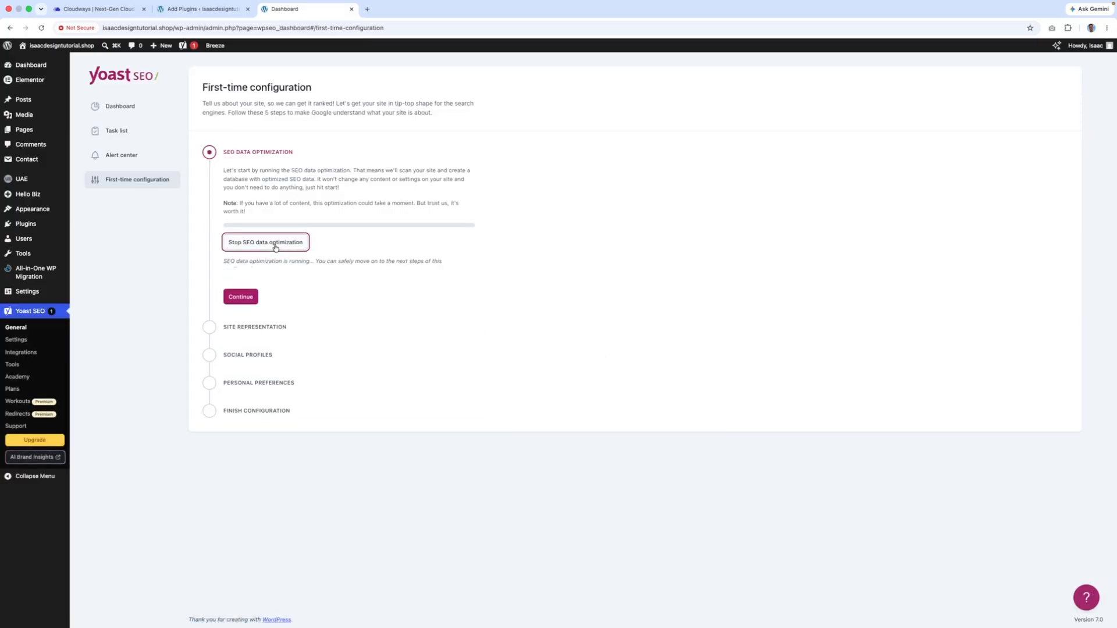
click(252, 303)
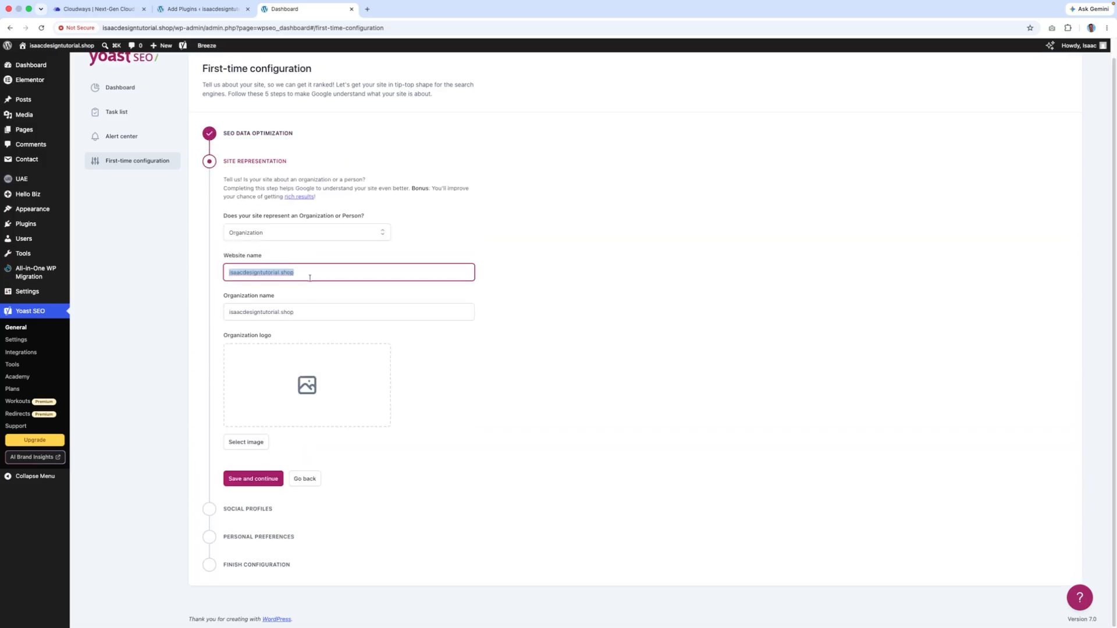
click(273, 478)
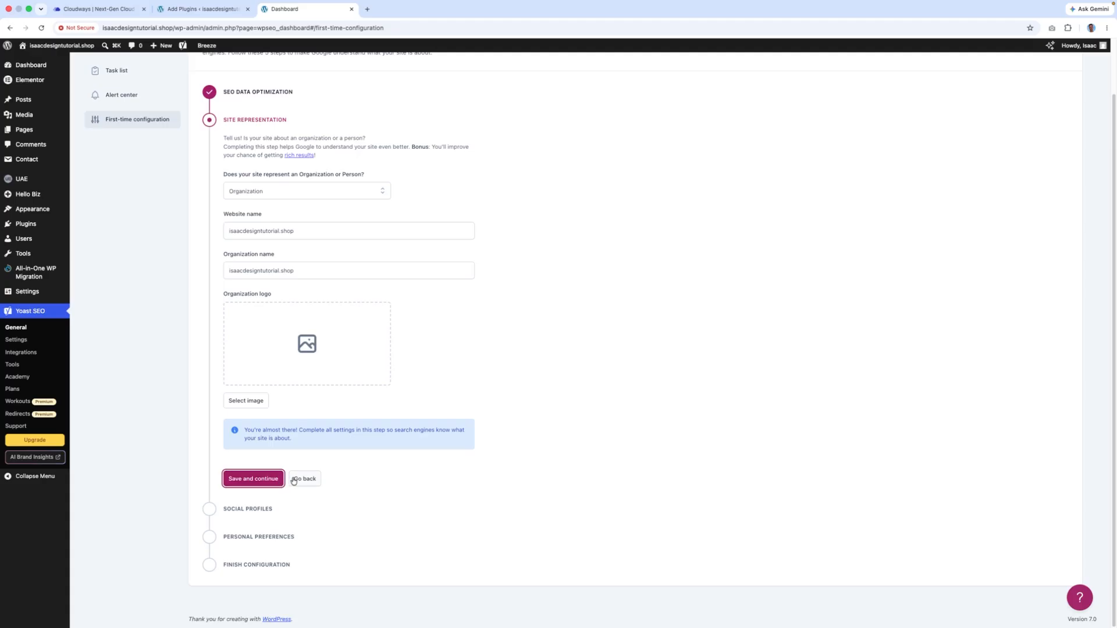
click(264, 481)
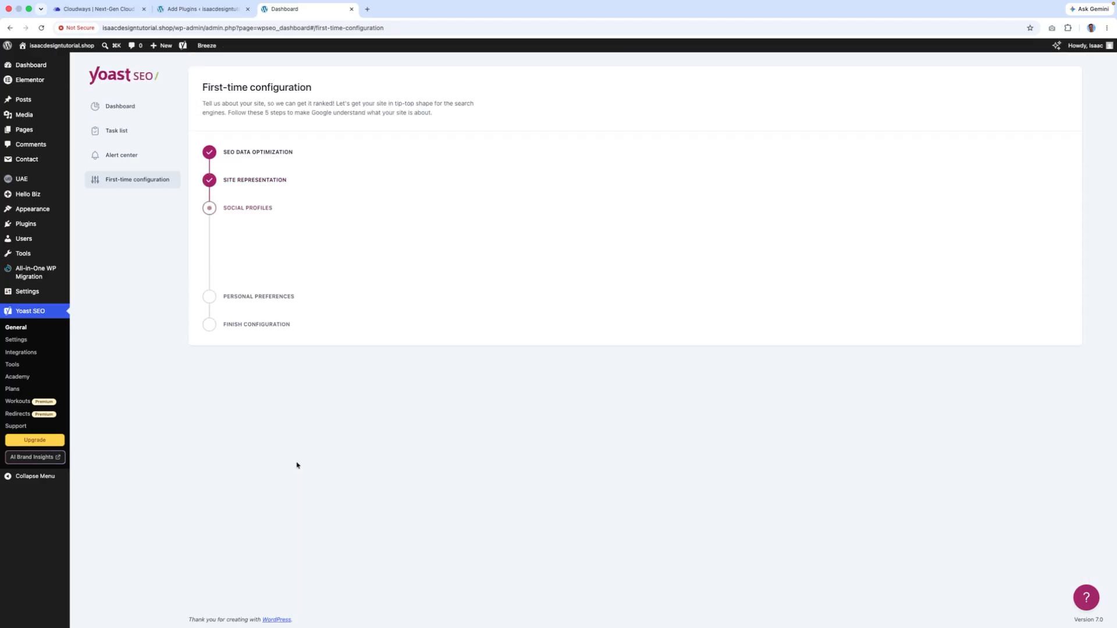
click(262, 369)
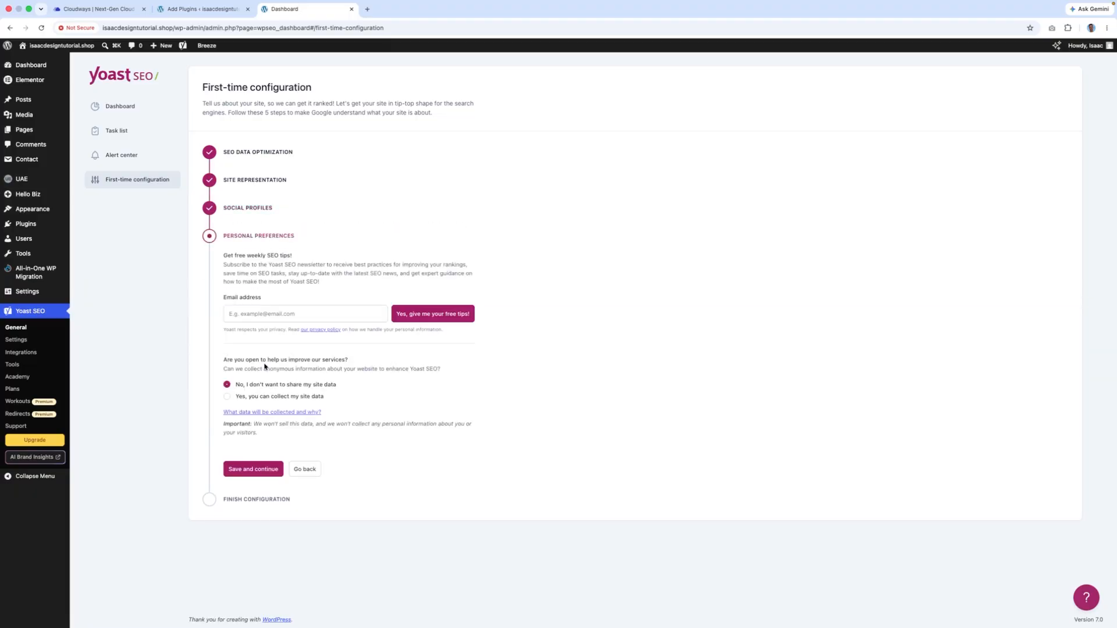
click(271, 475)
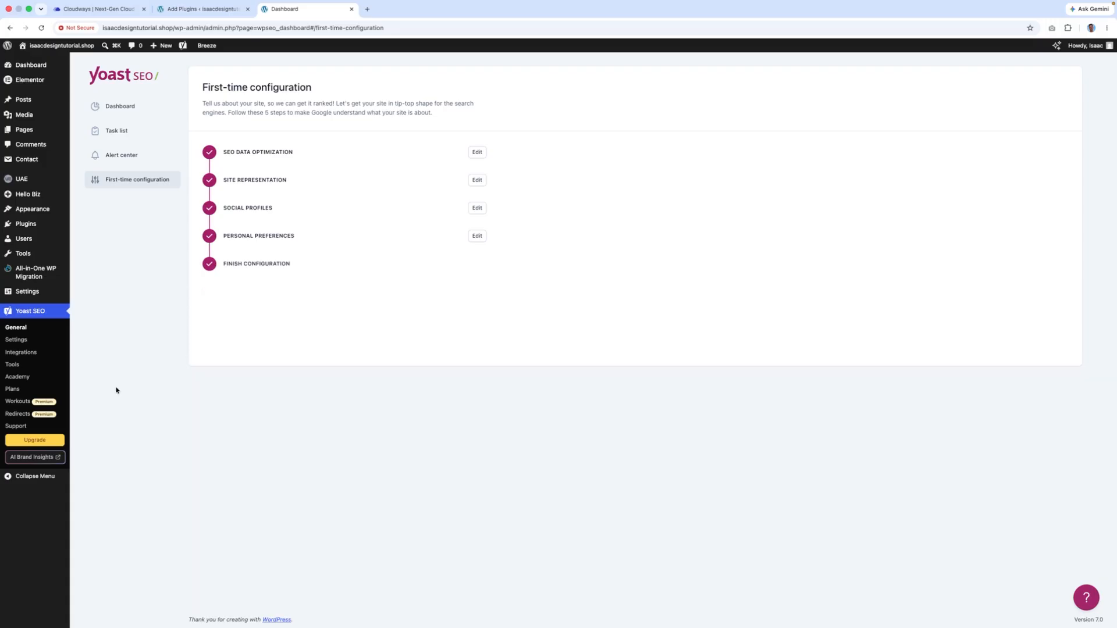
click(86, 133)
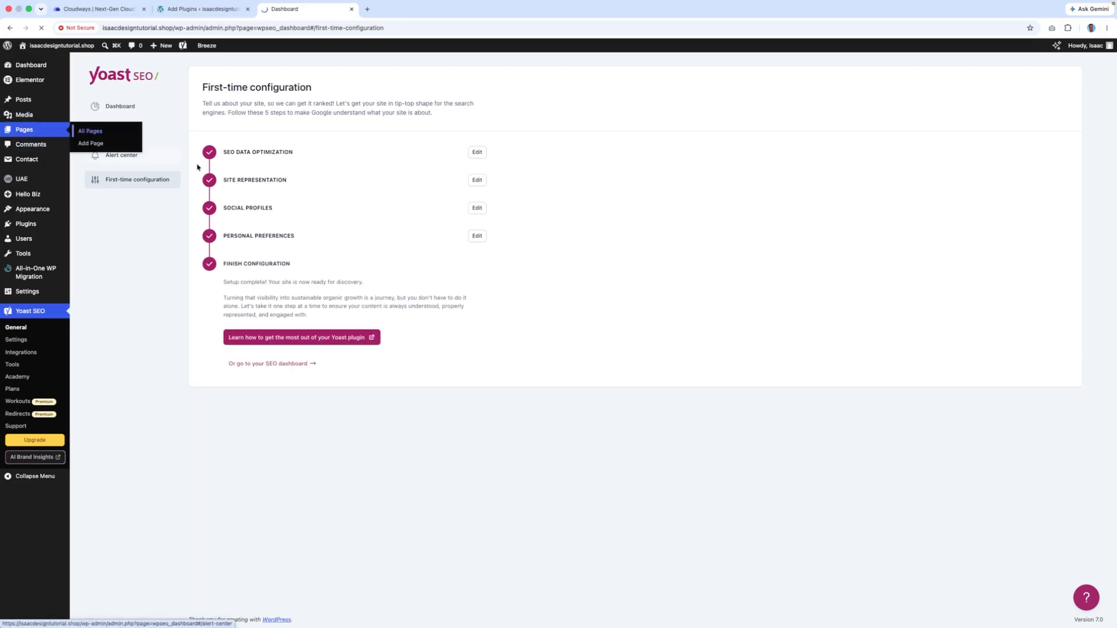
- Open the Home page in the editor from the All Pages list
scroll(256, 233, down, 1)
mouse_move(117, 502)
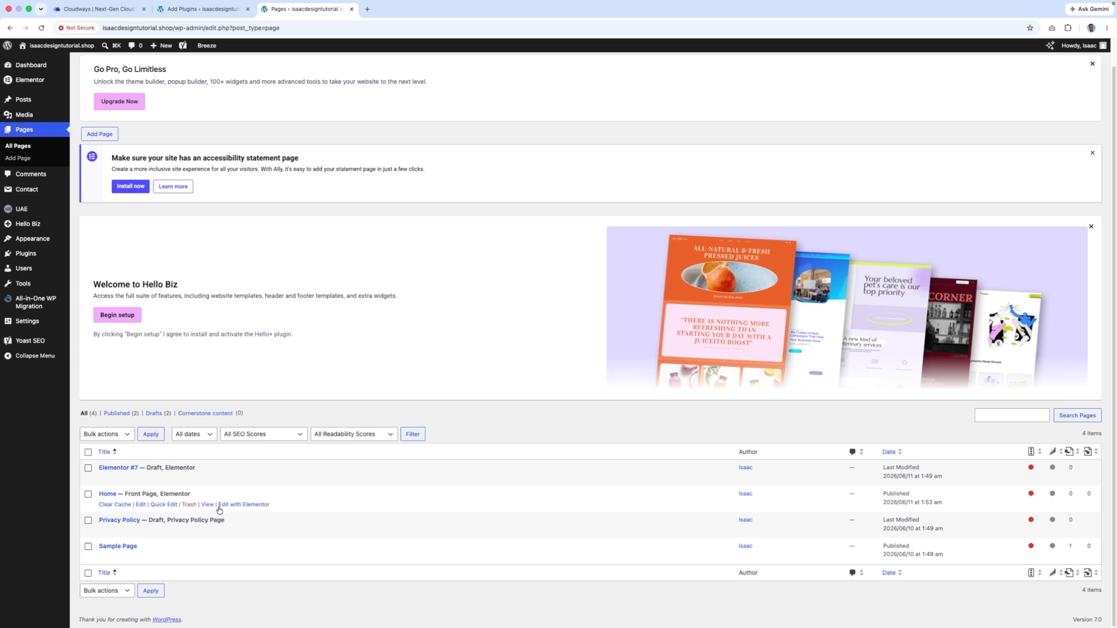
click(141, 505)
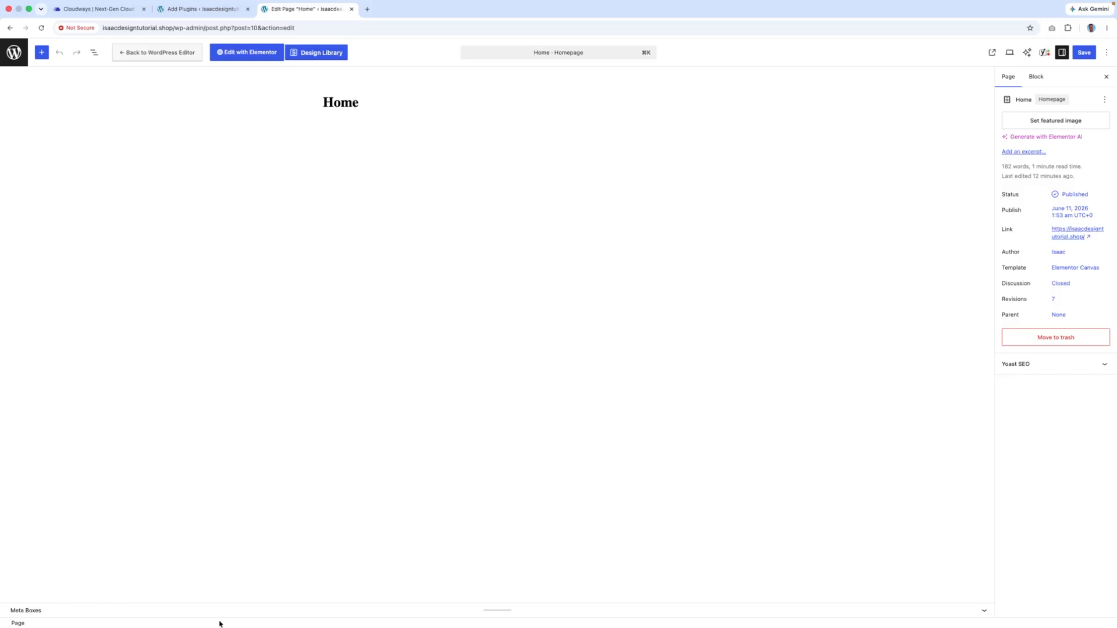
- Expand the Yoast SEO meta box and delete the Home page's default SEO title variables
drag(493, 609, 549, 166)
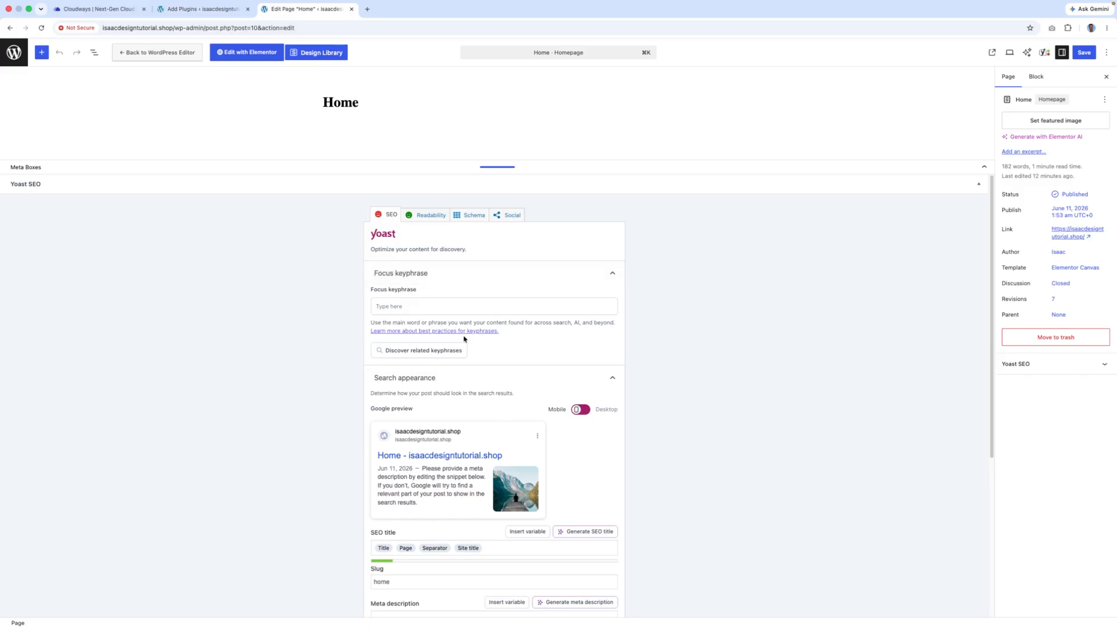
scroll(463, 339, down, 5)
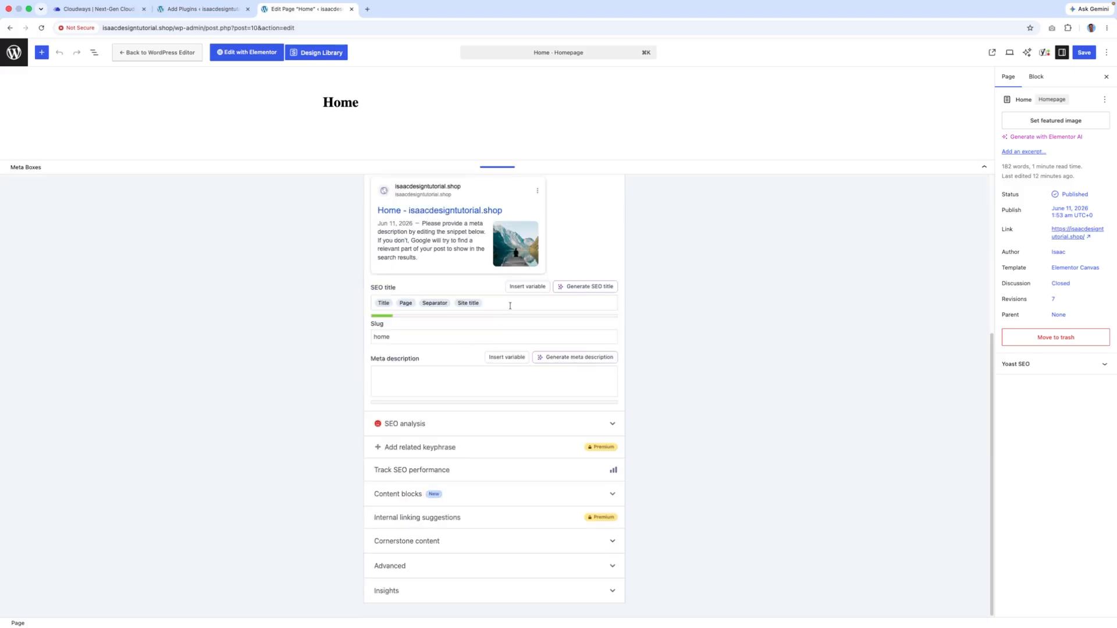
drag(509, 305, 307, 296)
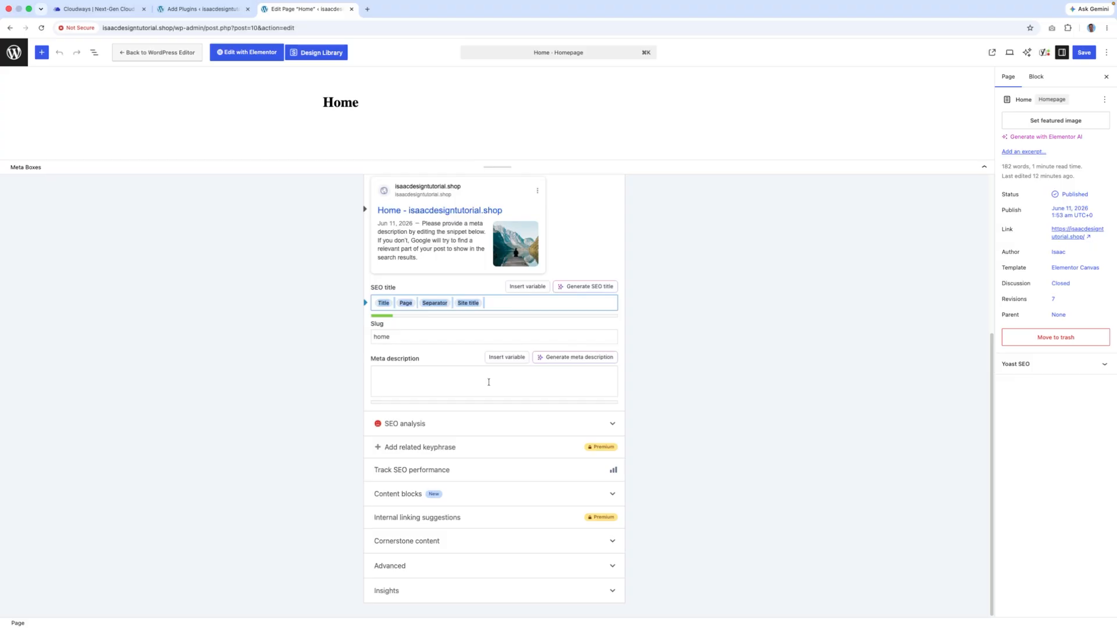
key(BackSpace)
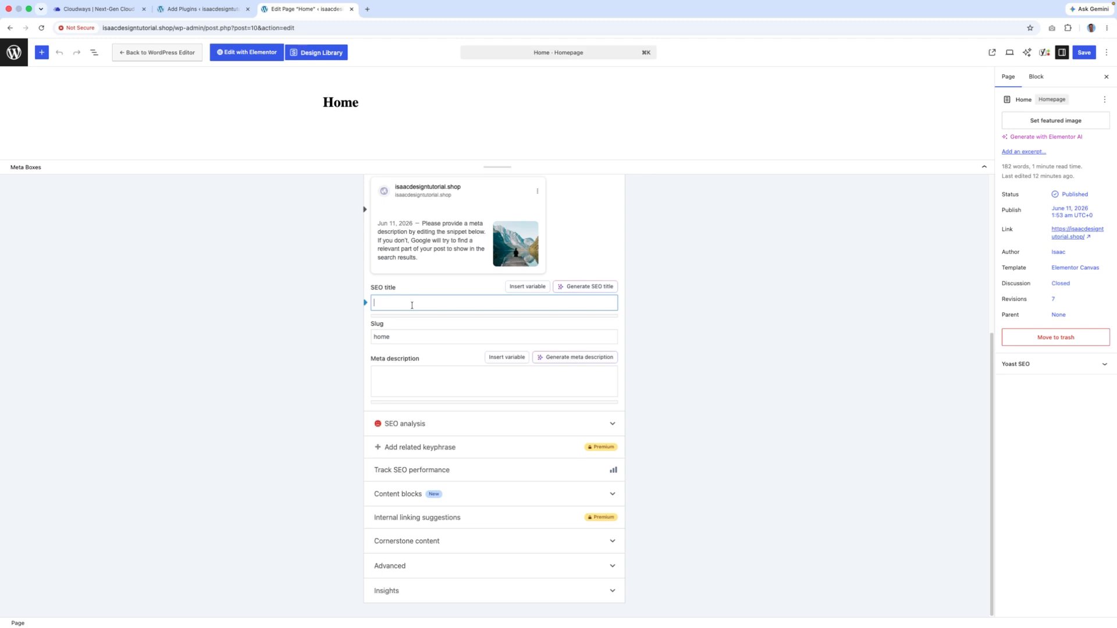
click(406, 377)
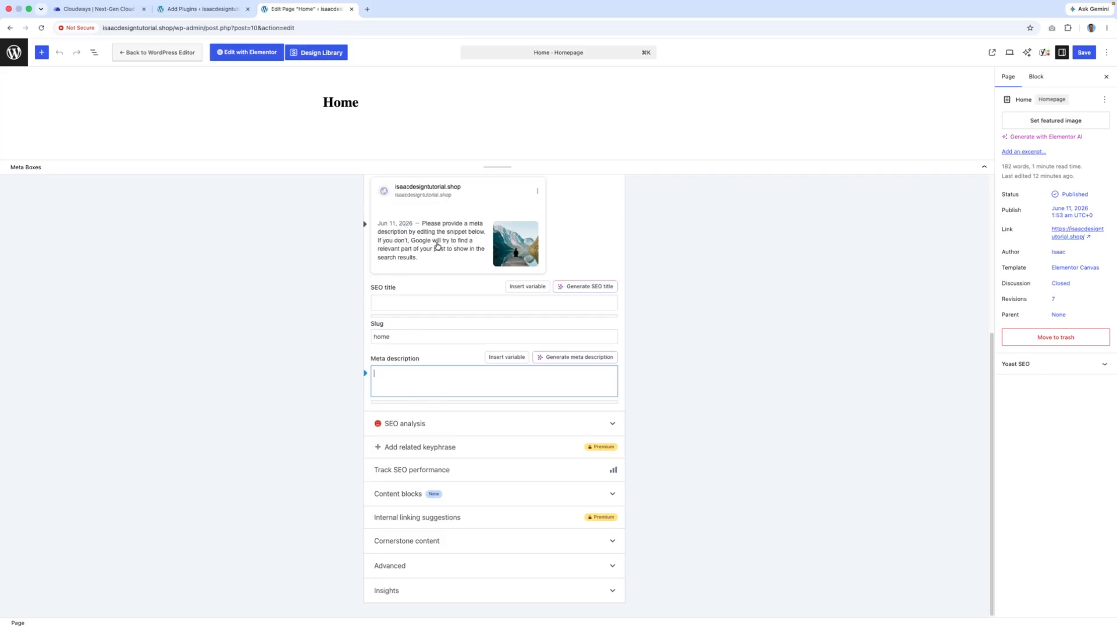
- Switch from WordPress to the Cloudways dashboard window
scroll(477, 324, up, 4)
scroll(361, 256, down, 4)
scroll(489, 250, up, 4)
scroll(477, 269, down, 4)
scroll(442, 346, up, 5)
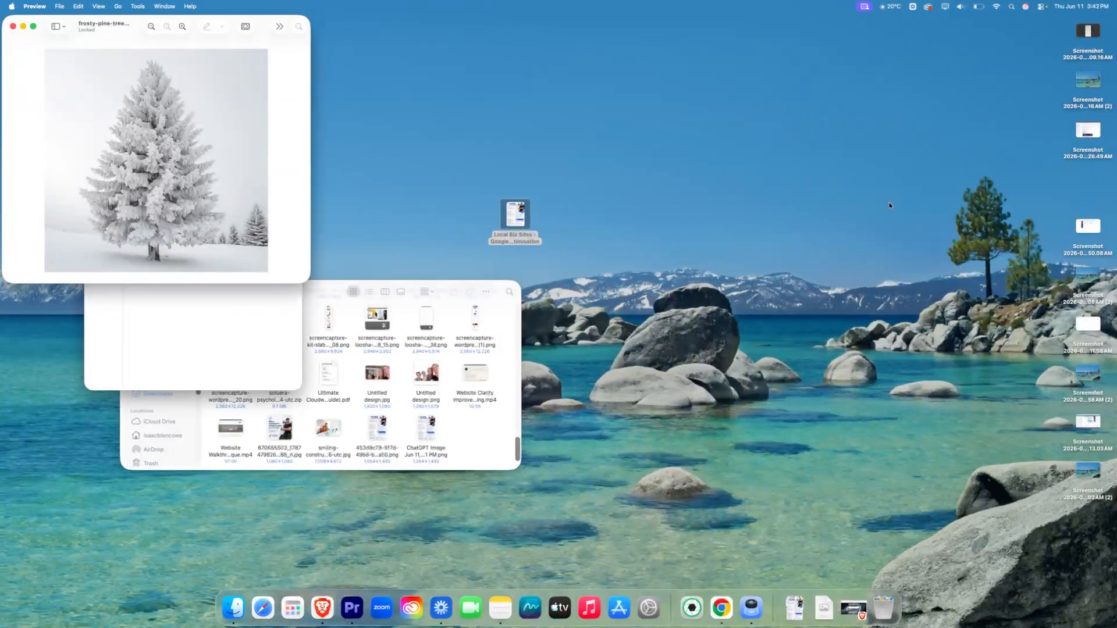
click(724, 612)
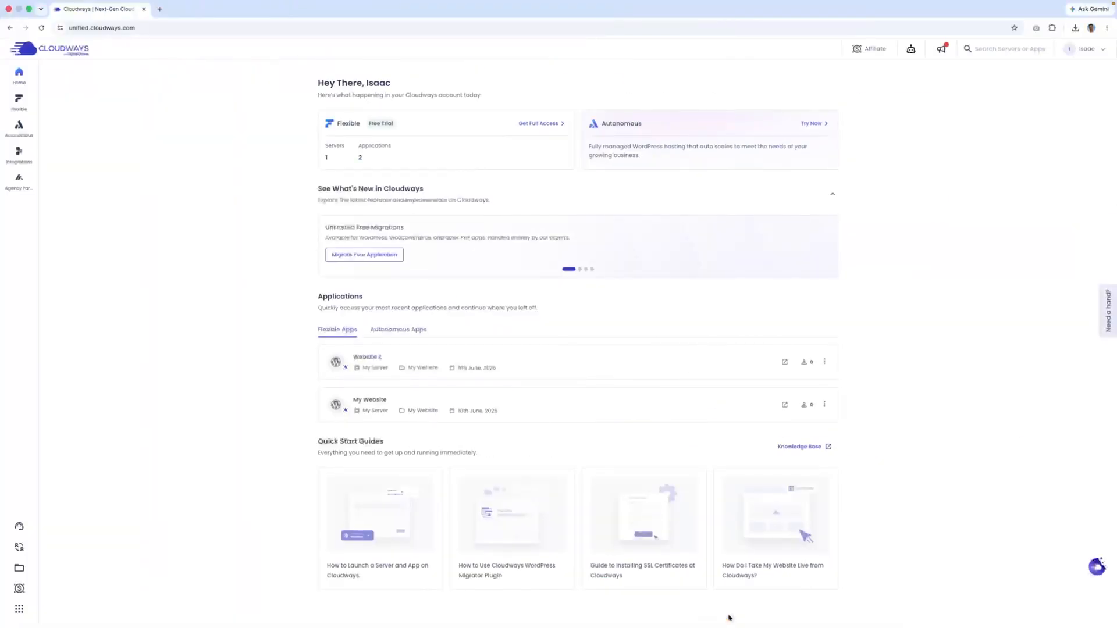